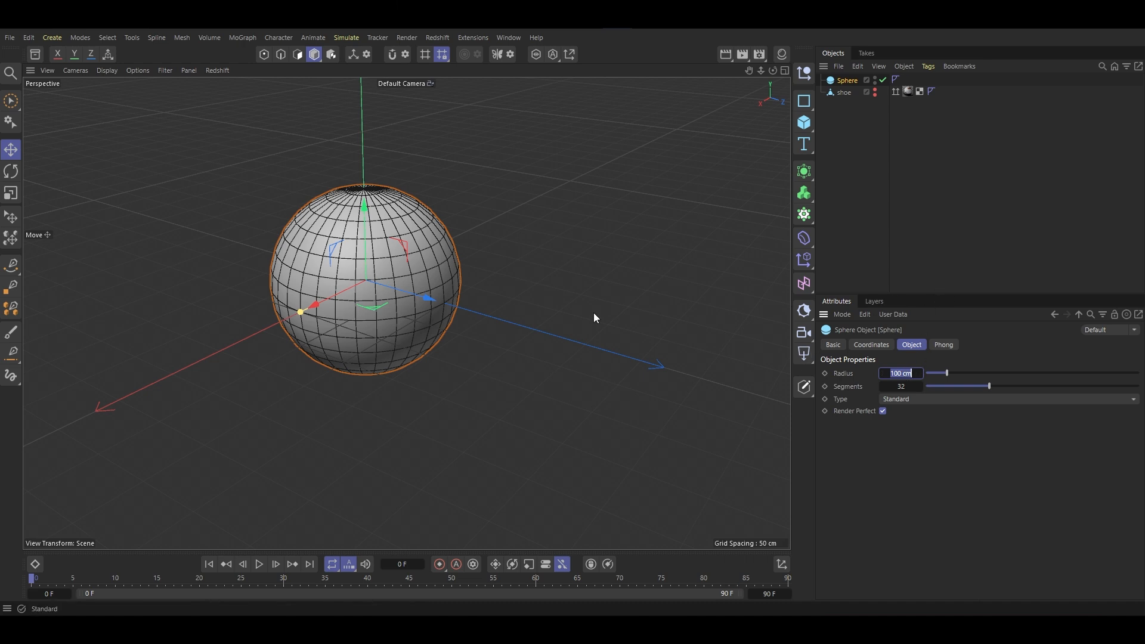
Raise the sphere along its vertical axis so it sits above the ground, and clear the selection.
{"action": "left_click_drag", "start_coordinate": [366, 218], "coordinate": [364, 142]}
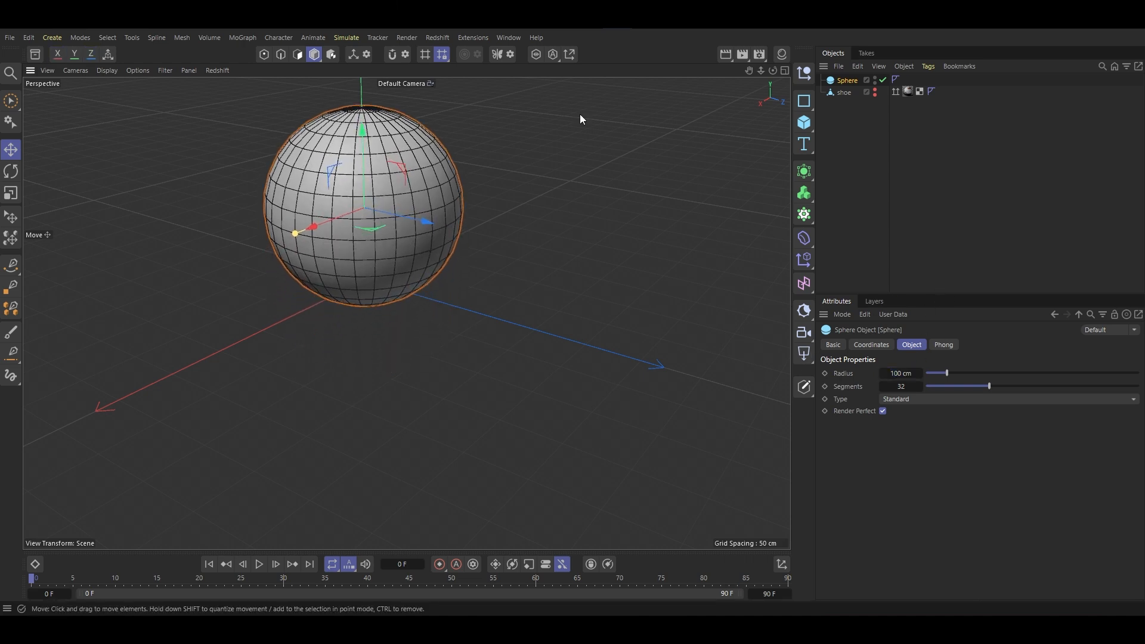
{"action": "left_click", "coordinate": [968, 132]}
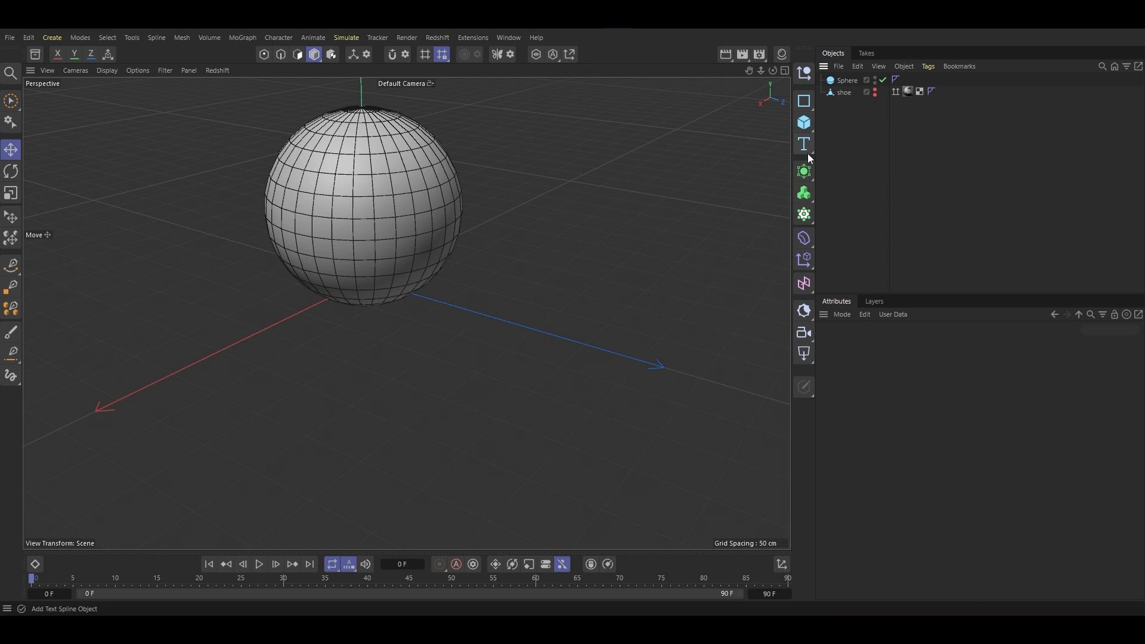
{"action": "left_click", "coordinate": [804, 123]}
{"action": "left_click", "coordinate": [862, 166]}
{"action": "right_click_drag", "start_coordinate": [392, 310], "coordinate": [379, 421], "text": "alt"}
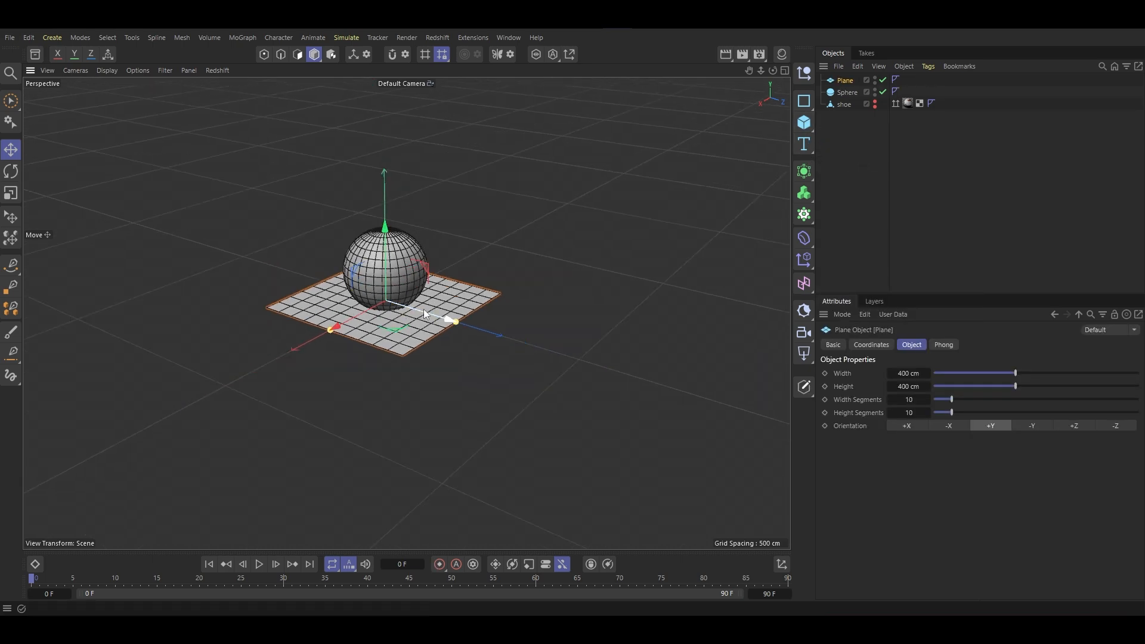
{"action": "left_click_drag", "start_coordinate": [397, 311], "coordinate": [364, 394], "text": "alt"}
{"action": "right_click_drag", "start_coordinate": [403, 297], "coordinate": [421, 178], "text": "alt"}
{"action": "left_click_drag", "start_coordinate": [407, 313], "coordinate": [459, 244], "text": "alt"}
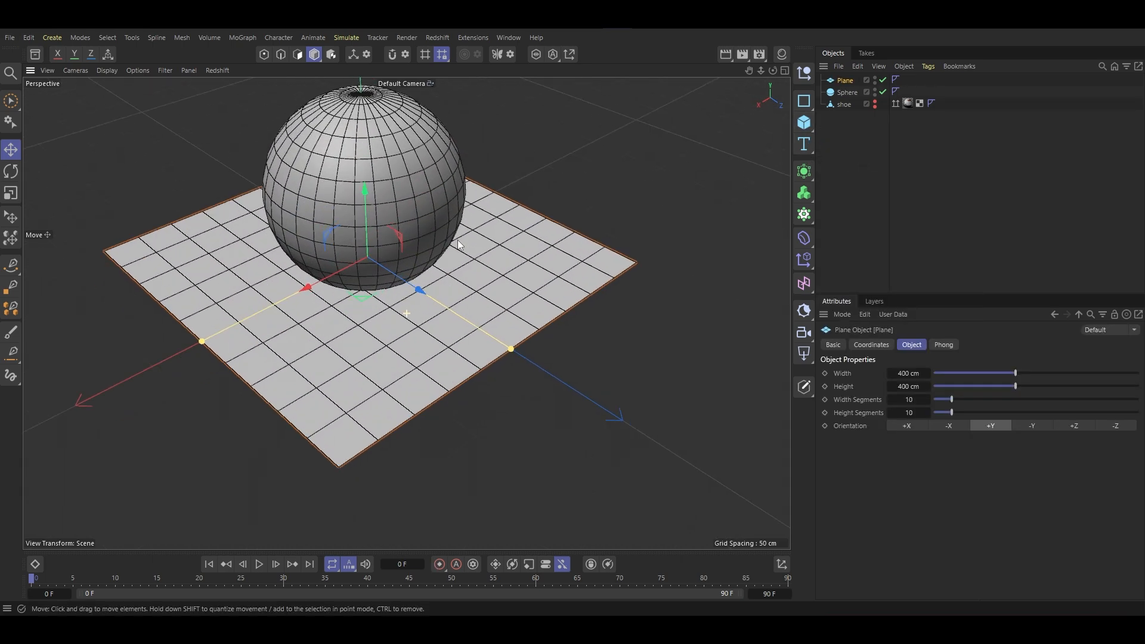
{"action": "double_click", "coordinate": [917, 374]}
{"action": "key", "text": "Tab"}
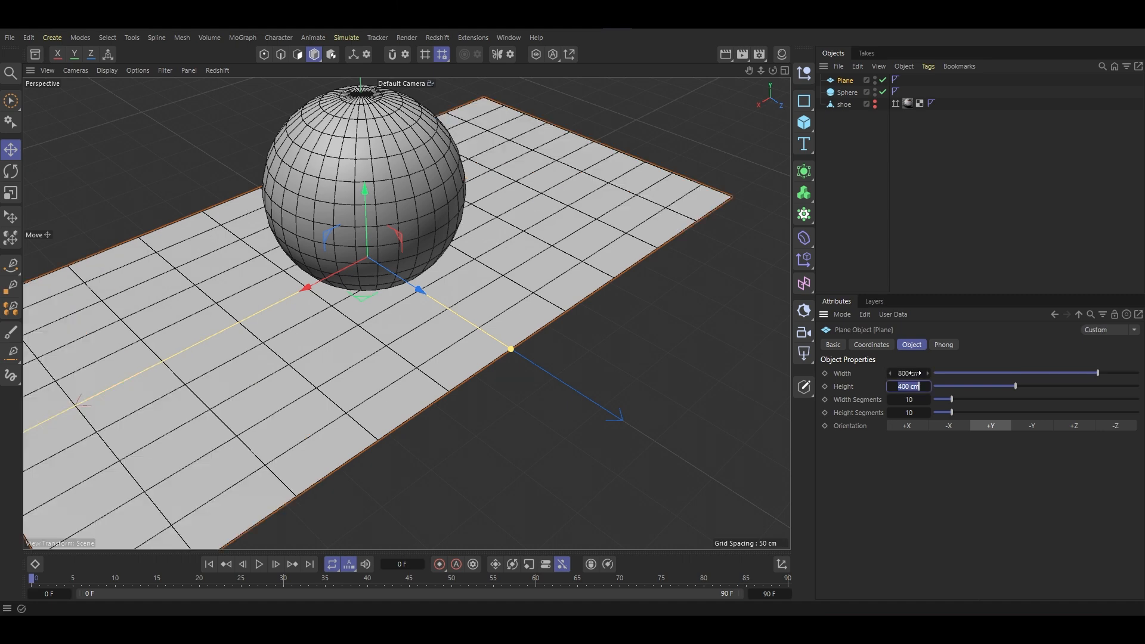
{"action": "left_click", "coordinate": [844, 81]}
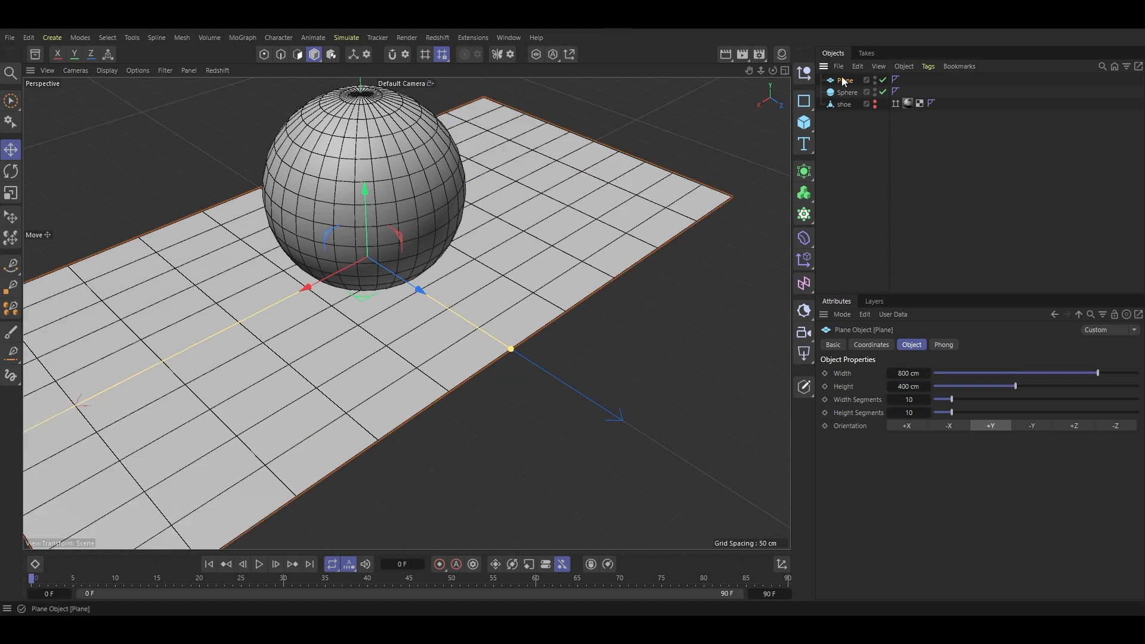
{"action": "key", "text": "Delete"}
Add a Landscape primitive to the scene and display the viewport with Gouraud shading without wireframe lines.
{"action": "left_click", "coordinate": [804, 122]}
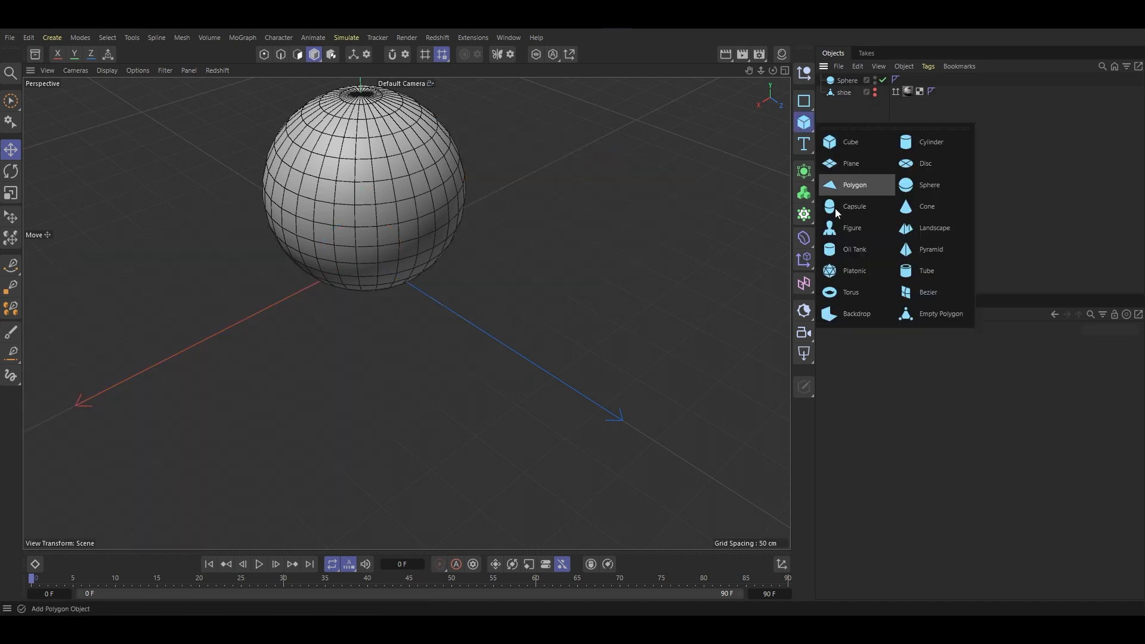
{"action": "left_click", "coordinate": [934, 228]}
{"action": "left_click_drag", "start_coordinate": [559, 282], "coordinate": [614, 250], "text": "alt"}
{"action": "key", "text": "n"}
{"action": "key", "text": "a"}
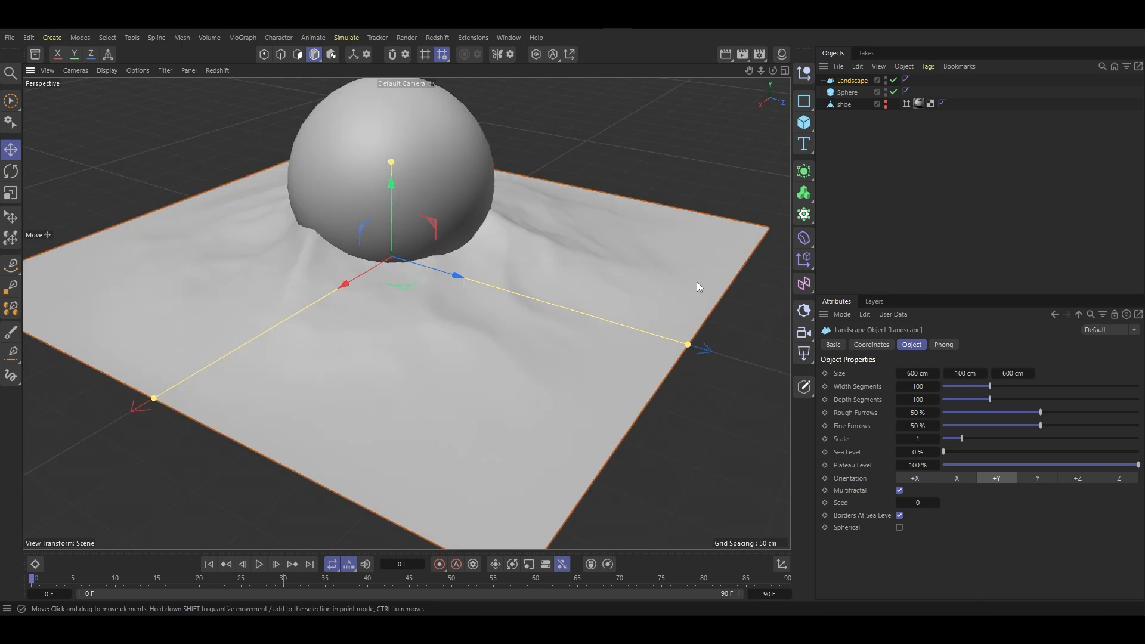
Set the landscape's width and depth to 800 cm each.
{"action": "left_click", "coordinate": [916, 374]}
{"action": "type", "text": "80"}
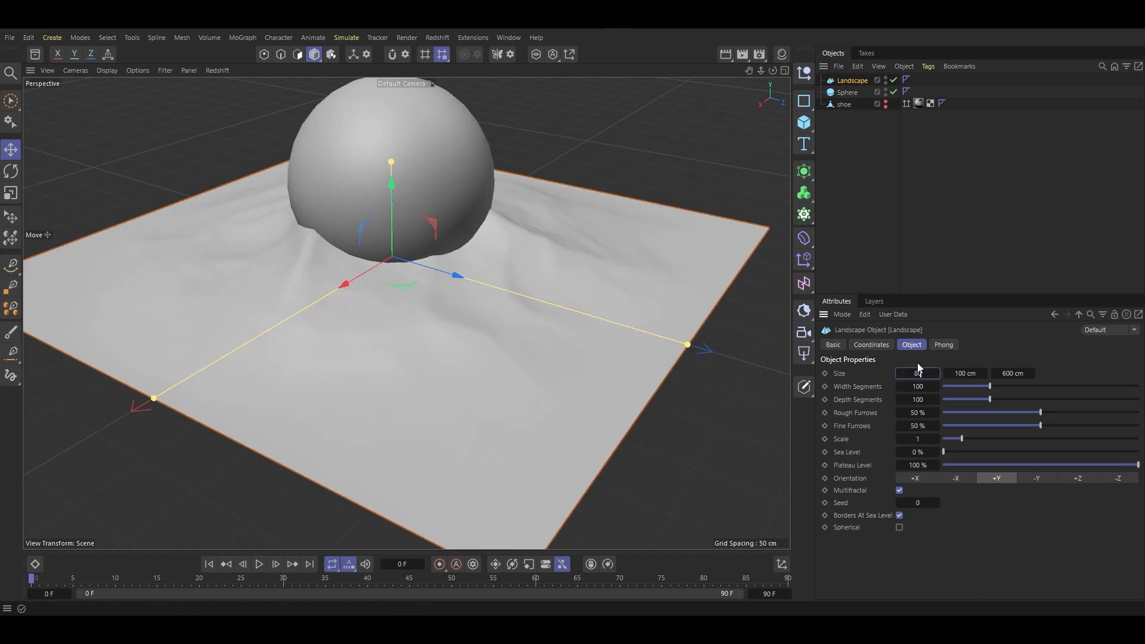
{"action": "type", "text": "0"}
{"action": "key", "text": "Tab"}
{"action": "key", "text": "Tab"}
{"action": "type", "text": "800"}
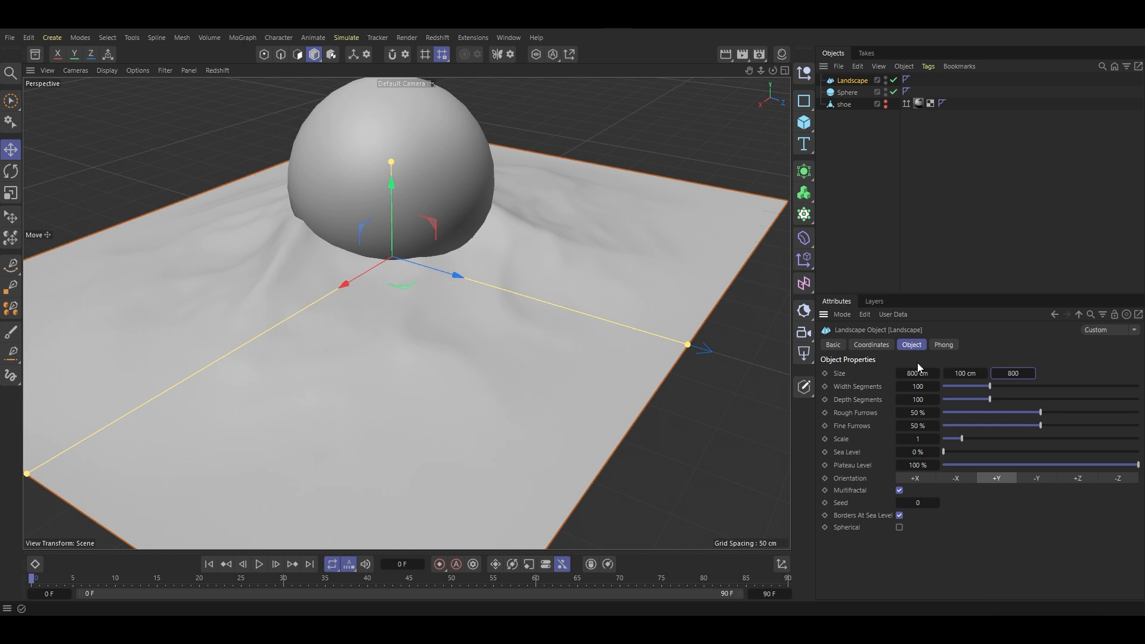
{"action": "key", "text": "Return"}
Hide the sphere in the viewport so only the landscape is shown.
{"action": "scroll", "coordinate": [488, 335], "scroll_direction": "down", "scroll_amount": 3}
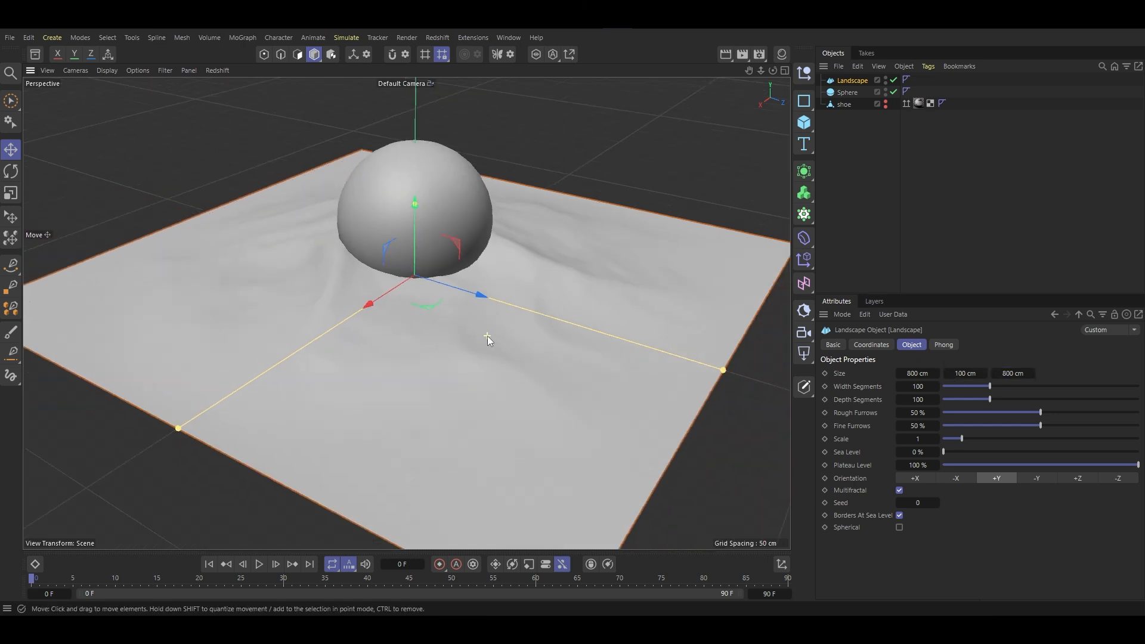
{"action": "left_click_drag", "start_coordinate": [488, 335], "coordinate": [504, 263], "text": "alt"}
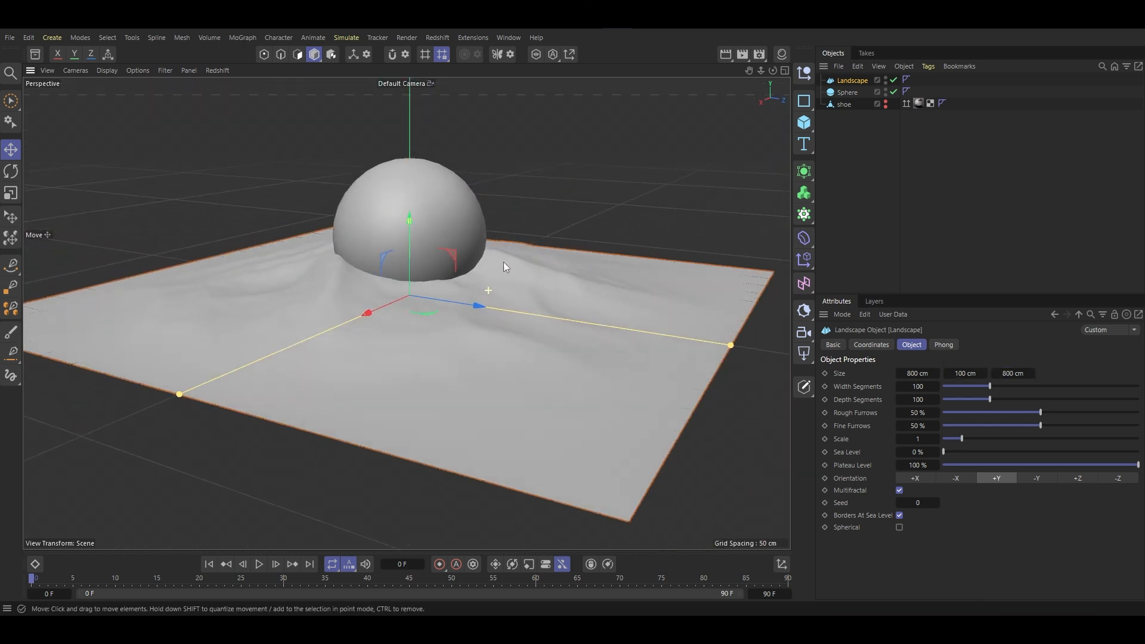
{"action": "left_click", "coordinate": [886, 92], "text": "ctrl"}
{"action": "left_click_drag", "start_coordinate": [499, 270], "coordinate": [507, 313], "text": "alt"}
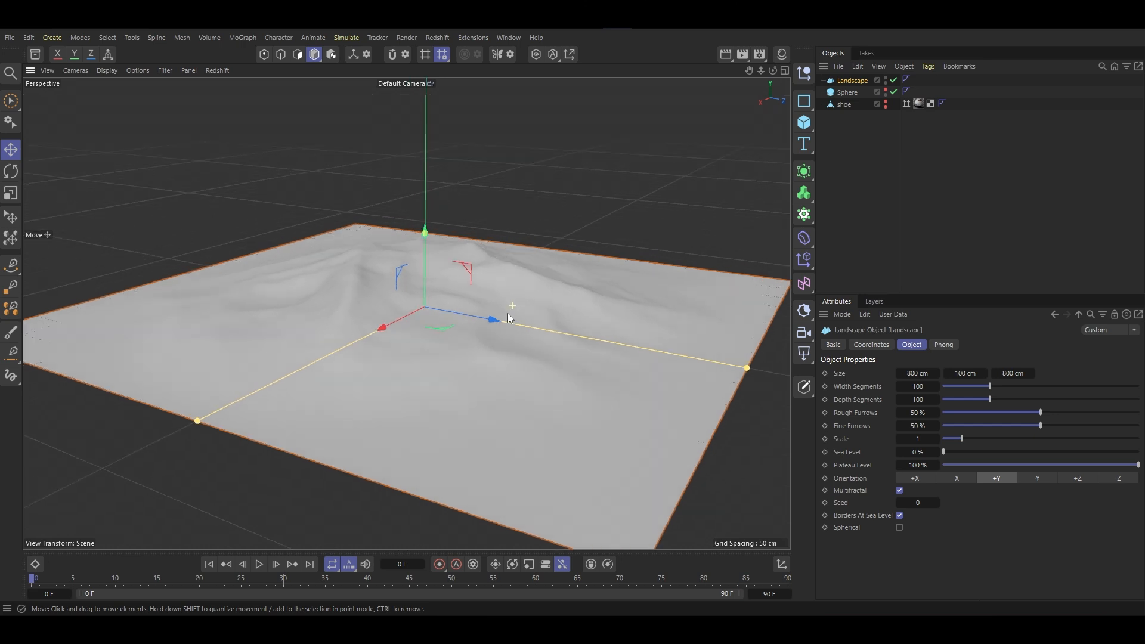
Smooth the landscape's surface by setting Fine Furrows to 0% and Rough Furrows to 31%.
{"action": "scroll", "coordinate": [508, 316], "scroll_direction": "up", "scroll_amount": 3}
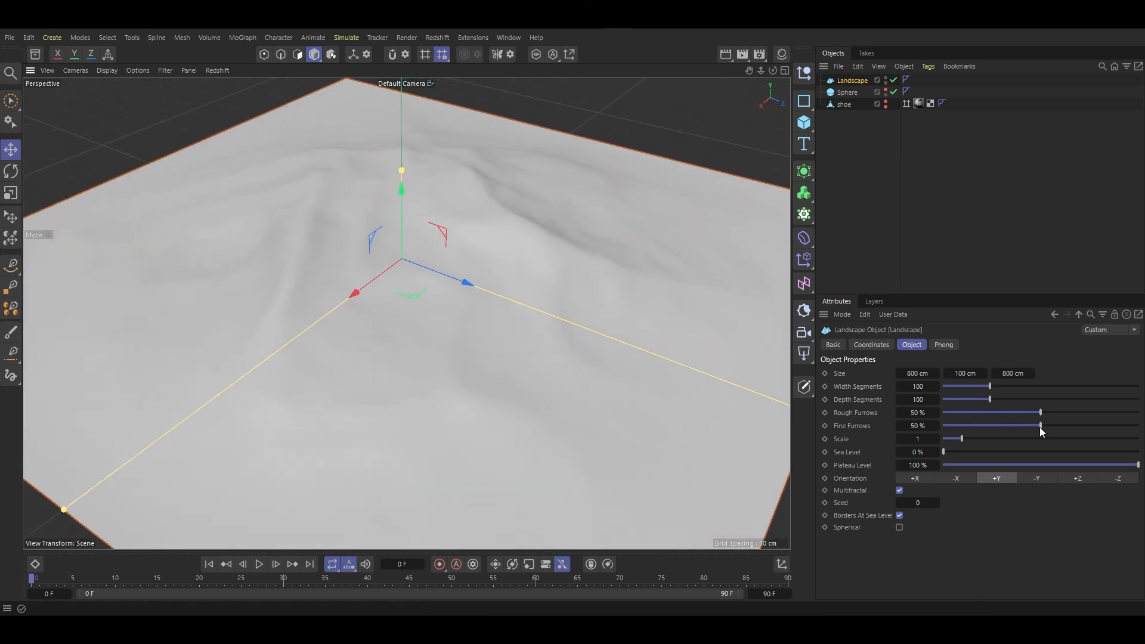
{"action": "left_click_drag", "start_coordinate": [1039, 427], "coordinate": [935, 437]}
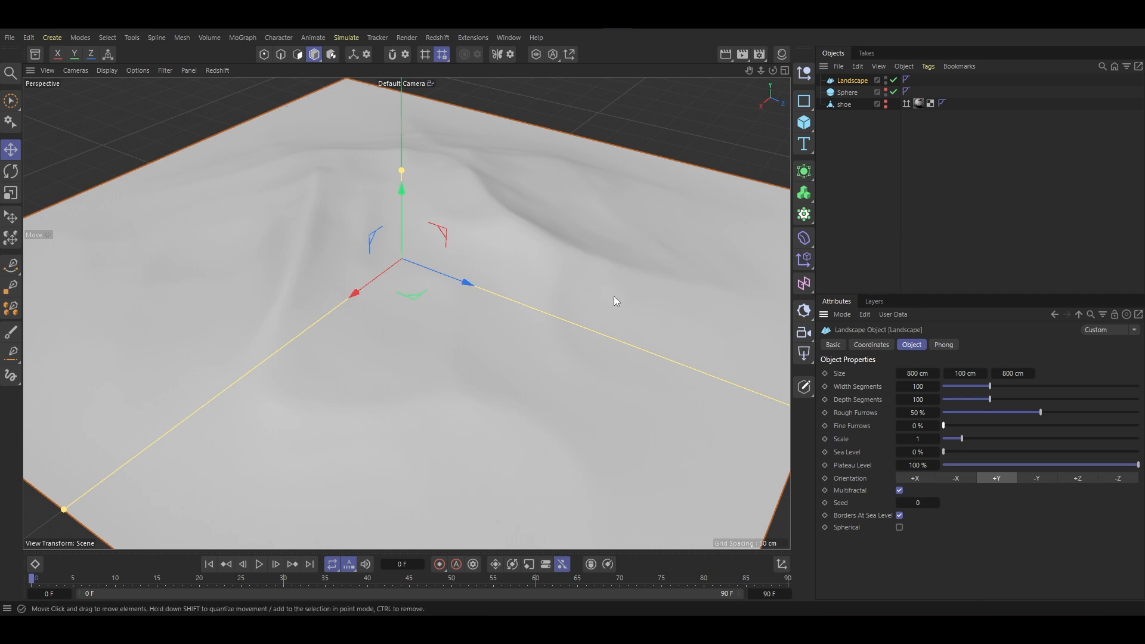
{"action": "left_click_drag", "start_coordinate": [614, 296], "coordinate": [546, 207], "text": "alt"}
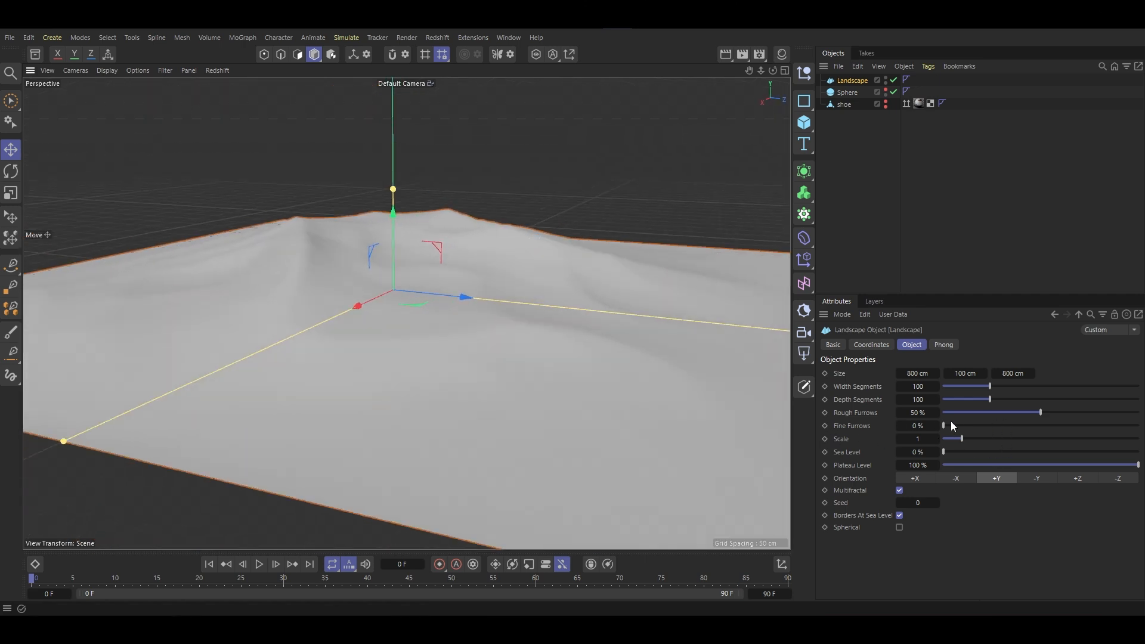
{"action": "left_click_drag", "start_coordinate": [1043, 417], "coordinate": [1004, 428]}
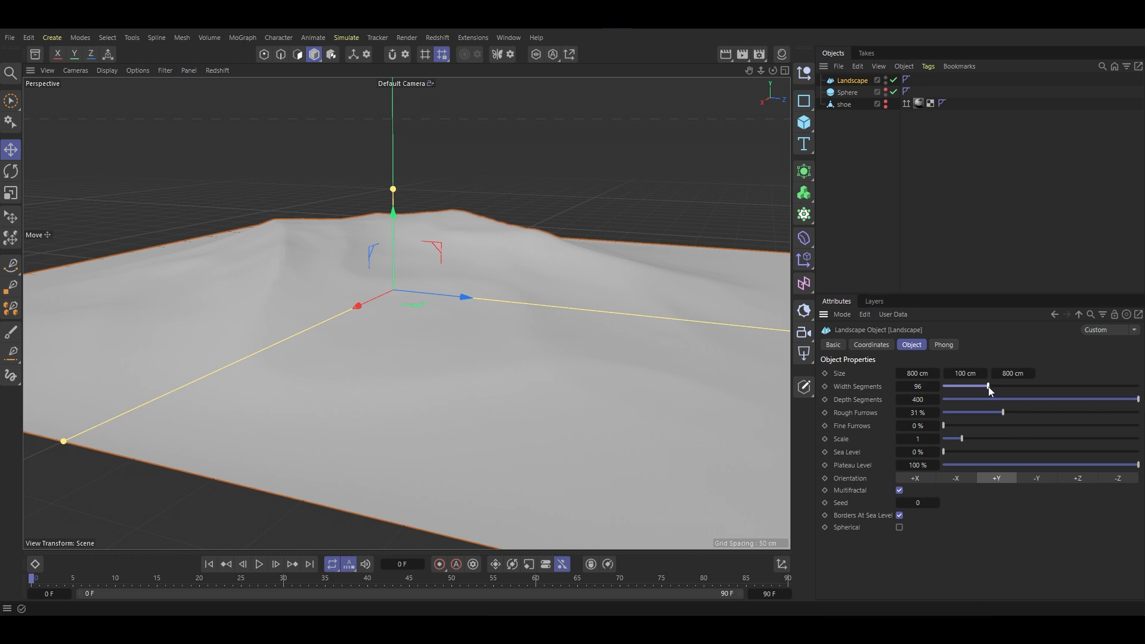
Adjust the landscape's mesh density to 47 width segments and 291 depth segments.
{"action": "mouse_move", "coordinate": [991, 387]}
{"action": "left_mouse_down"}
{"action": "mouse_move", "coordinate": [952, 386]}
{"action": "mouse_move", "coordinate": [979, 389]}
{"action": "left_mouse_up"}
{"action": "left_click_drag", "start_coordinate": [644, 361], "coordinate": [492, 289], "text": "alt"}
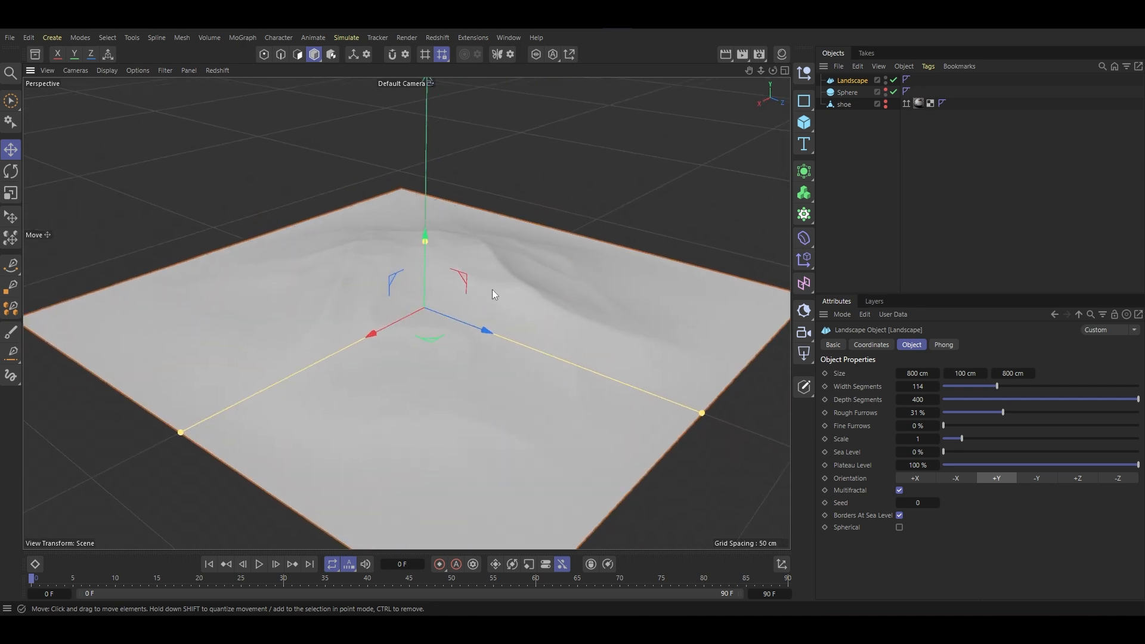
{"action": "left_click_drag", "start_coordinate": [1093, 400], "coordinate": [1000, 399]}
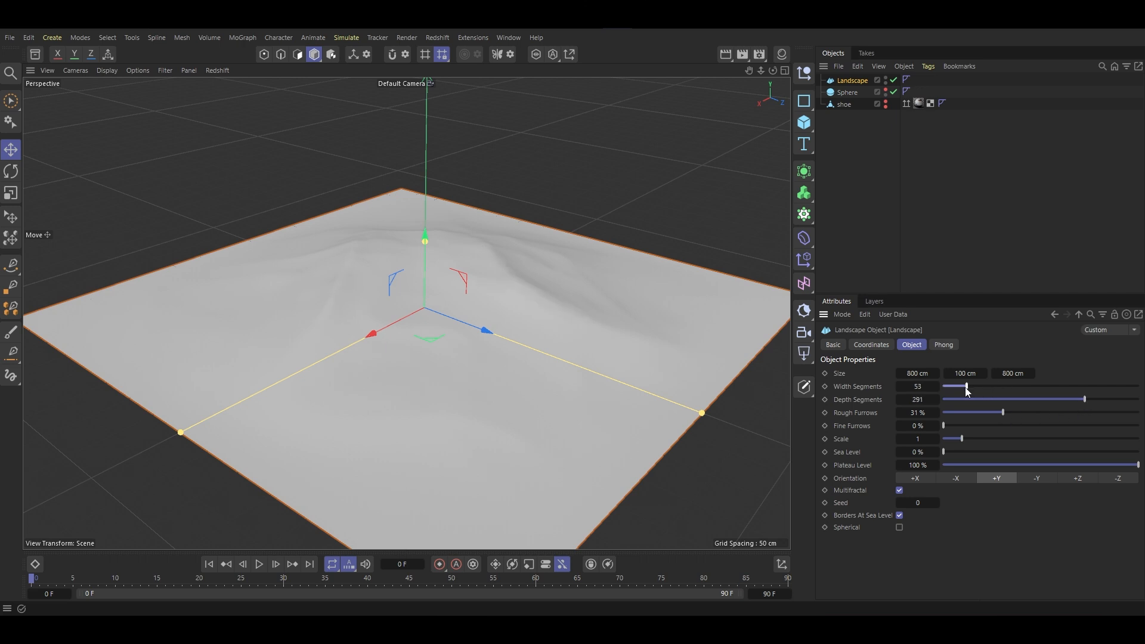
{"action": "left_click_drag", "start_coordinate": [965, 387], "coordinate": [964, 388]}
Lower the landscape's Rough Furrows to 27%.
{"action": "left_click_drag", "start_coordinate": [465, 299], "coordinate": [486, 465], "text": "alt"}
{"action": "scroll", "coordinate": [511, 275], "scroll_direction": "up", "scroll_amount": 3}
{"action": "mouse_move", "coordinate": [1003, 413]}
{"action": "left_mouse_down"}
{"action": "mouse_move", "coordinate": [936, 418]}
{"action": "mouse_move", "coordinate": [1023, 418]}
{"action": "mouse_move", "coordinate": [996, 421]}
{"action": "left_mouse_up"}
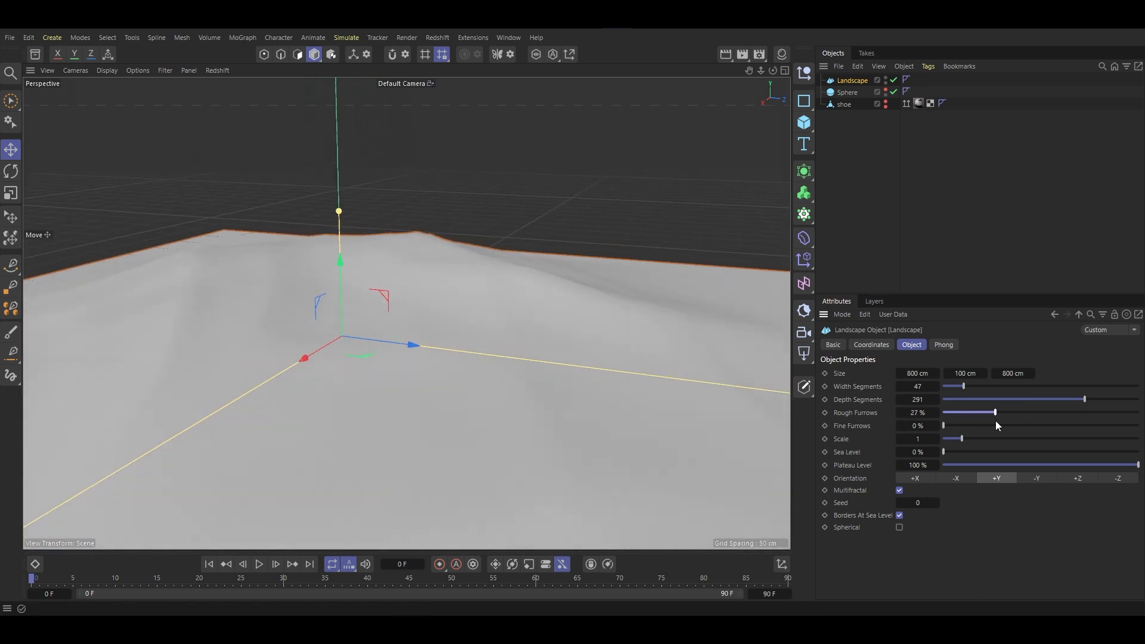
Change the landscape's Seed to 4 for a different hill arrangement.
{"action": "scroll", "coordinate": [556, 345], "scroll_direction": "down", "scroll_amount": 5}
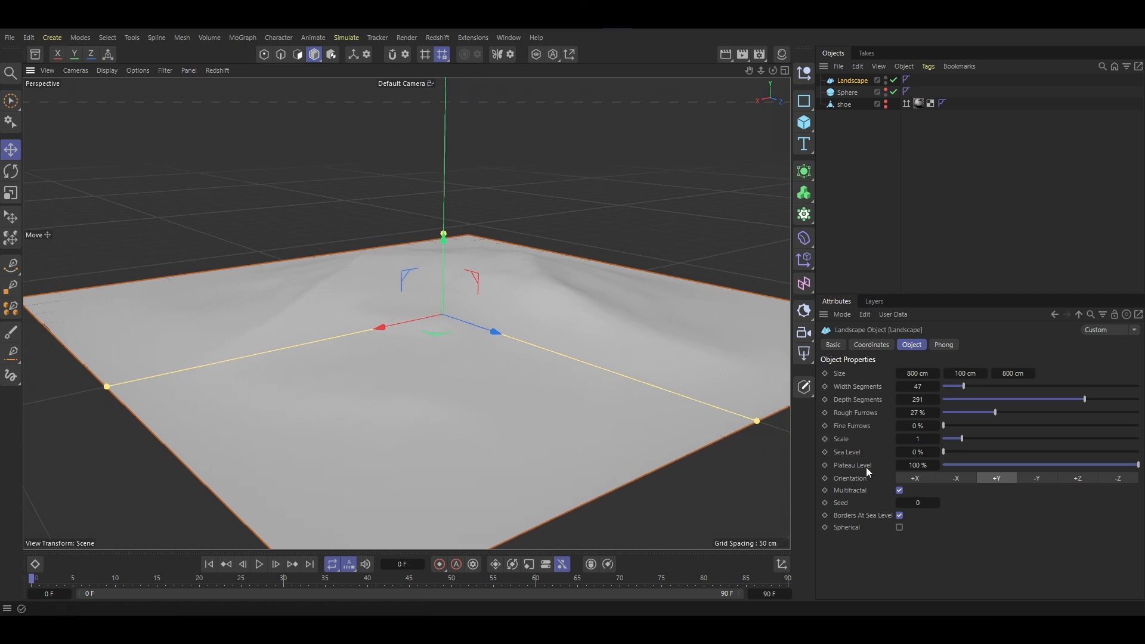
{"action": "left_click", "coordinate": [937, 502]}
{"action": "left_click", "coordinate": [937, 502]}
{"action": "left_click", "coordinate": [936, 503]}
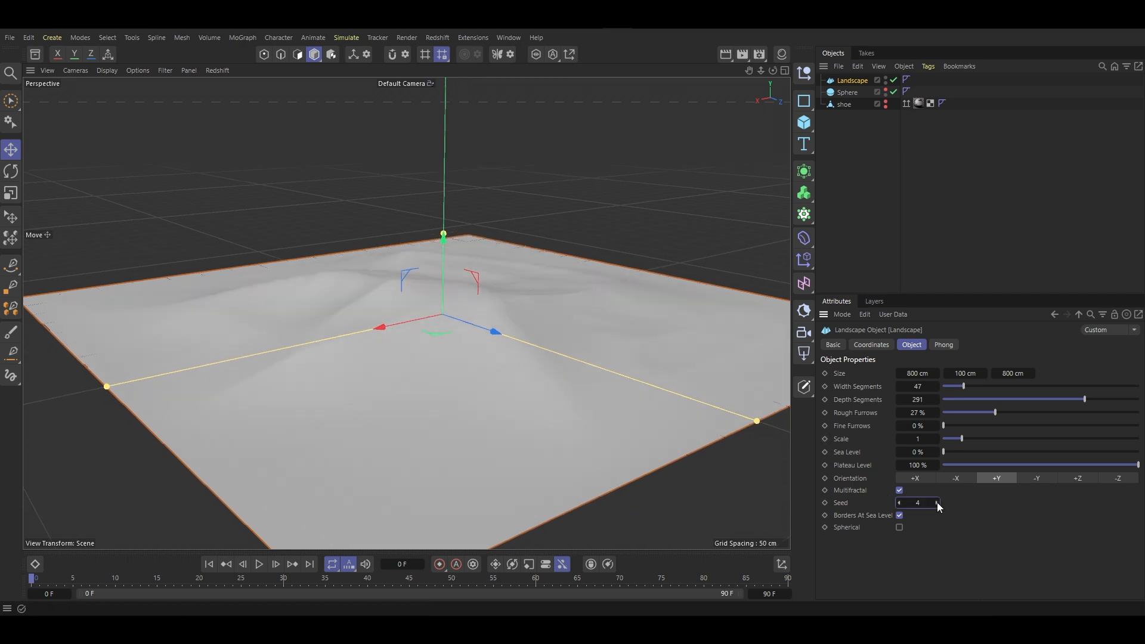
{"action": "left_click_drag", "start_coordinate": [626, 418], "coordinate": [464, 265], "text": "alt"}
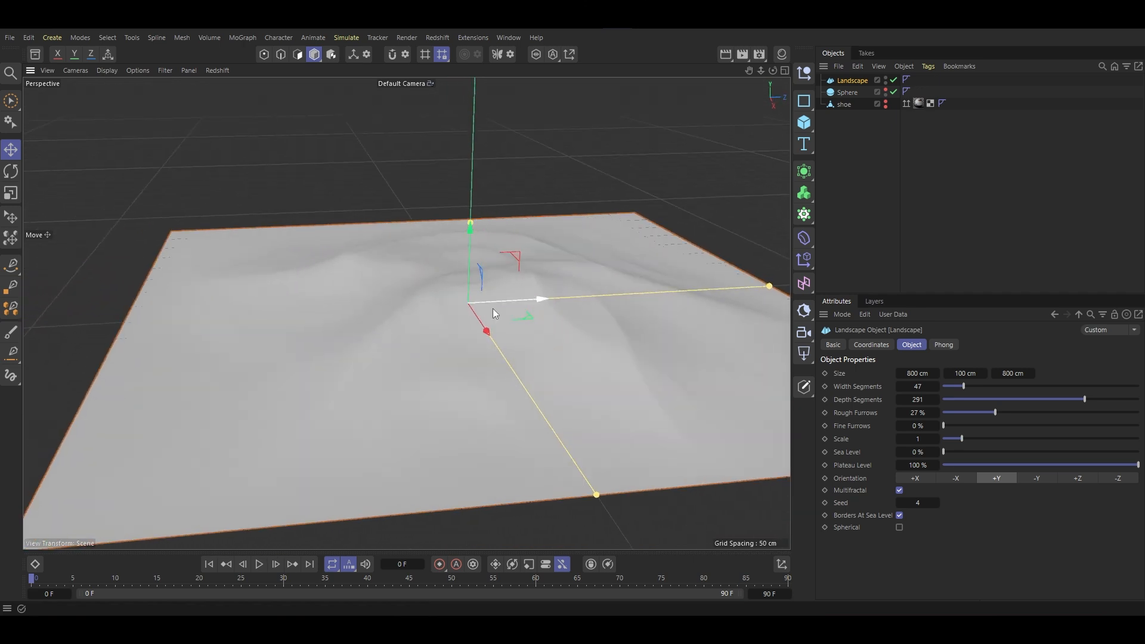
Enlarge the landscape to 1500 cm in width and depth, keeping its height at 100 cm.
{"action": "left_click_drag", "start_coordinate": [607, 379], "coordinate": [102, 352], "text": "alt"}
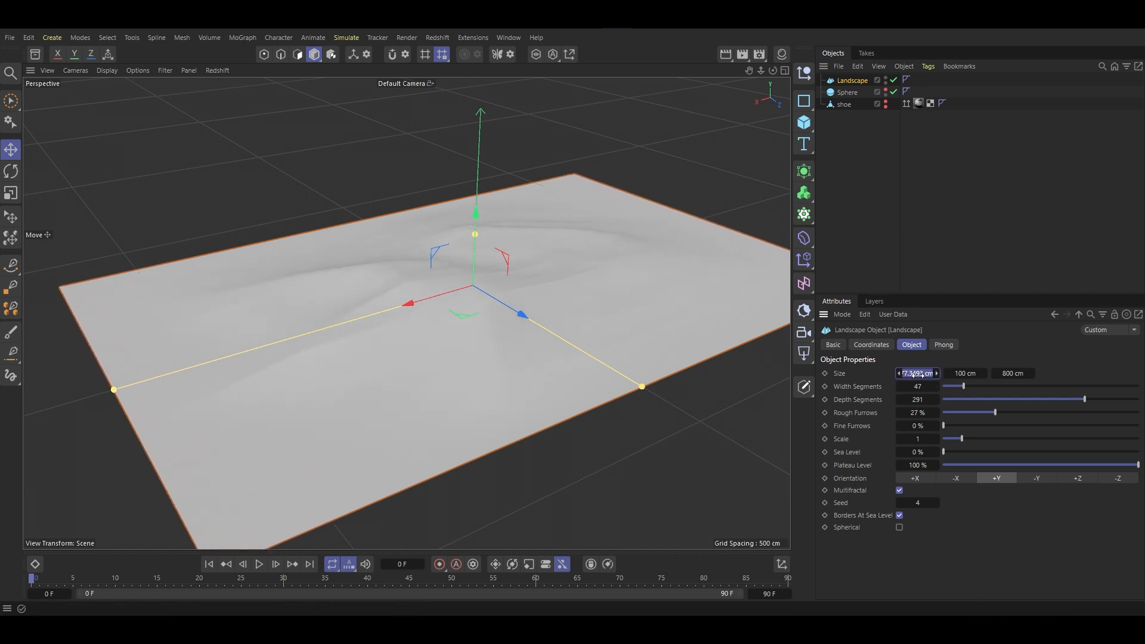
{"action": "type", "text": "1500"}
{"action": "key", "text": "Tab"}
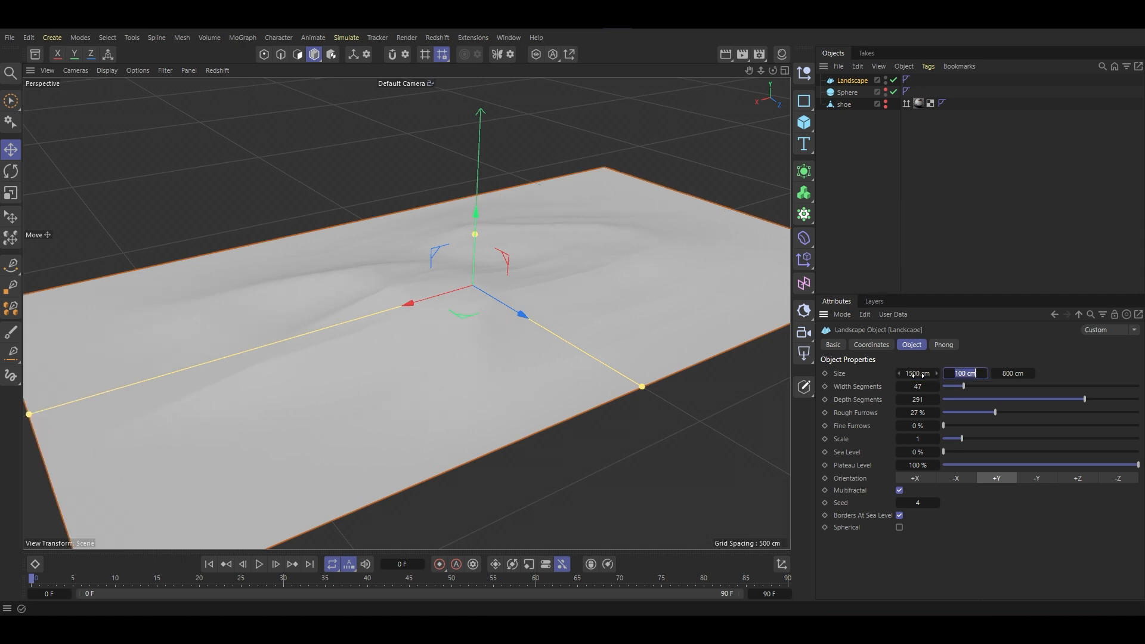
{"action": "key", "text": "Return"}
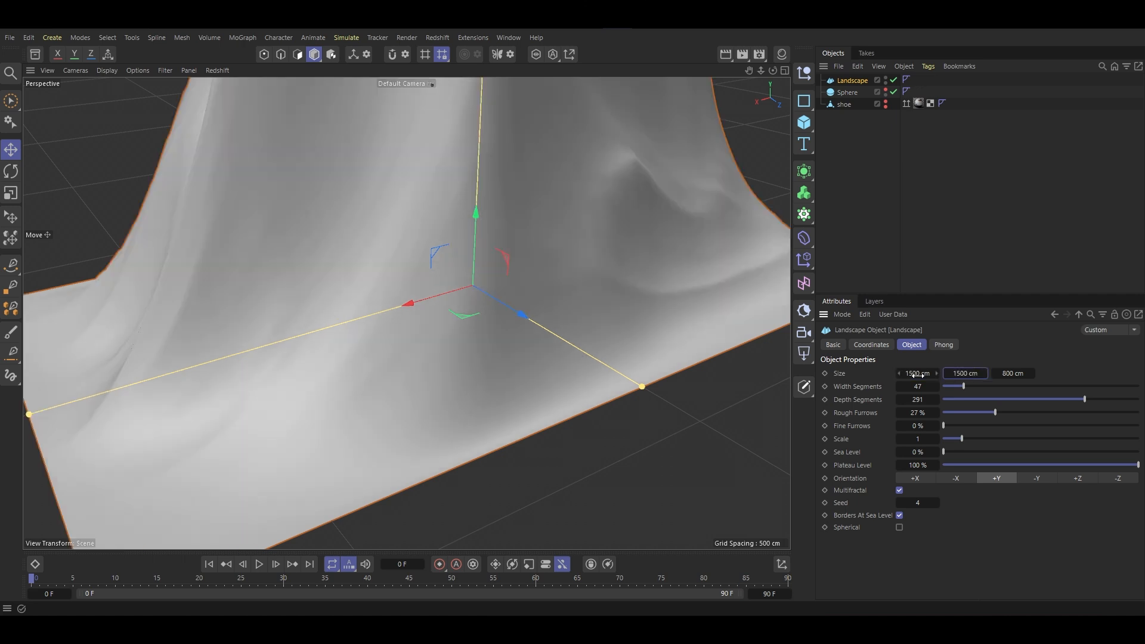
{"action": "key", "text": "ctrl+z"}
{"action": "left_click", "coordinate": [1027, 372]}
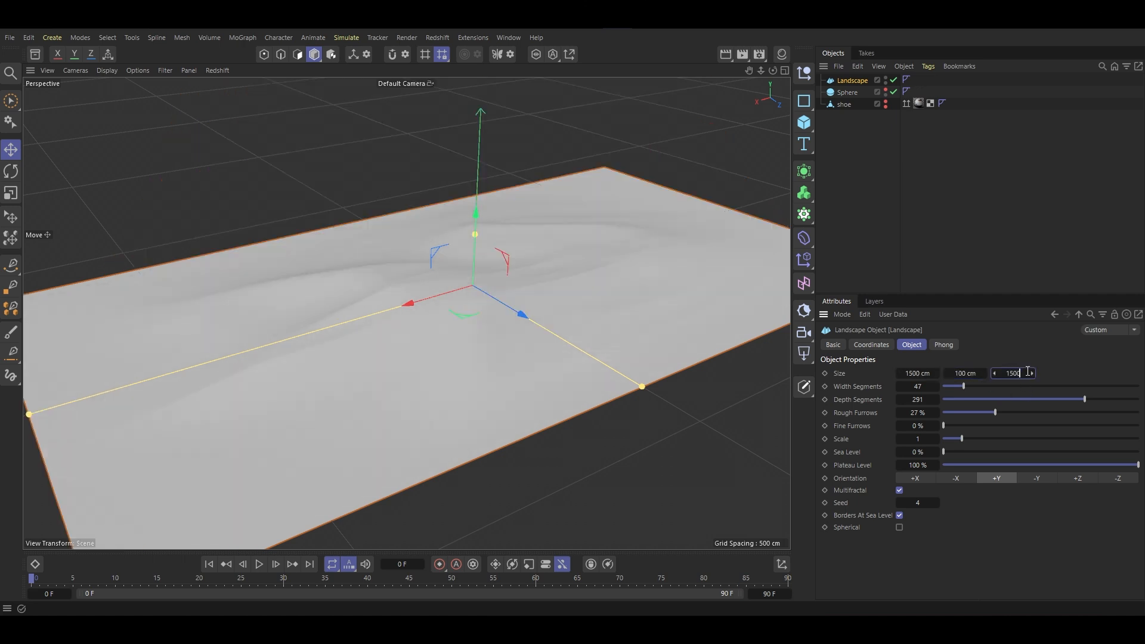
{"action": "type", "text": "1500"}
{"action": "key", "text": "Return"}
Deselect the landscape and frame the whole terrain in a maximized Top view.
{"action": "left_click_drag", "start_coordinate": [585, 304], "coordinate": [591, 254], "text": "alt"}
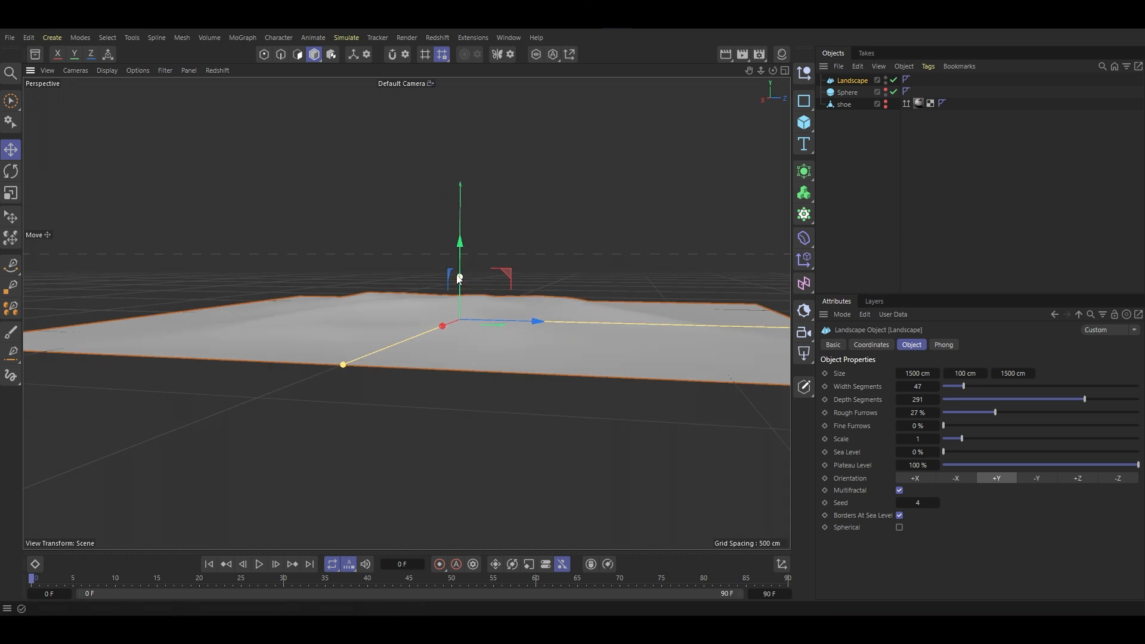
{"action": "left_click_drag", "start_coordinate": [471, 259], "coordinate": [387, 274]}
{"action": "left_click", "coordinate": [638, 116]}
{"action": "middle_click", "coordinate": [513, 309]}
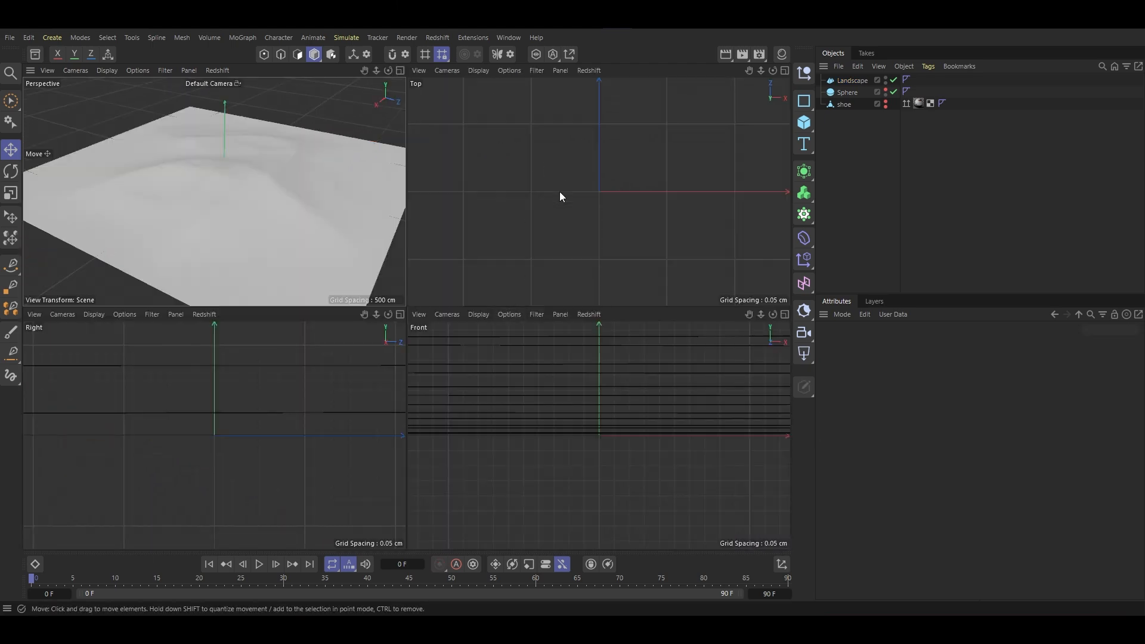
{"action": "middle_click", "coordinate": [557, 195]}
{"action": "scroll", "coordinate": [484, 288], "scroll_direction": "down", "scroll_amount": 3}
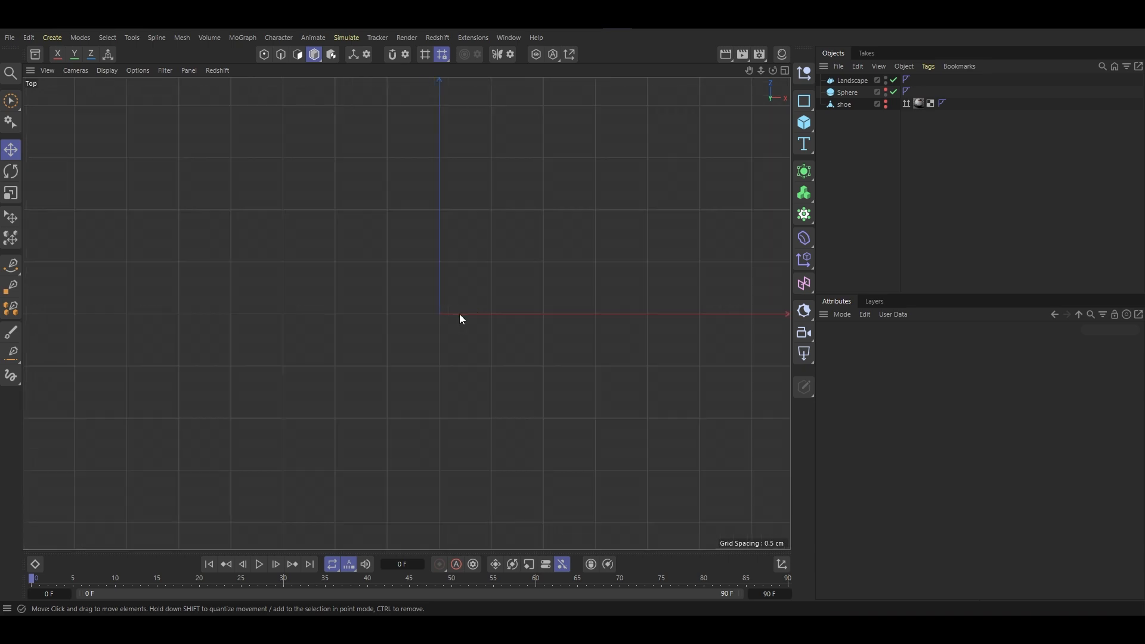
{"action": "scroll", "coordinate": [460, 315], "scroll_direction": "down", "scroll_amount": 15}
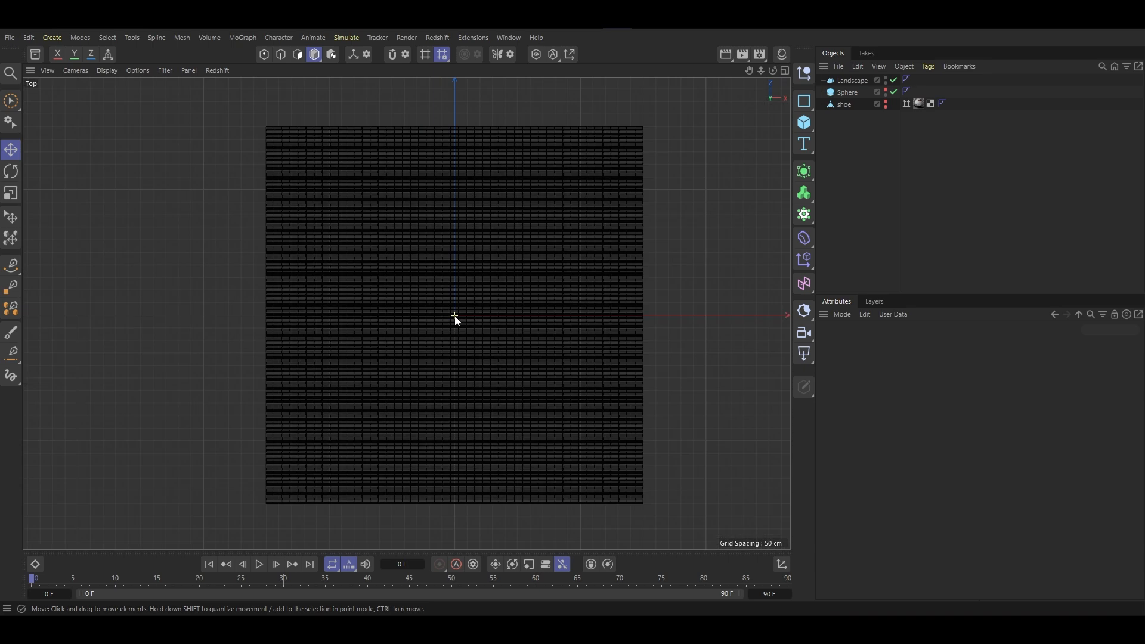
{"action": "scroll", "coordinate": [463, 314], "scroll_direction": "down", "scroll_amount": 4}
{"action": "scroll", "coordinate": [427, 273], "scroll_direction": "up", "scroll_amount": 5}
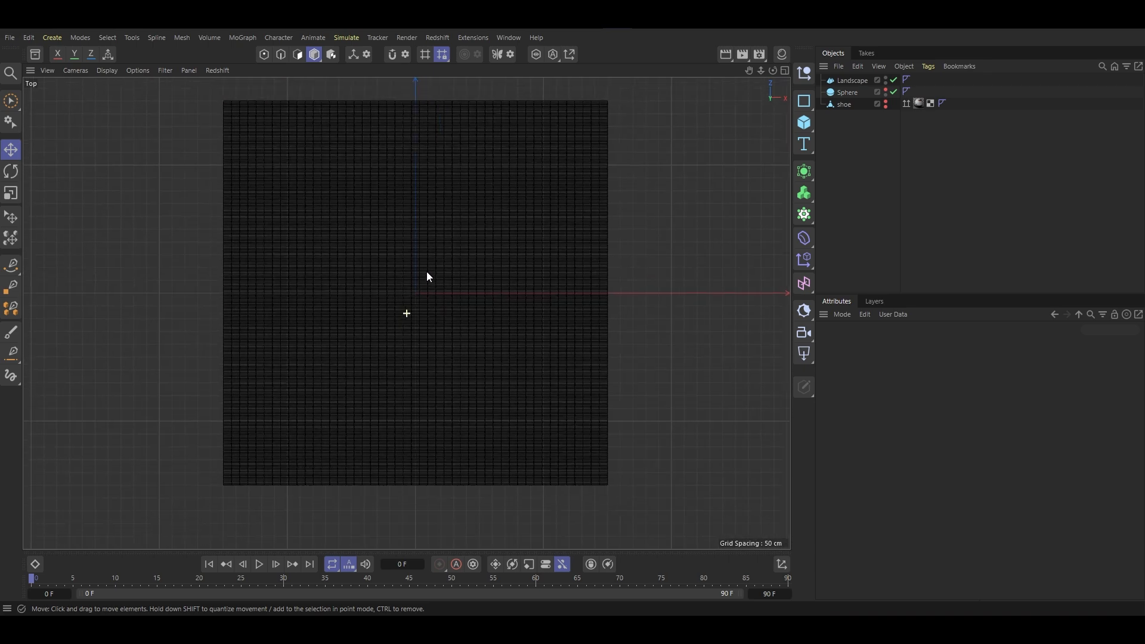
Draw an open, winding Bezier spline across the landscape with the Spline Pen, curving up and around its upper half, and leave the tool.
{"action": "left_click", "coordinate": [10, 266]}
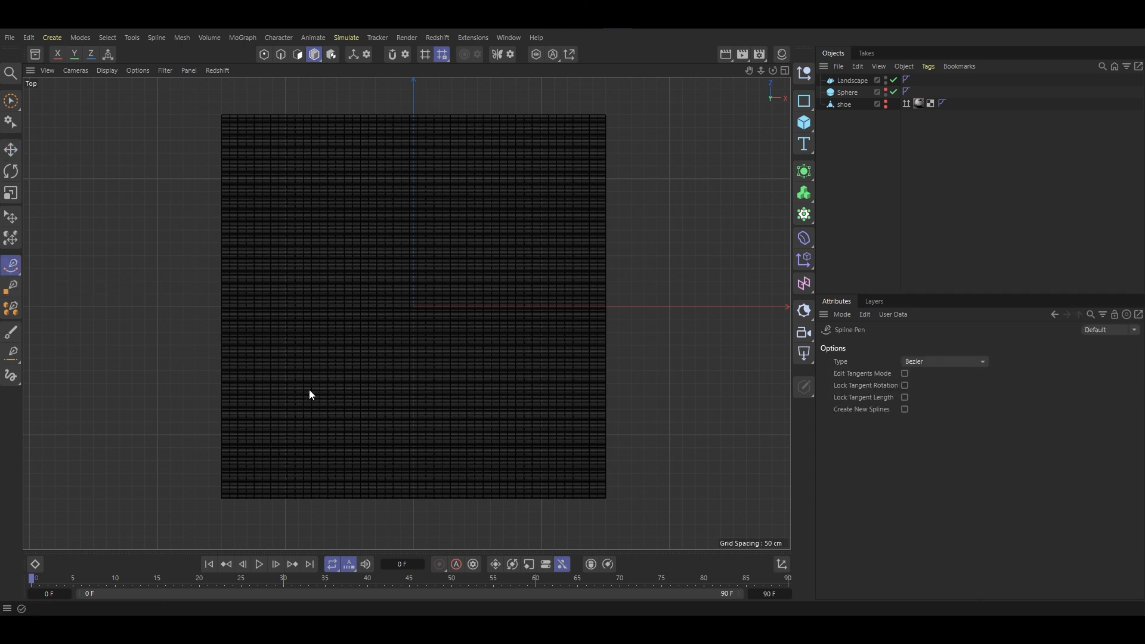
{"action": "left_click", "coordinate": [290, 455]}
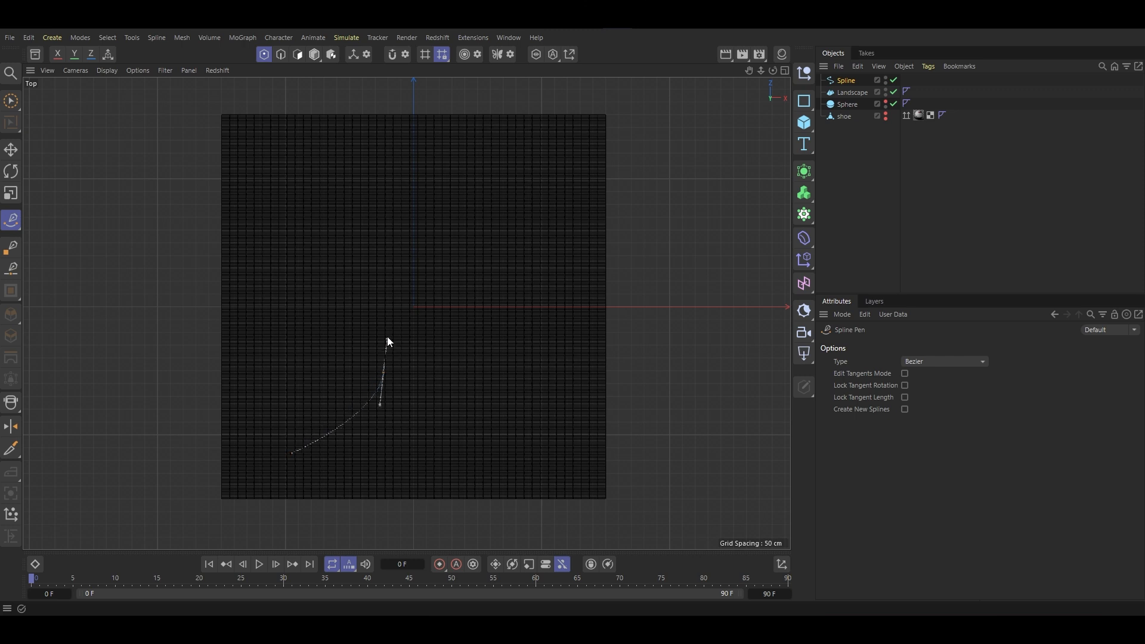
{"action": "left_click_drag", "start_coordinate": [388, 341], "coordinate": [384, 321]}
{"action": "left_click_drag", "start_coordinate": [350, 247], "coordinate": [351, 208]}
{"action": "left_click_drag", "start_coordinate": [441, 174], "coordinate": [464, 183]}
{"action": "left_click_drag", "start_coordinate": [516, 255], "coordinate": [510, 287]}
{"action": "left_click_drag", "start_coordinate": [545, 366], "coordinate": [584, 385]}
{"action": "left_click", "coordinate": [11, 100]}
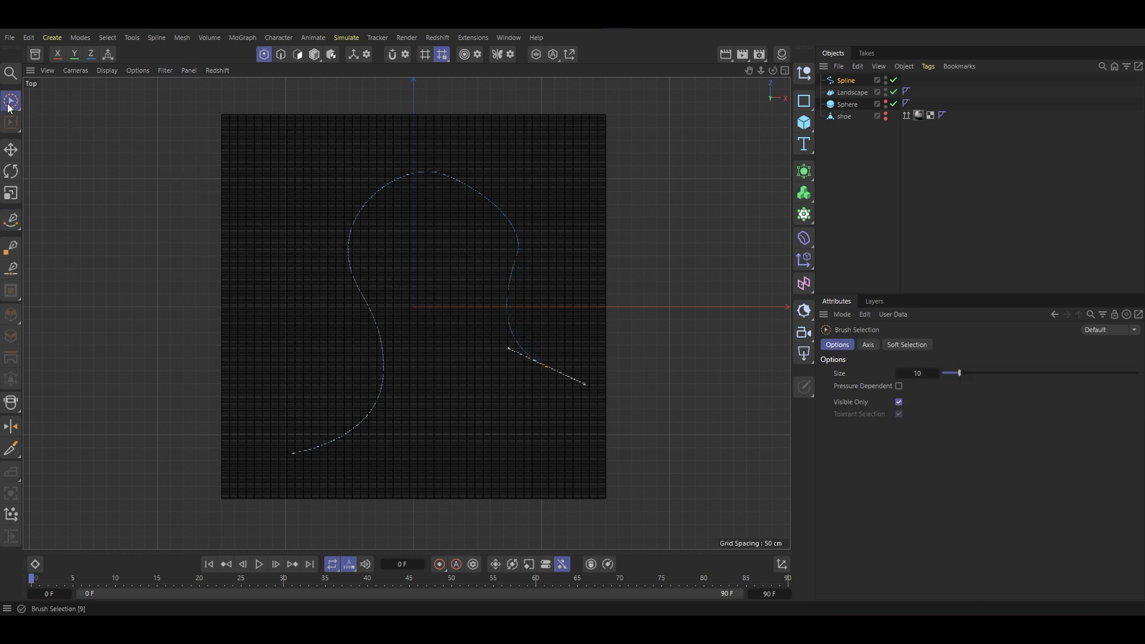
Move the spline's topmost point slightly up and about 123 cm to the left in the Top view.
{"action": "left_click", "coordinate": [435, 176]}
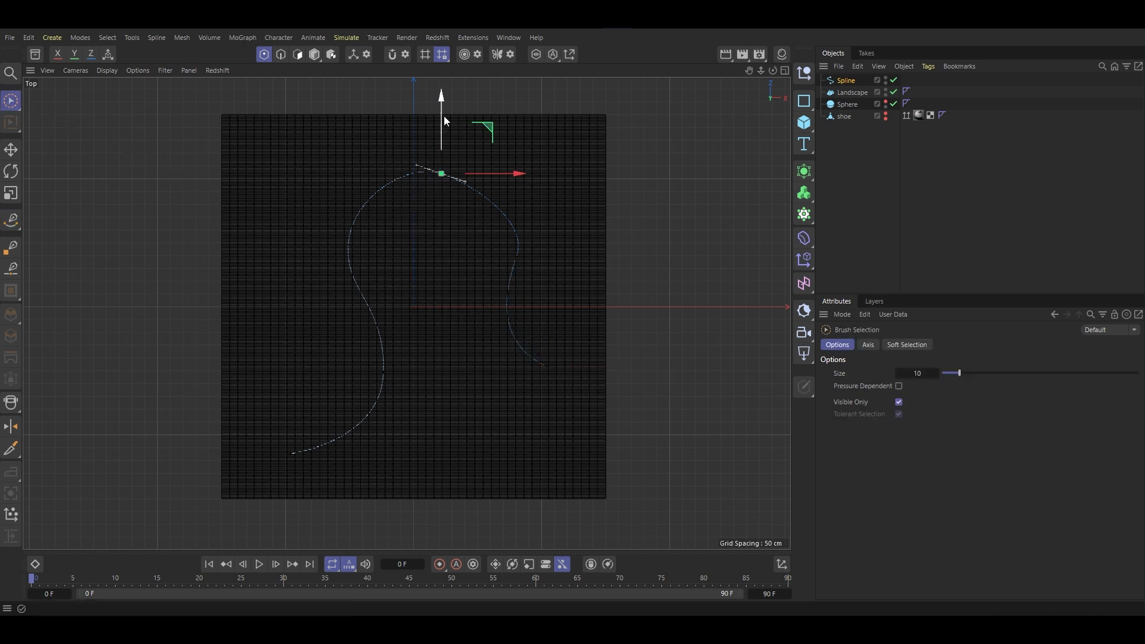
{"action": "left_click_drag", "start_coordinate": [442, 124], "coordinate": [442, 118]}
{"action": "left_click_drag", "start_coordinate": [518, 172], "coordinate": [484, 168]}
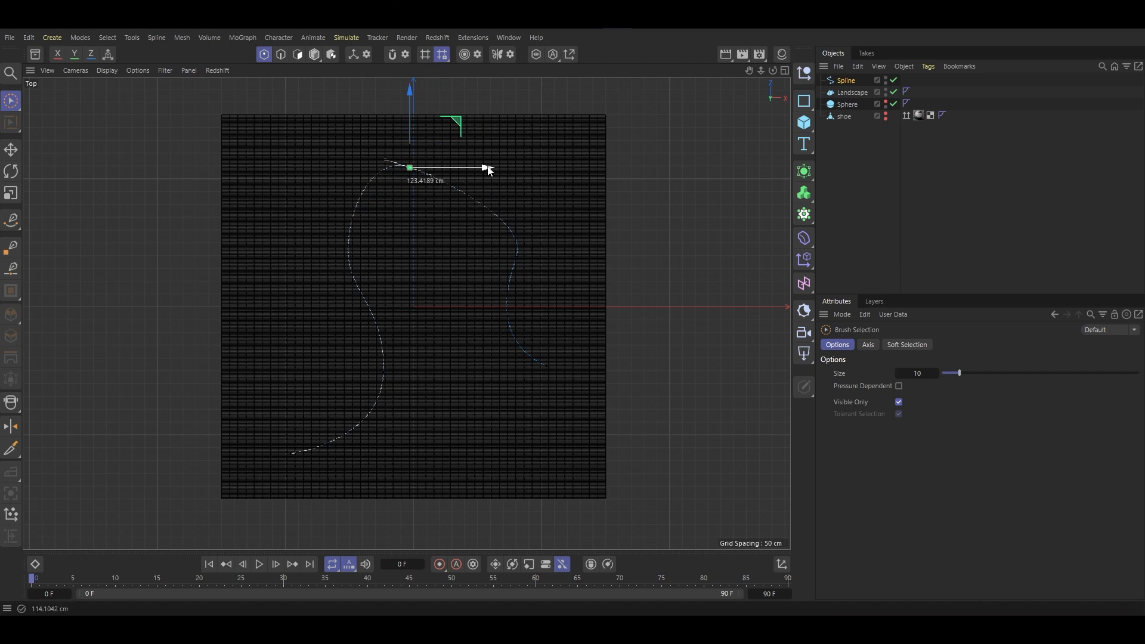
Widen the spline's upper-left bend by moving its point outward to the left and slightly down.
{"action": "left_click", "coordinate": [363, 274]}
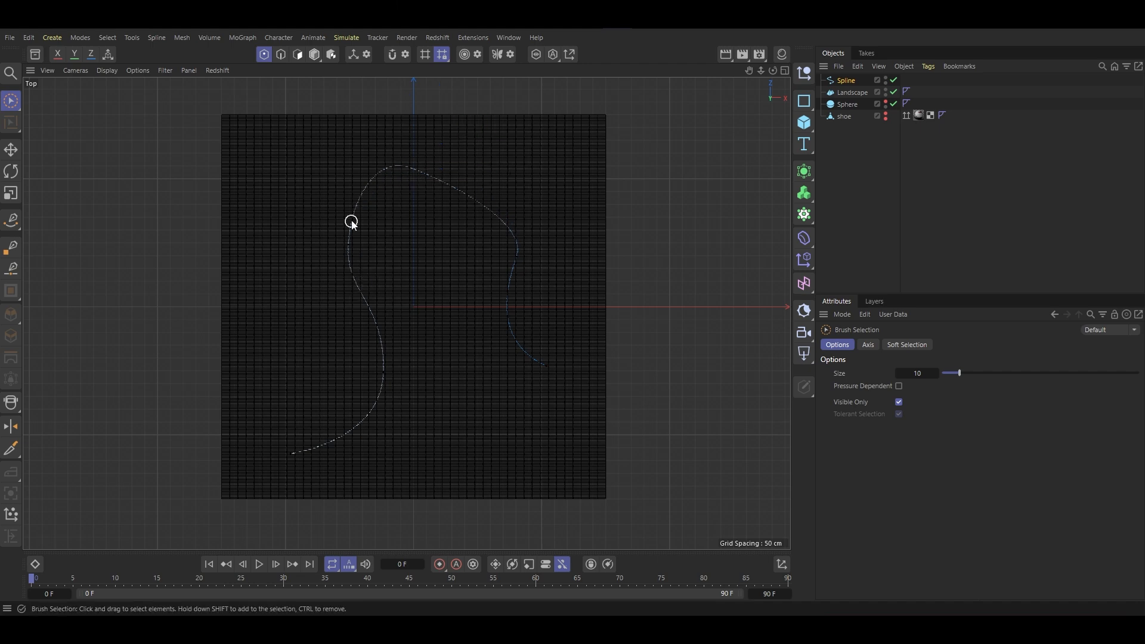
{"action": "scroll", "coordinate": [364, 330], "scroll_direction": "up", "scroll_amount": 5}
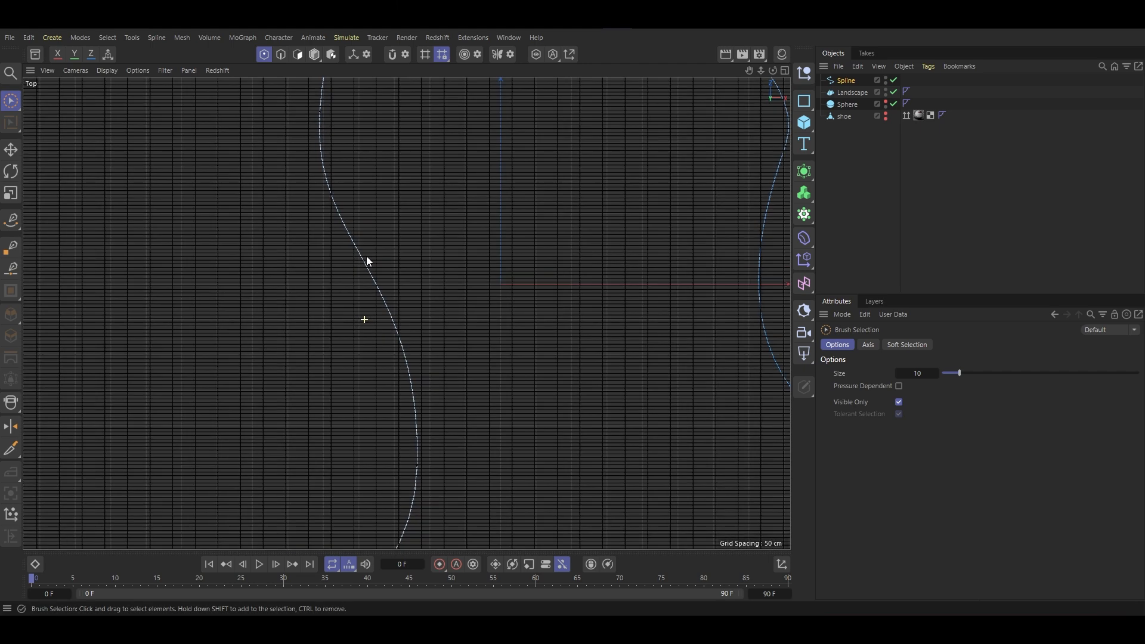
{"action": "middle_click_drag", "start_coordinate": [401, 327], "coordinate": [483, 311]}
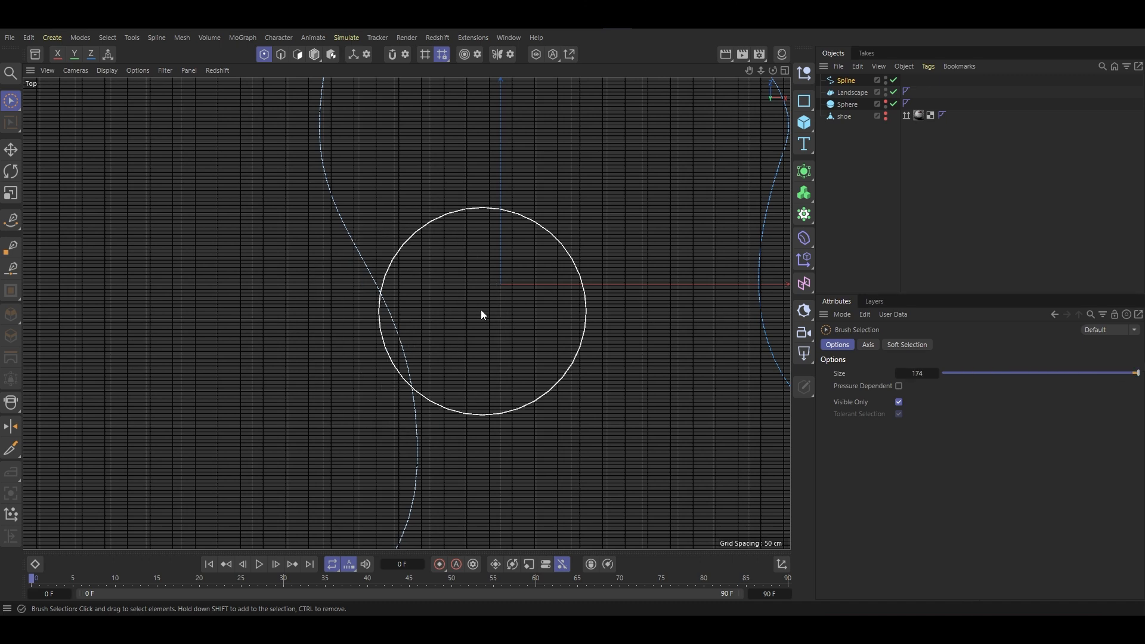
{"action": "left_click", "coordinate": [333, 209]}
{"action": "scroll", "coordinate": [332, 206], "scroll_direction": "down", "scroll_amount": 6}
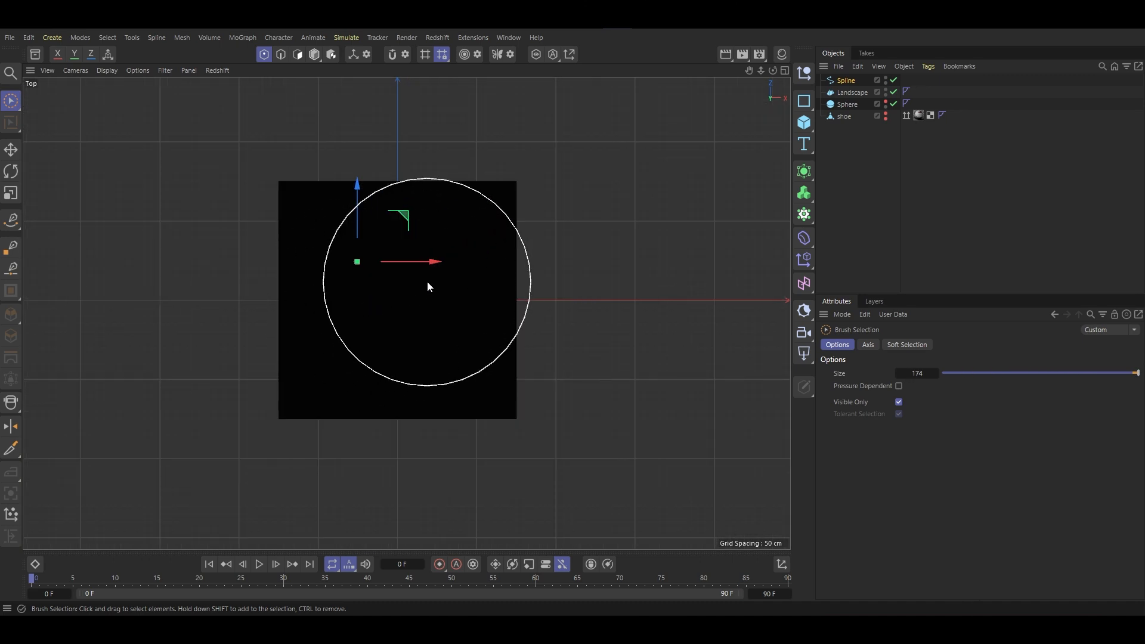
{"action": "scroll", "coordinate": [430, 286], "scroll_direction": "up", "scroll_amount": 4}
{"action": "mouse_move", "coordinate": [449, 240]}
{"action": "middle_mouse_down"}
{"action": "mouse_move", "coordinate": [409, 227]}
{"action": "mouse_move", "coordinate": [376, 238]}
{"action": "middle_mouse_up"}
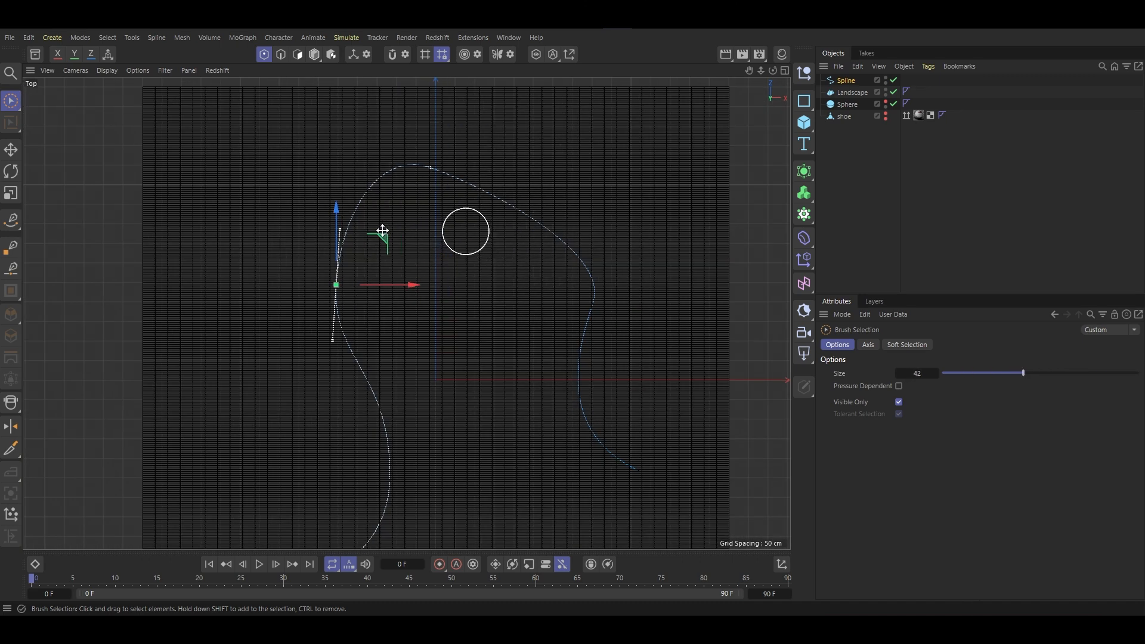
{"action": "left_click_drag", "start_coordinate": [417, 281], "coordinate": [374, 291]}
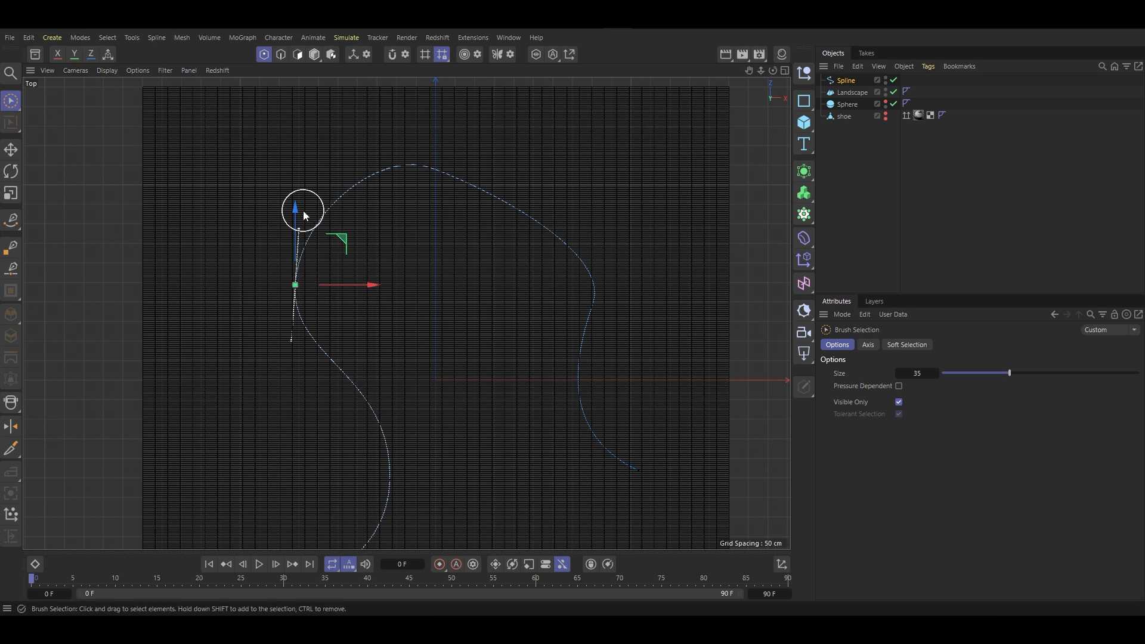
{"action": "left_click_drag", "start_coordinate": [302, 210], "coordinate": [300, 231]}
Rotate the tangent of the point on the spline's right bend counterclockwise toward vertical to straighten the descent.
{"action": "left_click", "coordinate": [592, 308]}
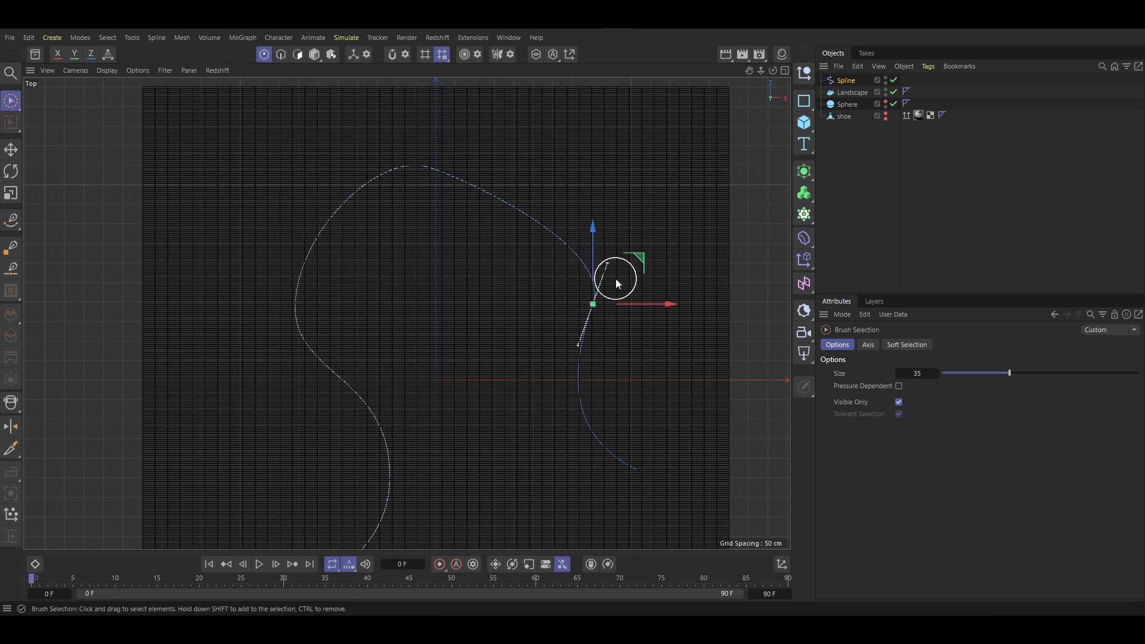
{"action": "key", "text": "r"}
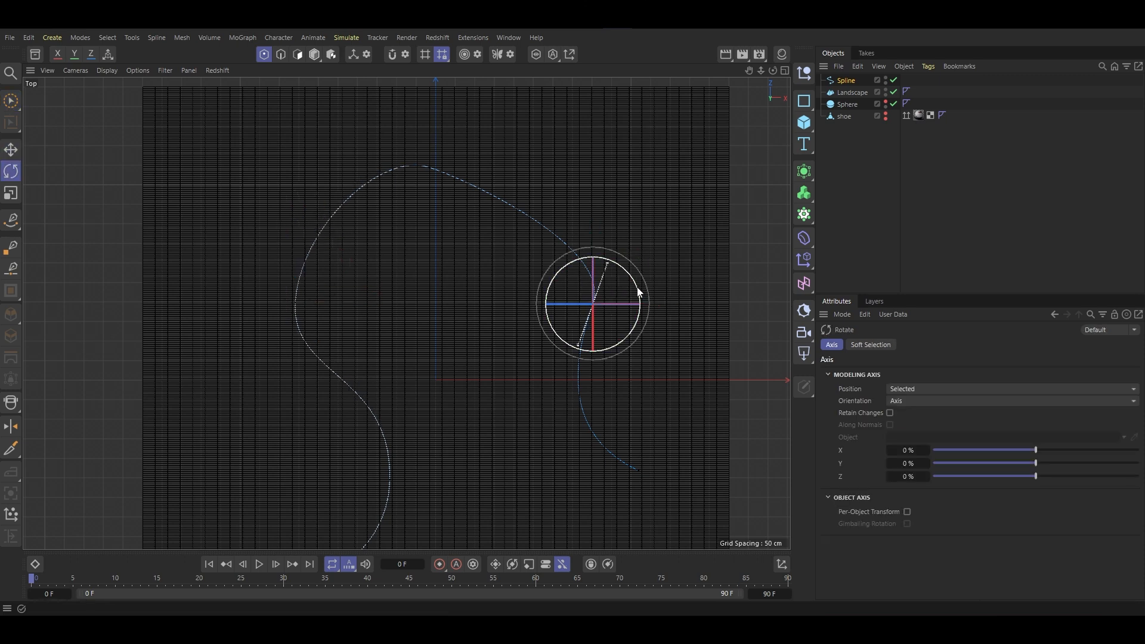
{"action": "left_click_drag", "start_coordinate": [638, 291], "coordinate": [625, 268]}
Reposition the spline's two end points slightly with the Move tool, and shift the lower-left bend's point about 65 cm.
{"action": "left_click", "coordinate": [638, 470]}
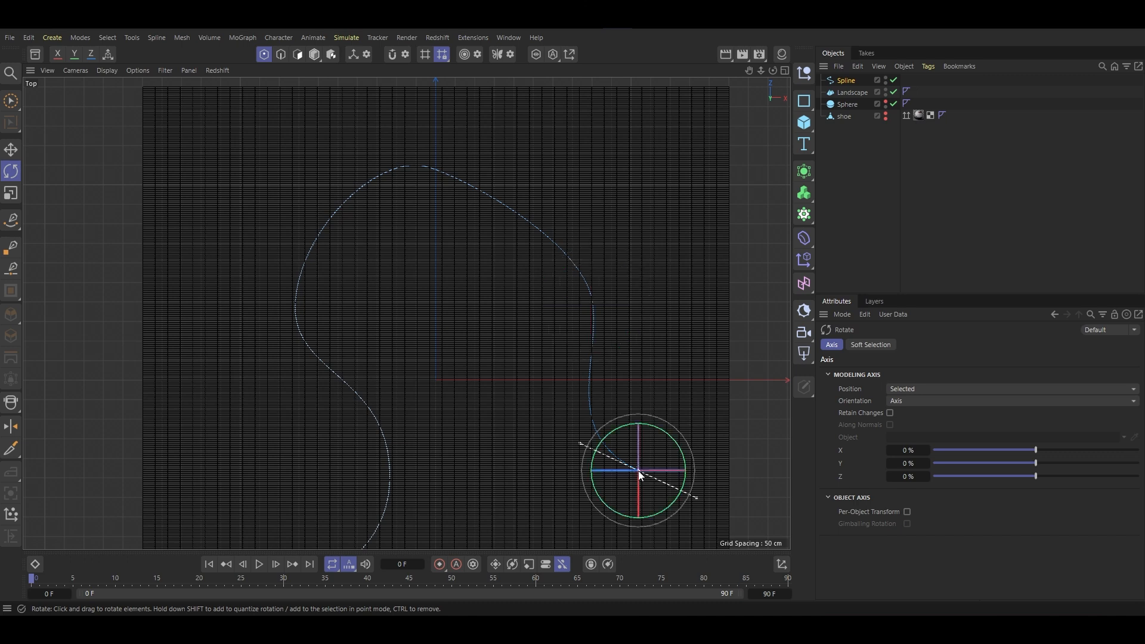
{"action": "key", "text": "e"}
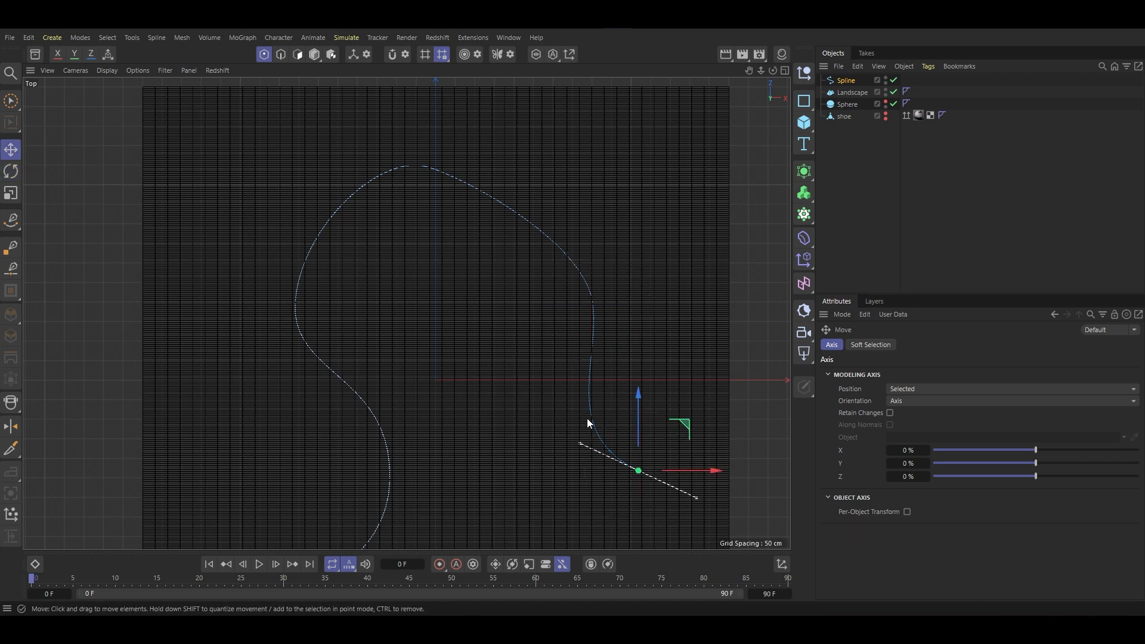
{"action": "middle_click_drag", "start_coordinate": [587, 419], "coordinate": [499, 273], "text": "alt"}
{"action": "left_click_drag", "start_coordinate": [517, 319], "coordinate": [536, 300]}
{"action": "scroll", "coordinate": [409, 337], "scroll_direction": "down", "scroll_amount": 5}
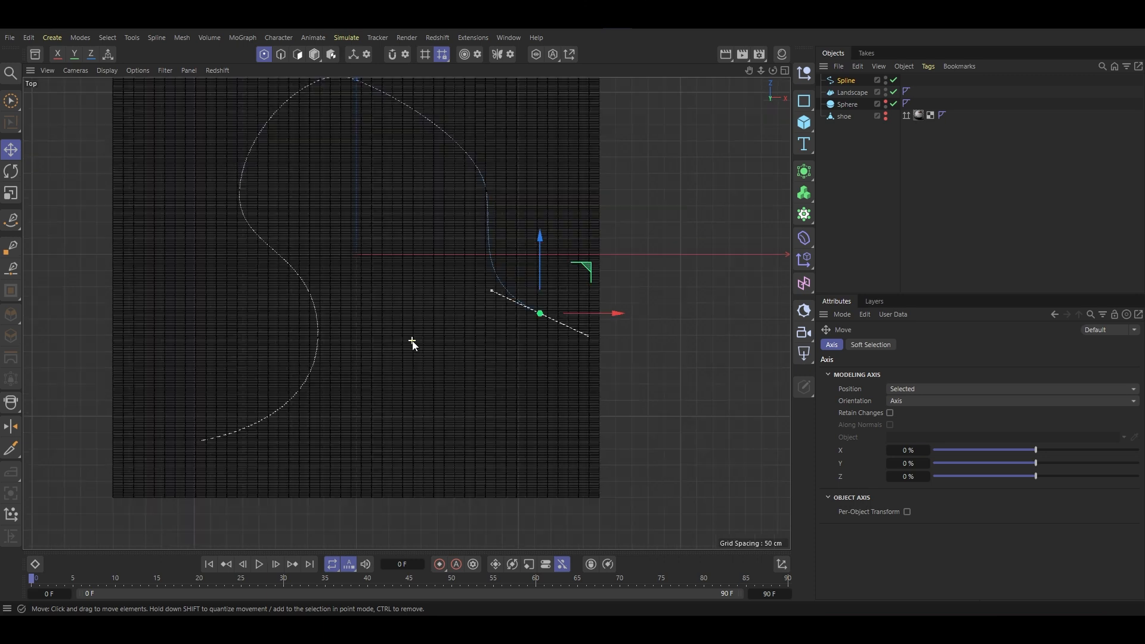
{"action": "left_click", "coordinate": [272, 414]}
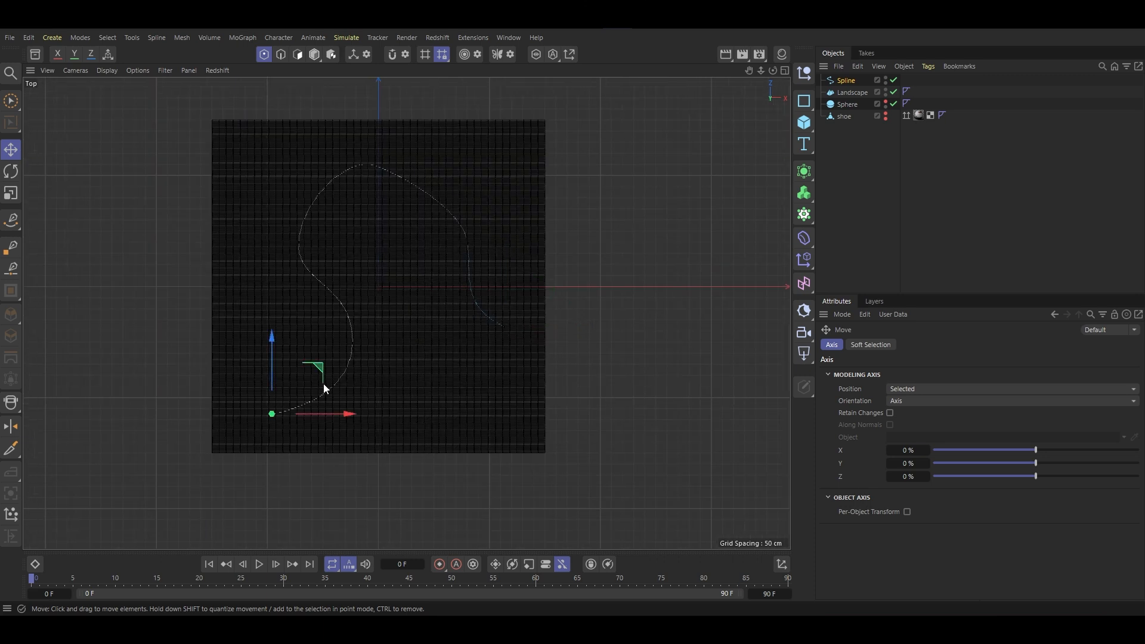
{"action": "left_click_drag", "start_coordinate": [273, 413], "coordinate": [347, 329]}
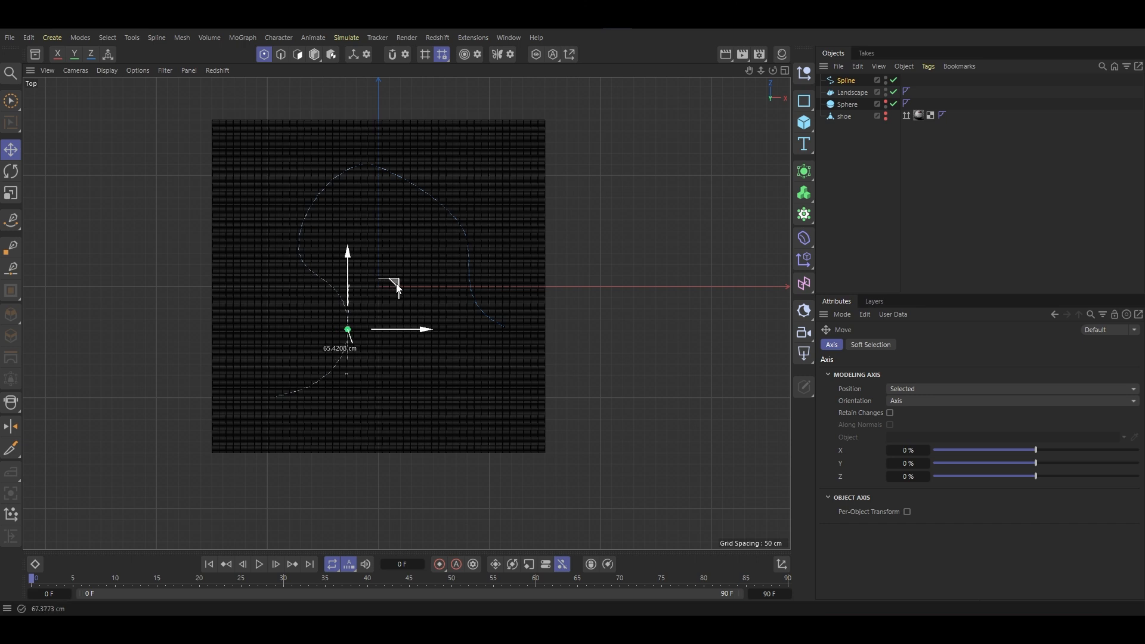
Raise the whole spline above the landscape's surface in Model mode, working in a maximized Perspective view.
{"action": "middle_click", "coordinate": [392, 249]}
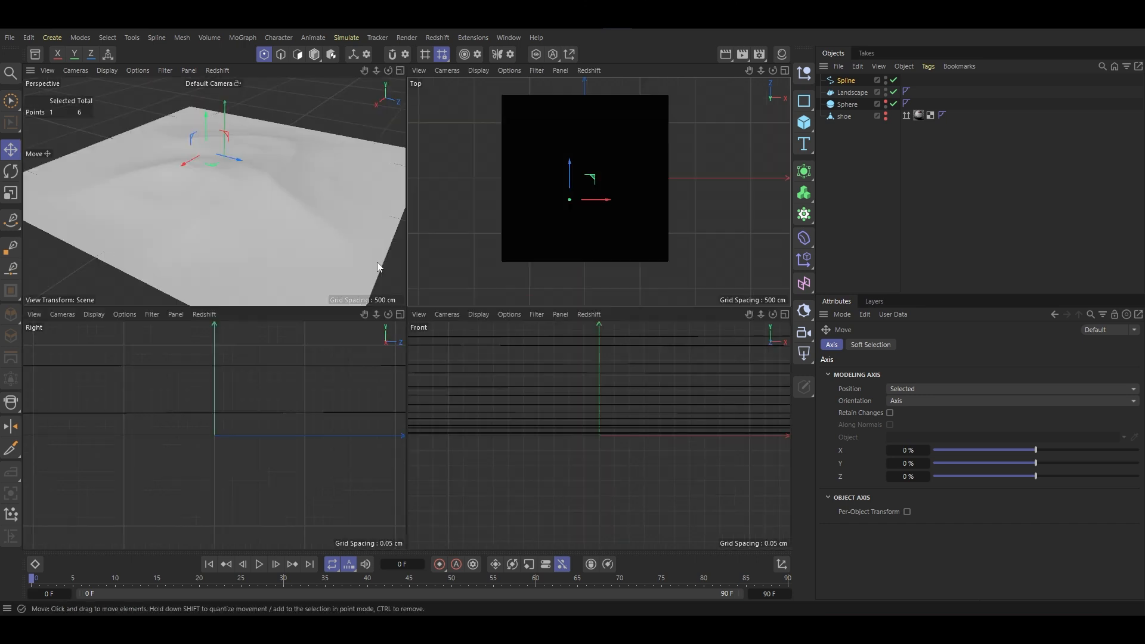
{"action": "middle_click", "coordinate": [201, 203]}
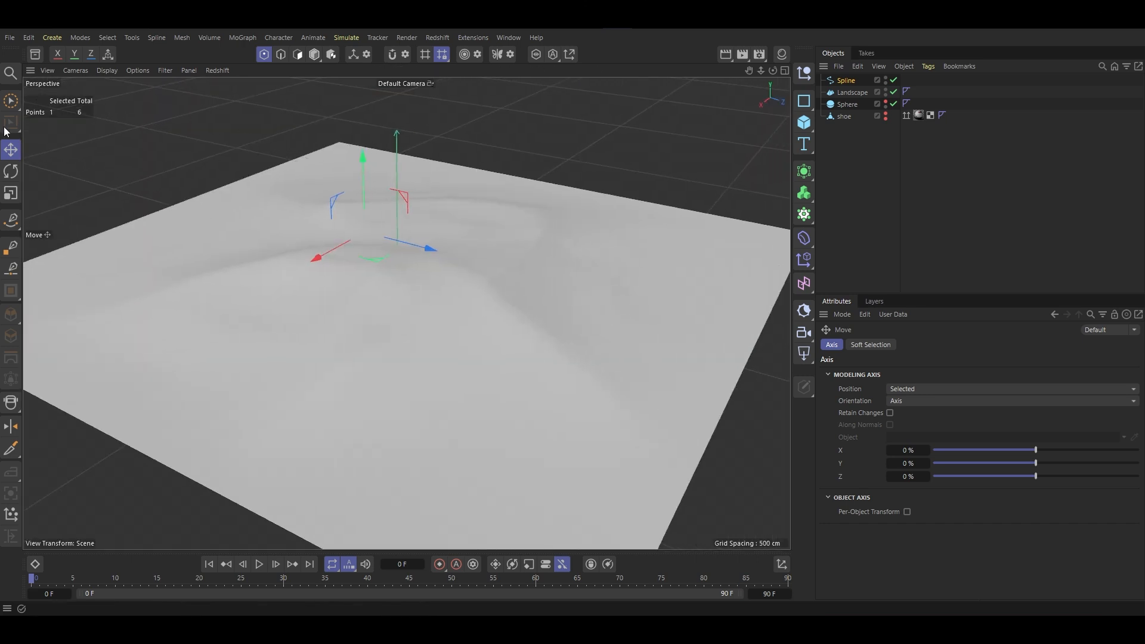
{"action": "left_click", "coordinate": [315, 57]}
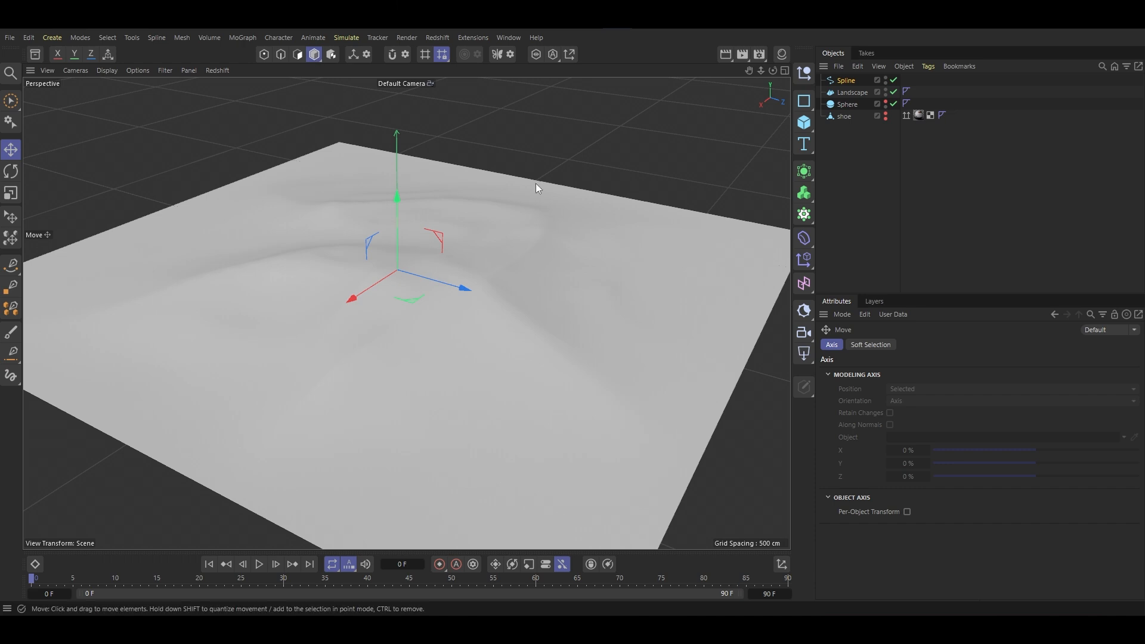
{"action": "left_click_drag", "start_coordinate": [399, 196], "coordinate": [417, 117]}
{"action": "left_click_drag", "start_coordinate": [428, 240], "coordinate": [335, 145], "text": "alt"}
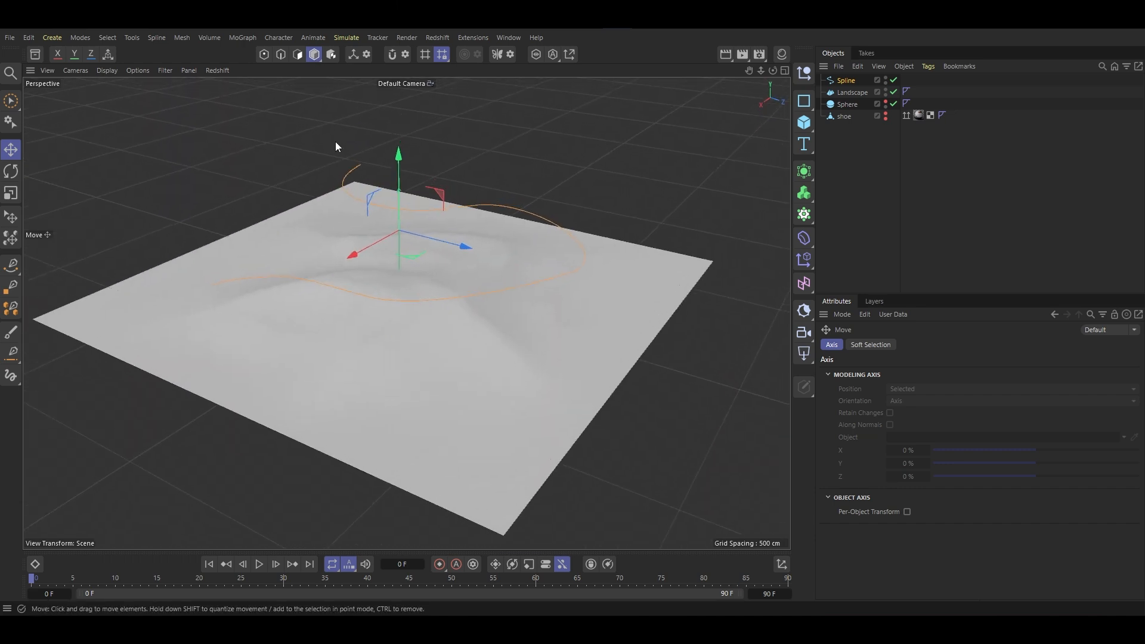
Select all six spline points in Points mode and apply Soft Interpolation to their tangents.
{"action": "left_click", "coordinate": [264, 54]}
{"action": "key", "text": "ctrl+a"}
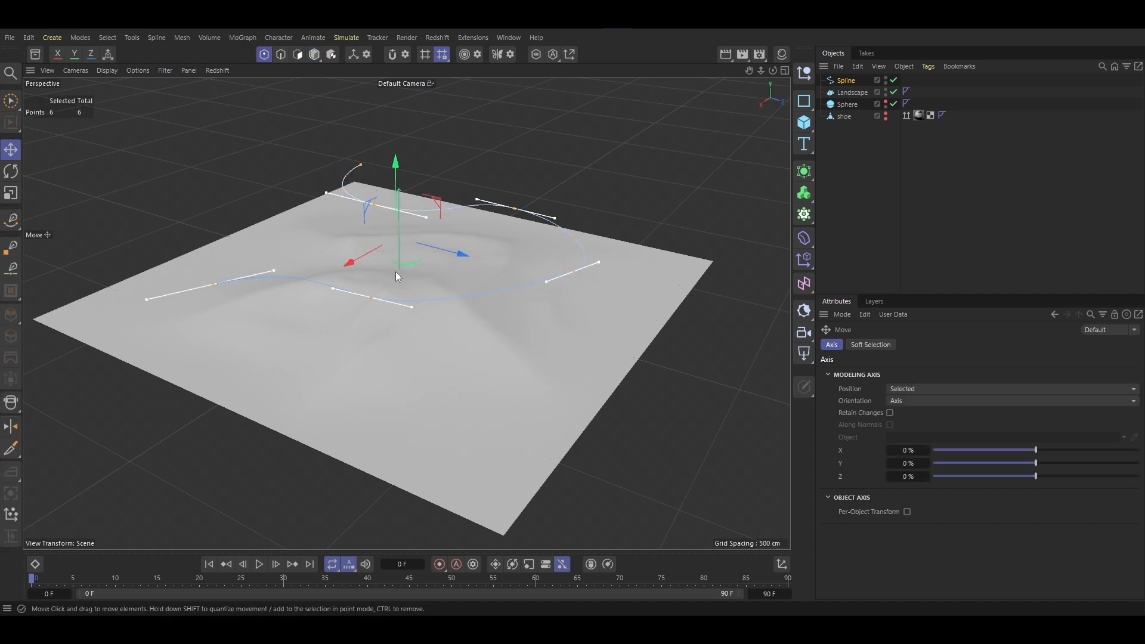
{"action": "left_click_drag", "start_coordinate": [395, 271], "coordinate": [445, 274], "text": "alt"}
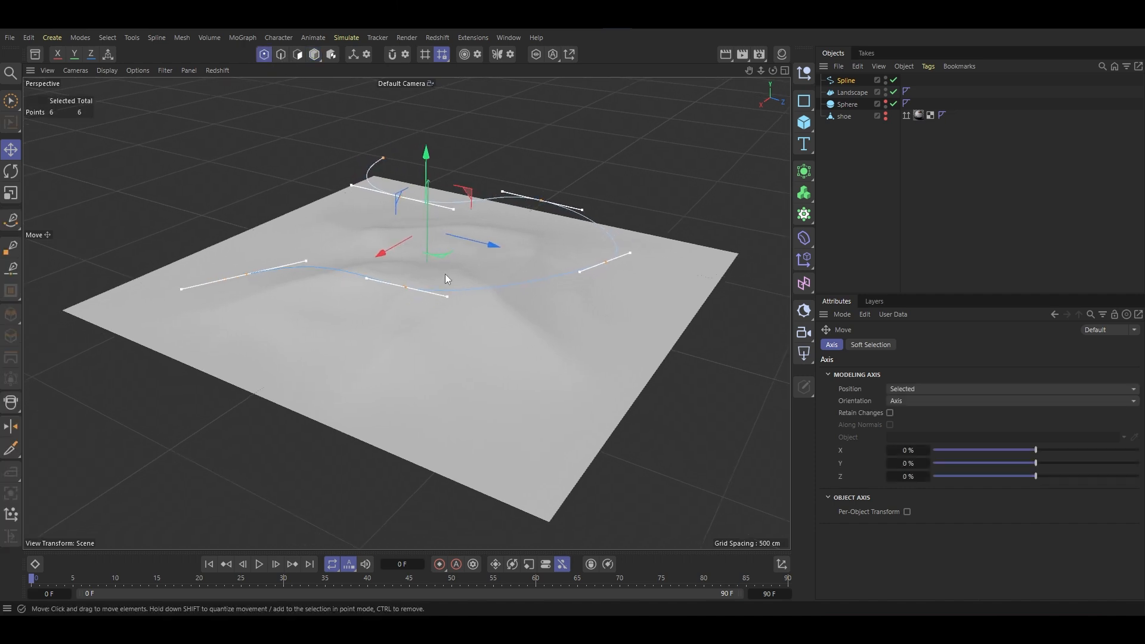
{"action": "right_click", "coordinate": [492, 259]}
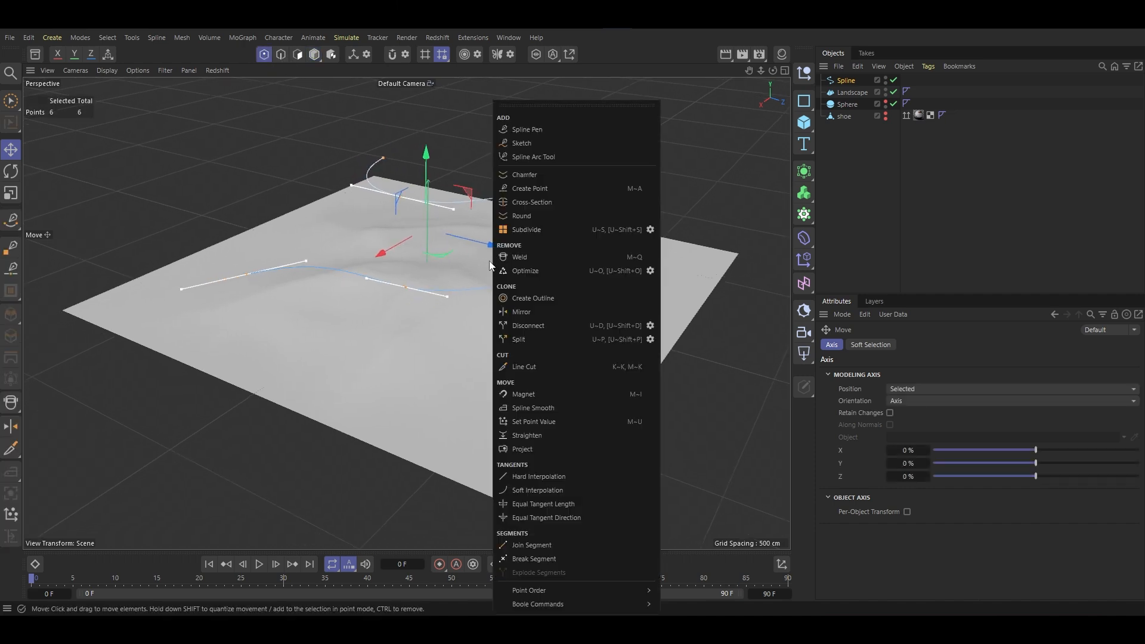
{"action": "left_click", "coordinate": [552, 494]}
Try moving the point on the spline's right bend about 35 cm to the left in the Top view, and undo it.
{"action": "left_click_drag", "start_coordinate": [489, 322], "coordinate": [466, 298], "text": "alt"}
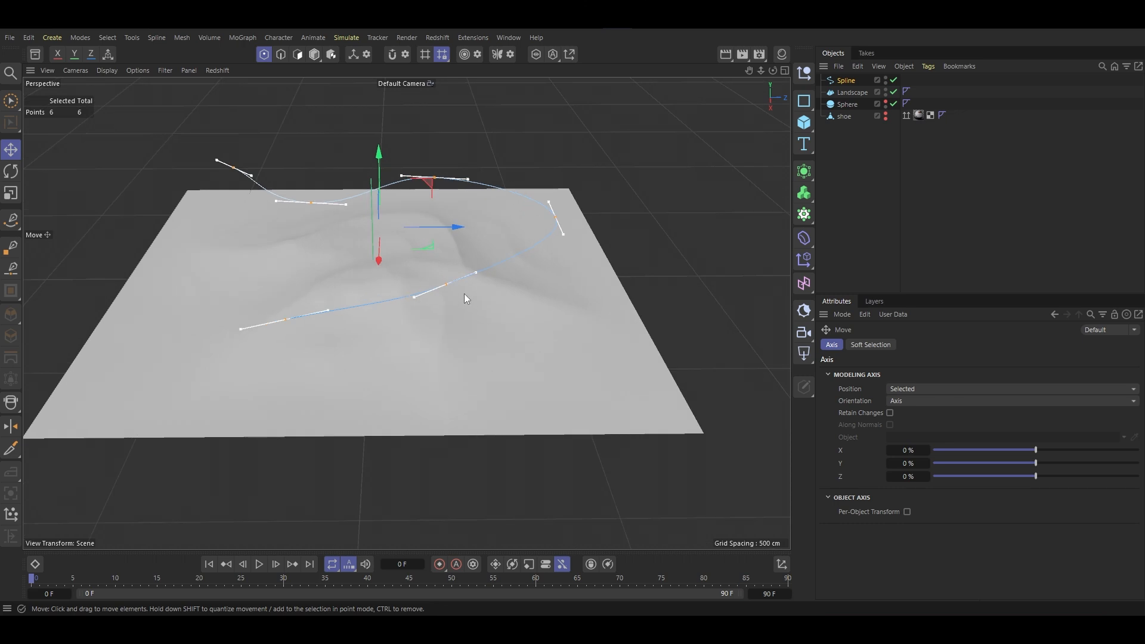
{"action": "left_click", "coordinate": [449, 284]}
{"action": "middle_click", "coordinate": [462, 310]}
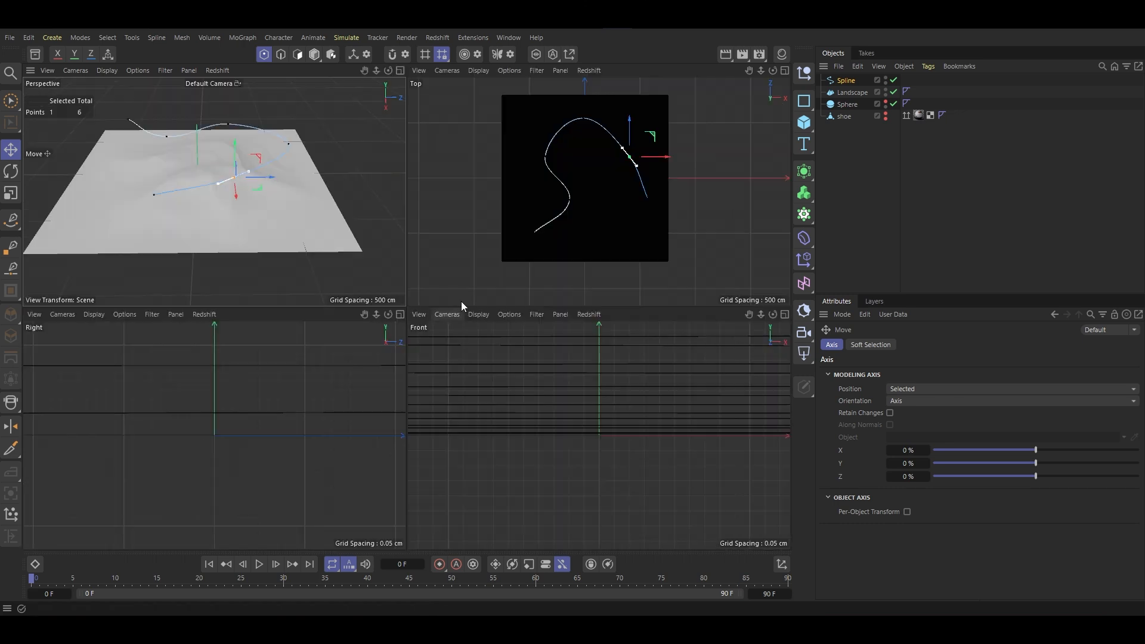
{"action": "middle_click", "coordinate": [461, 302]}
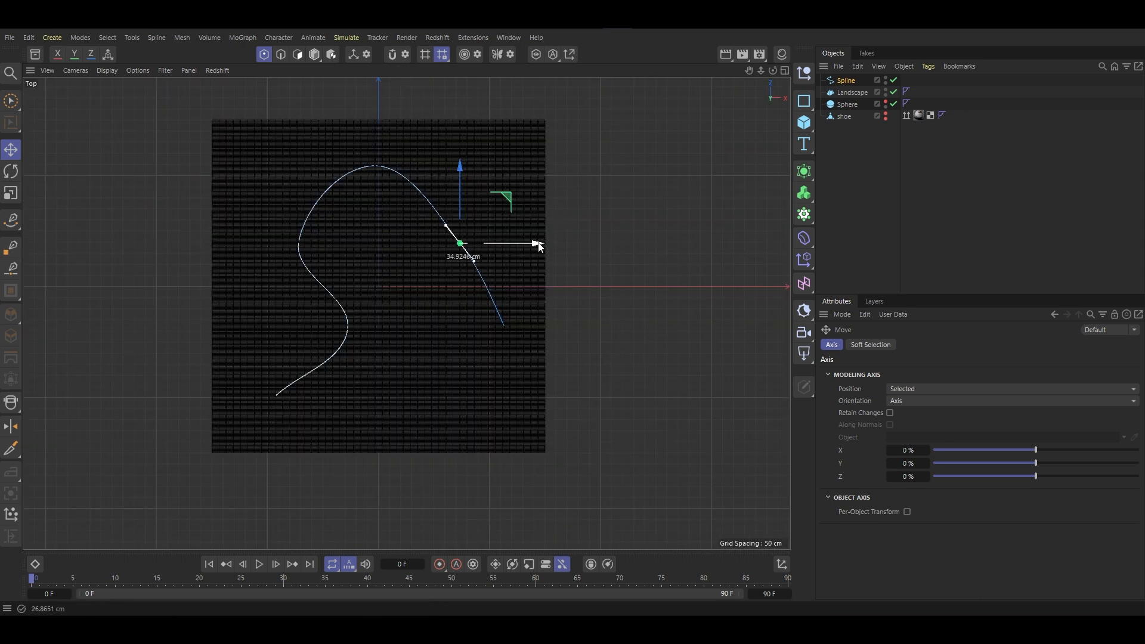
{"action": "mouse_move", "coordinate": [538, 243]}
{"action": "left_mouse_down"}
{"action": "mouse_move", "coordinate": [504, 245]}
{"action": "mouse_move", "coordinate": [529, 247]}
{"action": "mouse_move", "coordinate": [517, 247]}
{"action": "left_mouse_up"}
{"action": "key", "text": "ctrl+z"}
{"action": "middle_click", "coordinate": [428, 268]}
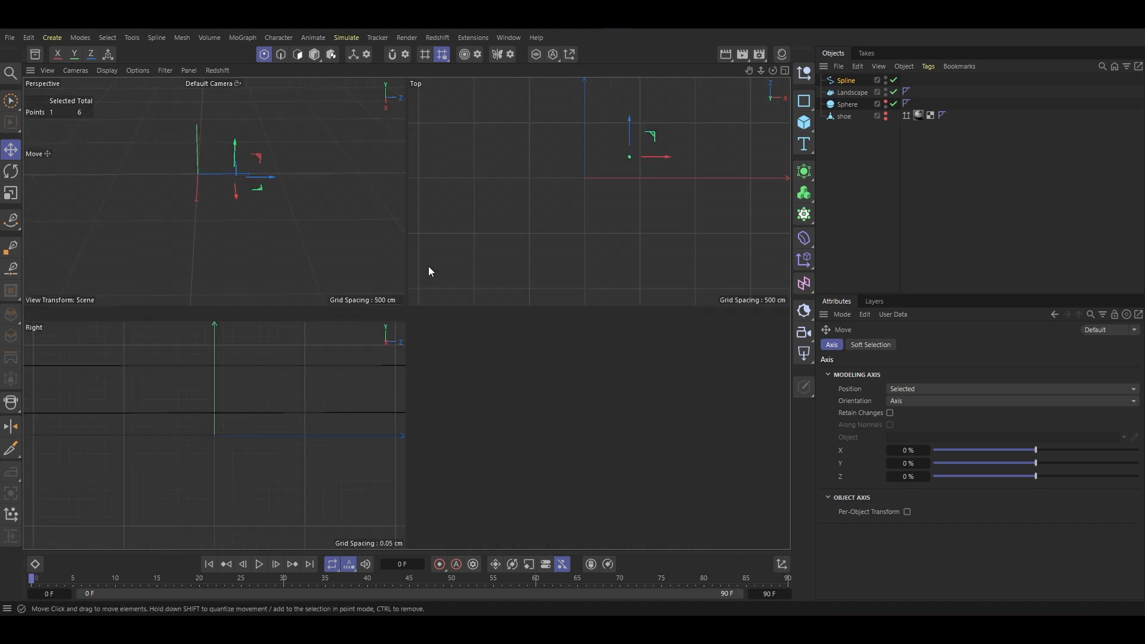
Reapply Soft Interpolation to all spline points in the maximized Perspective view.
{"action": "middle_click", "coordinate": [242, 203]}
{"action": "left_click_drag", "start_coordinate": [242, 203], "coordinate": [519, 367], "text": "alt"}
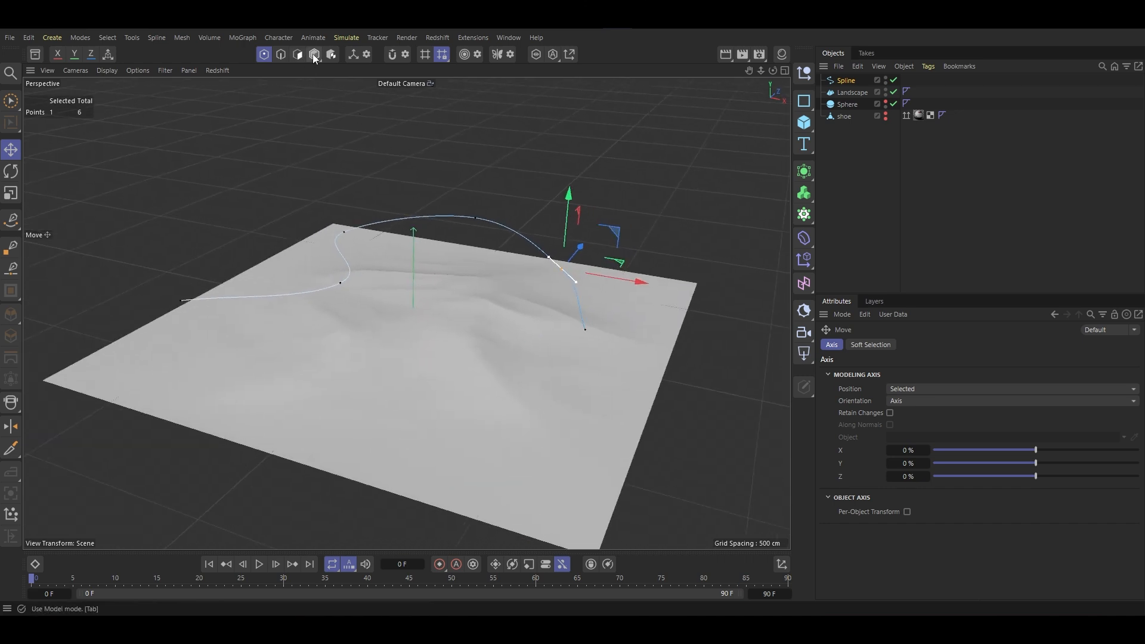
{"action": "key", "text": "ctrl+a"}
{"action": "right_click", "coordinate": [496, 305]}
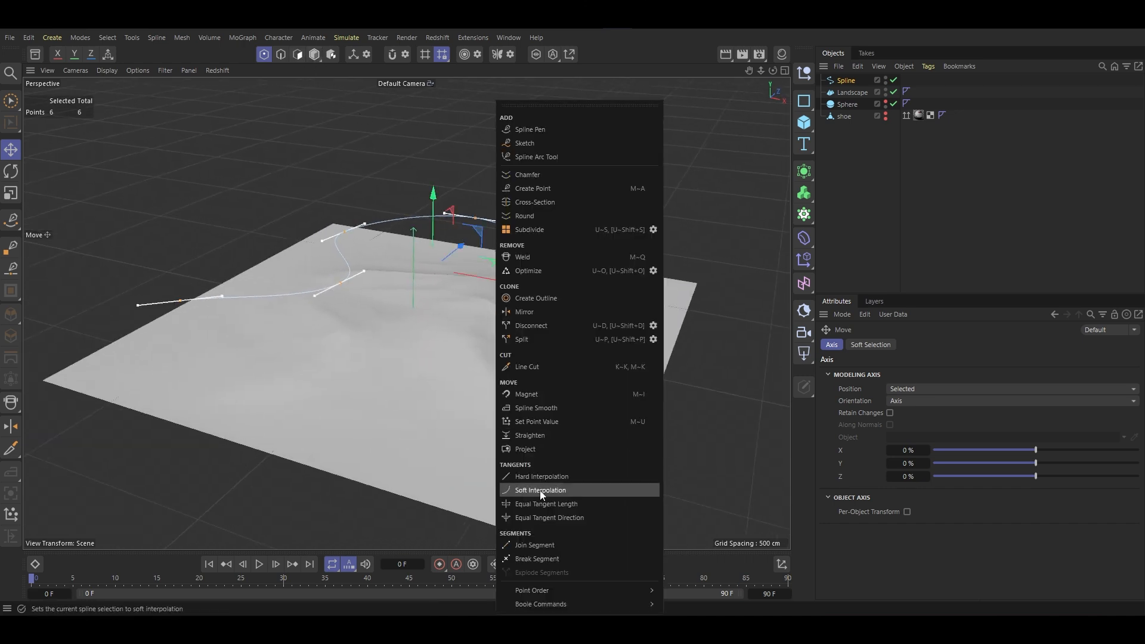
{"action": "left_click", "coordinate": [539, 491]}
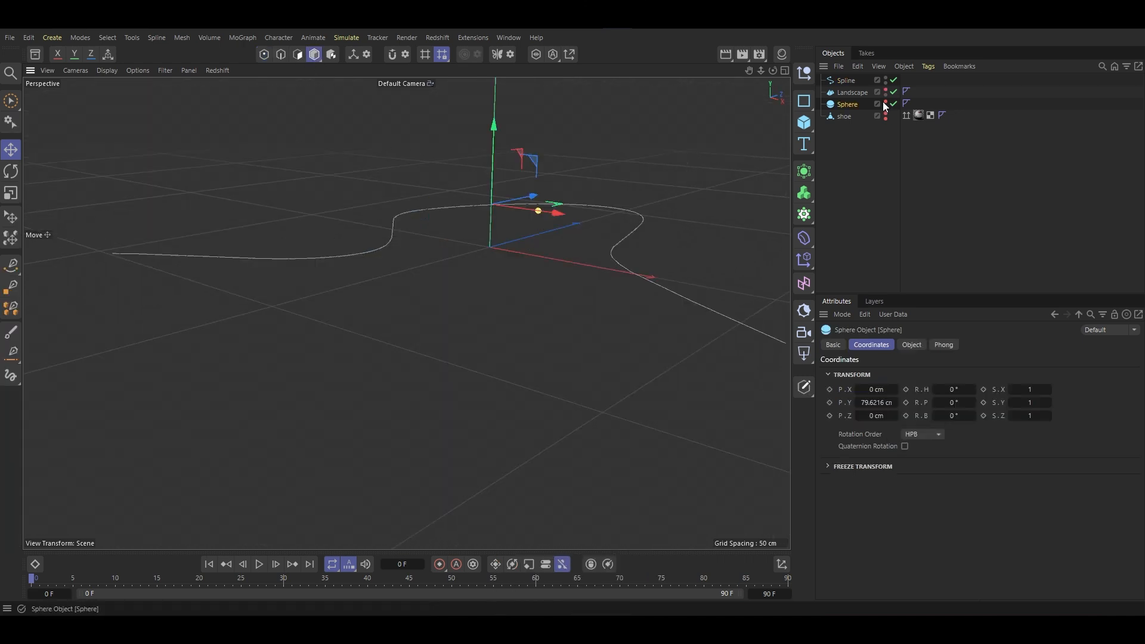
Switch viewport visibility from the landscape to the sphere, and place the landscape below the sphere in the object hierarchy.
{"action": "left_click", "coordinate": [885, 103]}
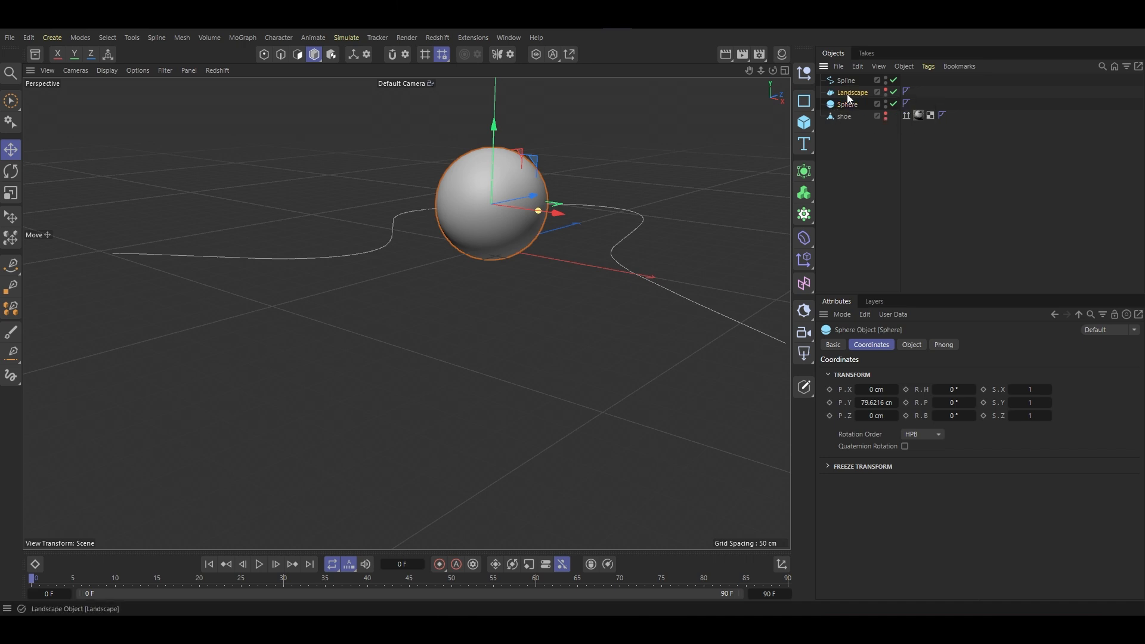
{"action": "left_click", "coordinate": [847, 94]}
{"action": "left_click_drag", "start_coordinate": [847, 111], "coordinate": [846, 112]}
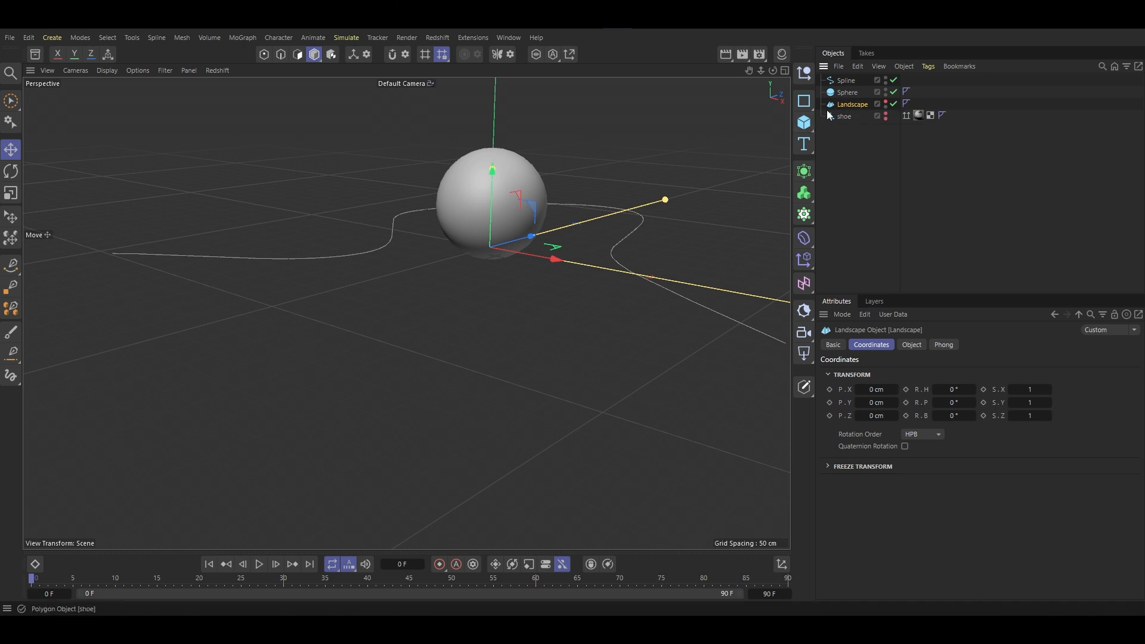
Group the sphere under a new null object and expand the group to reveal its child.
{"action": "left_click", "coordinate": [849, 95]}
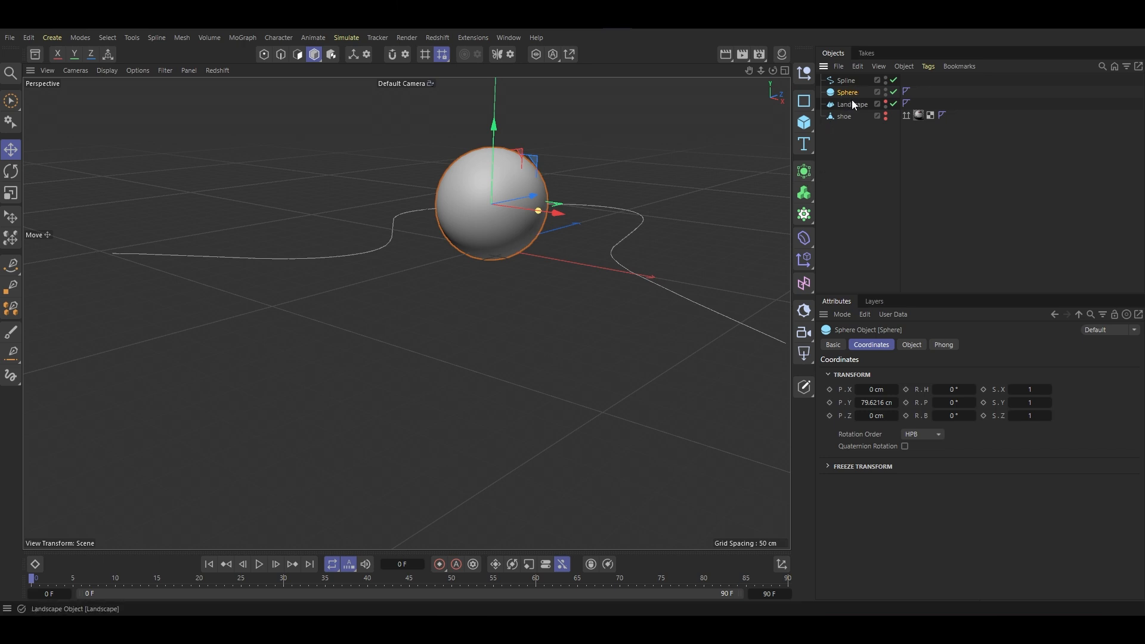
{"action": "key", "text": "alt+g"}
{"action": "left_click", "coordinate": [821, 92]}
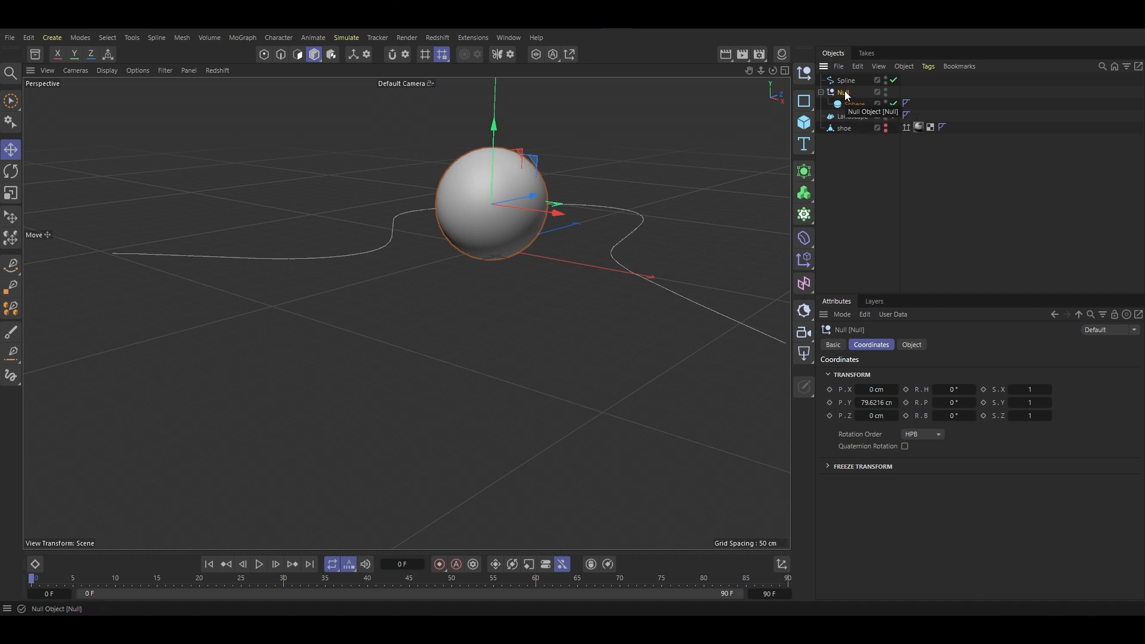
Add an Align to Spline tag to the null containing the sphere, with the drawn spline as its Spline Path.
{"action": "right_click", "coordinate": [846, 91]}
{"action": "mouse_move", "coordinate": [925, 86]}
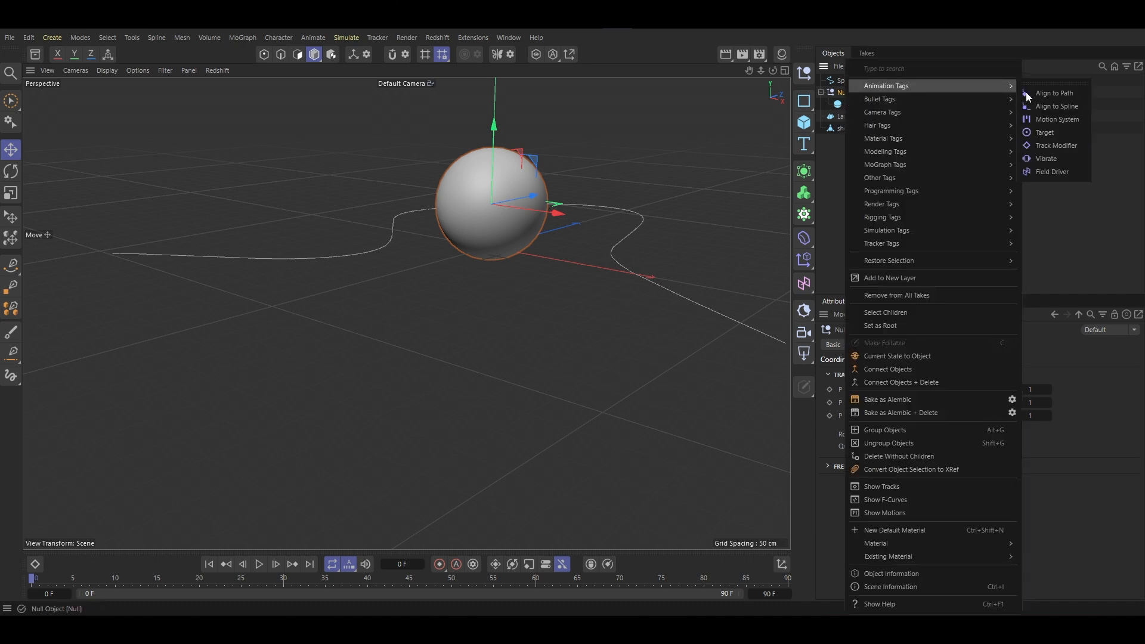
{"action": "left_click", "coordinate": [1065, 105]}
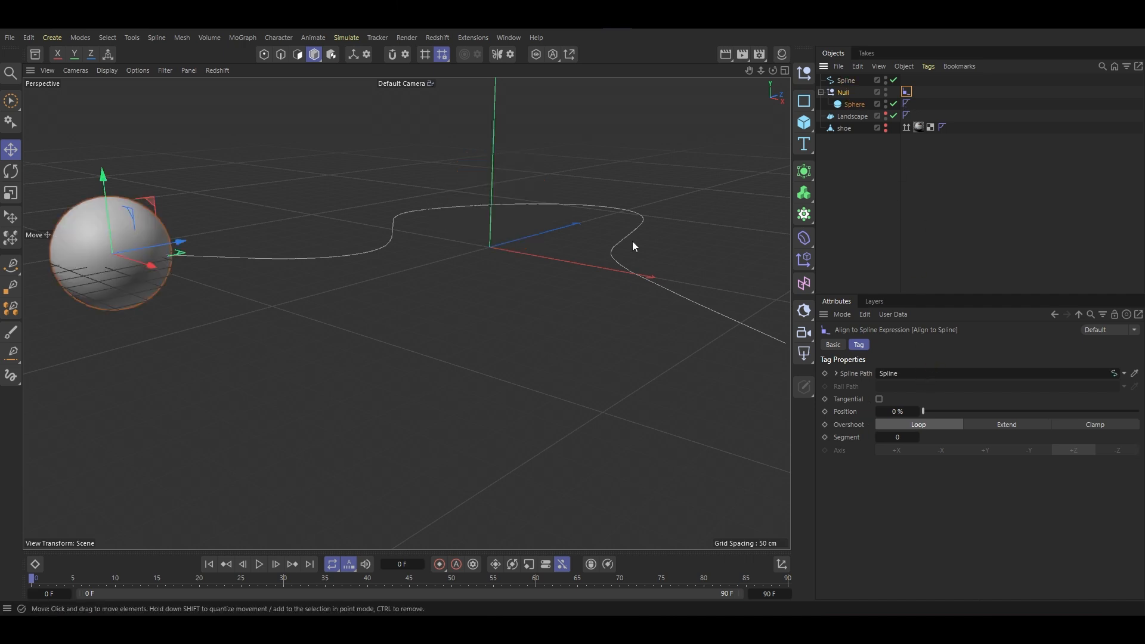
Return the Align to Spline Position to 0 %, select the spline and show the landscape in the viewport again.
{"action": "left_click_drag", "start_coordinate": [927, 410], "coordinate": [863, 436]}
{"action": "scroll", "coordinate": [587, 338], "scroll_direction": "down", "scroll_amount": 10}
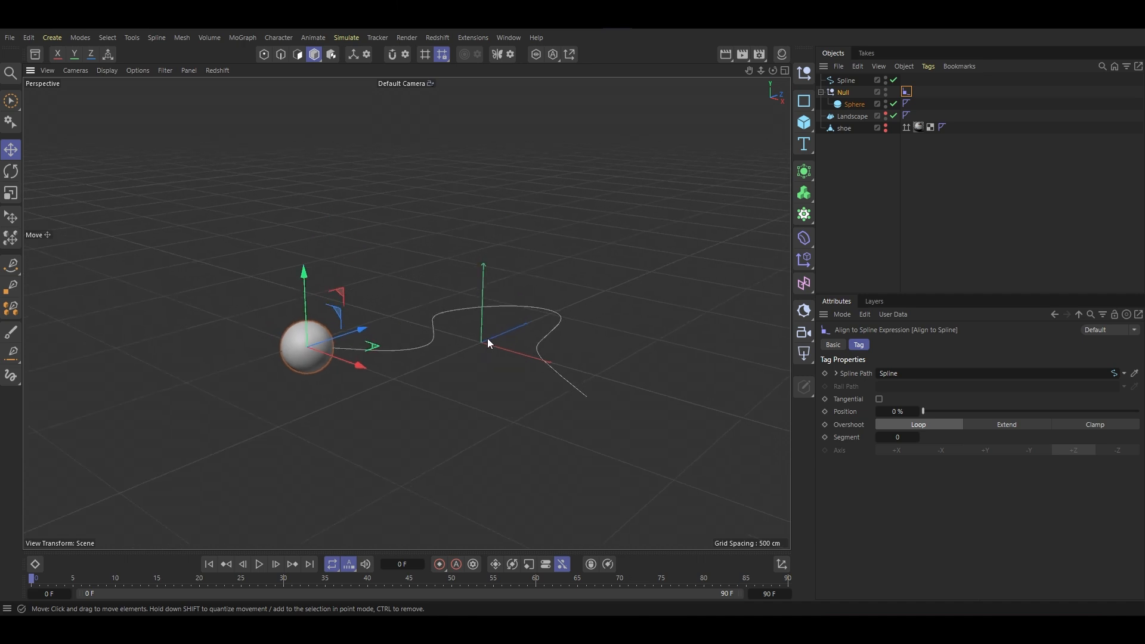
{"action": "left_click", "coordinate": [847, 81]}
{"action": "key", "text": "h"}
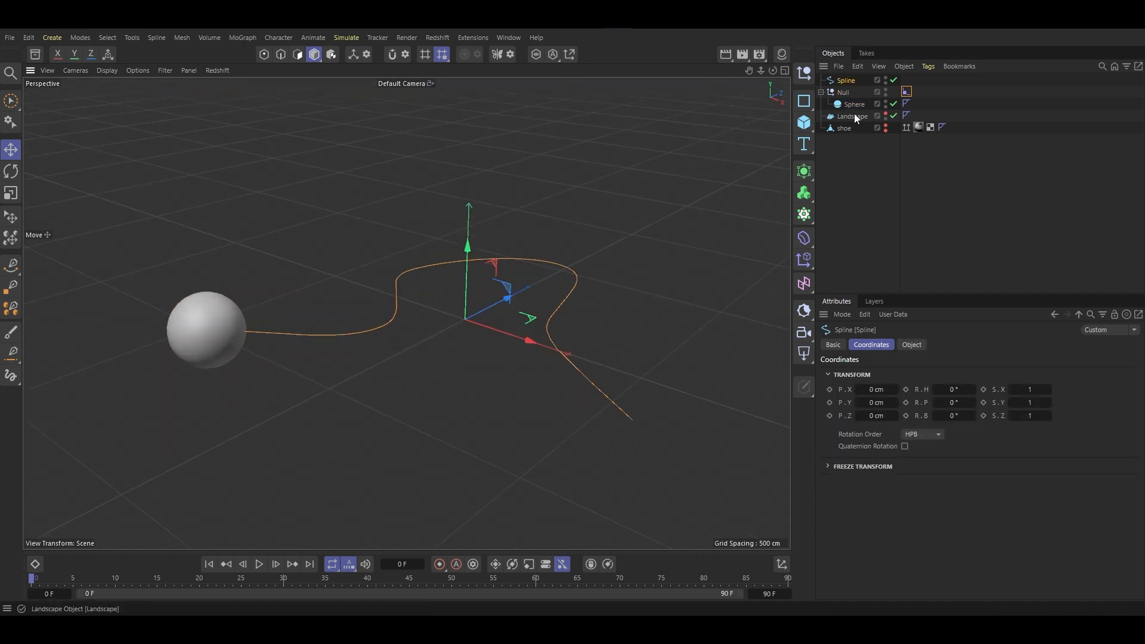
{"action": "left_click", "coordinate": [888, 116]}
{"action": "left_click_drag", "start_coordinate": [737, 174], "coordinate": [502, 281], "text": "alt"}
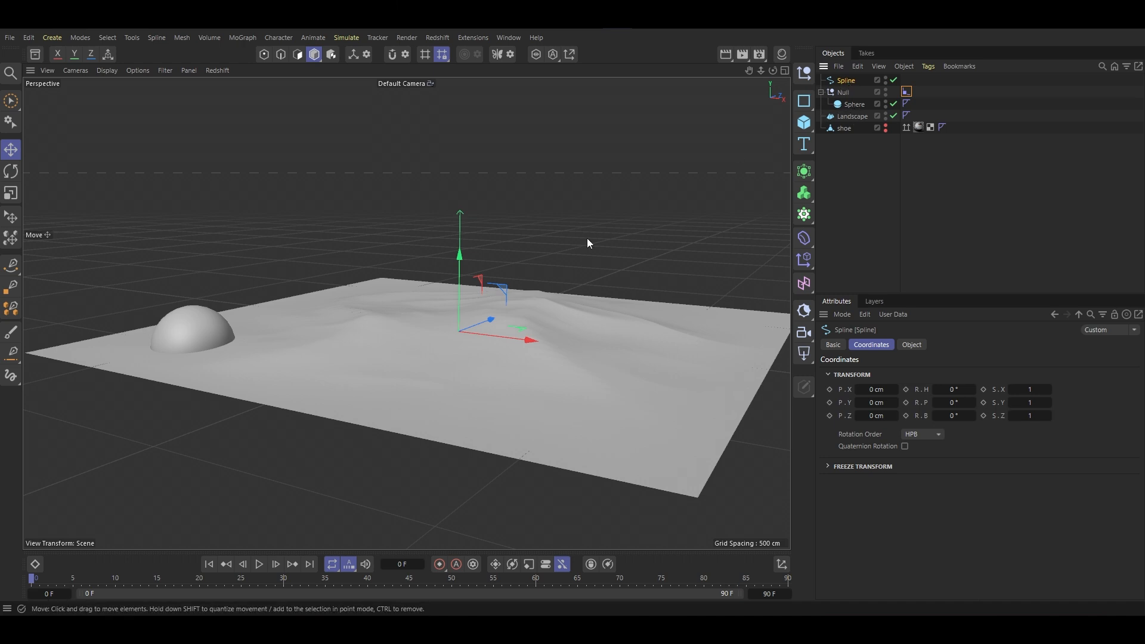
Raise the spline vertically by about 98 cm so the path lies above the landscape.
{"action": "left_click_drag", "start_coordinate": [466, 263], "coordinate": [467, 230]}
{"action": "left_click_drag", "start_coordinate": [451, 282], "coordinate": [420, 297], "text": "alt"}
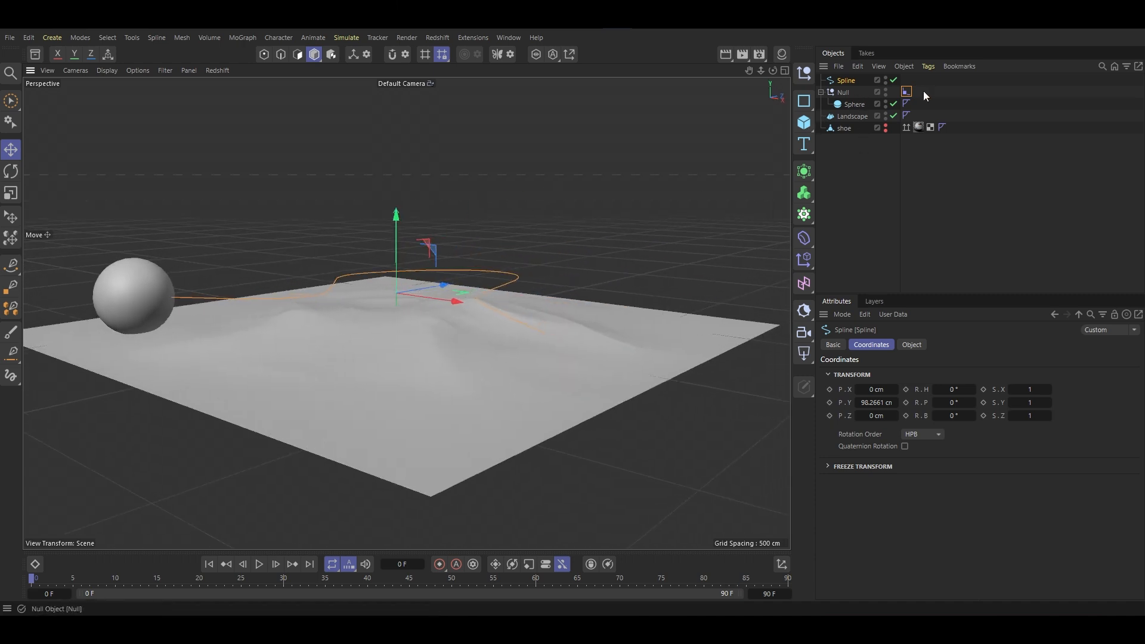
{"action": "left_click_drag", "start_coordinate": [718, 142], "coordinate": [536, 344], "text": "alt"}
Open the null's Align to Spline tag settings and set the animation's end frame to 300.
{"action": "left_click", "coordinate": [907, 92]}
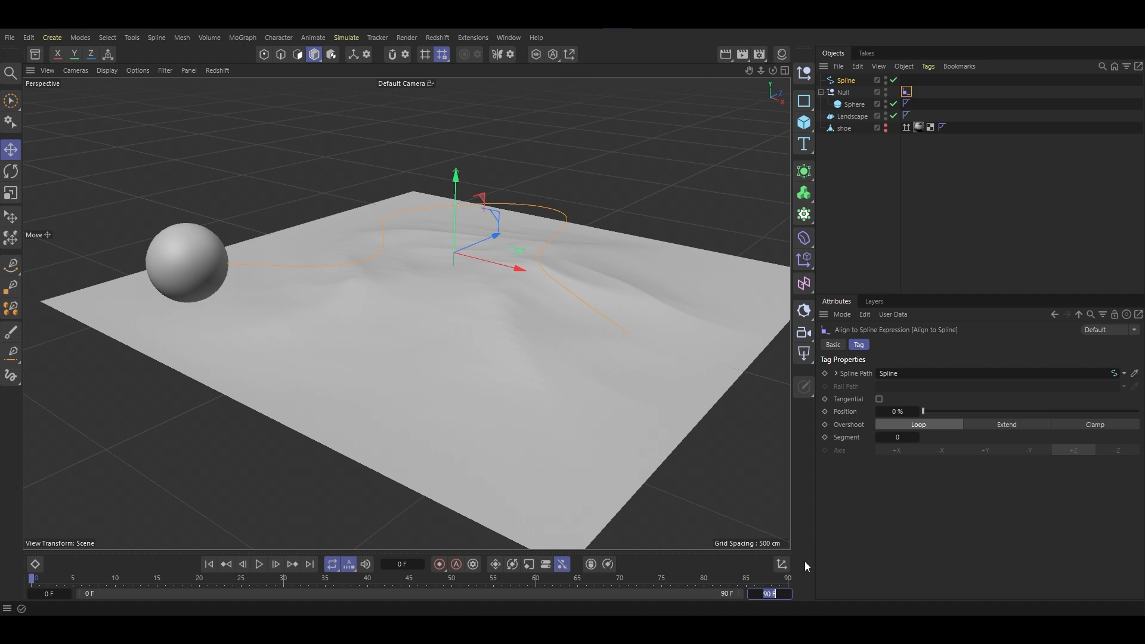
{"action": "type", "text": "300"}
{"action": "key", "text": "Return"}
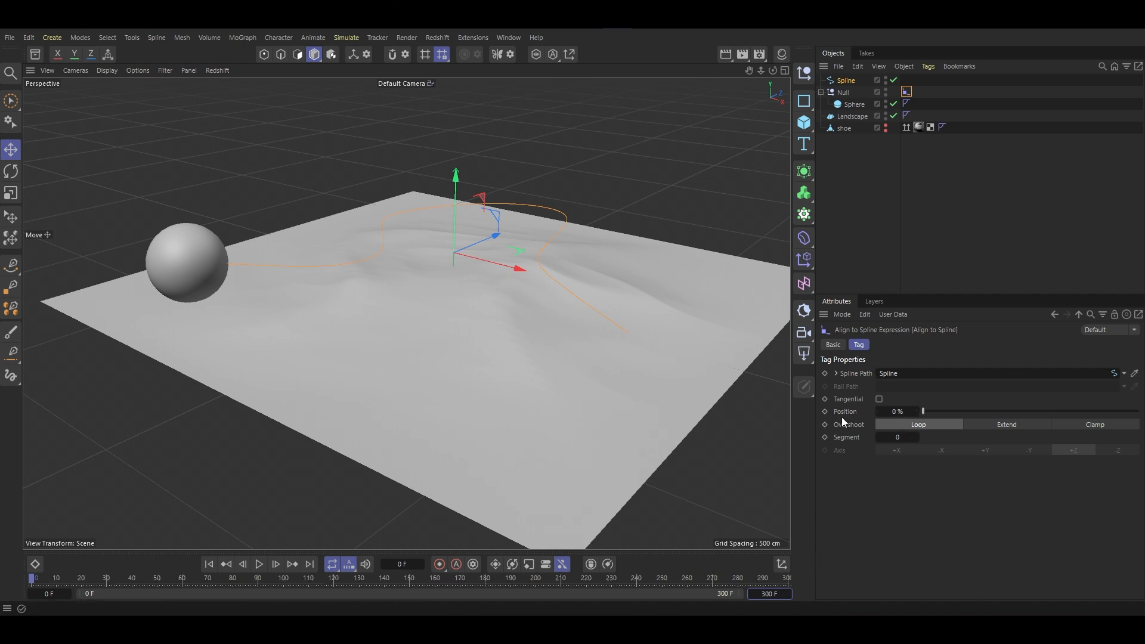
Keyframe the Align to Spline Position at 0 % on frame 0 and 100 % on frame 300.
{"action": "left_click", "coordinate": [825, 411]}
{"action": "left_click_drag", "start_coordinate": [943, 410], "coordinate": [1140, 411]}
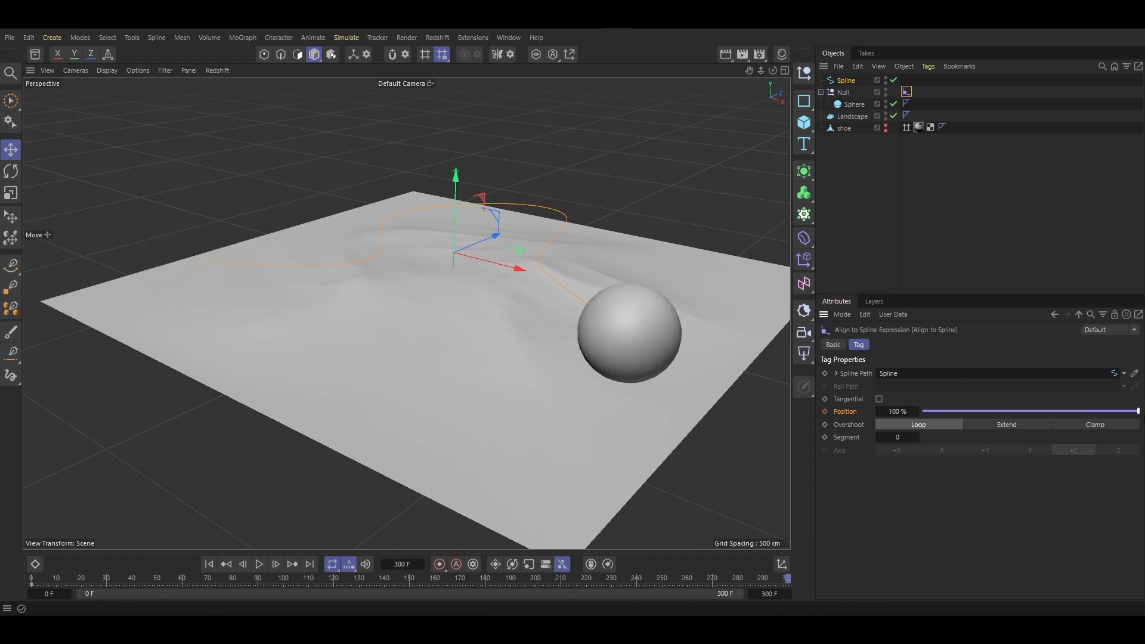
{"action": "left_click", "coordinate": [825, 412]}
{"action": "left_click_drag", "start_coordinate": [638, 578], "coordinate": [787, 580]}
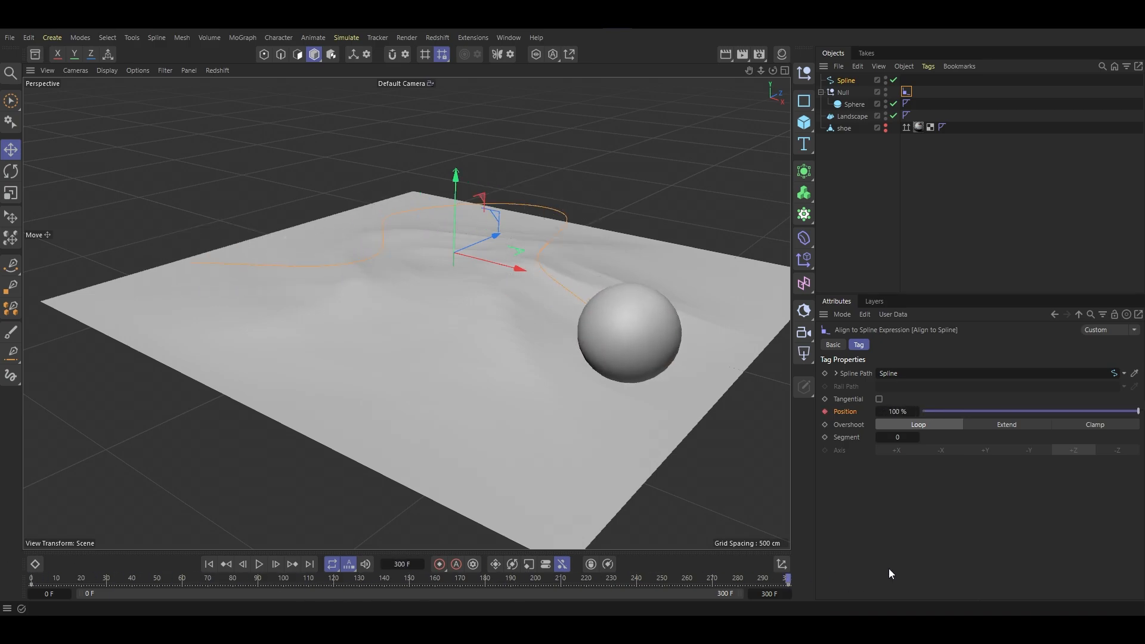
Return to frame 0 and switch the viewport to shading with polygon lines around the sphere and landscape.
{"action": "key", "text": "shift+f"}
{"action": "key", "text": "n"}
{"action": "key", "text": "f"}
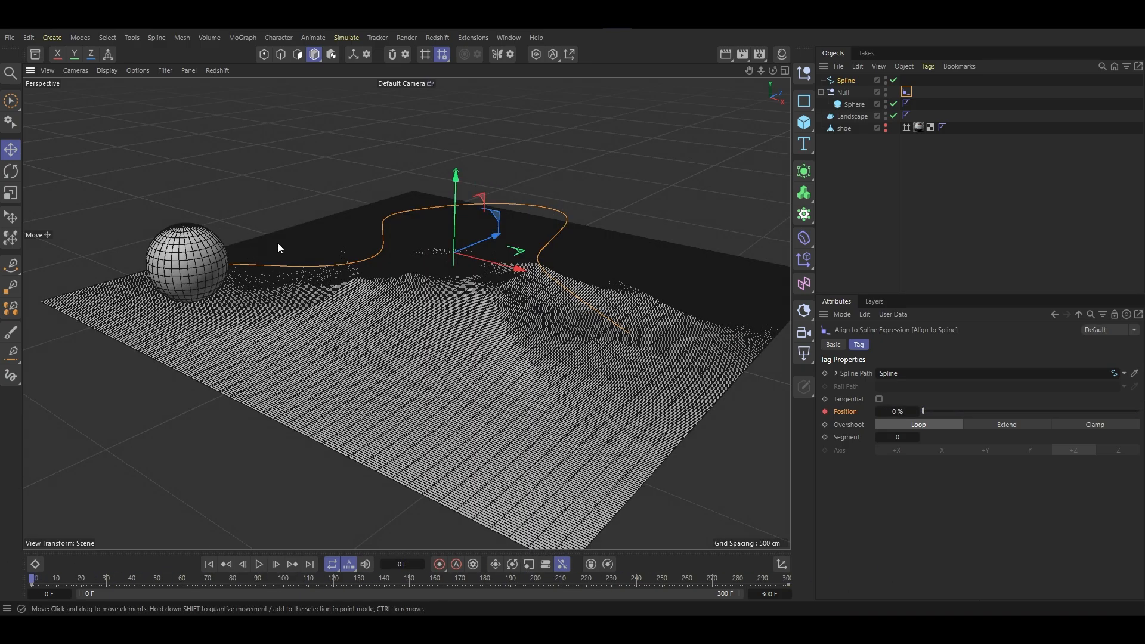
{"action": "scroll", "coordinate": [371, 281], "scroll_direction": "up", "scroll_amount": 10}
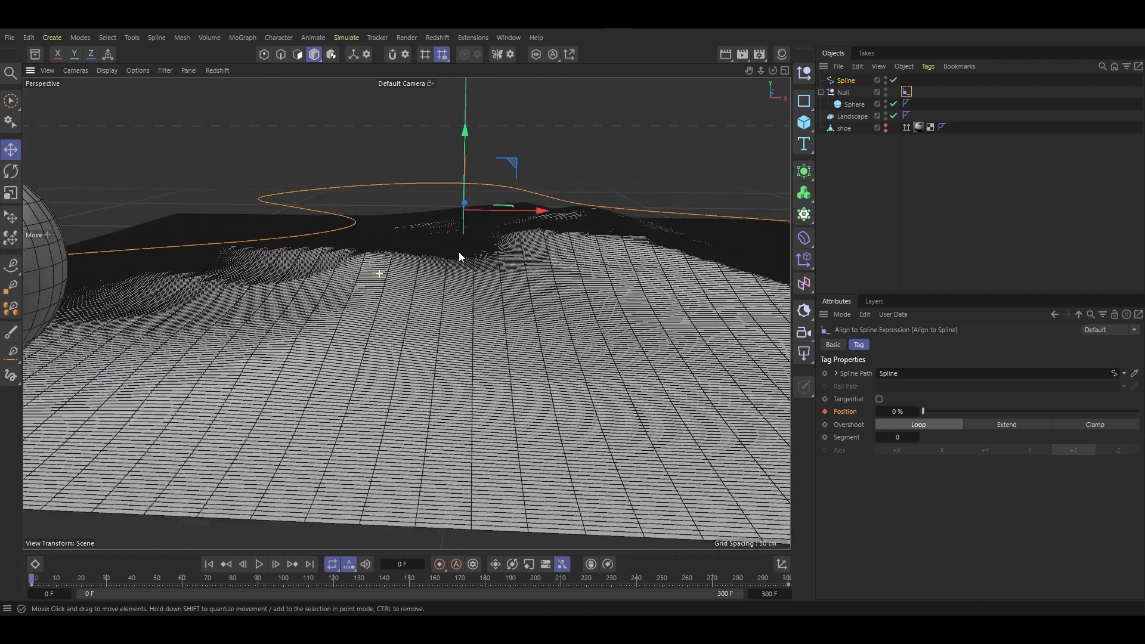
{"action": "scroll", "coordinate": [507, 256], "scroll_direction": "down", "scroll_amount": 4}
Add a Bullet Rigid Body tag to the sphere.
{"action": "left_click", "coordinate": [862, 103]}
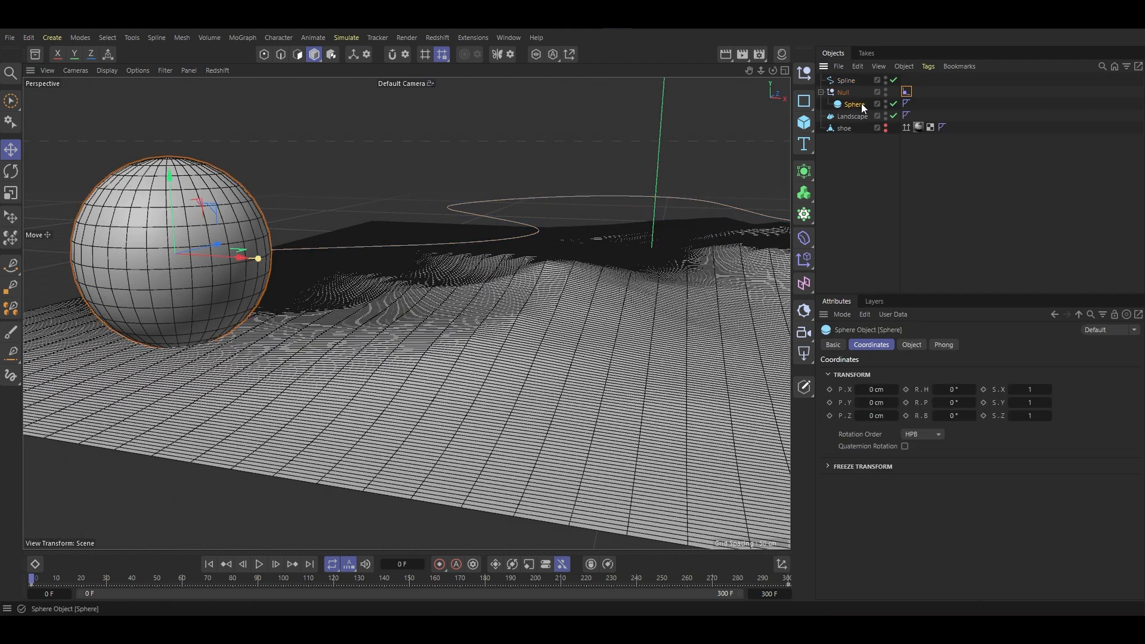
{"action": "right_click", "coordinate": [862, 103]}
{"action": "mouse_move", "coordinate": [1030, 226]}
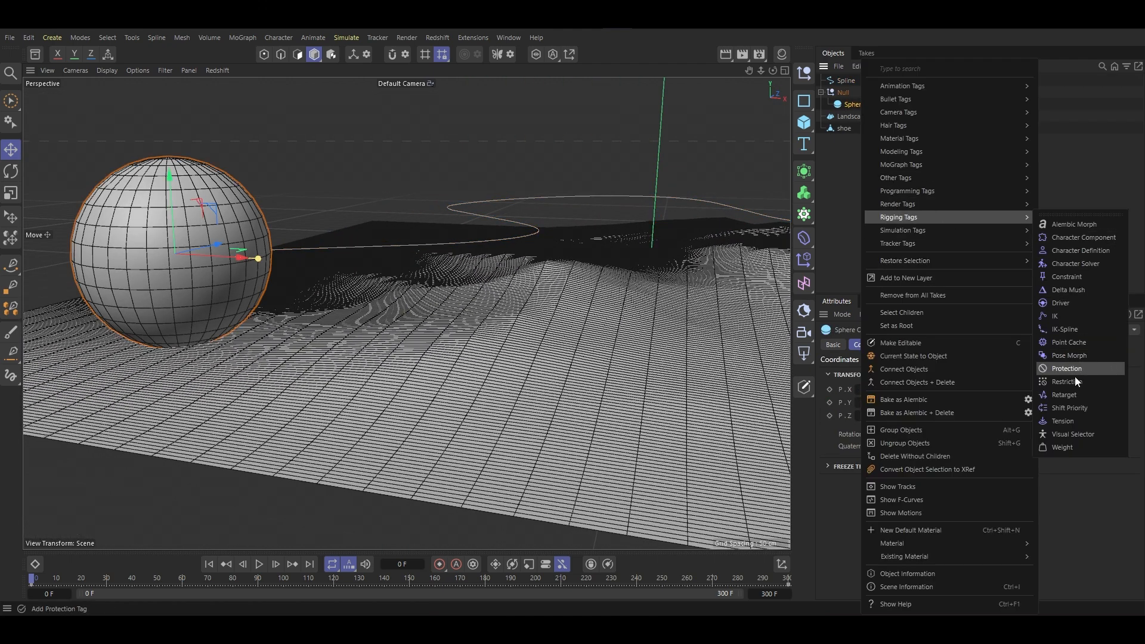
{"action": "mouse_move", "coordinate": [938, 135]}
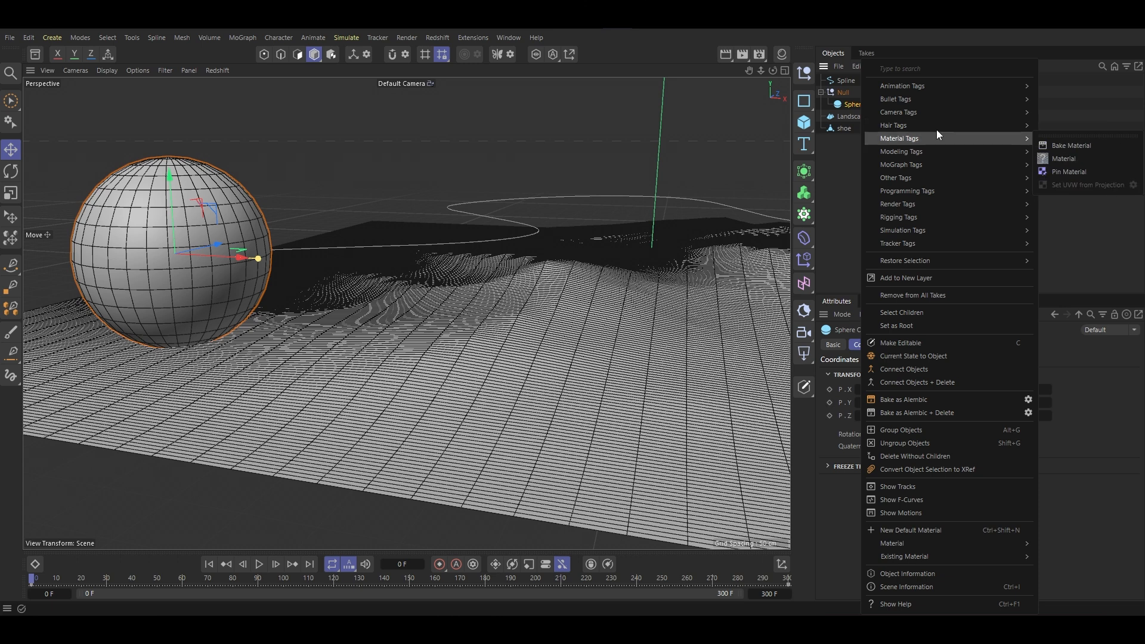
{"action": "mouse_move", "coordinate": [944, 103]}
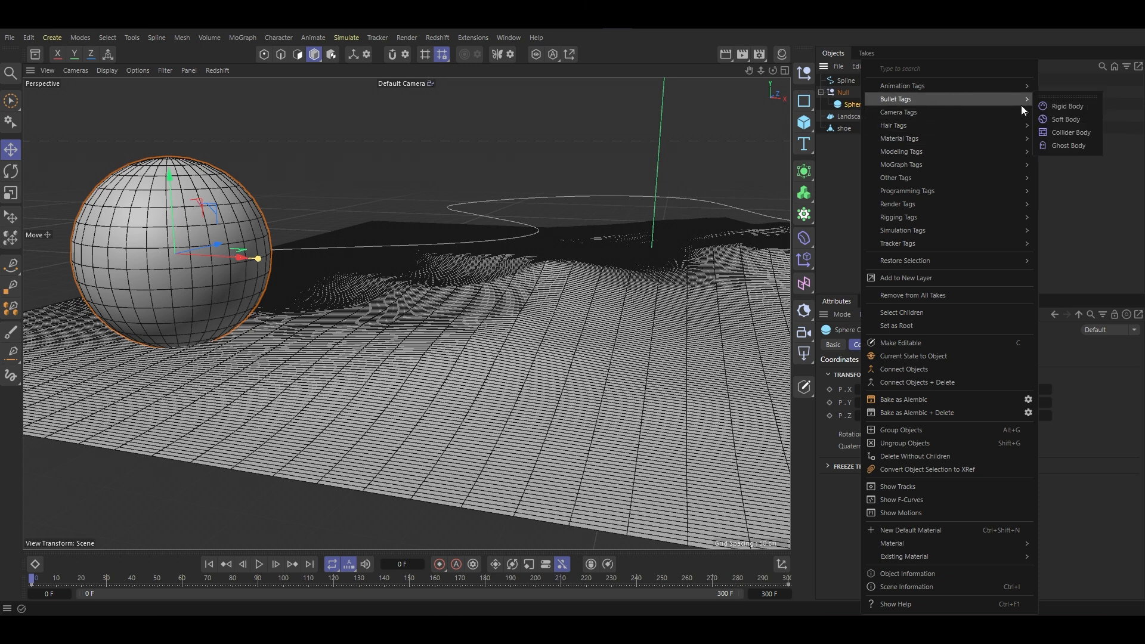
{"action": "left_click", "coordinate": [1068, 107]}
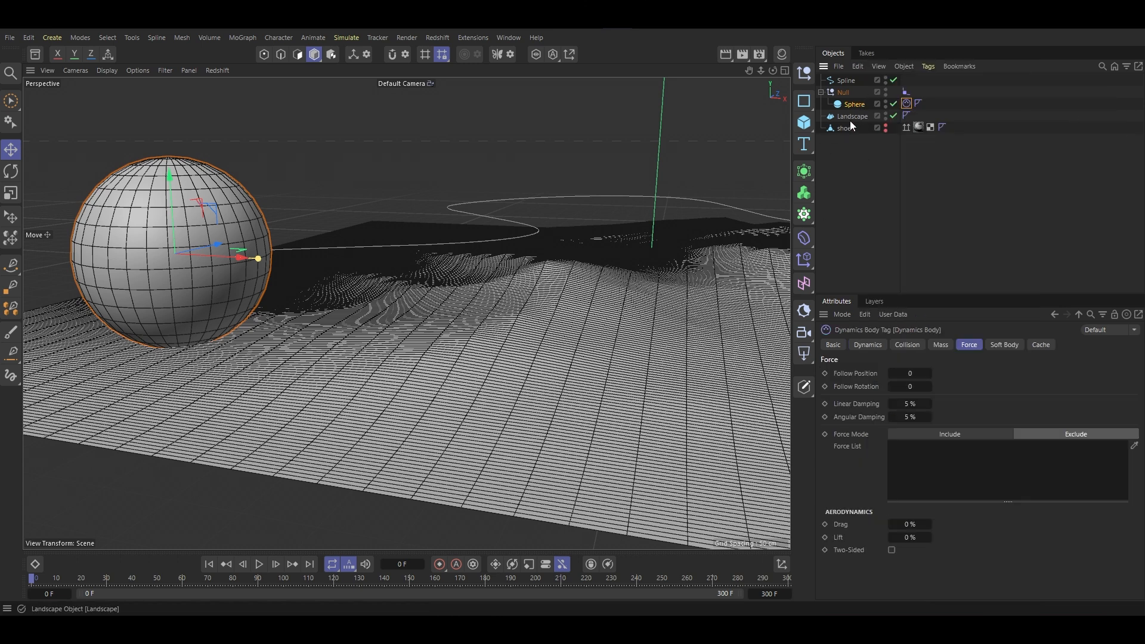
Add a Bullet Collider Body tag to the landscape and clear the selection.
{"action": "left_click", "coordinate": [850, 117]}
{"action": "right_click", "coordinate": [848, 123]}
{"action": "mouse_move", "coordinate": [895, 99]}
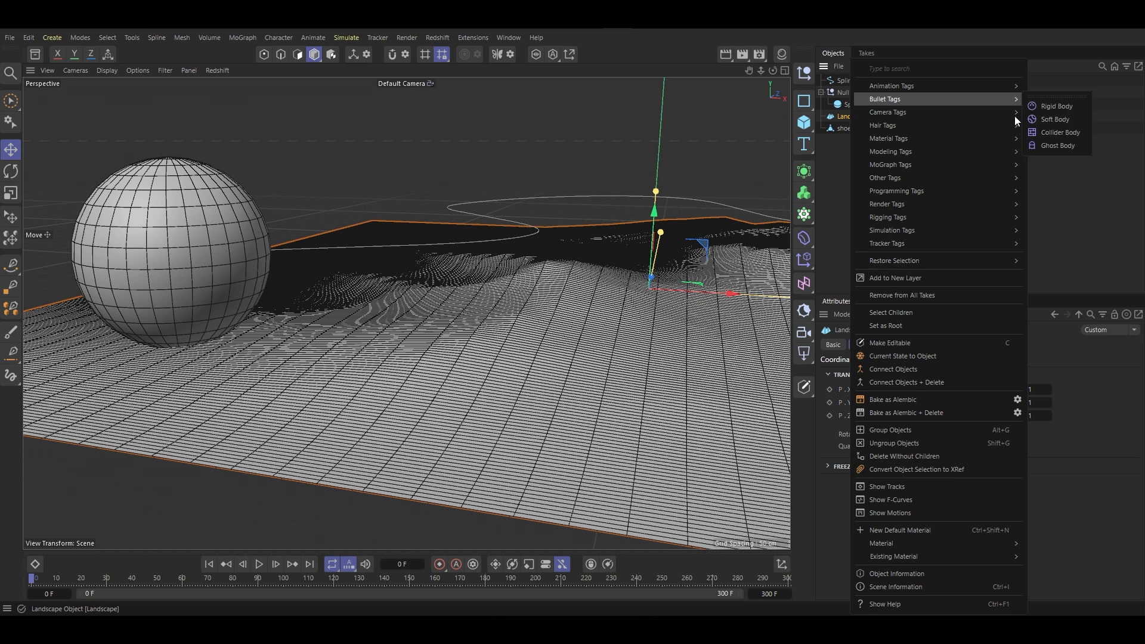
{"action": "left_click", "coordinate": [1072, 133]}
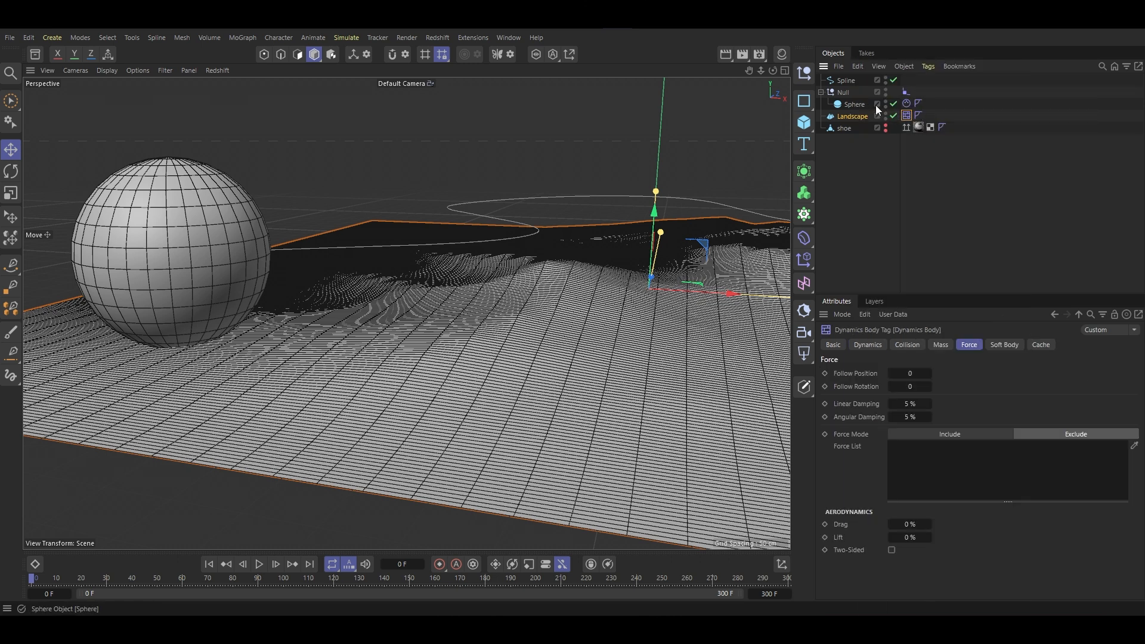
{"action": "left_click", "coordinate": [986, 101]}
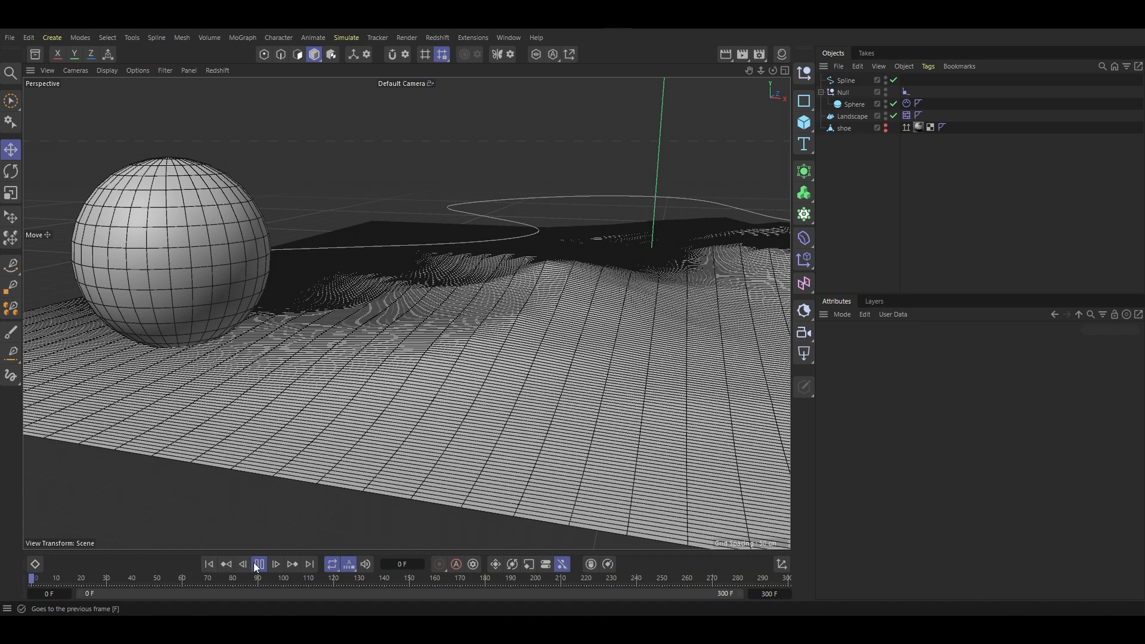
Play the simulation with plain shading to check the sphere's motion on the landscape, then stop and rewind to frame 0.
{"action": "left_click_drag", "start_coordinate": [343, 351], "coordinate": [409, 342], "text": "alt"}
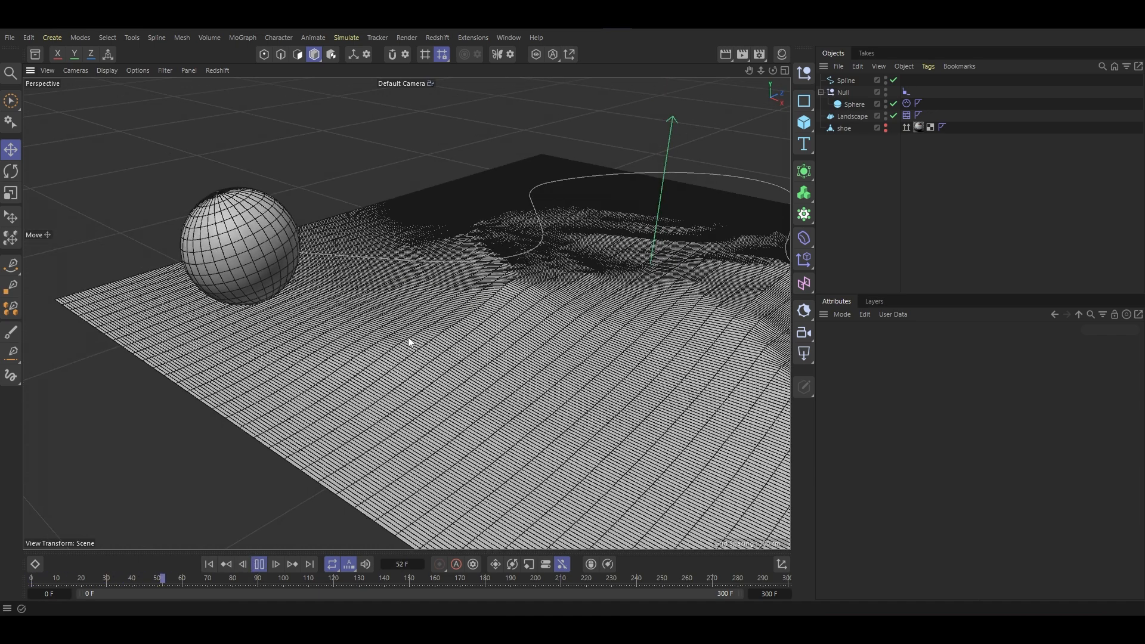
{"action": "key", "text": "n"}
{"action": "key", "text": "a"}
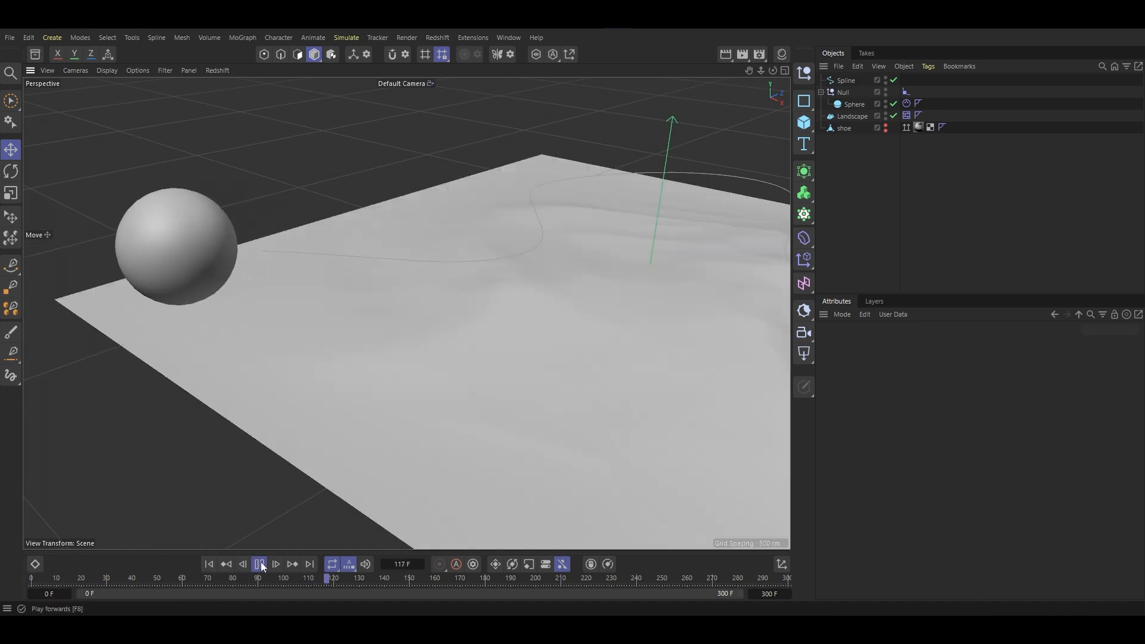
{"action": "left_click", "coordinate": [260, 565]}
{"action": "left_click", "coordinate": [209, 564]}
Set the sphere's rigid body Follow Position to 10 and play the simulation with polygon lines displayed to check its rolling.
{"action": "left_click", "coordinate": [907, 104]}
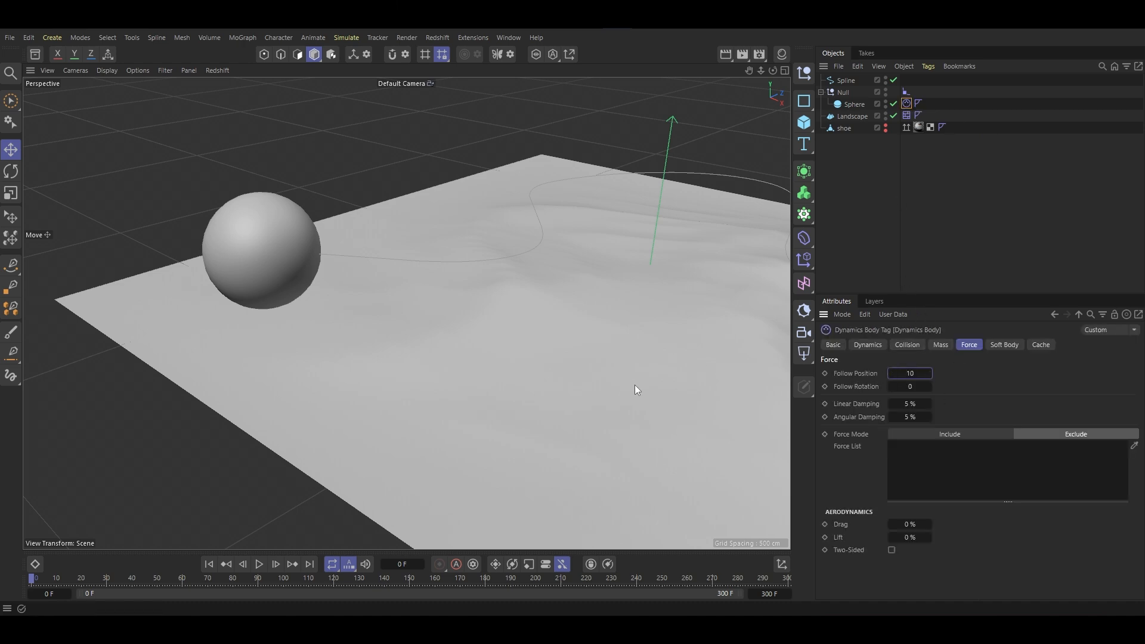
{"action": "left_click", "coordinate": [258, 564]}
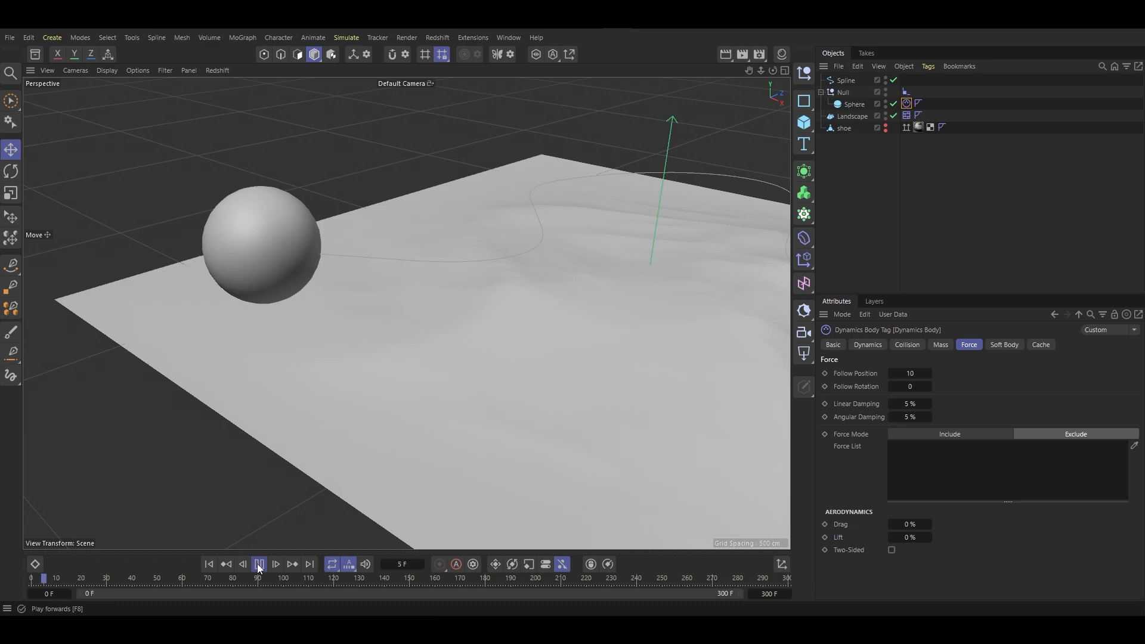
{"action": "left_click_drag", "start_coordinate": [406, 314], "coordinate": [337, 249], "text": "alt"}
{"action": "key", "text": "n"}
{"action": "key", "text": "b"}
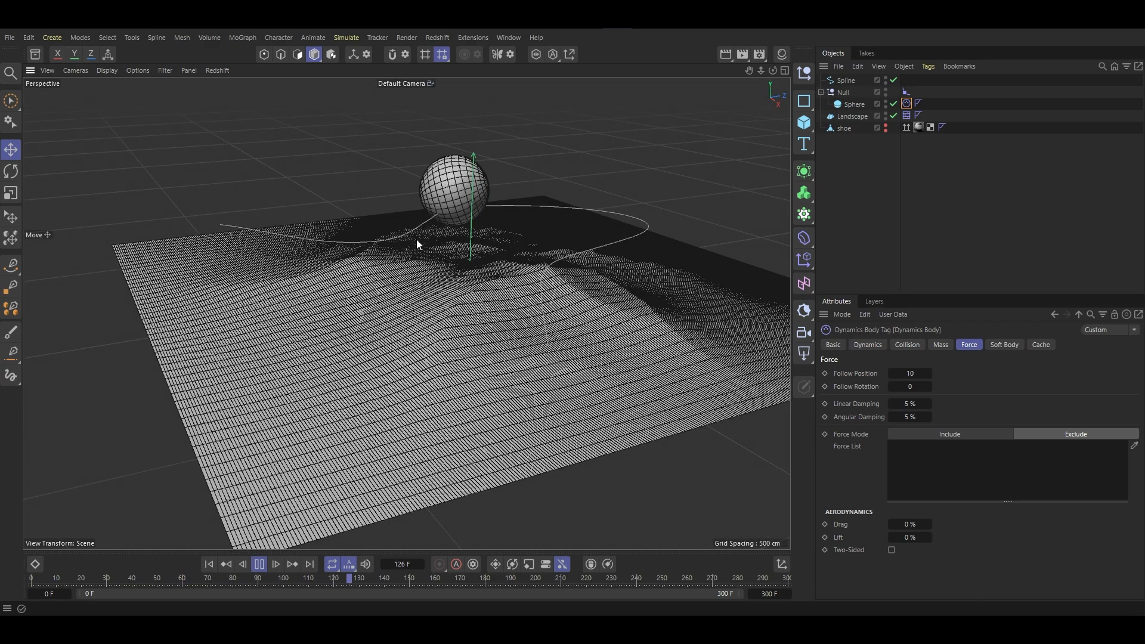
{"action": "scroll", "coordinate": [525, 205], "scroll_direction": "up", "scroll_amount": 4}
{"action": "mouse_move", "coordinate": [525, 205]}
{"action": "left_mouse_down", "text": "alt"}
{"action": "mouse_move", "coordinate": [625, 239]}
{"action": "mouse_move", "coordinate": [437, 258]}
{"action": "mouse_move", "coordinate": [458, 251]}
{"action": "mouse_move", "coordinate": [475, 248]}
{"action": "mouse_move", "coordinate": [367, 286]}
{"action": "mouse_move", "coordinate": [482, 220]}
{"action": "left_mouse_up", "text": "alt"}
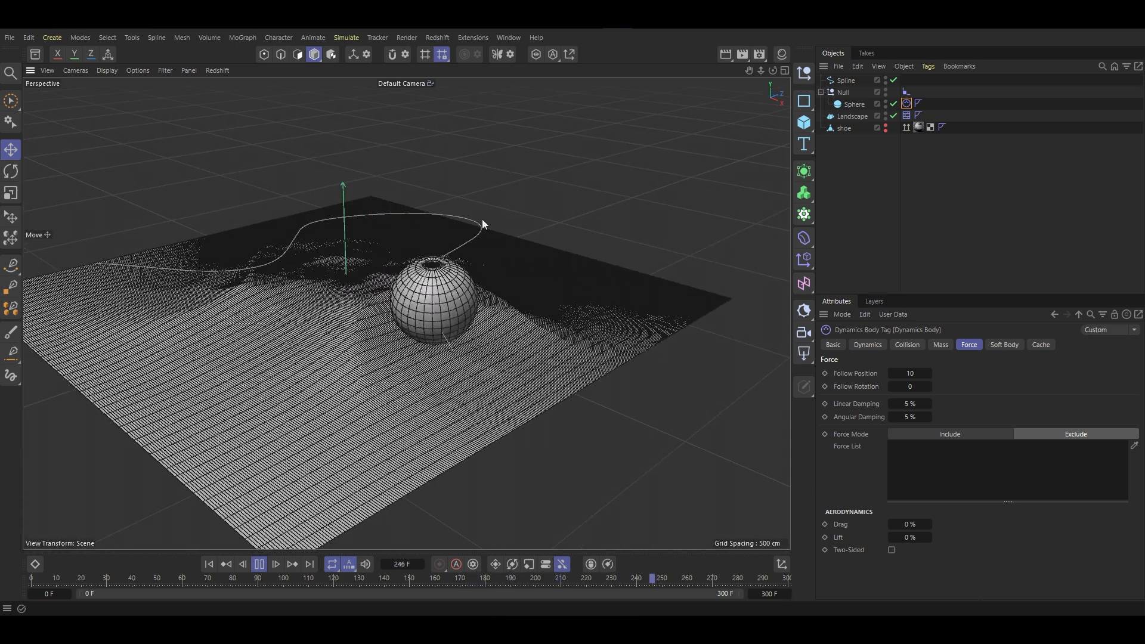
Set the spline's adaptive interpolation Angle to 0°.
{"action": "left_click", "coordinate": [846, 81]}
{"action": "left_click", "coordinate": [911, 346]}
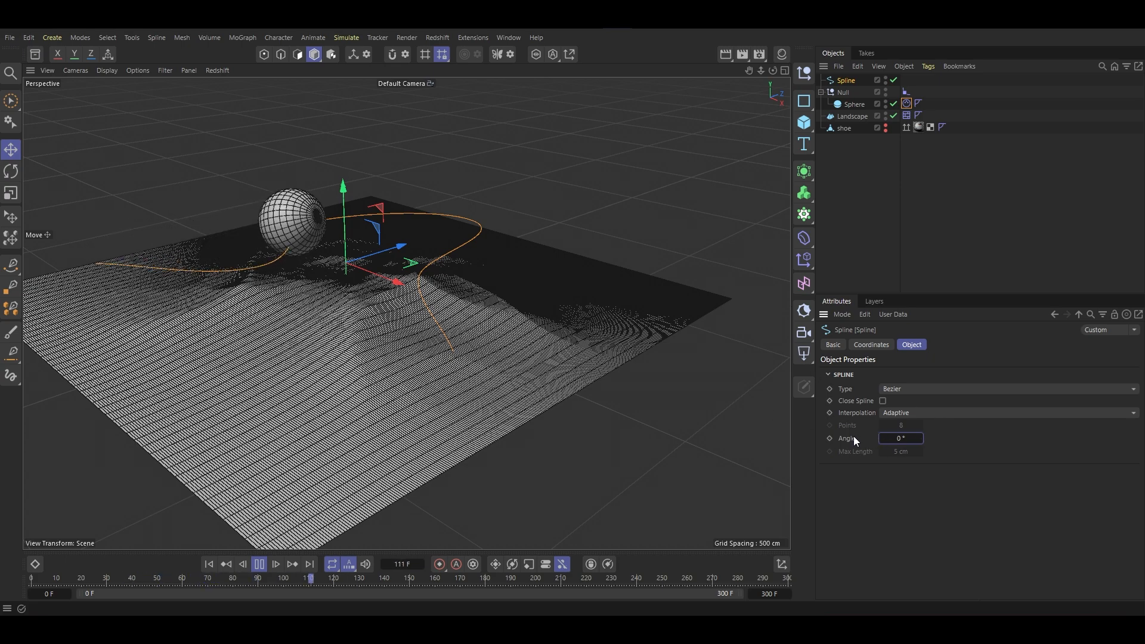
{"action": "right_click_drag", "start_coordinate": [415, 218], "coordinate": [418, 156], "text": "alt"}
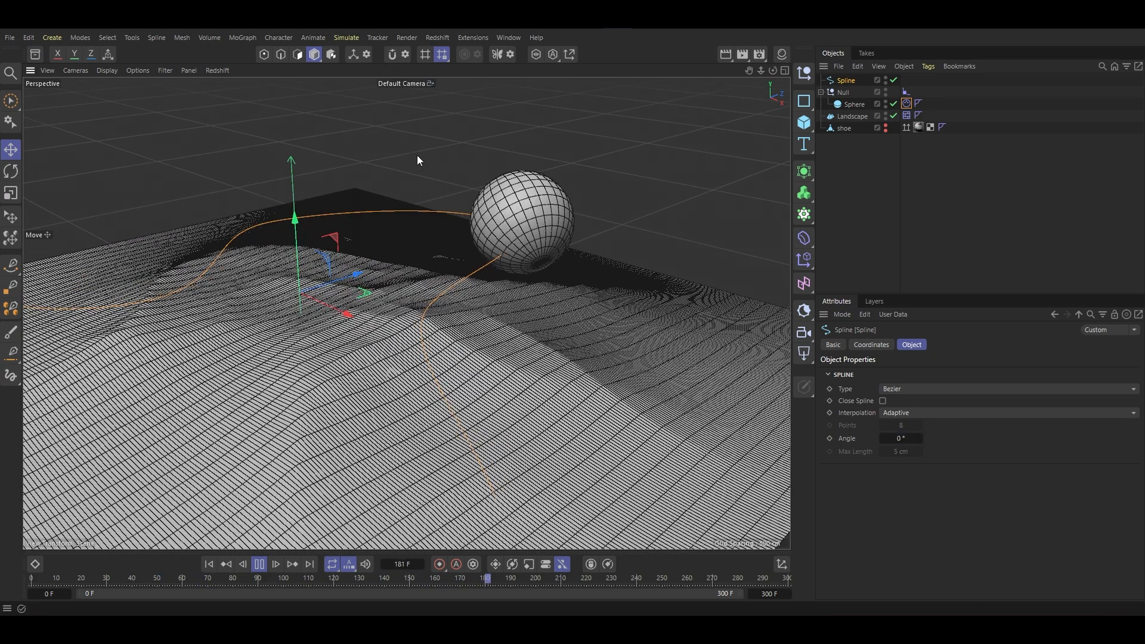
Switch the viewport to shading without lines and review the sphere's roll along the path from several angles.
{"action": "mouse_move", "coordinate": [416, 155]}
{"action": "left_mouse_down", "text": "alt"}
{"action": "mouse_move", "coordinate": [578, 253]}
{"action": "mouse_move", "coordinate": [552, 278]}
{"action": "mouse_move", "coordinate": [649, 307]}
{"action": "mouse_move", "coordinate": [532, 266]}
{"action": "mouse_move", "coordinate": [589, 259]}
{"action": "left_mouse_up", "text": "alt"}
{"action": "key", "text": "n"}
{"action": "key", "text": "a"}
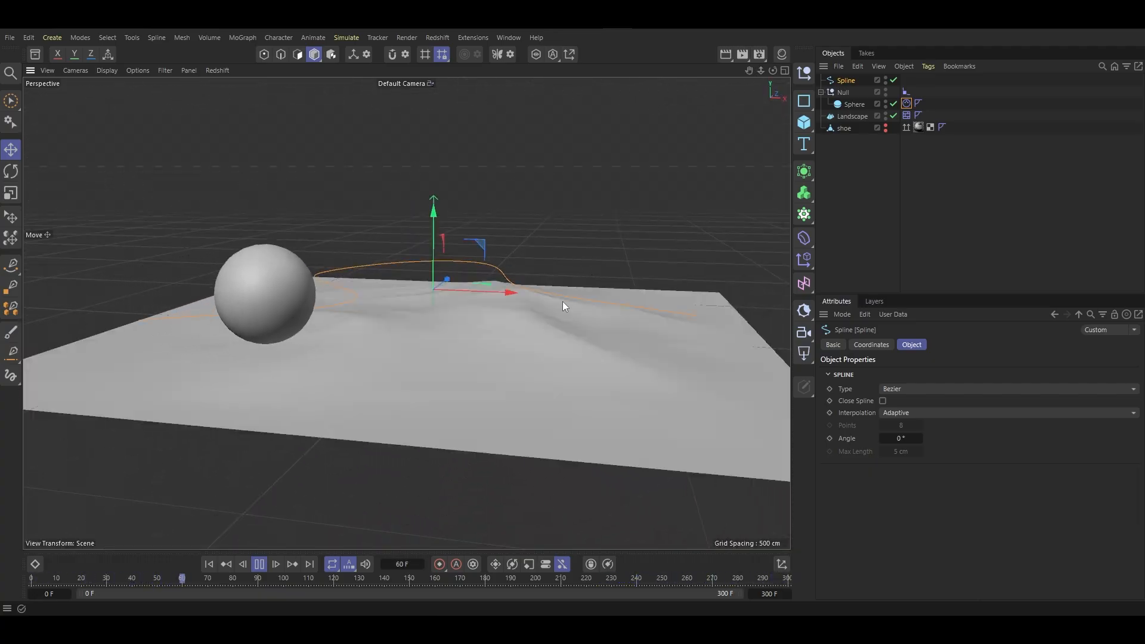
{"action": "left_click_drag", "start_coordinate": [564, 301], "coordinate": [546, 223], "text": "alt"}
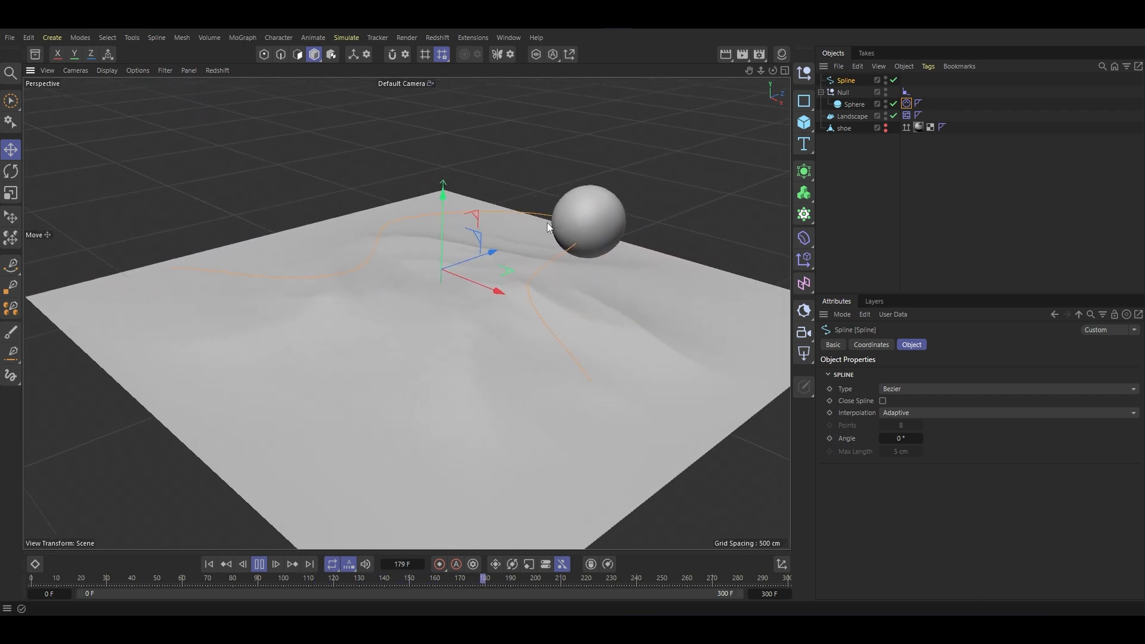
{"action": "left_click_drag", "start_coordinate": [580, 294], "coordinate": [593, 329], "text": "alt"}
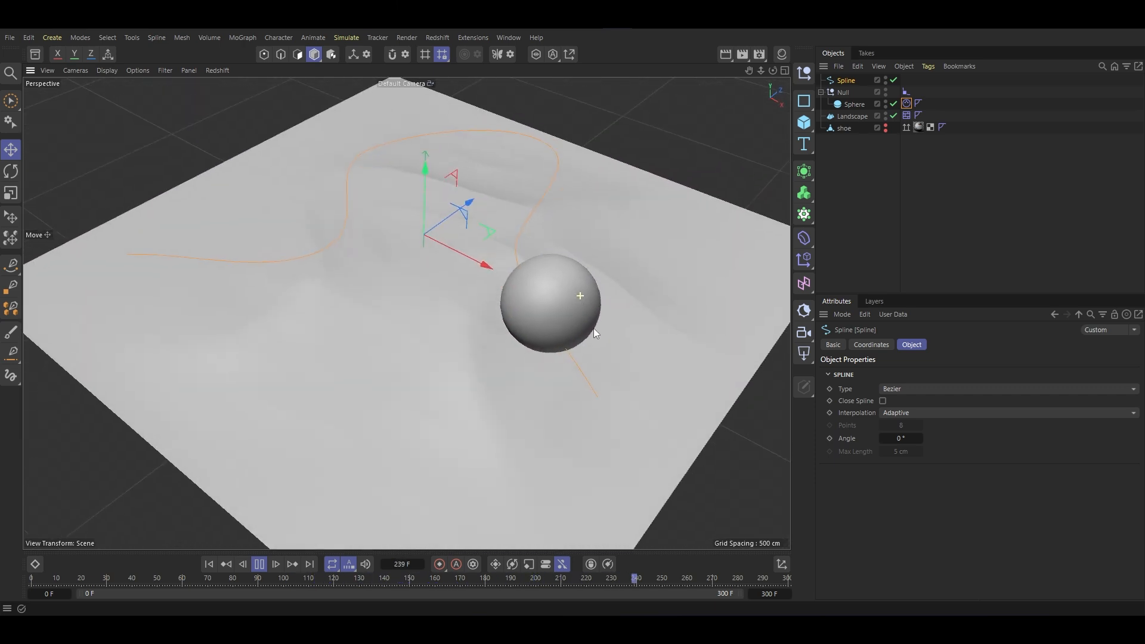
{"action": "left_click", "coordinate": [259, 565]}
{"action": "left_click", "coordinate": [207, 565]}
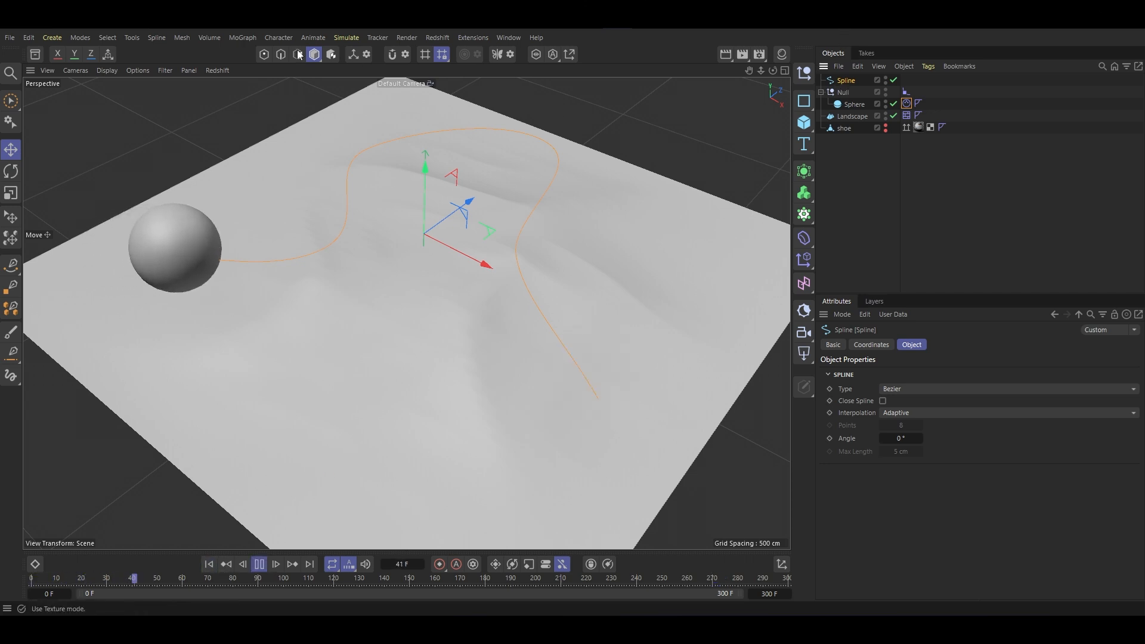
Switch to point editing and select the spline point over the hill to examine the path's height above the terrain.
{"action": "left_click", "coordinate": [264, 56]}
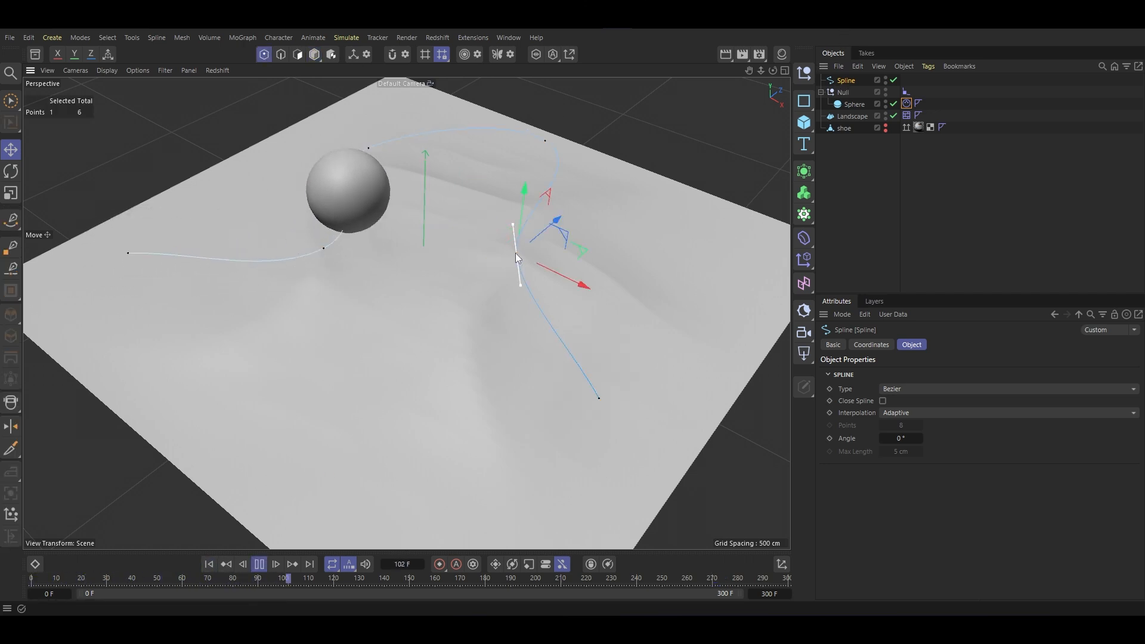
{"action": "mouse_move", "coordinate": [577, 255]}
{"action": "left_mouse_down"}
{"action": "mouse_move", "coordinate": [629, 248]}
{"action": "mouse_move", "coordinate": [564, 238]}
{"action": "left_mouse_up"}
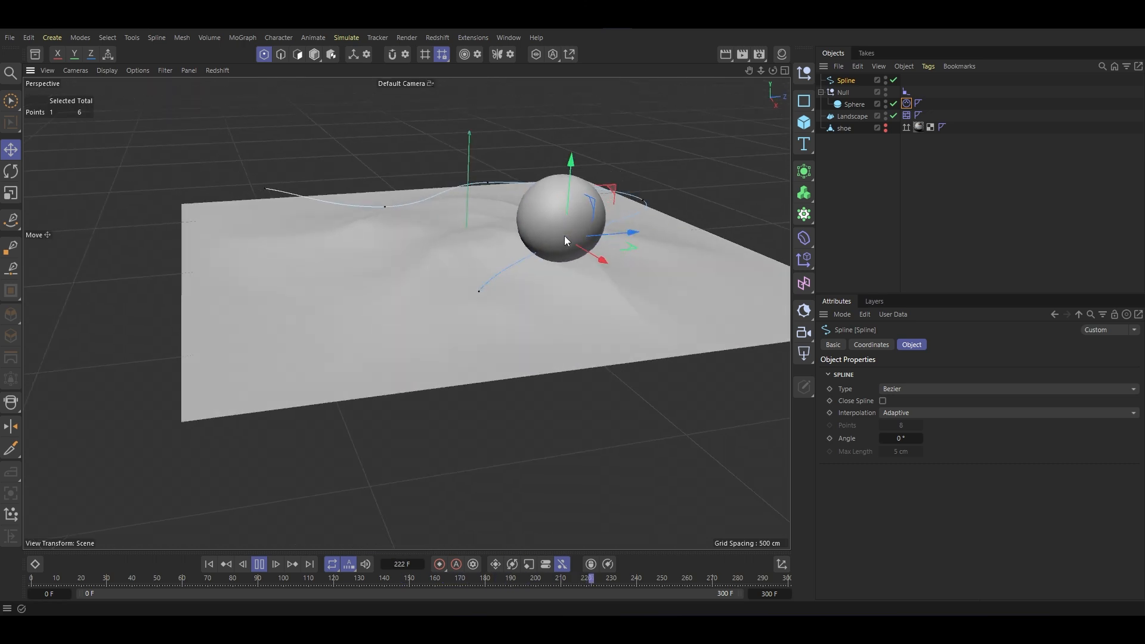
{"action": "left_click_drag", "start_coordinate": [638, 243], "coordinate": [555, 195], "text": "alt"}
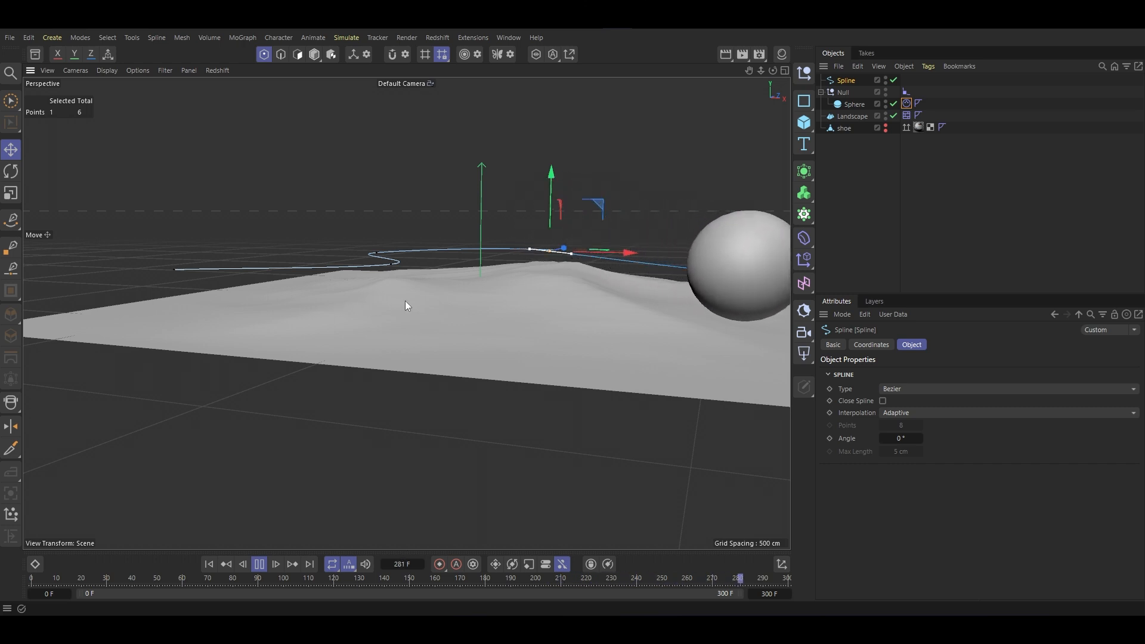
Stop playback, rewind to frame 0 and switch back to model mode.
{"action": "left_click", "coordinate": [259, 564]}
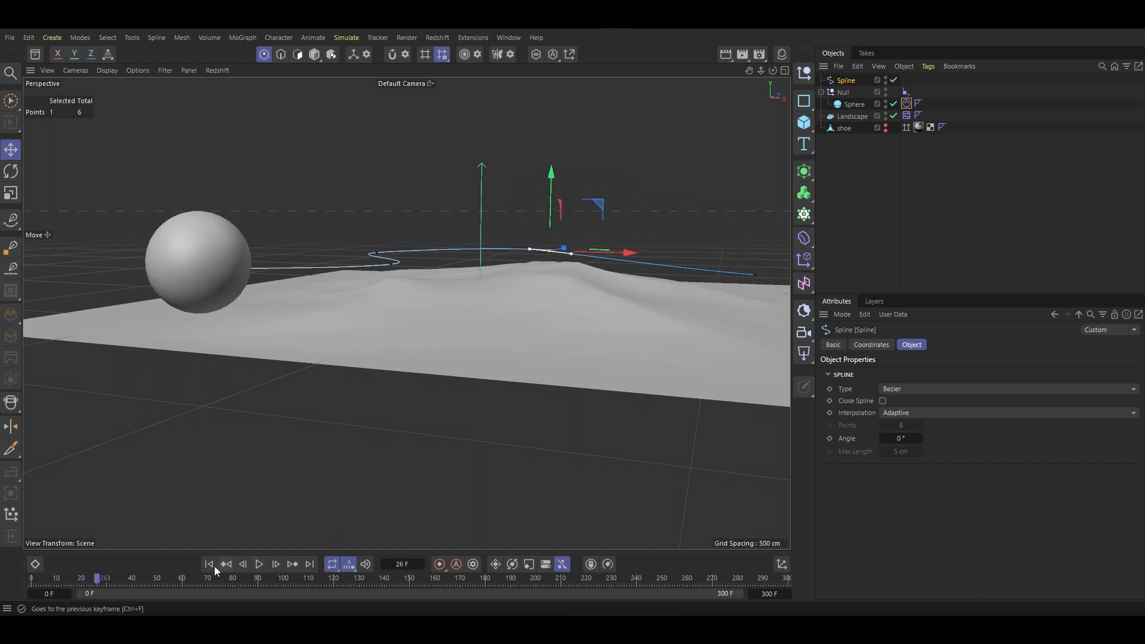
{"action": "left_click", "coordinate": [208, 565]}
{"action": "left_click", "coordinate": [317, 56]}
{"action": "left_click_drag", "start_coordinate": [511, 289], "coordinate": [406, 330], "text": "alt"}
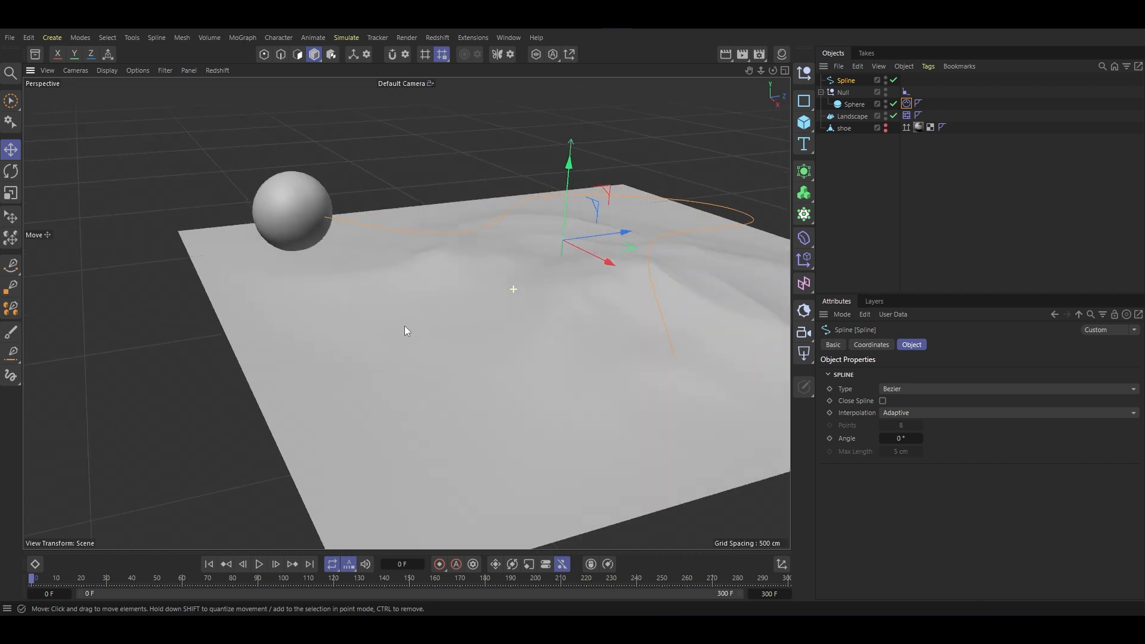
Move the shoe object above the spline in the hierarchy and parent it under a new MoGraph Cloner.
{"action": "middle_click_drag", "start_coordinate": [406, 330], "coordinate": [343, 358], "text": "alt"}
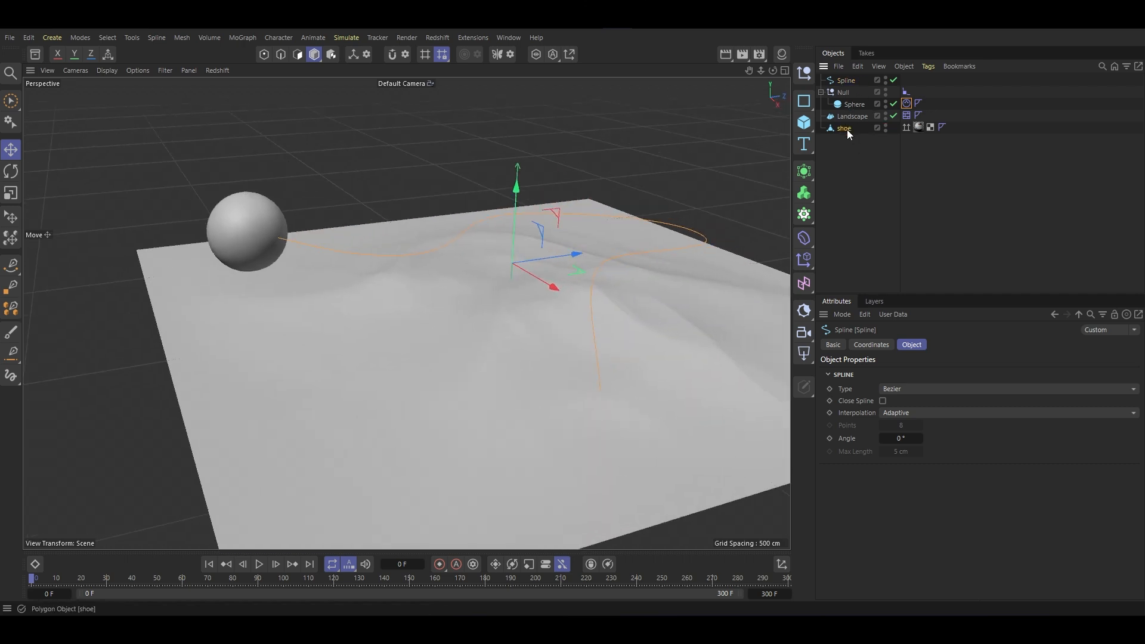
{"action": "left_click_drag", "start_coordinate": [845, 129], "coordinate": [847, 77]}
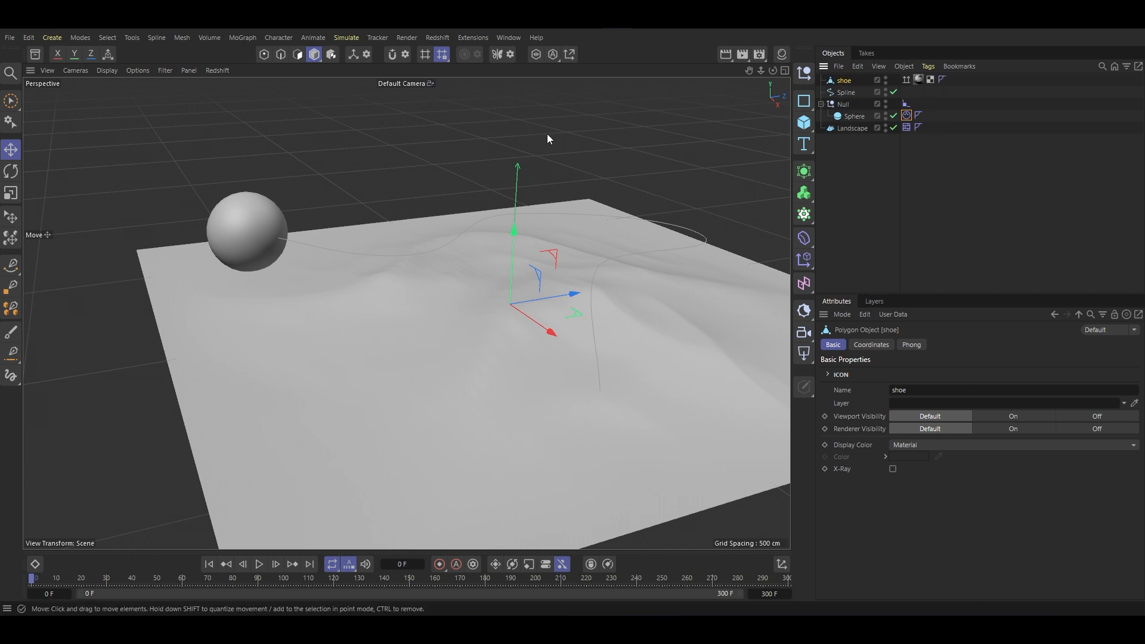
{"action": "left_click", "coordinate": [242, 37]}
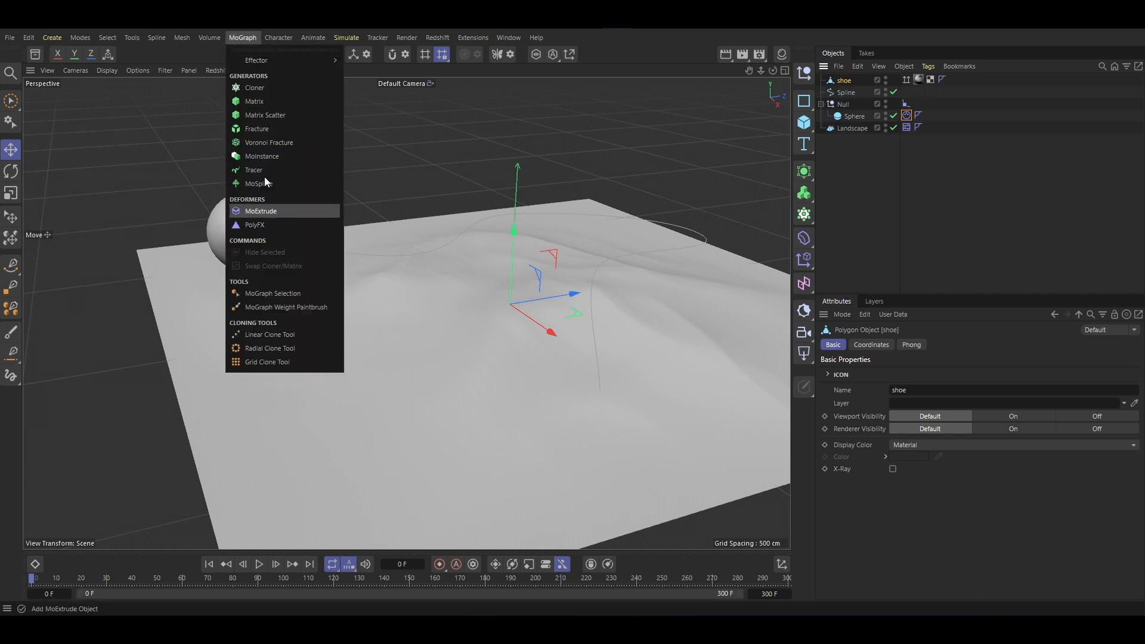
{"action": "left_click", "coordinate": [270, 89], "text": "alt"}
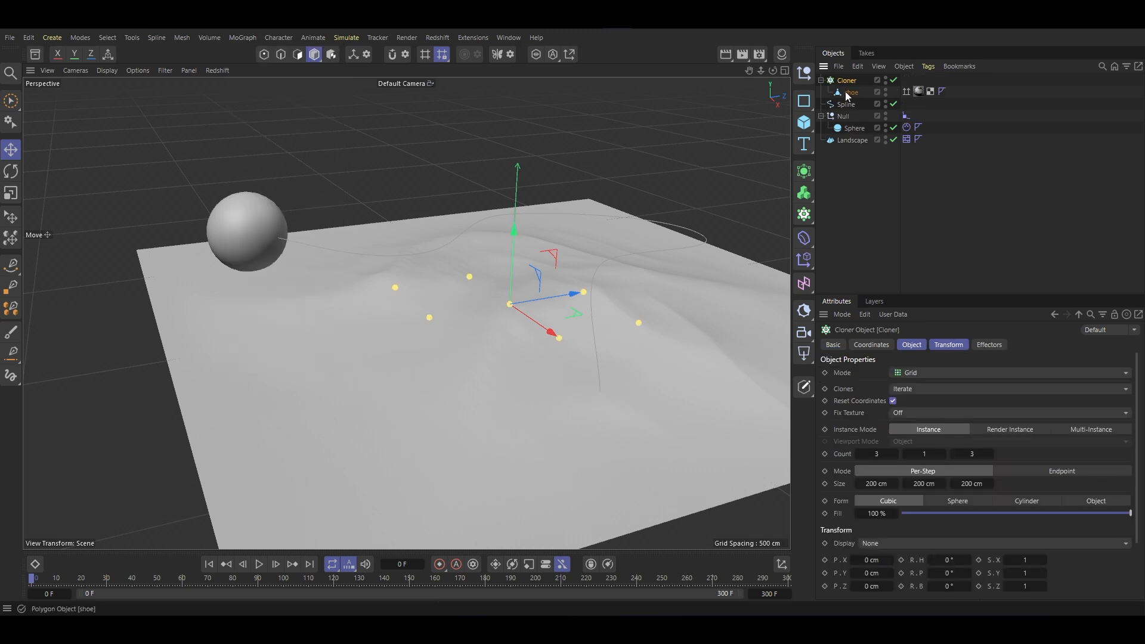
Set the Cloner's mode to Object and assign the Sphere as the object that receives the shoe clones.
{"action": "left_click", "coordinate": [851, 93]}
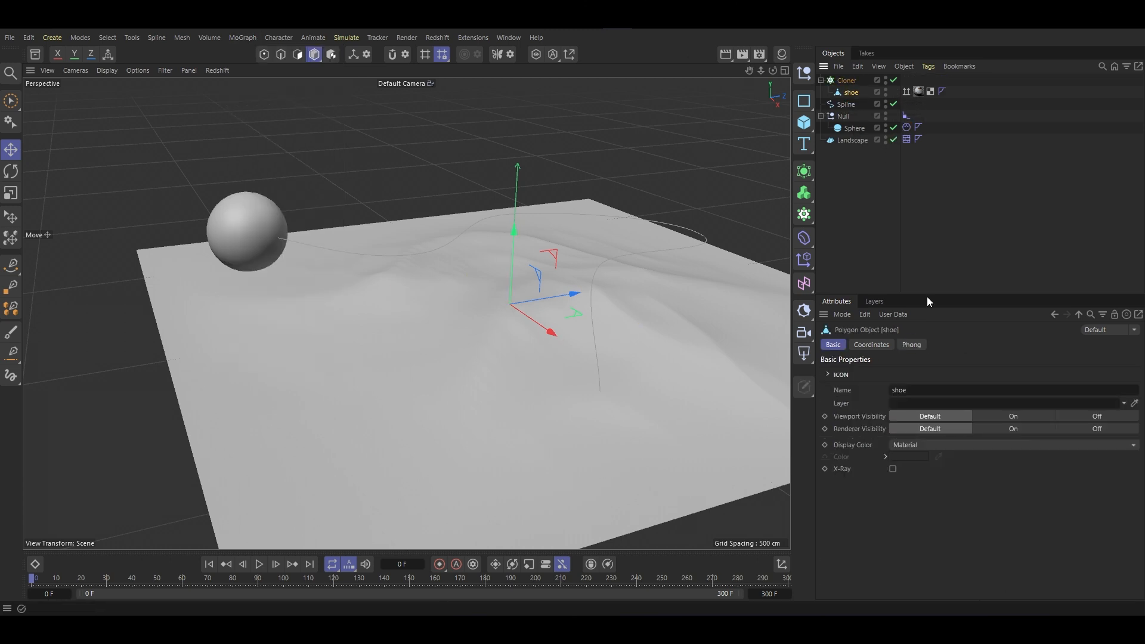
{"action": "left_click", "coordinate": [850, 80]}
{"action": "left_click", "coordinate": [933, 378]}
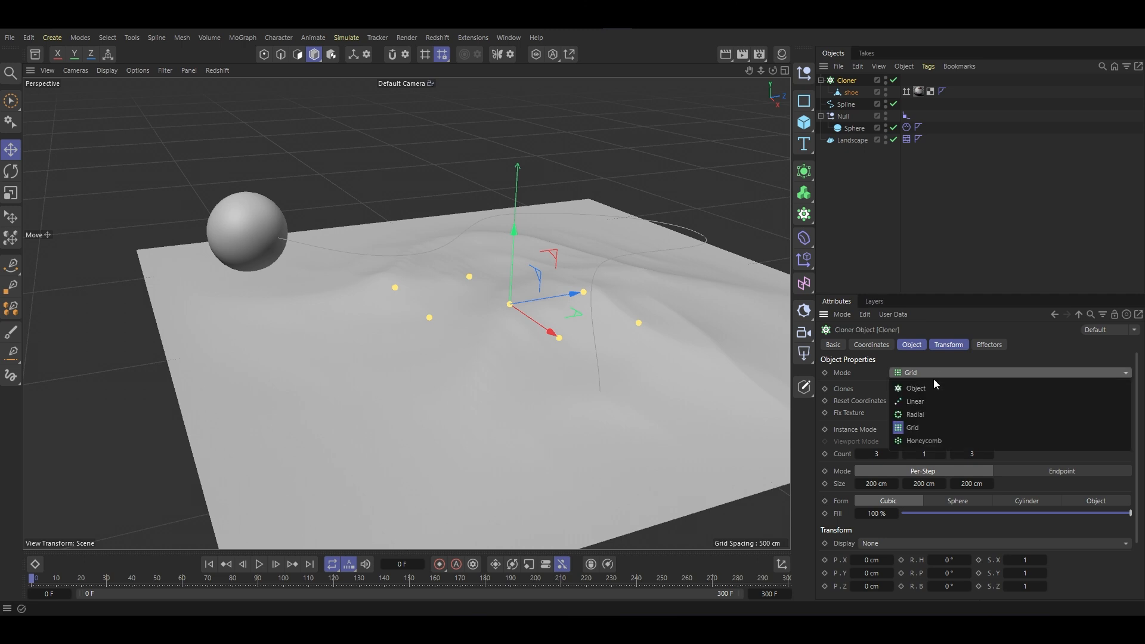
{"action": "left_click", "coordinate": [939, 388]}
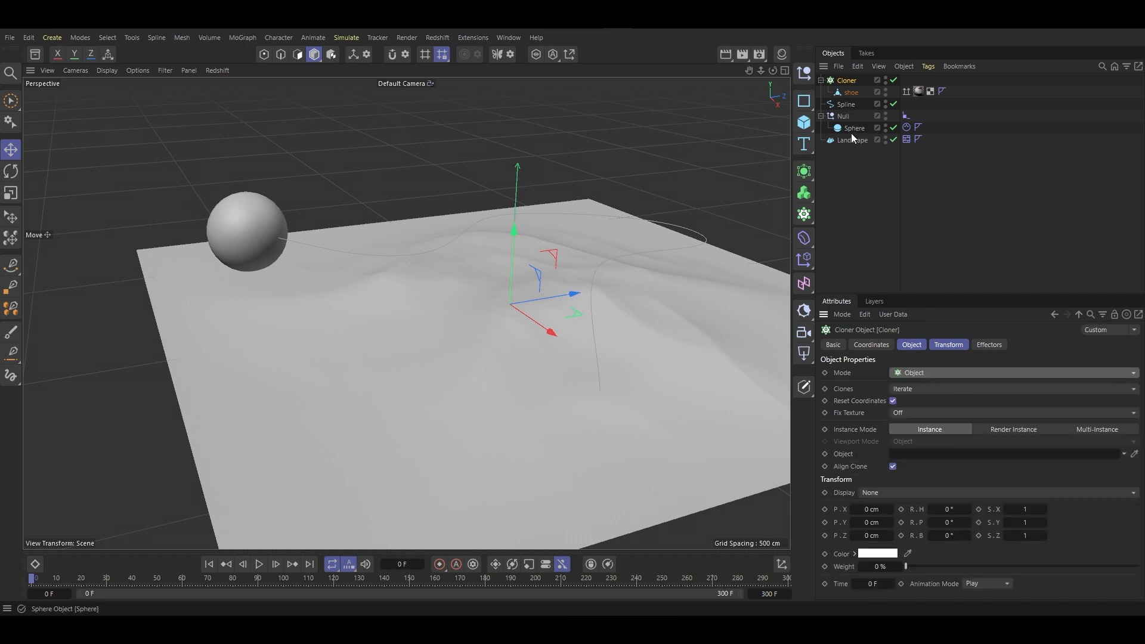
{"action": "left_click_drag", "start_coordinate": [852, 130], "coordinate": [918, 317]}
{"action": "left_click_drag", "start_coordinate": [935, 445], "coordinate": [934, 454]}
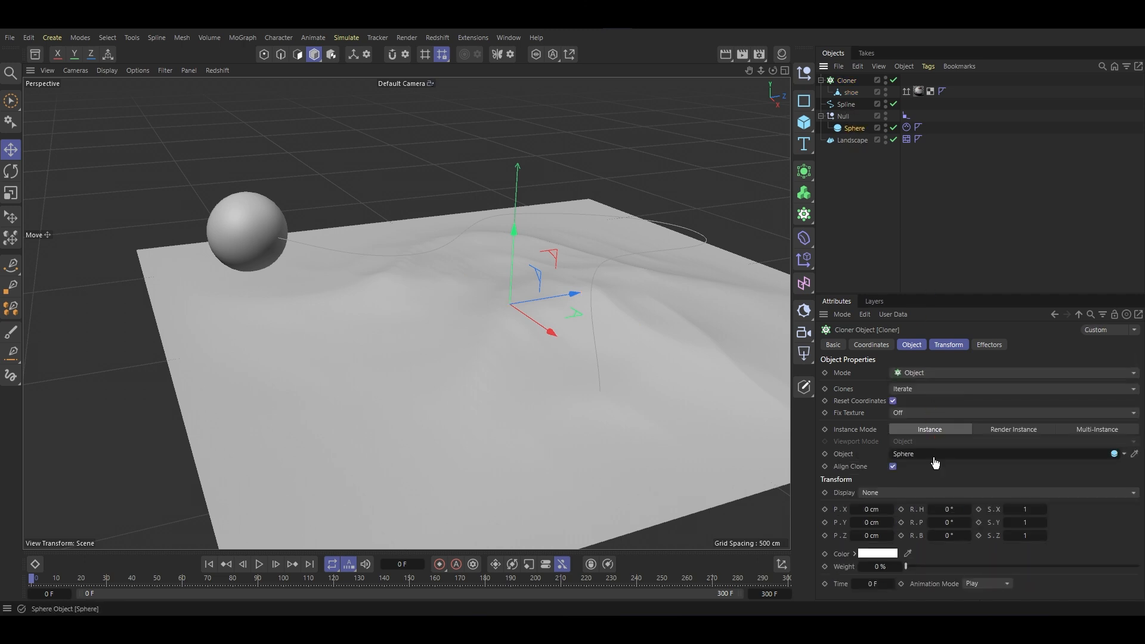
Set the Cloner's transform scale to 50 on X, Y and Z.
{"action": "scroll", "coordinate": [235, 244], "scroll_direction": "up", "scroll_amount": 10}
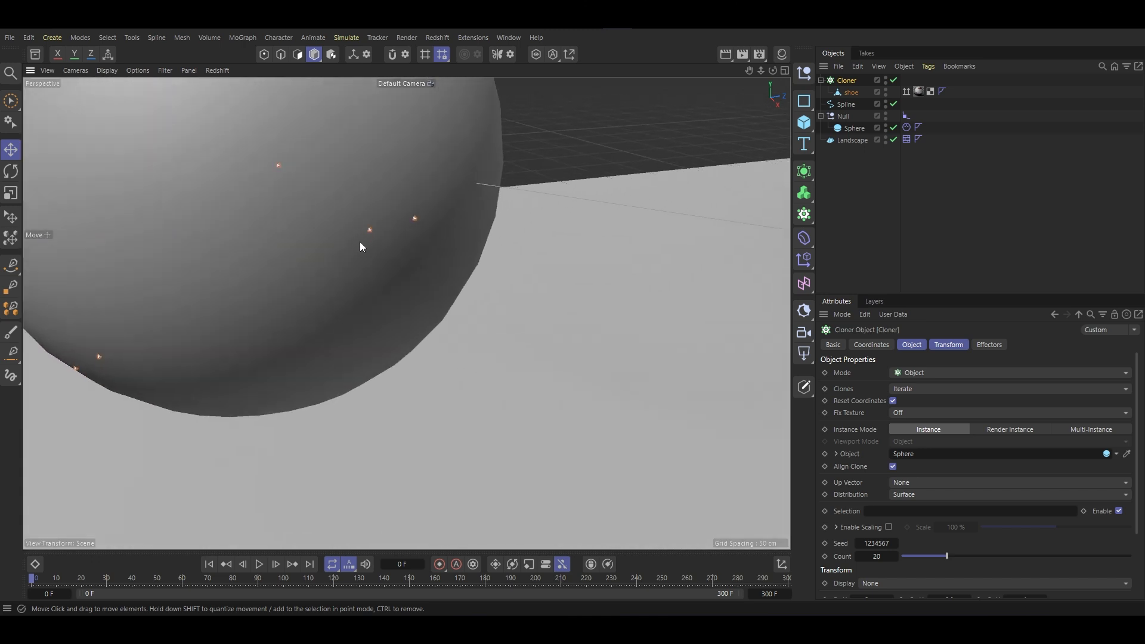
{"action": "scroll", "coordinate": [428, 285], "scroll_direction": "down", "scroll_amount": 10}
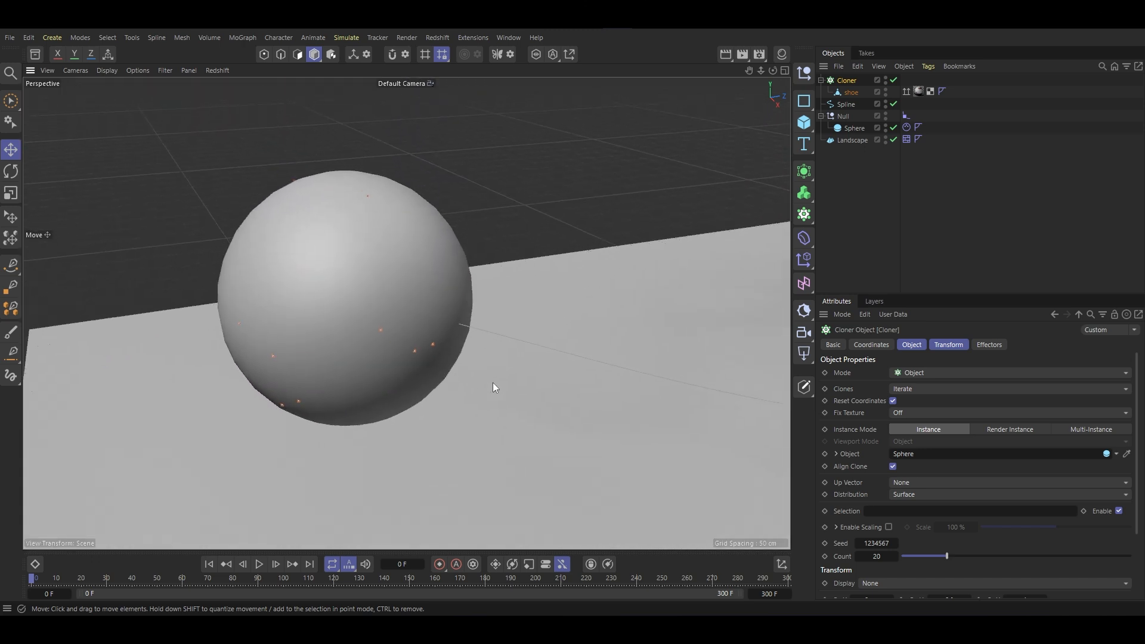
{"action": "left_click", "coordinate": [946, 345]}
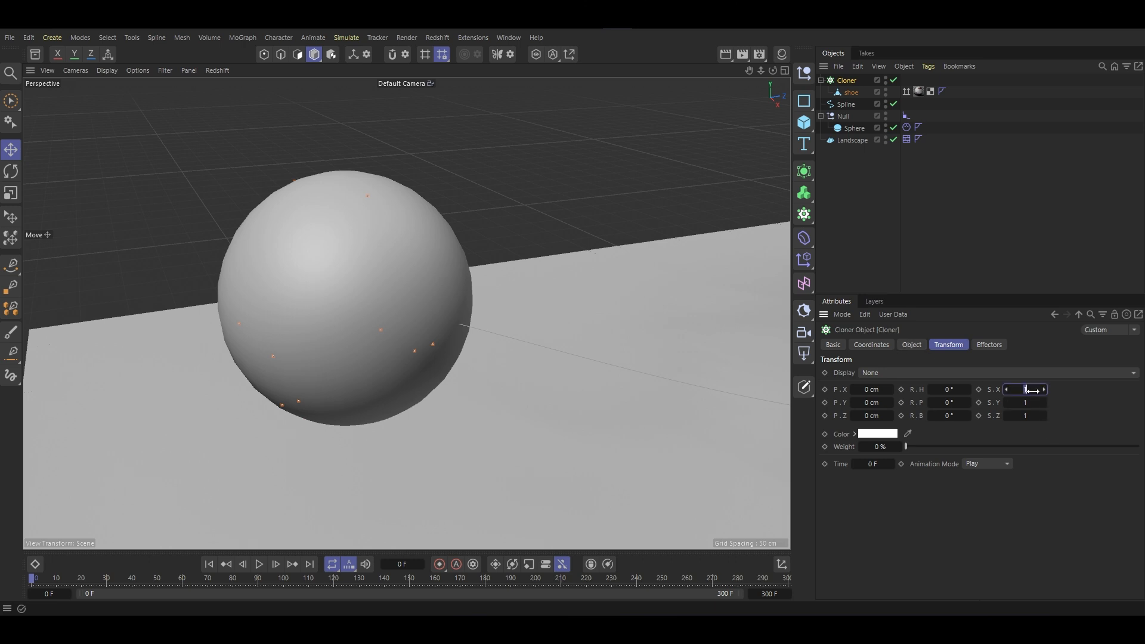
{"action": "type", "text": "50"}
{"action": "key", "text": "Tab"}
{"action": "type", "text": "50"}
{"action": "key", "text": "Tab"}
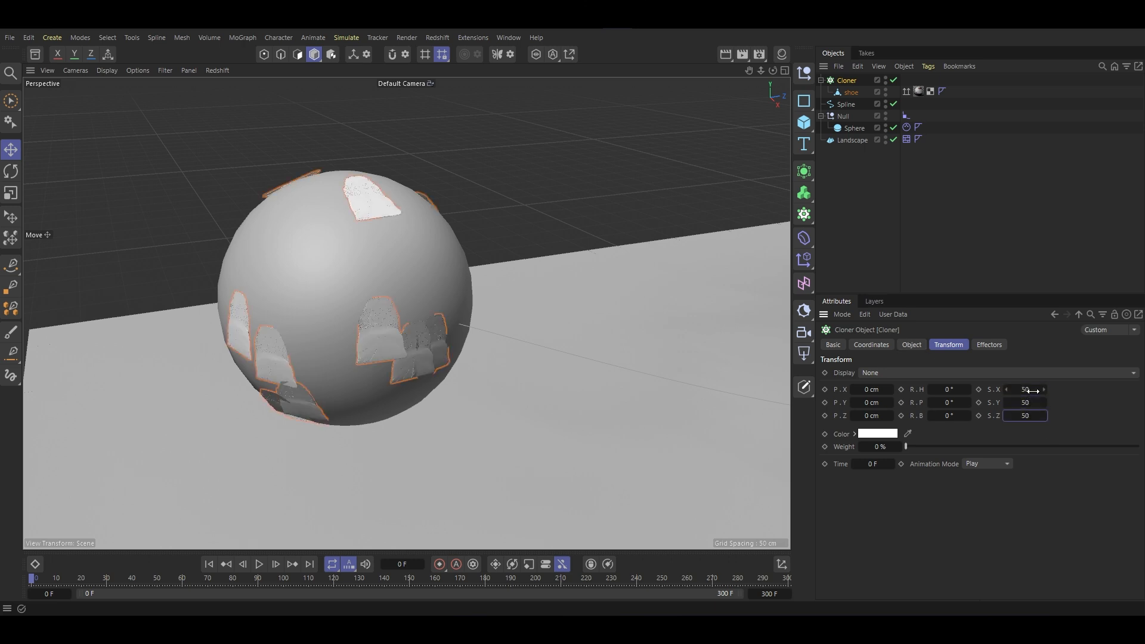
{"action": "key", "text": "Return"}
Set the Cloner's transform scale to 20 on X, Y and Z.
{"action": "left_click", "coordinate": [1032, 389]}
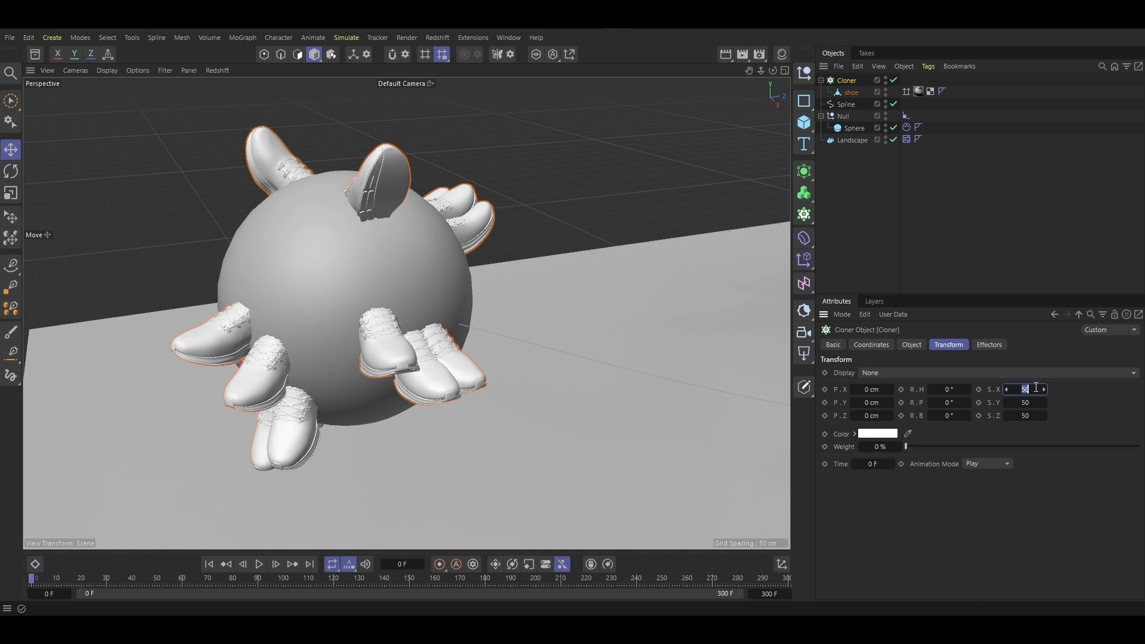
{"action": "type", "text": "20"}
{"action": "key", "text": "Tab"}
{"action": "type", "text": "20"}
{"action": "key", "text": "Tab"}
{"action": "type", "text": "20"}
{"action": "key", "text": "Return"}
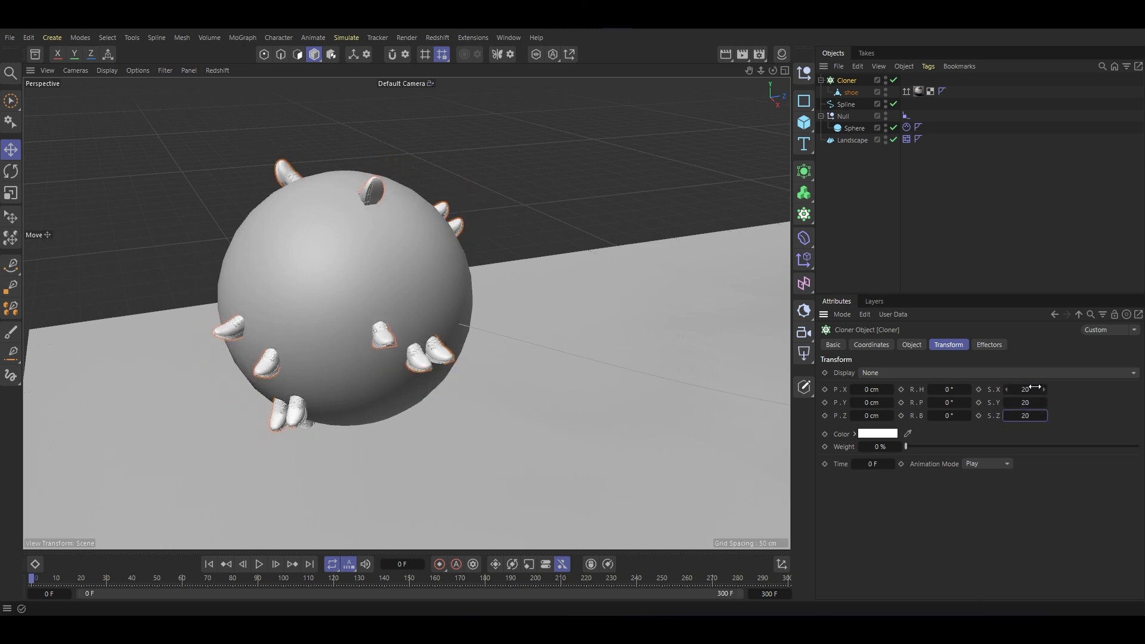
{"action": "mouse_move", "coordinate": [443, 296]}
{"action": "left_mouse_down", "text": "alt"}
{"action": "mouse_move", "coordinate": [402, 281]}
{"action": "mouse_move", "coordinate": [431, 296]}
{"action": "mouse_move", "coordinate": [431, 284]}
{"action": "left_mouse_up", "text": "alt"}
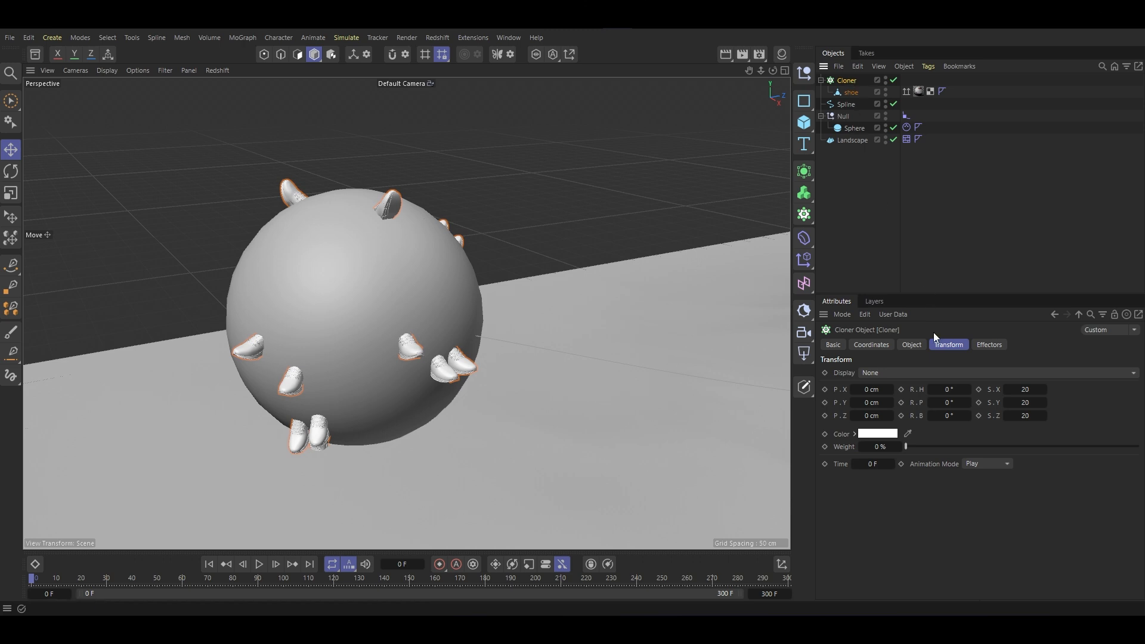
Raise the number of shoe clones on the sphere through 100 and 400 up to a count of 827.
{"action": "left_click", "coordinate": [909, 346]}
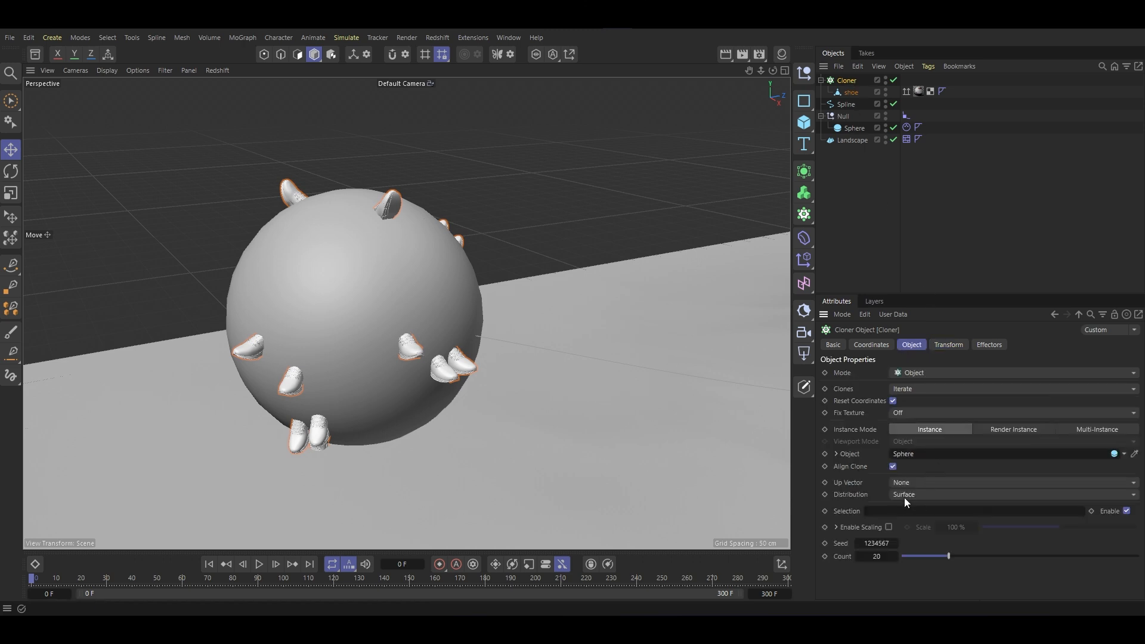
{"action": "left_click_drag", "start_coordinate": [958, 558], "coordinate": [1138, 556]}
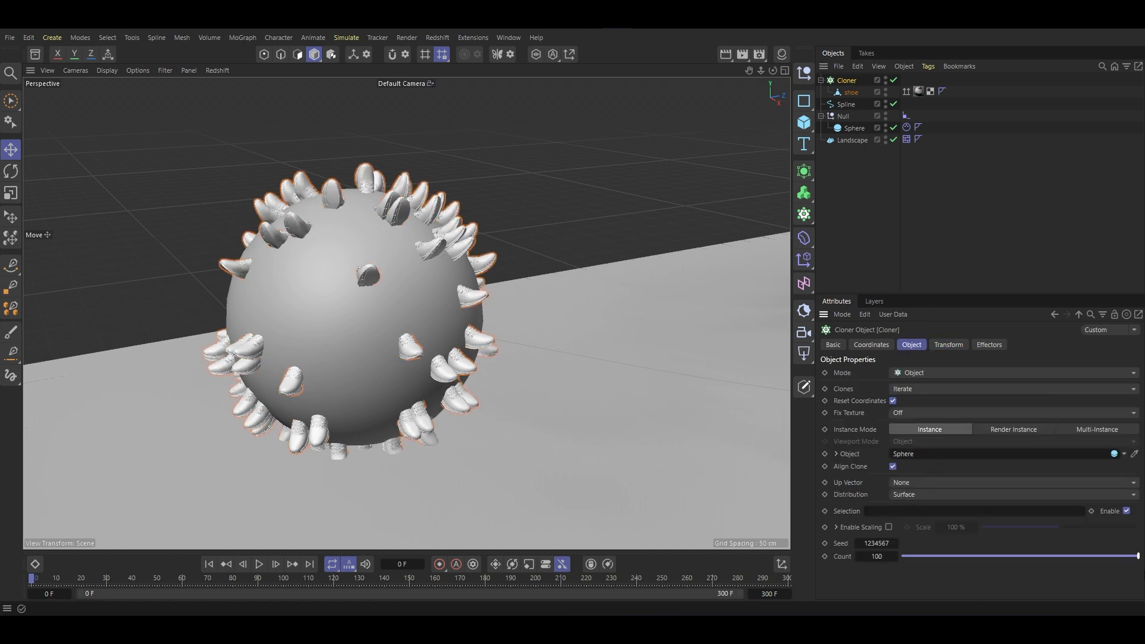
{"action": "left_click", "coordinate": [879, 557]}
{"action": "type", "text": "400"}
{"action": "key", "text": "Return"}
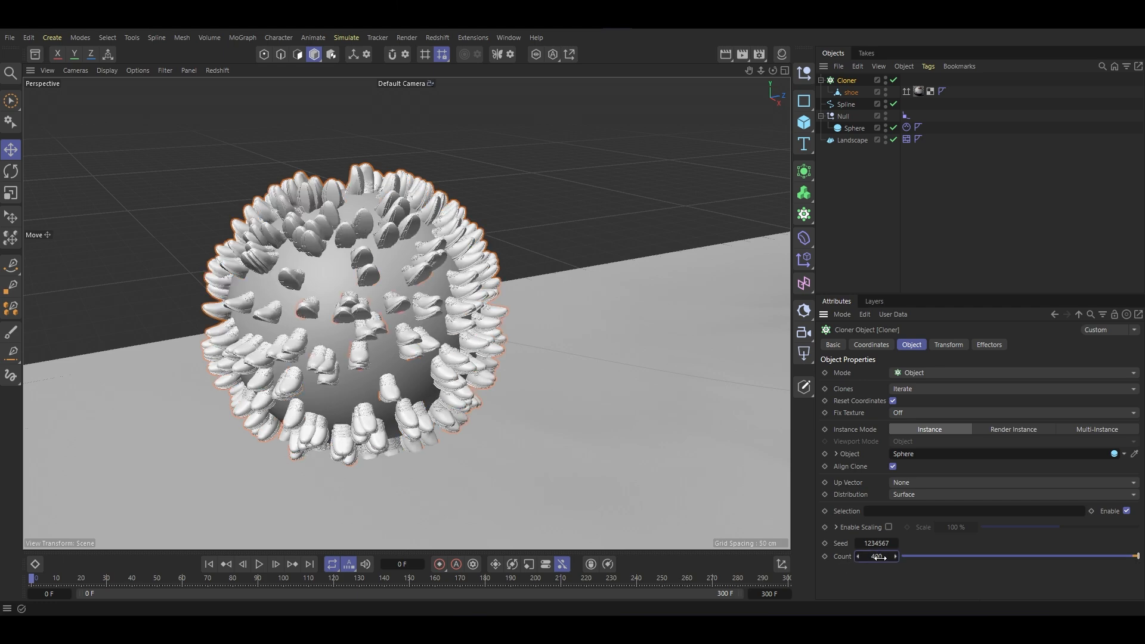
{"action": "left_click_drag", "start_coordinate": [402, 388], "coordinate": [465, 316], "text": "alt"}
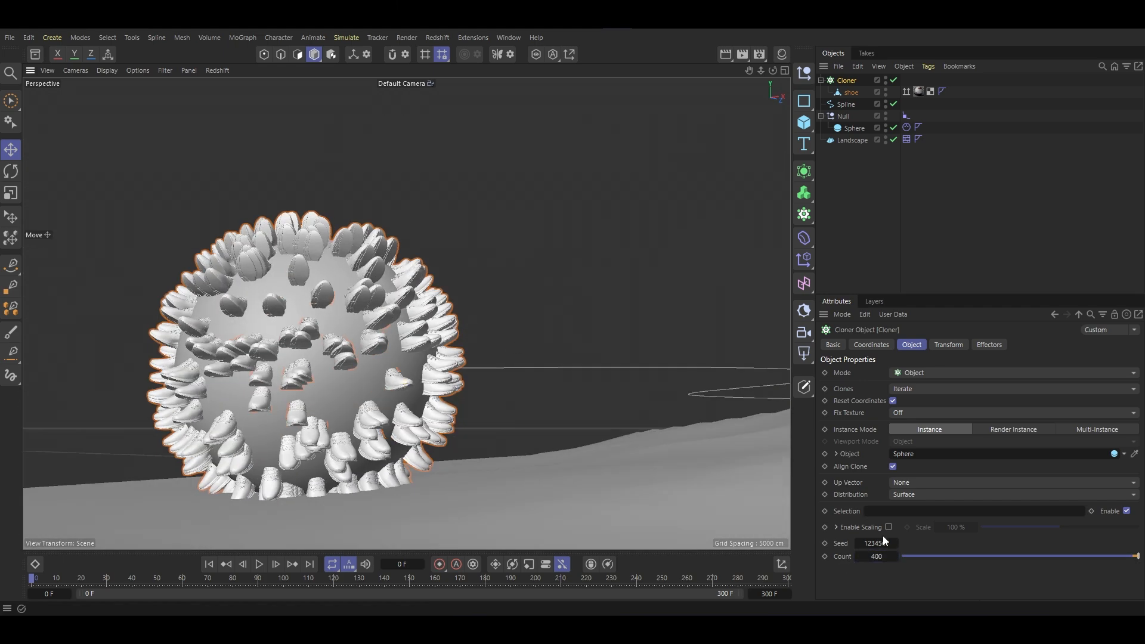
{"action": "left_click_drag", "start_coordinate": [895, 558], "coordinate": [984, 557]}
{"action": "left_click_drag", "start_coordinate": [321, 381], "coordinate": [632, 394], "text": "alt"}
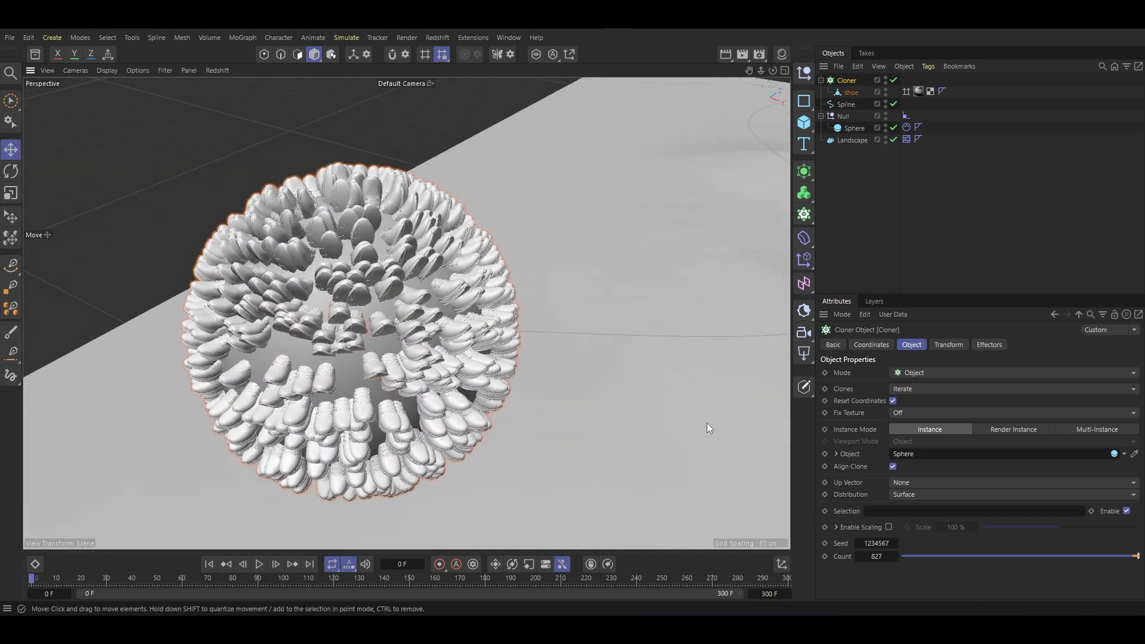
Try the Volume distribution for the shoe clones and return the distribution to Surface.
{"action": "left_click", "coordinate": [925, 496]}
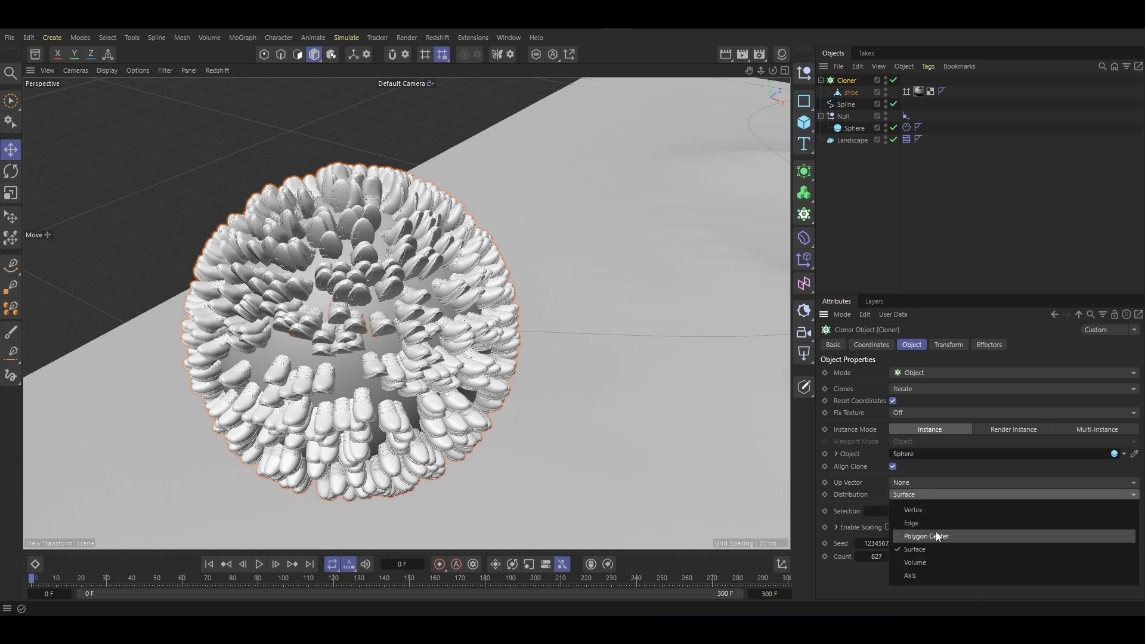
{"action": "left_click", "coordinate": [926, 561]}
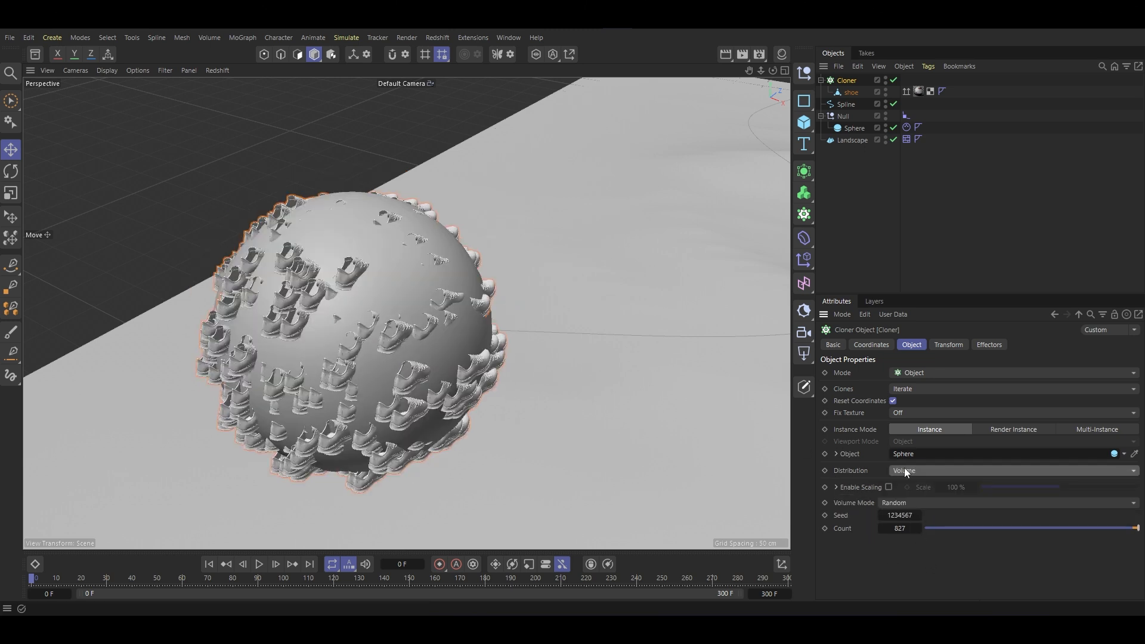
{"action": "left_click", "coordinate": [904, 469]}
{"action": "left_click", "coordinate": [924, 533]}
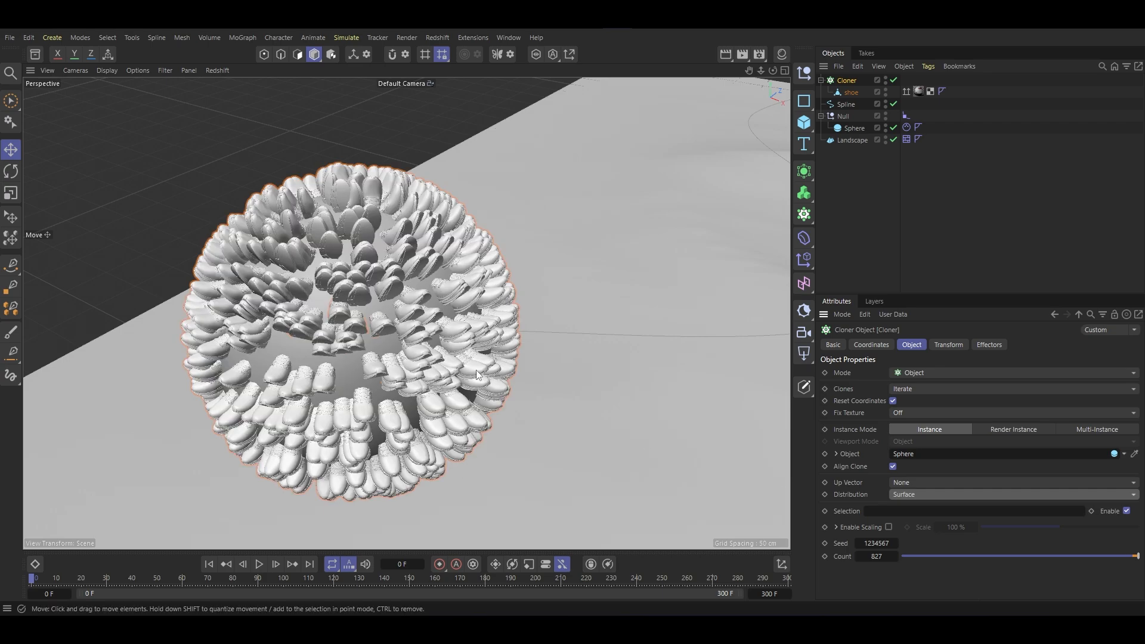
Play the animation to examine how the shoes travel with the rolling sphere, and rewind to frame 0.
{"action": "left_click_drag", "start_coordinate": [476, 370], "coordinate": [496, 301], "text": "alt"}
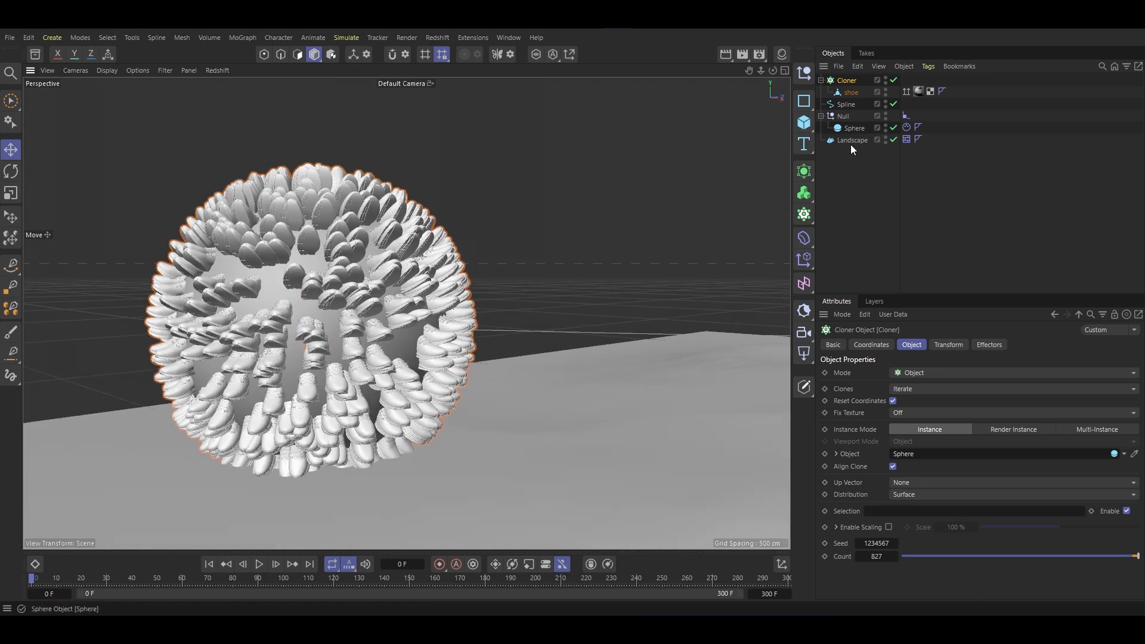
{"action": "left_click", "coordinate": [259, 564]}
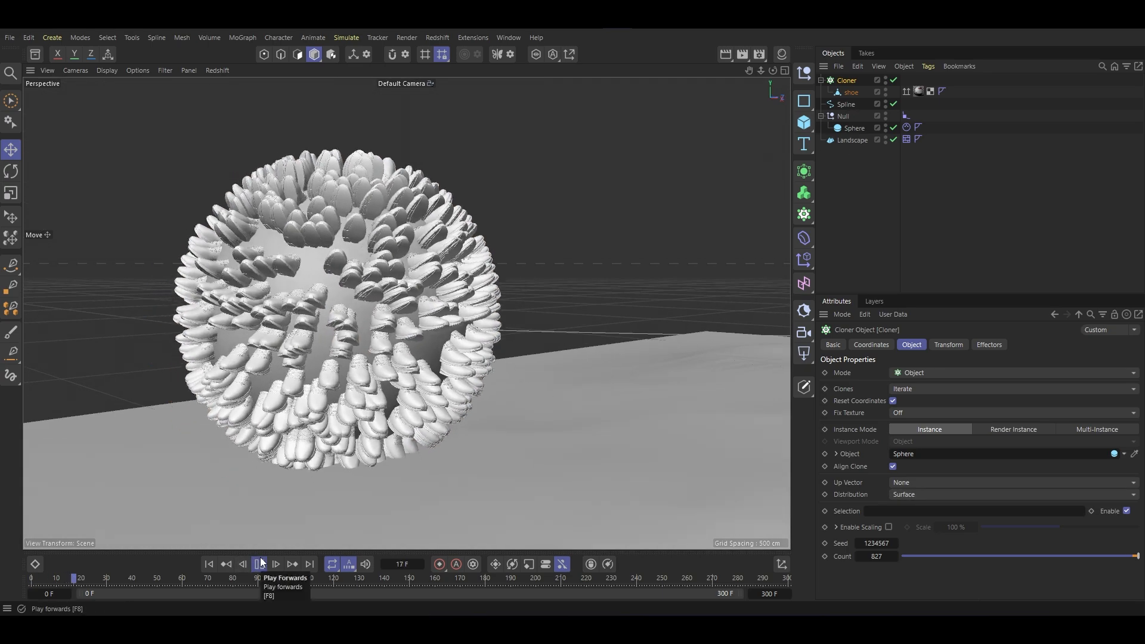
{"action": "left_click", "coordinate": [259, 564]}
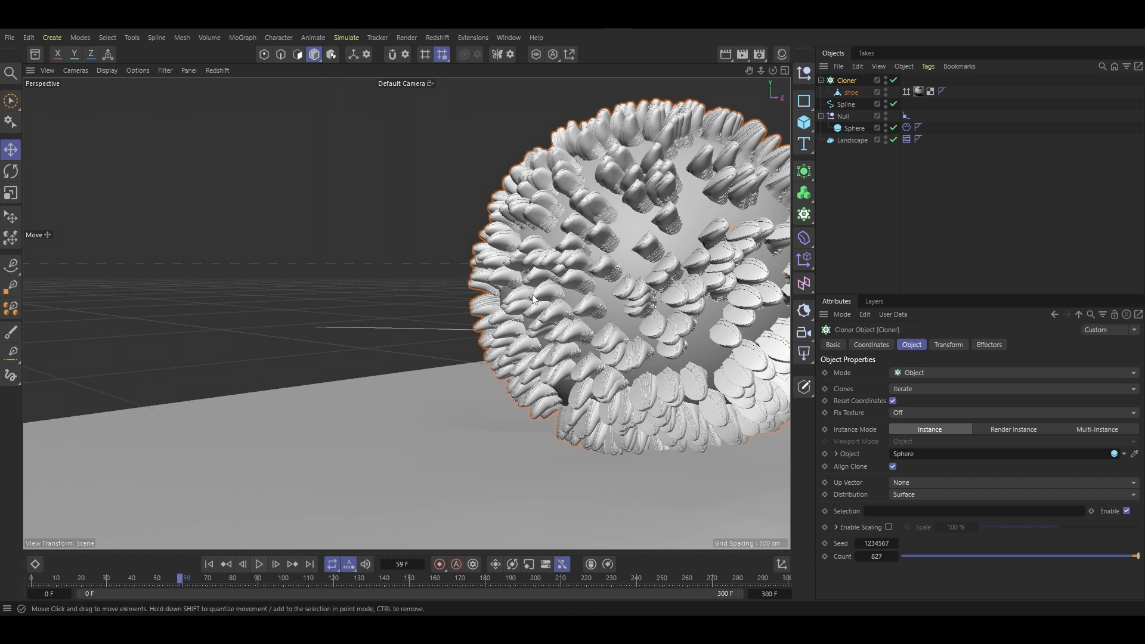
{"action": "left_click", "coordinate": [209, 563]}
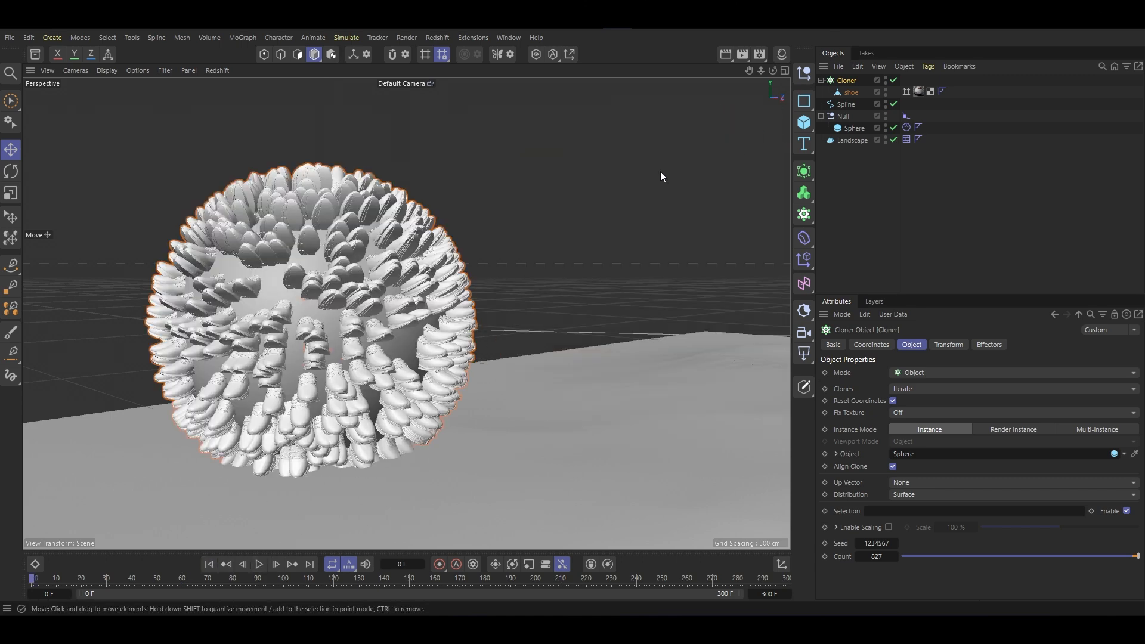
{"action": "mouse_move", "coordinate": [661, 177]}
{"action": "left_mouse_down", "text": "alt"}
{"action": "mouse_move", "coordinate": [370, 381]}
{"action": "mouse_move", "coordinate": [446, 385]}
{"action": "mouse_move", "coordinate": [398, 344]}
{"action": "mouse_move", "coordinate": [418, 334]}
{"action": "left_mouse_up", "text": "alt"}
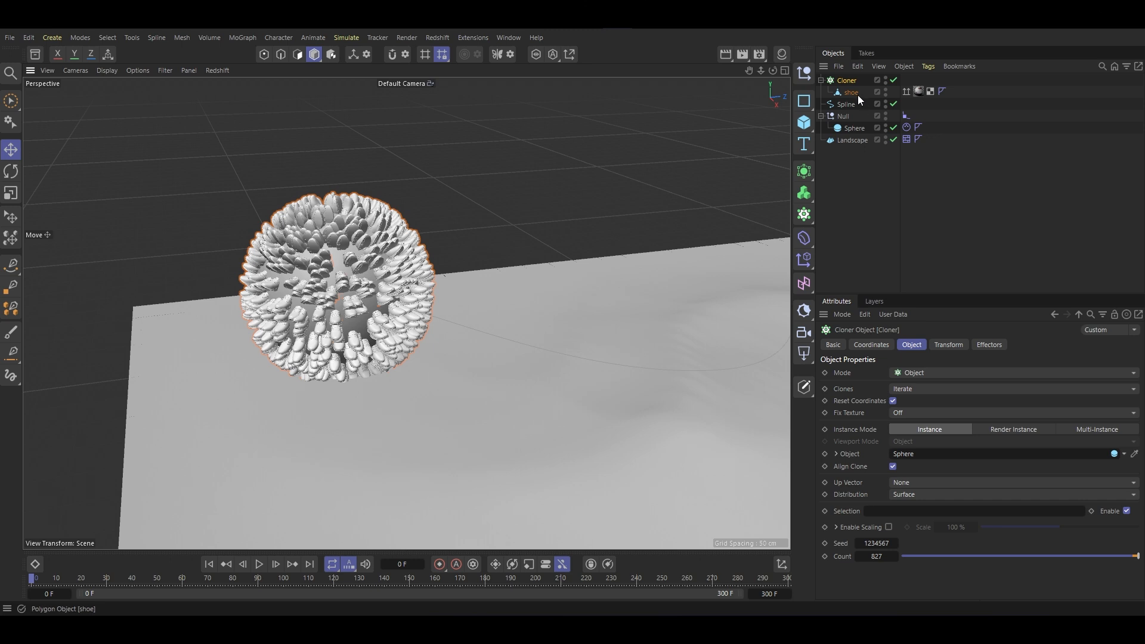
Hide the sphere and add a Bullet dynamics body tag to the Cloner.
{"action": "left_click", "coordinate": [886, 126]}
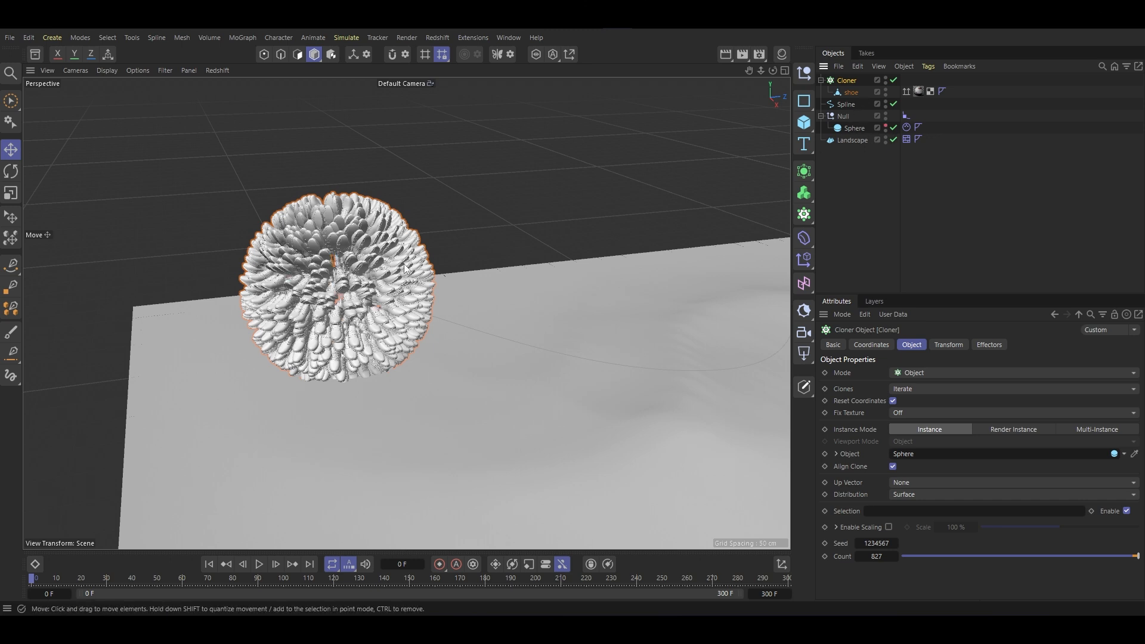
{"action": "right_click", "coordinate": [850, 80]}
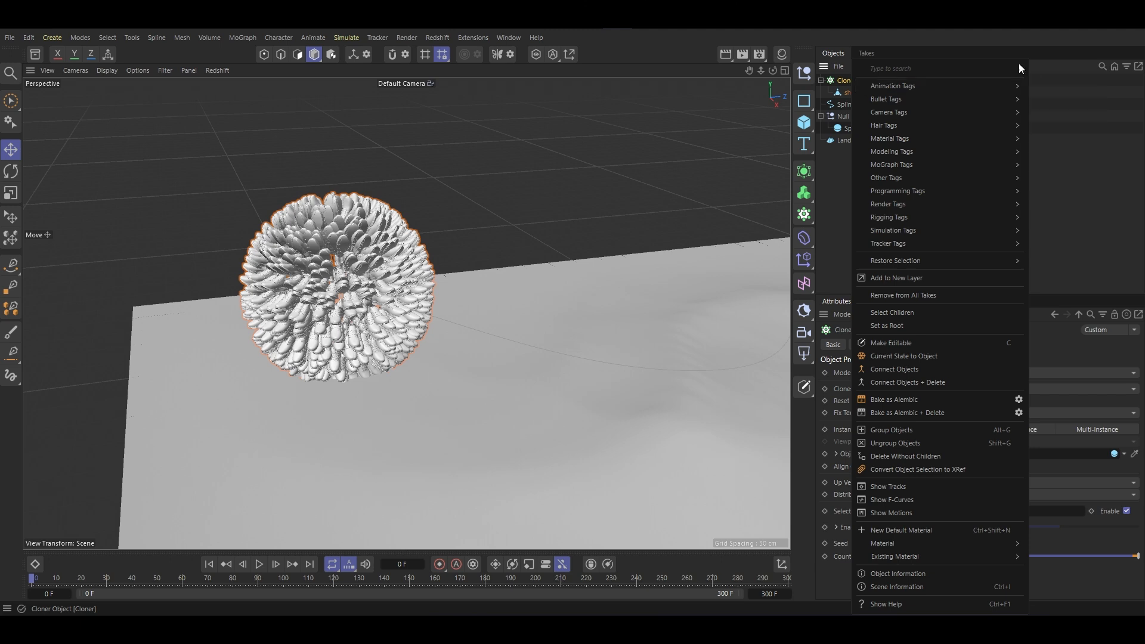
{"action": "left_click", "coordinate": [847, 48]}
{"action": "right_click", "coordinate": [846, 85]}
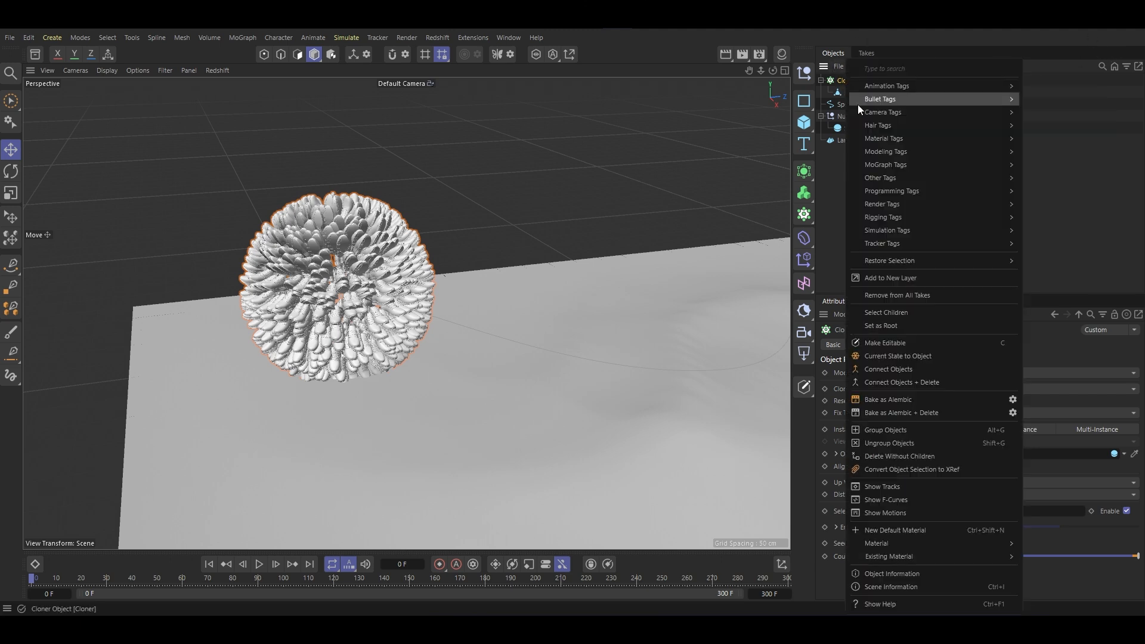
{"action": "mouse_move", "coordinate": [903, 100]}
{"action": "left_click", "coordinate": [1045, 106]}
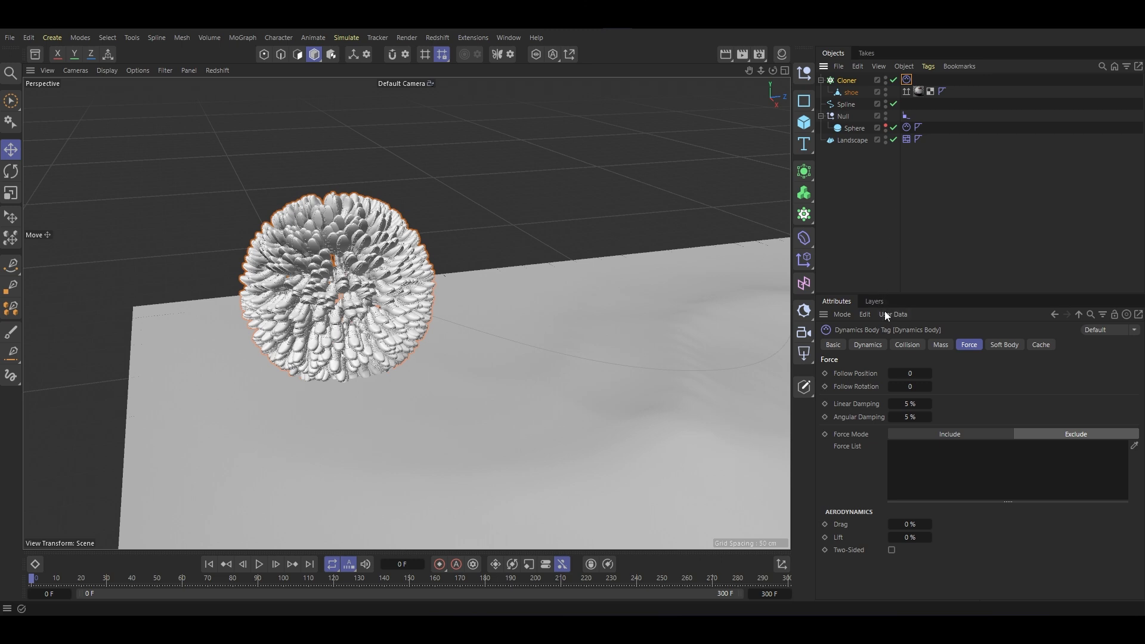
Set Follow Position to 10 in the Cloner's dynamics tag forces and briefly play the simulation.
{"action": "left_click", "coordinate": [921, 373]}
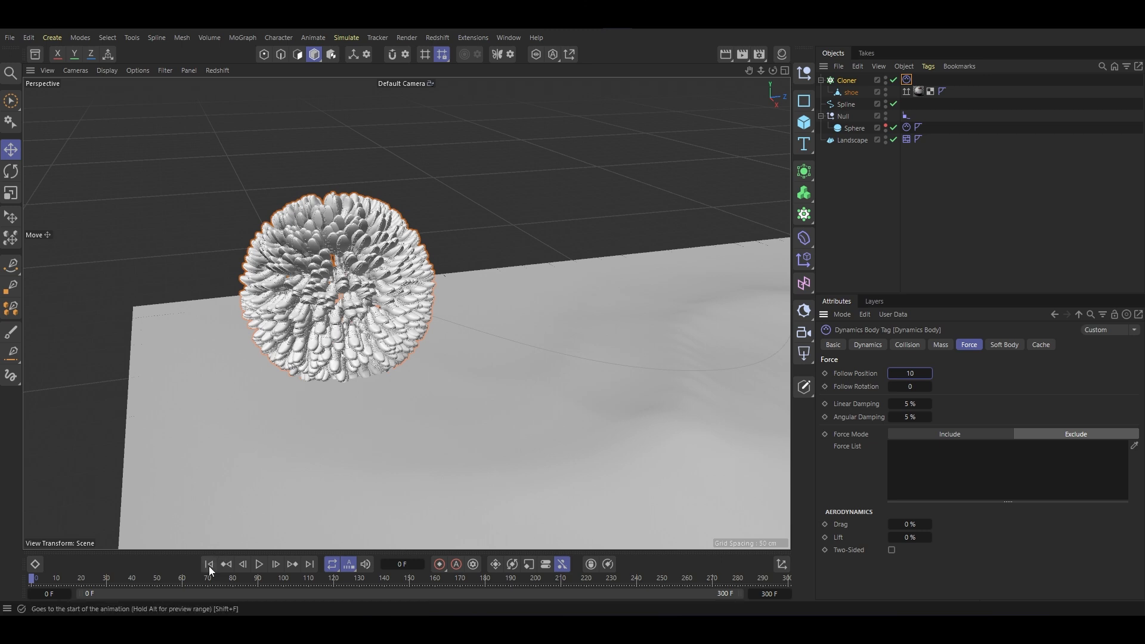
{"action": "key", "text": "Return"}
{"action": "left_click", "coordinate": [259, 565]}
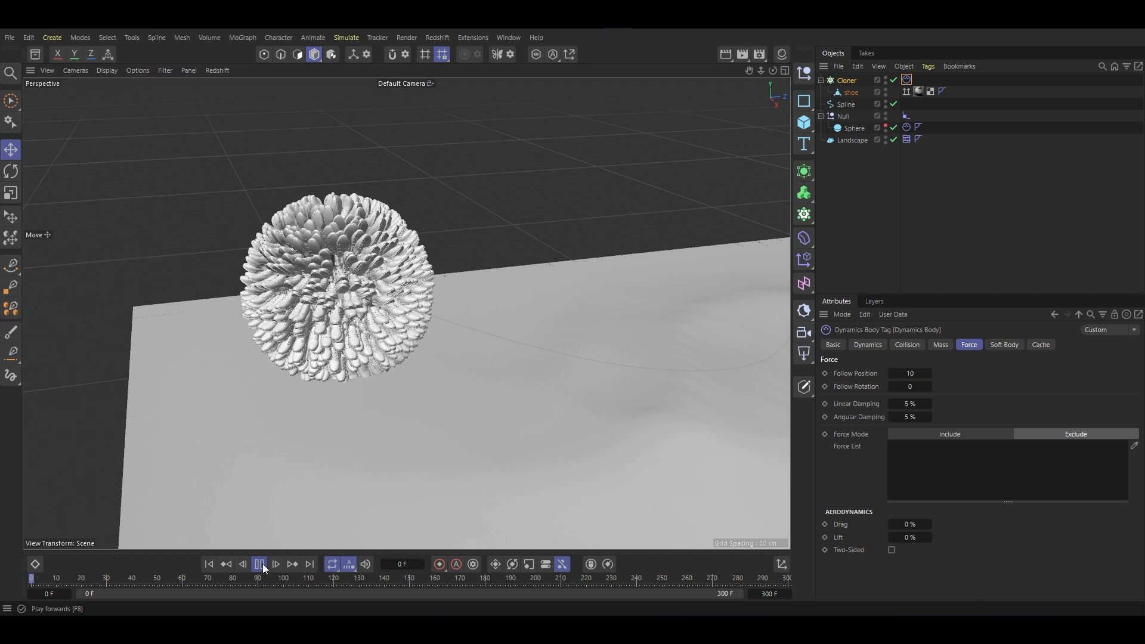
{"action": "left_click", "coordinate": [260, 564]}
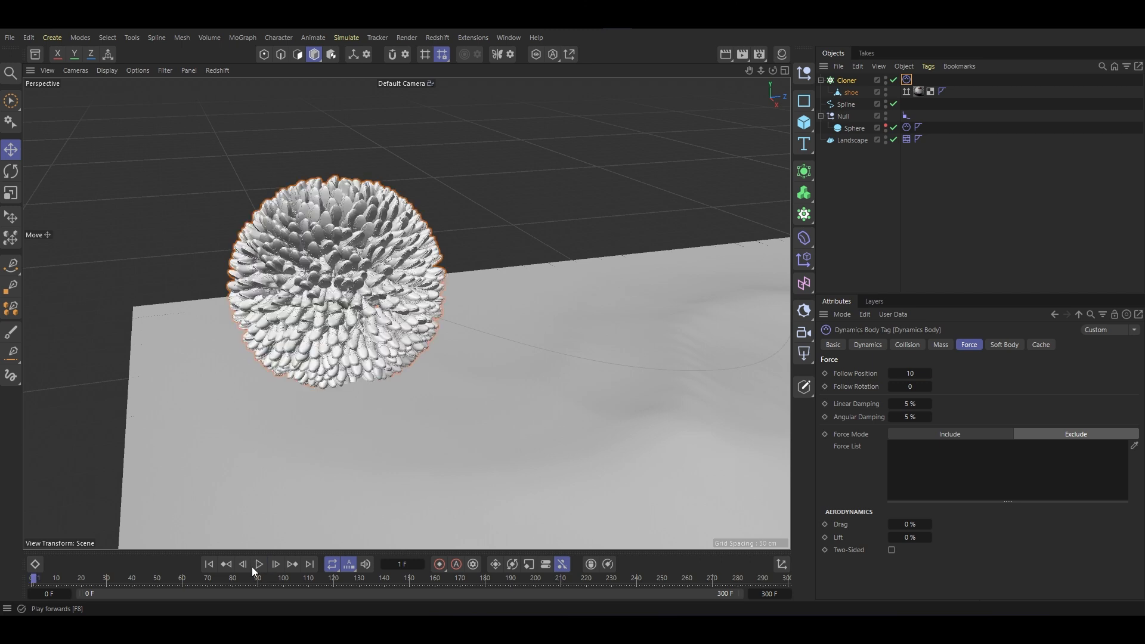
Rewind to frame 0 and set the Cloner's Instance Mode to Multi-Instance.
{"action": "left_click", "coordinate": [209, 565]}
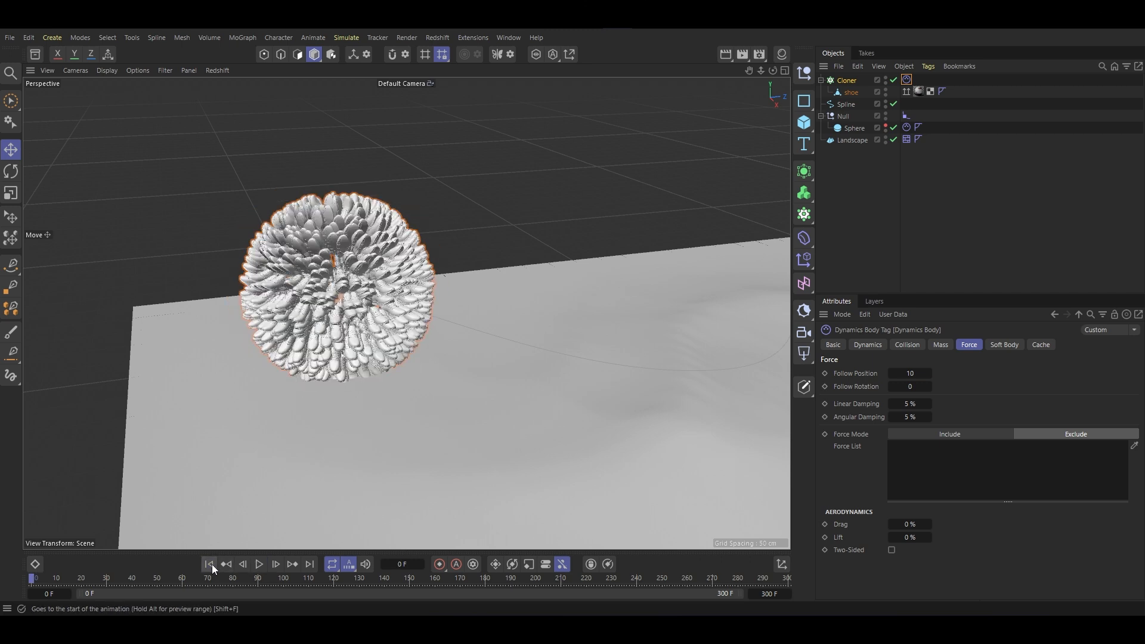
{"action": "left_click", "coordinate": [847, 80]}
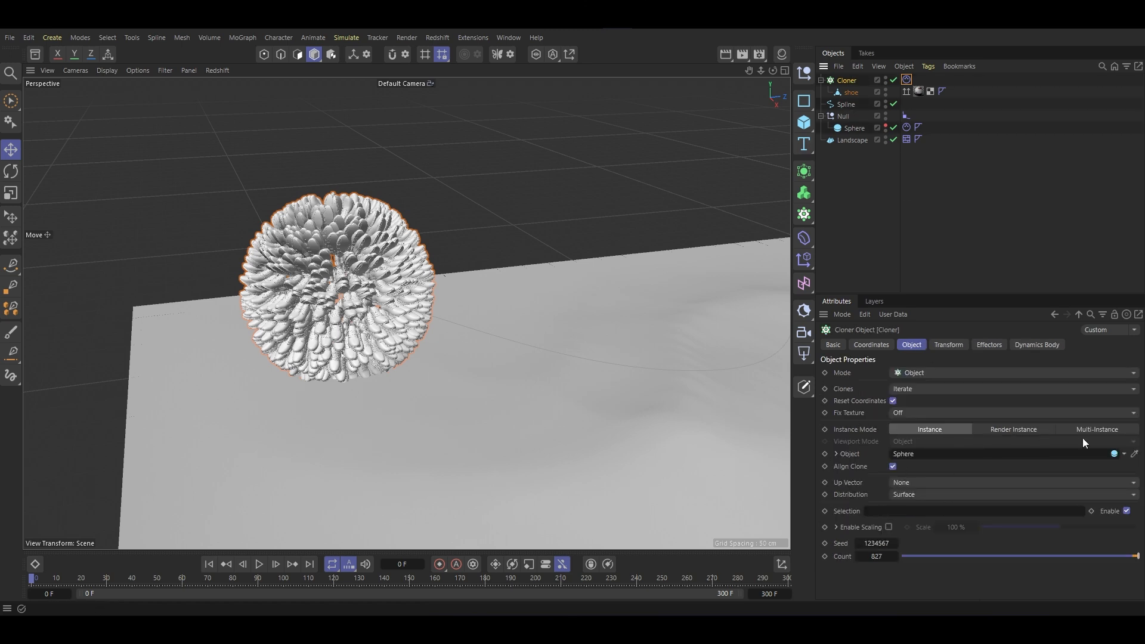
{"action": "left_click", "coordinate": [1097, 431]}
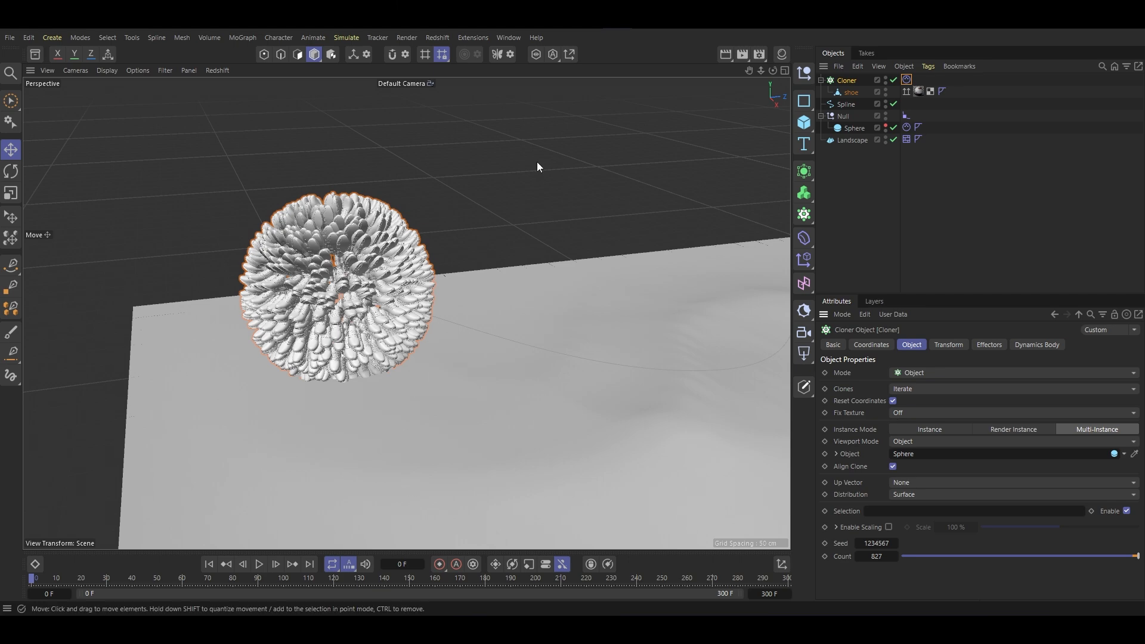
{"action": "left_click_drag", "start_coordinate": [351, 405], "coordinate": [440, 349], "text": "alt"}
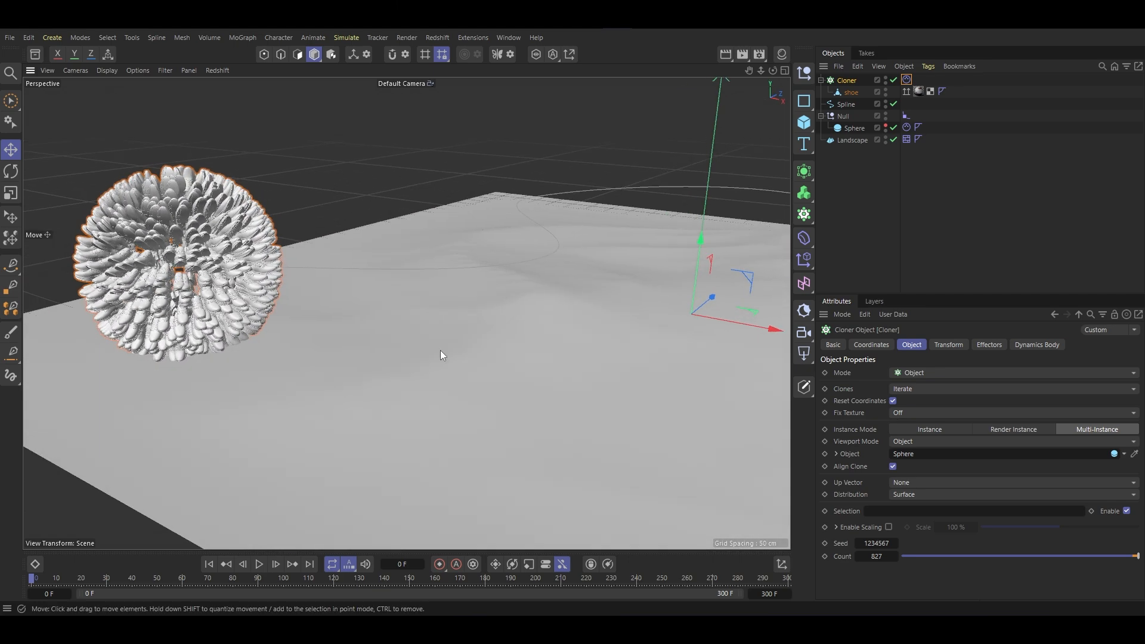
Play the simulation to examine how the shoe ball moves over the landscape, and rewind to frame 0.
{"action": "left_click", "coordinate": [260, 566]}
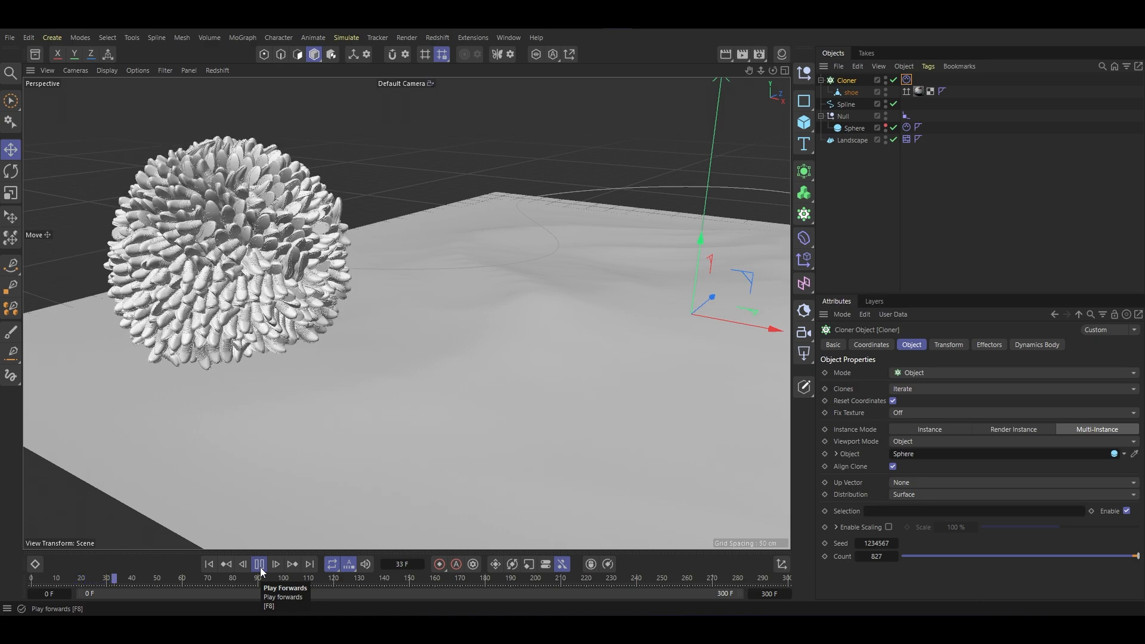
{"action": "left_click", "coordinate": [261, 568]}
{"action": "left_click_drag", "start_coordinate": [338, 234], "coordinate": [359, 210], "text": "alt"}
{"action": "left_click", "coordinate": [208, 566]}
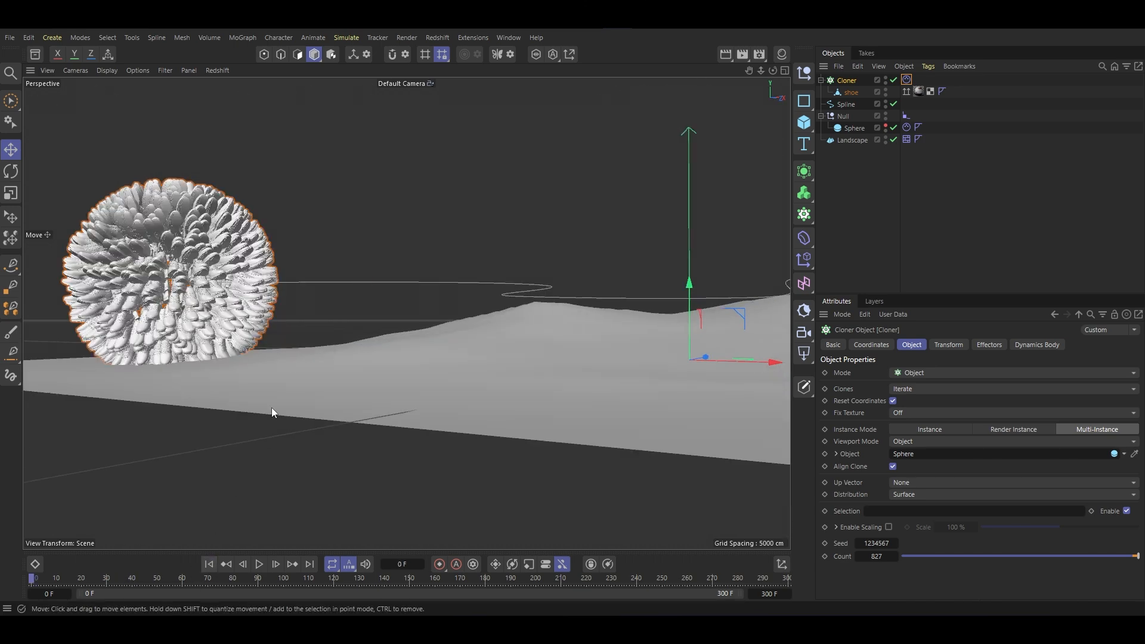
Raise the path spline slightly above the landscape and briefly play the simulation to check the ball's height.
{"action": "left_click_drag", "start_coordinate": [271, 407], "coordinate": [335, 299], "text": "alt"}
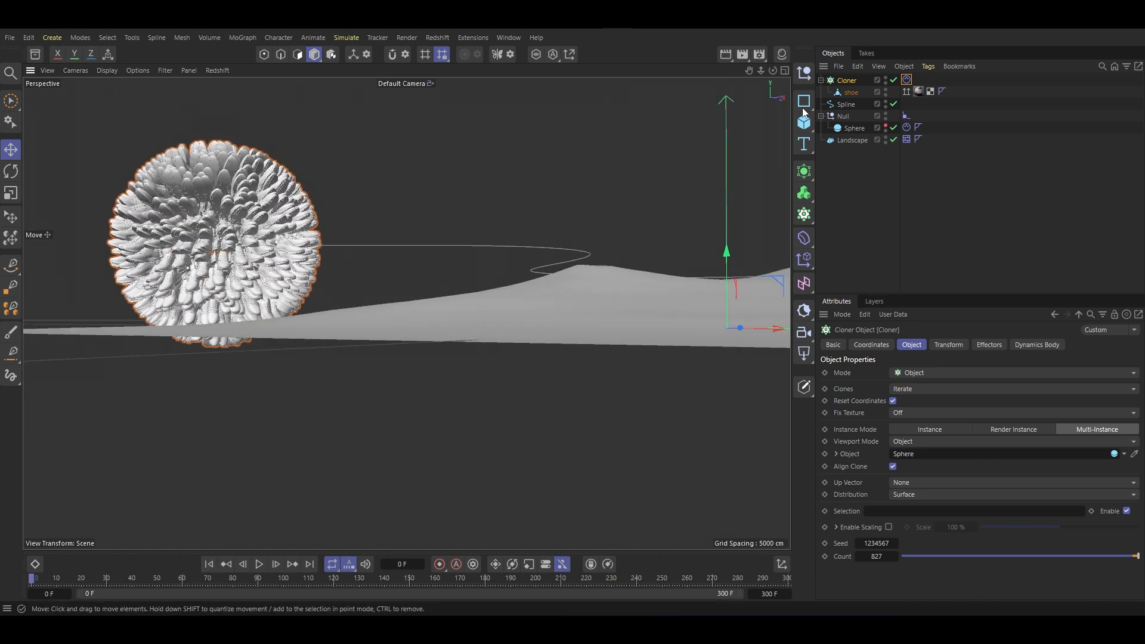
{"action": "left_click", "coordinate": [846, 104]}
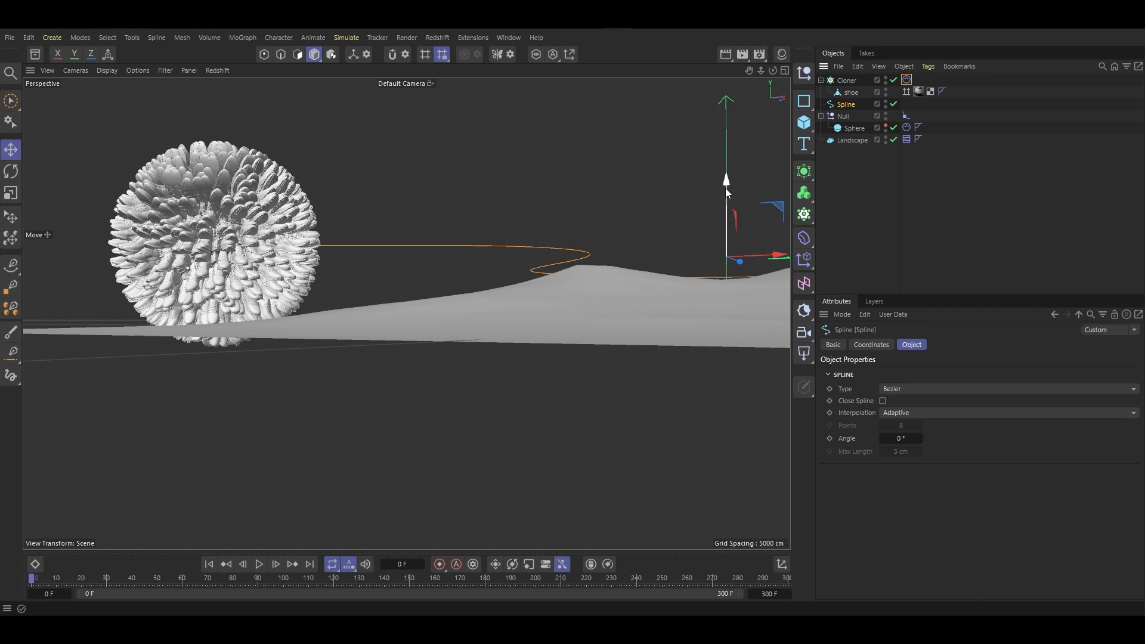
{"action": "left_click_drag", "start_coordinate": [726, 188], "coordinate": [729, 174]}
{"action": "left_click", "coordinate": [259, 564]}
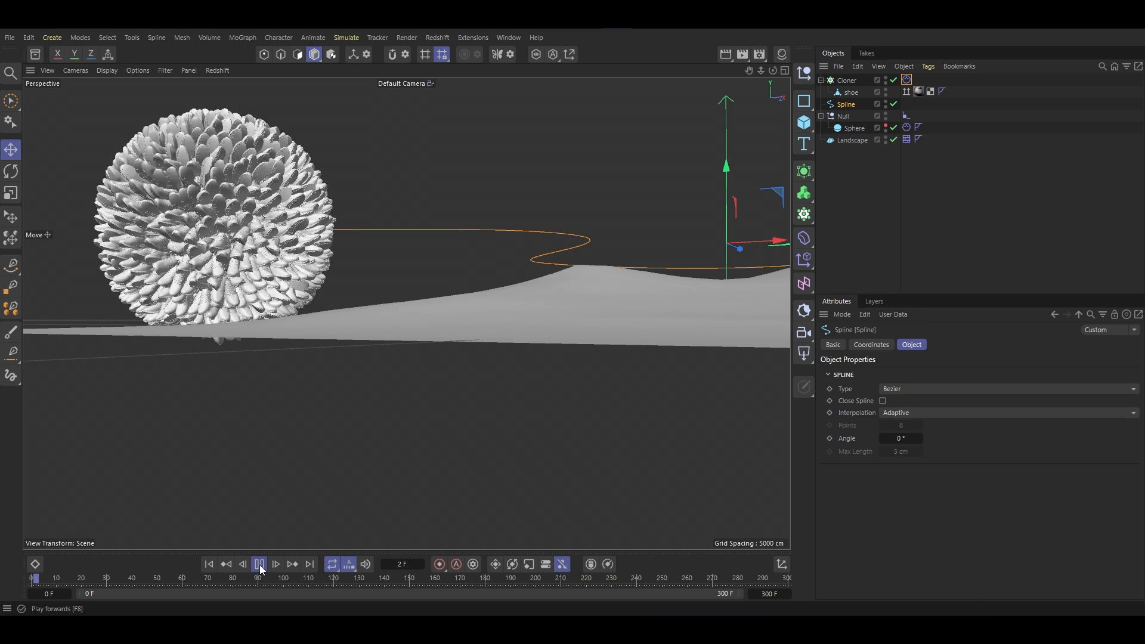
{"action": "left_click", "coordinate": [259, 566]}
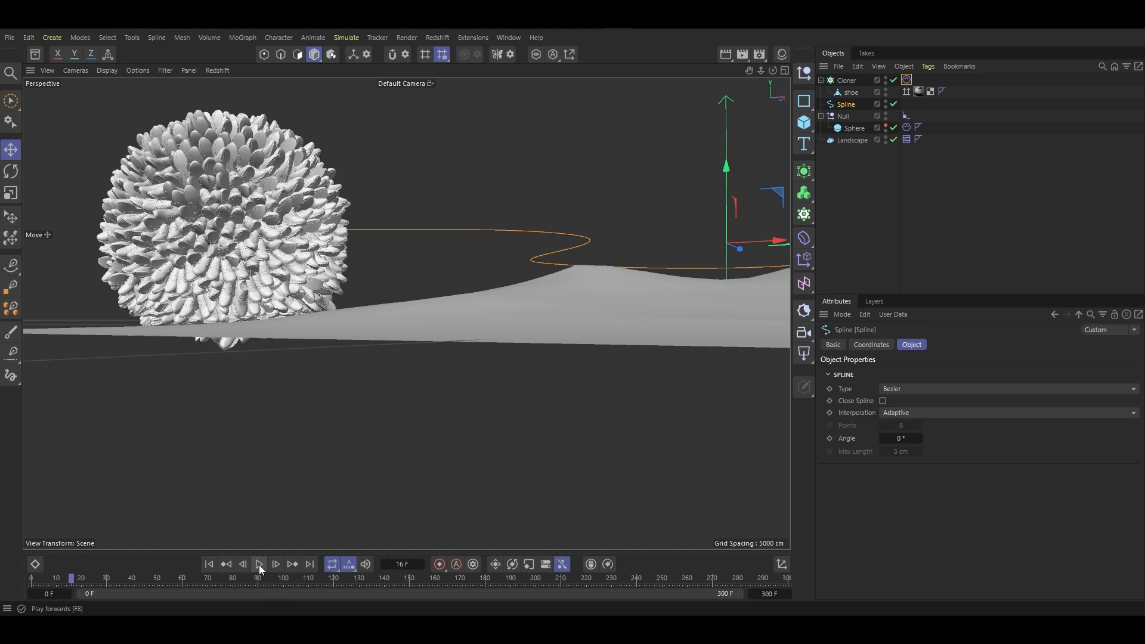
{"action": "left_click", "coordinate": [258, 566]}
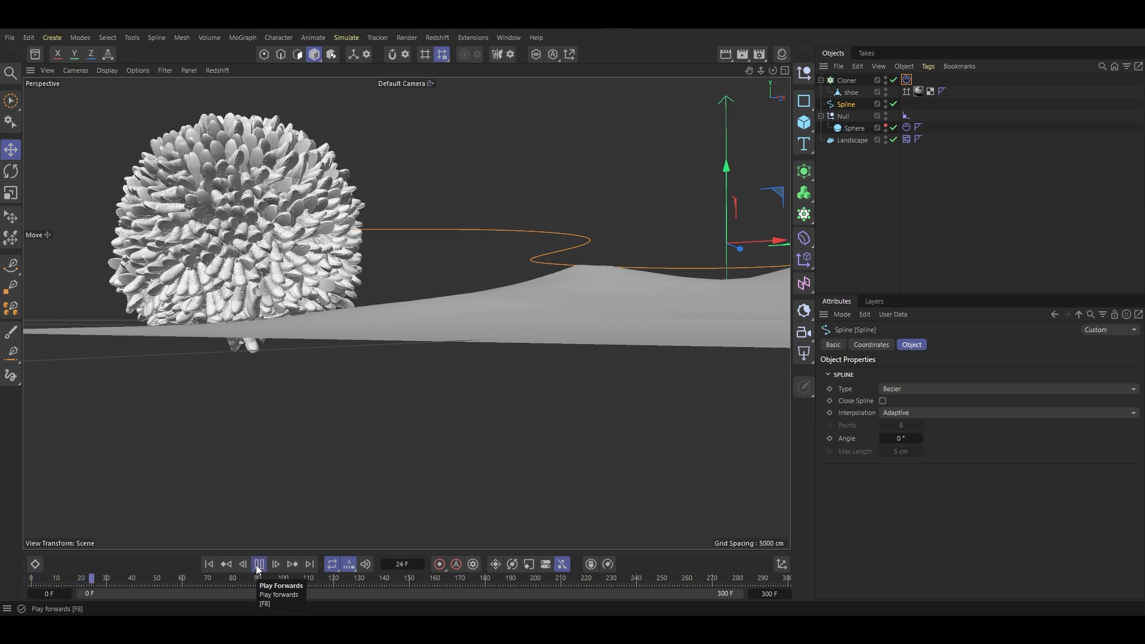
{"action": "left_click", "coordinate": [258, 565]}
{"action": "left_click_drag", "start_coordinate": [230, 442], "coordinate": [388, 322], "text": "alt"}
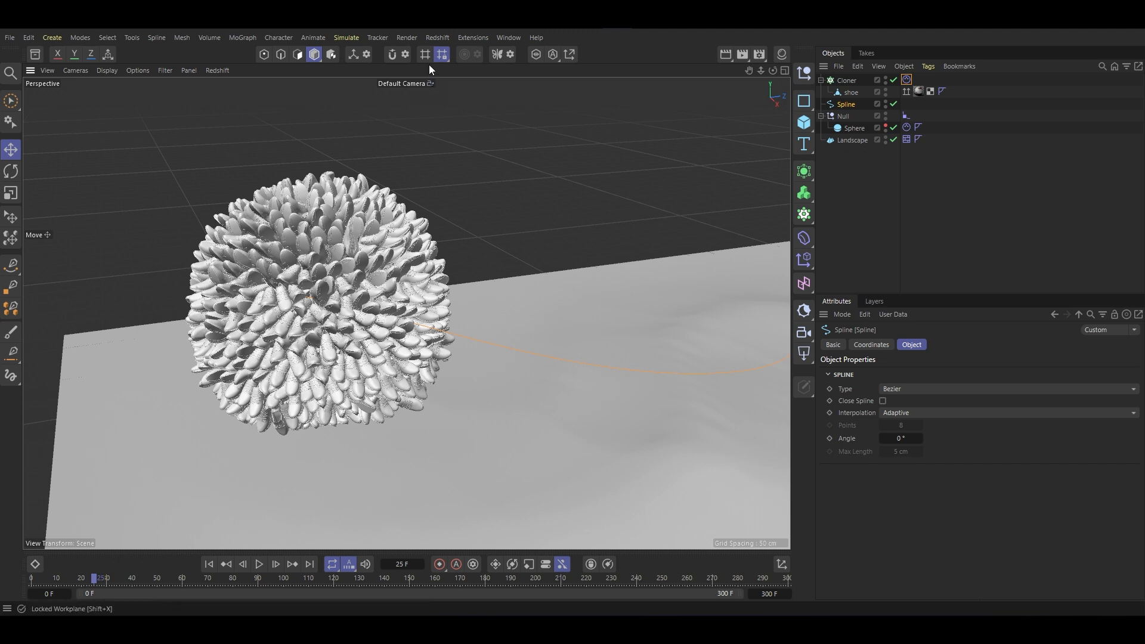
{"action": "left_click", "coordinate": [906, 79]}
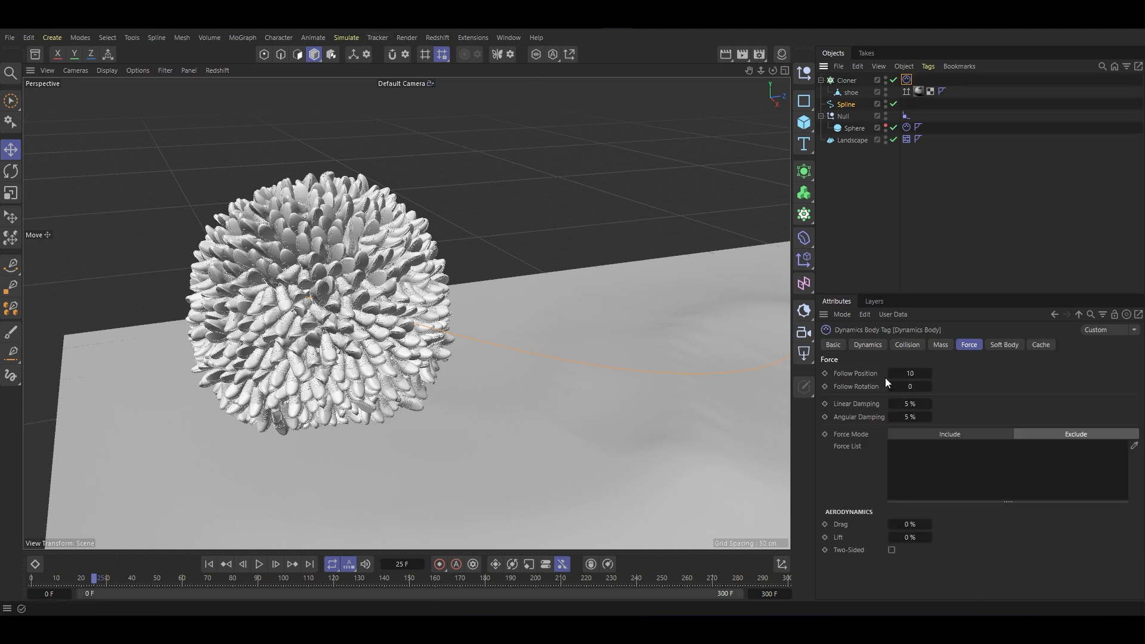
{"action": "left_click", "coordinate": [868, 346]}
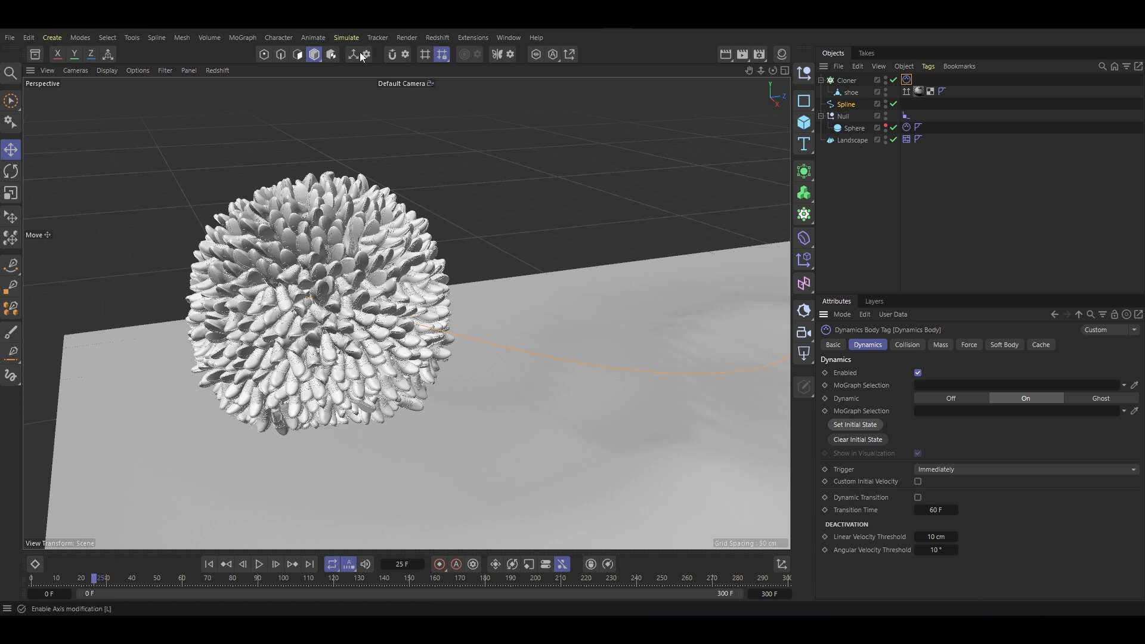
Add a Turbulence force to the scene with nothing else selected.
{"action": "left_click", "coordinate": [991, 188]}
{"action": "left_click", "coordinate": [353, 36]}
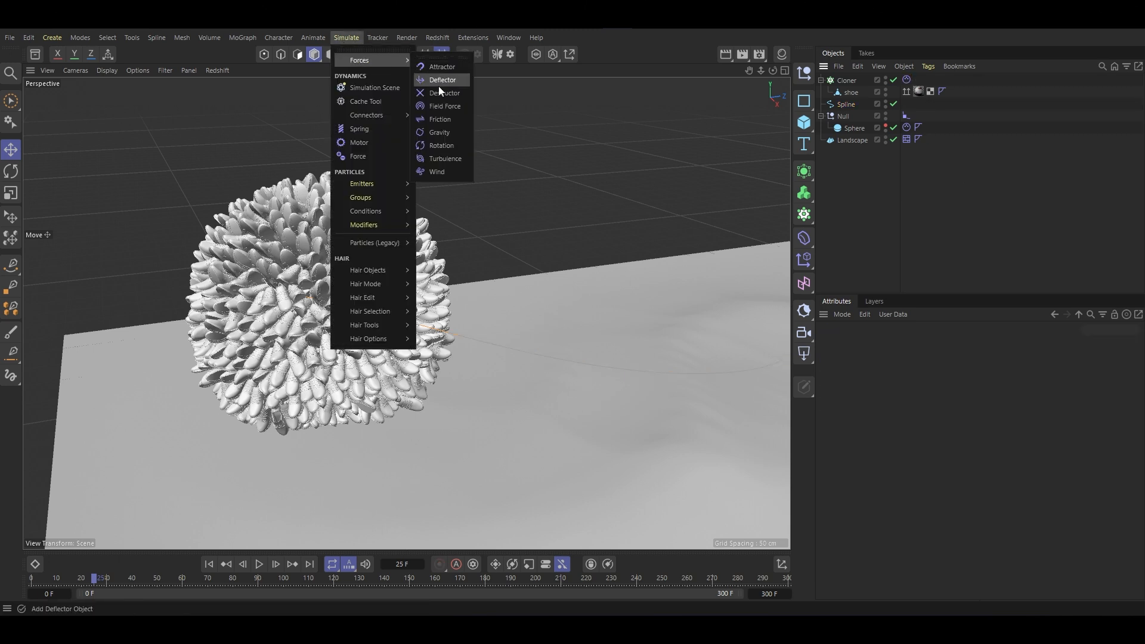
{"action": "mouse_move", "coordinate": [392, 59]}
{"action": "left_click", "coordinate": [433, 153]}
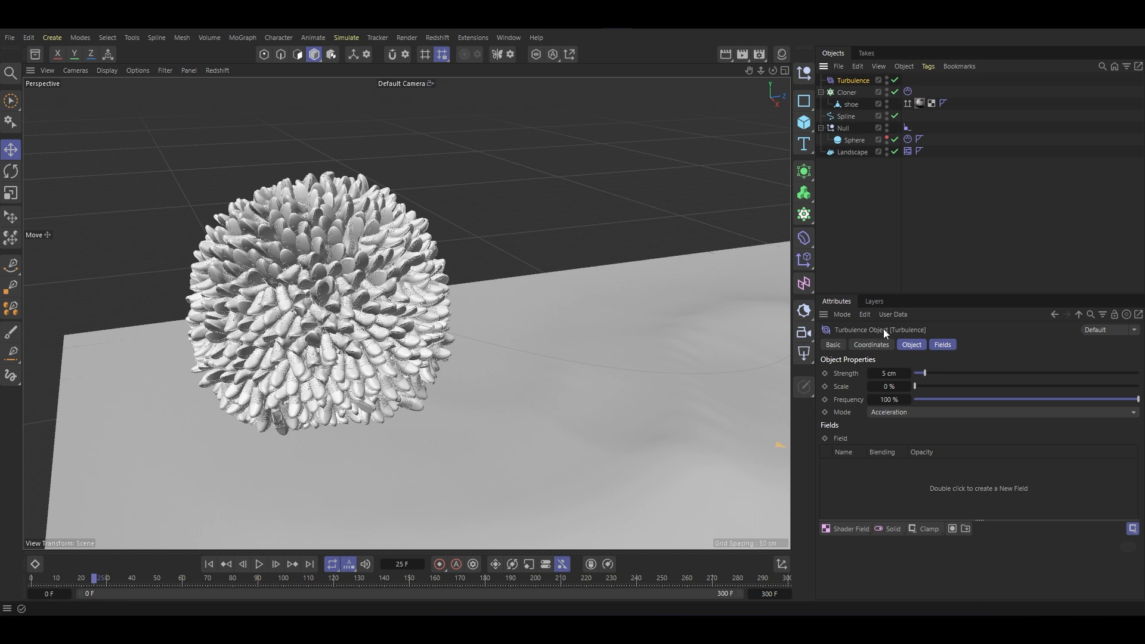
Set the Turbulence strength to 50 cm, scale to 25 % and frequency to 70 %.
{"action": "left_click", "coordinate": [883, 373]}
{"action": "key", "text": "BackSpace"}
{"action": "type", "text": "50"}
{"action": "key", "text": "Tab"}
{"action": "type", "text": "25"}
{"action": "key", "text": "Tab"}
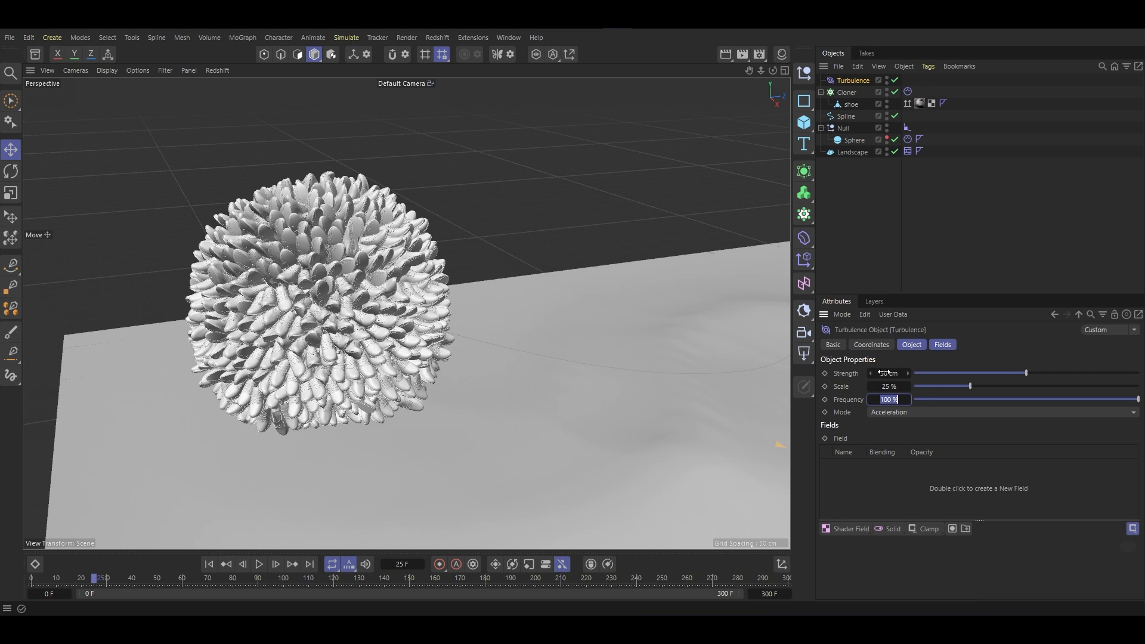
{"action": "type", "text": "70"}
{"action": "key", "text": "Return"}
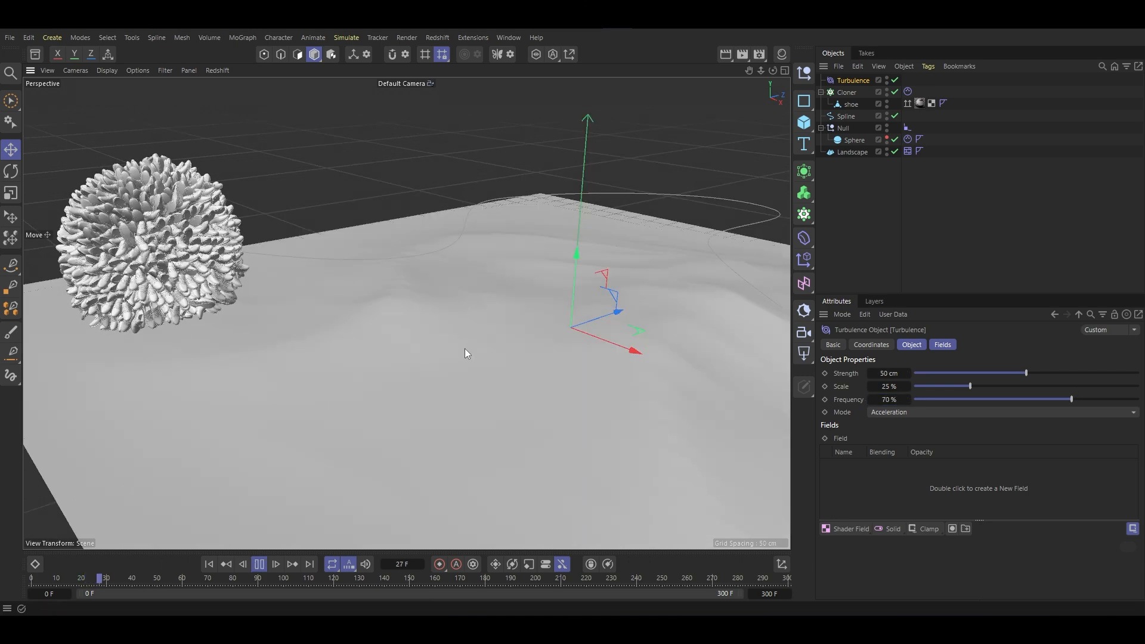
Play the simulation with turbulence and set Follow Position to 7 in the Cloner's dynamics tag forces.
{"action": "left_click_drag", "start_coordinate": [505, 336], "coordinate": [336, 282], "text": "alt"}
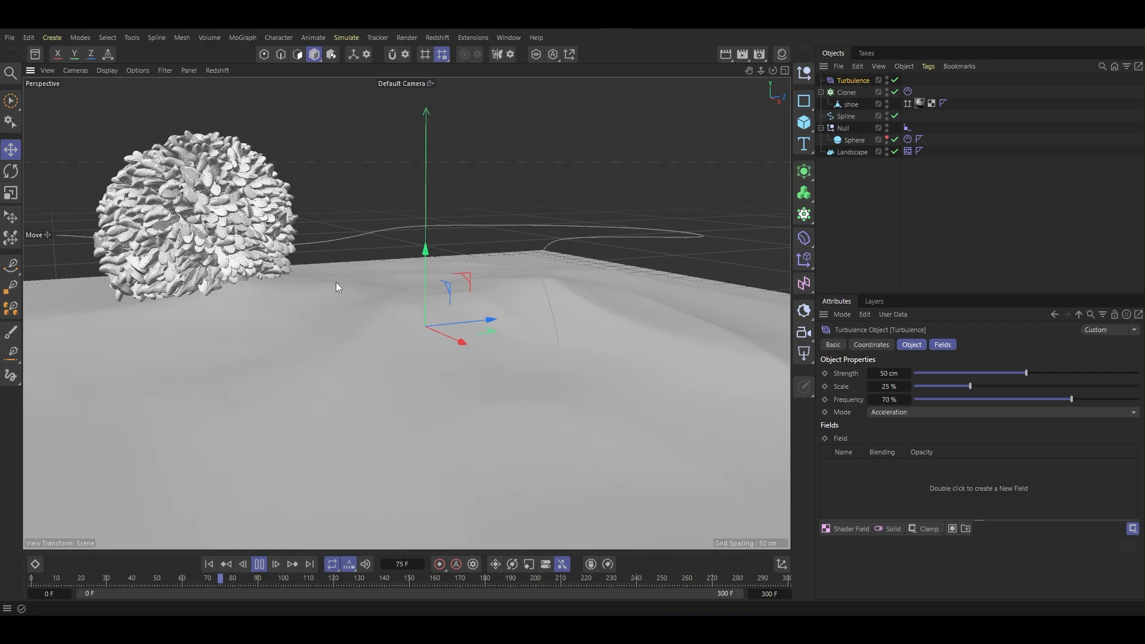
{"action": "left_click_drag", "start_coordinate": [335, 281], "coordinate": [568, 249], "text": "alt"}
{"action": "left_click", "coordinate": [908, 91]}
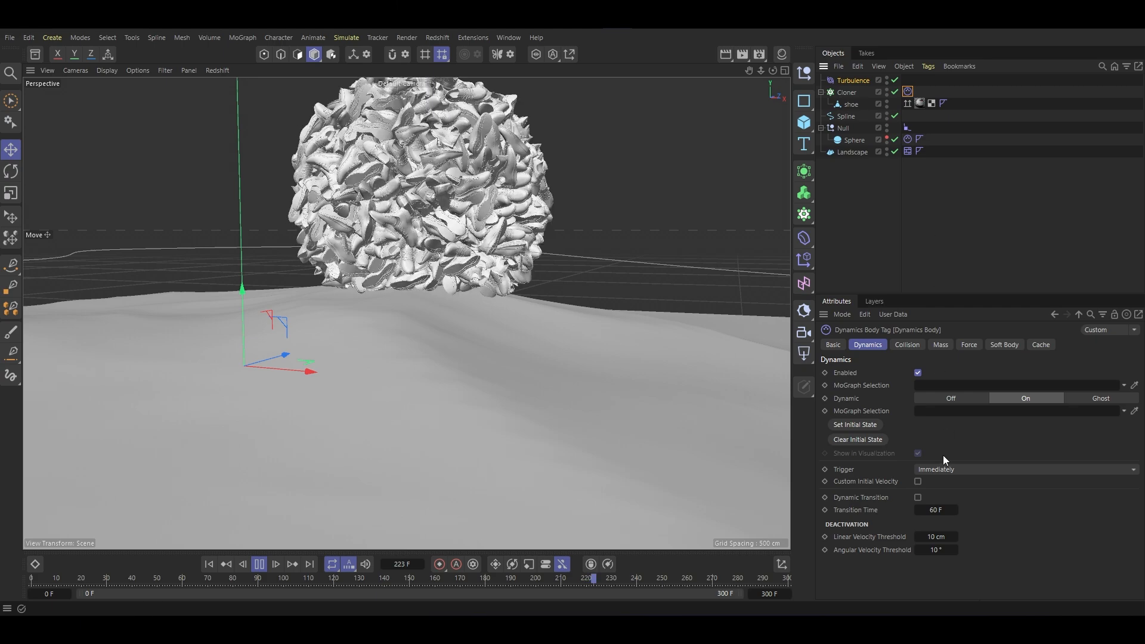
{"action": "left_click", "coordinate": [943, 345]}
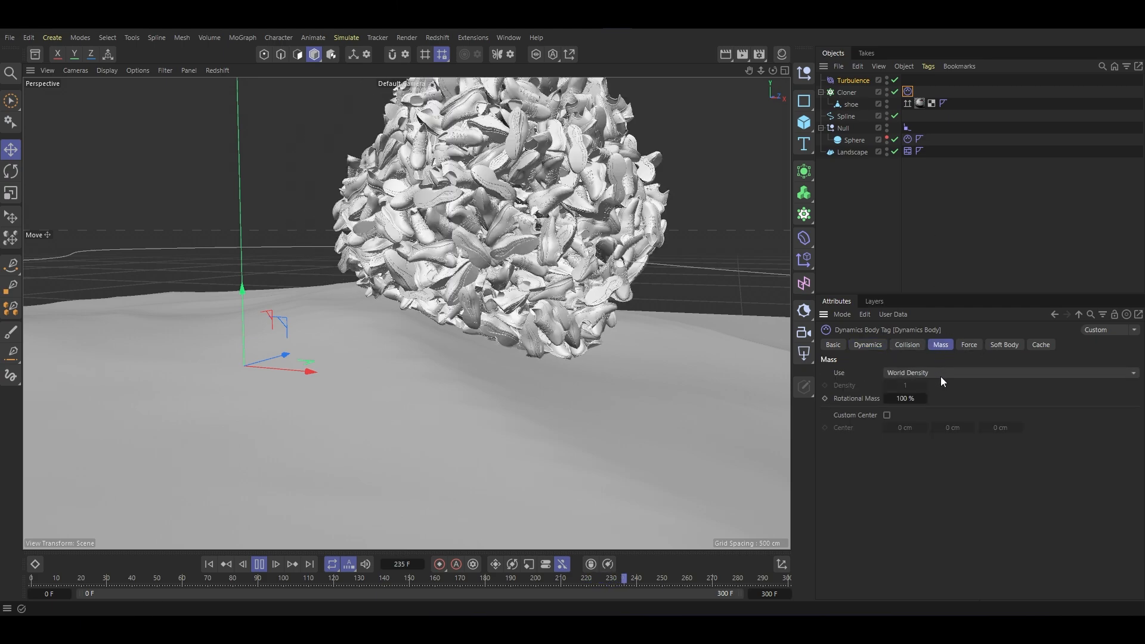
{"action": "left_click", "coordinate": [969, 345]}
{"action": "left_click", "coordinate": [919, 374]}
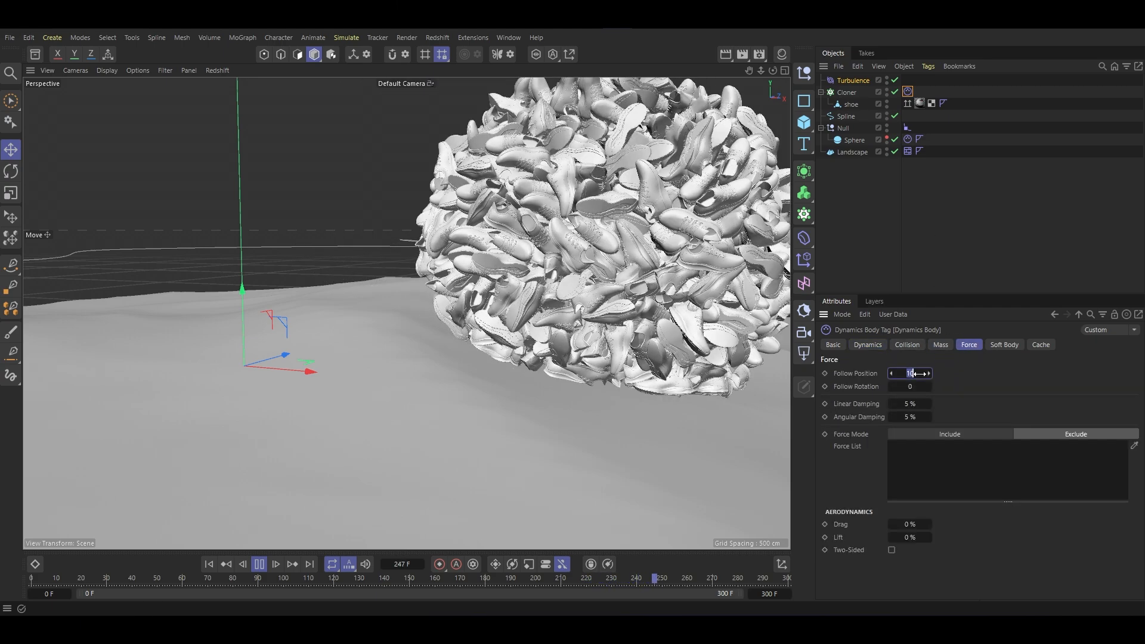
{"action": "type", "text": "7"}
{"action": "key", "text": "Return"}
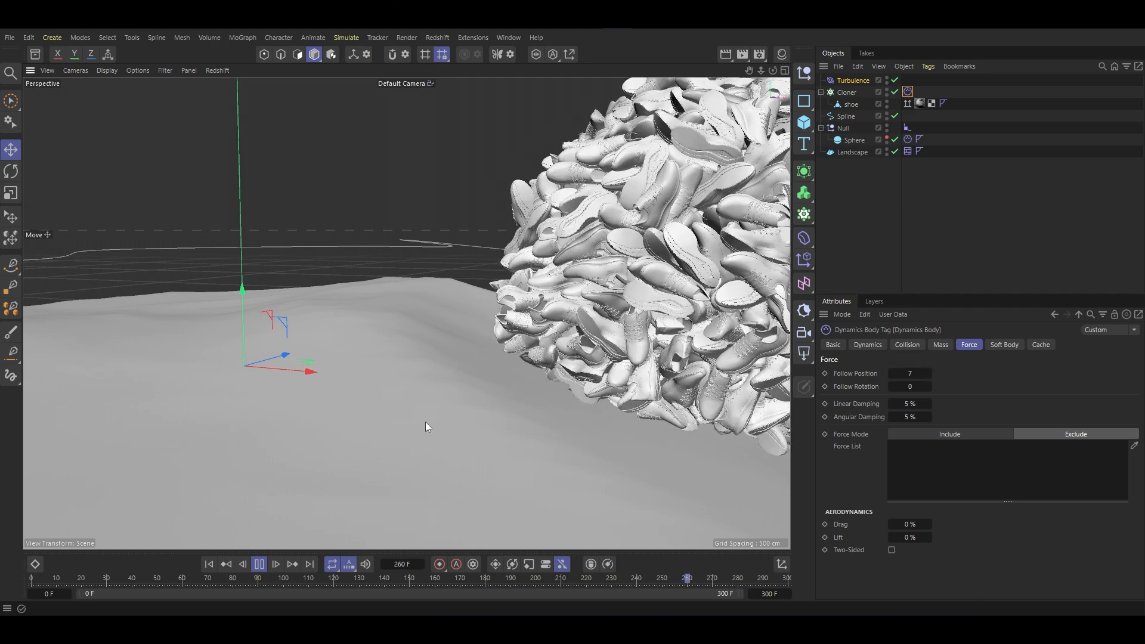
Examine the looser shoe ball during playback, stop the simulation and rewind to frame 0 with the whole landscape in view.
{"action": "scroll", "coordinate": [424, 421], "scroll_direction": "down", "scroll_amount": 2}
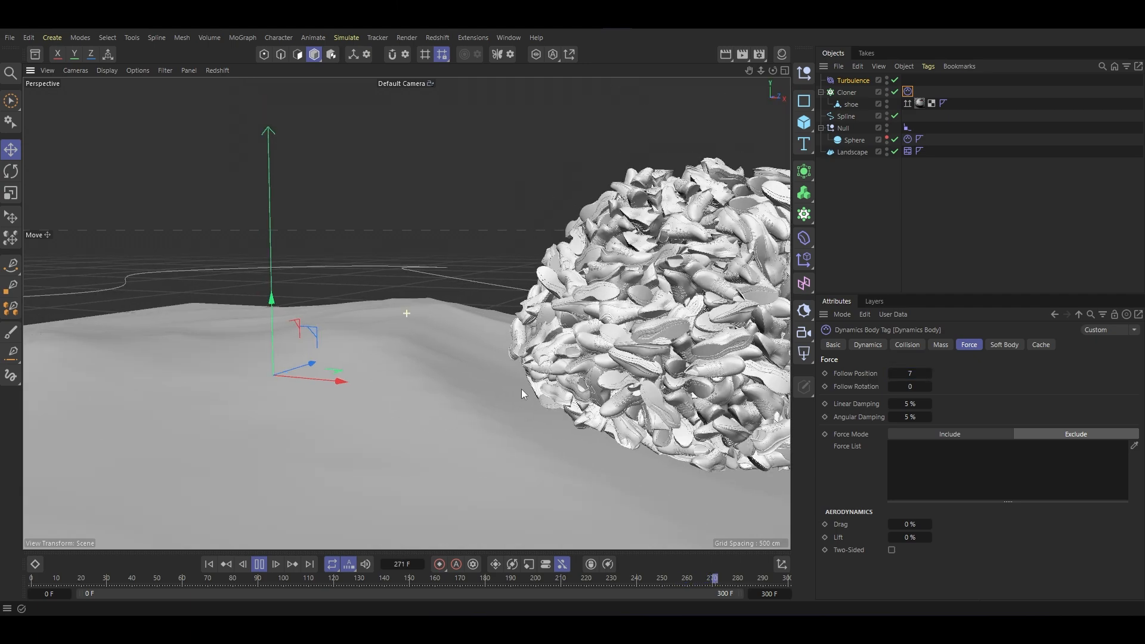
{"action": "scroll", "coordinate": [522, 389], "scroll_direction": "up", "scroll_amount": 2}
{"action": "left_click", "coordinate": [259, 564]}
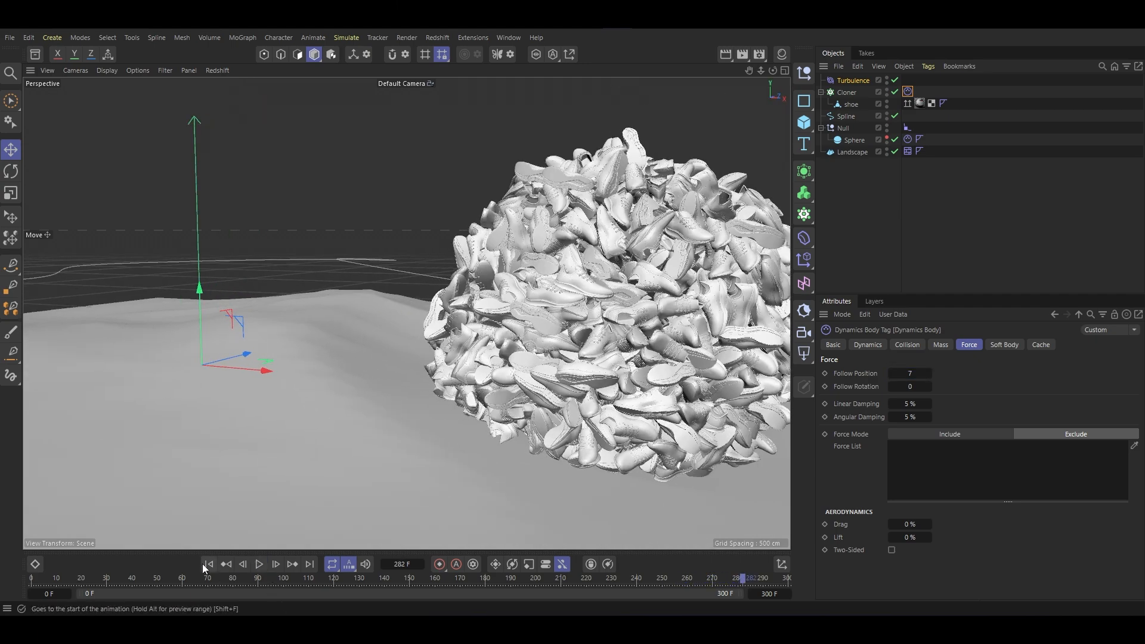
{"action": "left_click", "coordinate": [203, 564]}
{"action": "scroll", "coordinate": [410, 380], "scroll_direction": "down", "scroll_amount": 6}
{"action": "middle_click_drag", "start_coordinate": [310, 377], "coordinate": [447, 377], "text": "alt"}
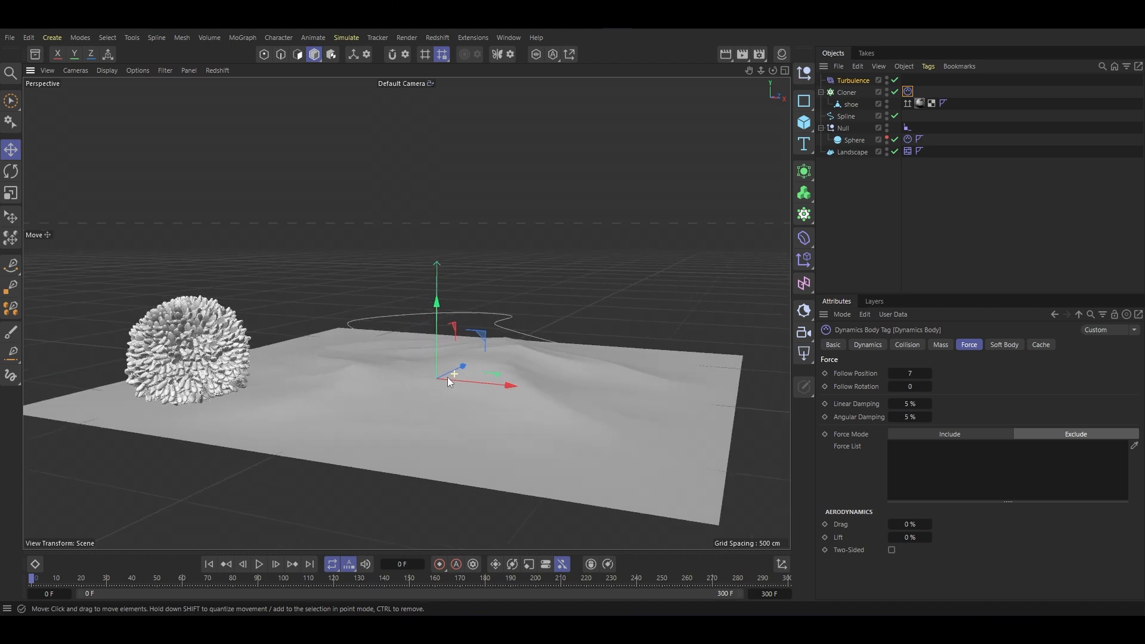
{"action": "left_click_drag", "start_coordinate": [447, 377], "coordinate": [373, 371], "text": "alt"}
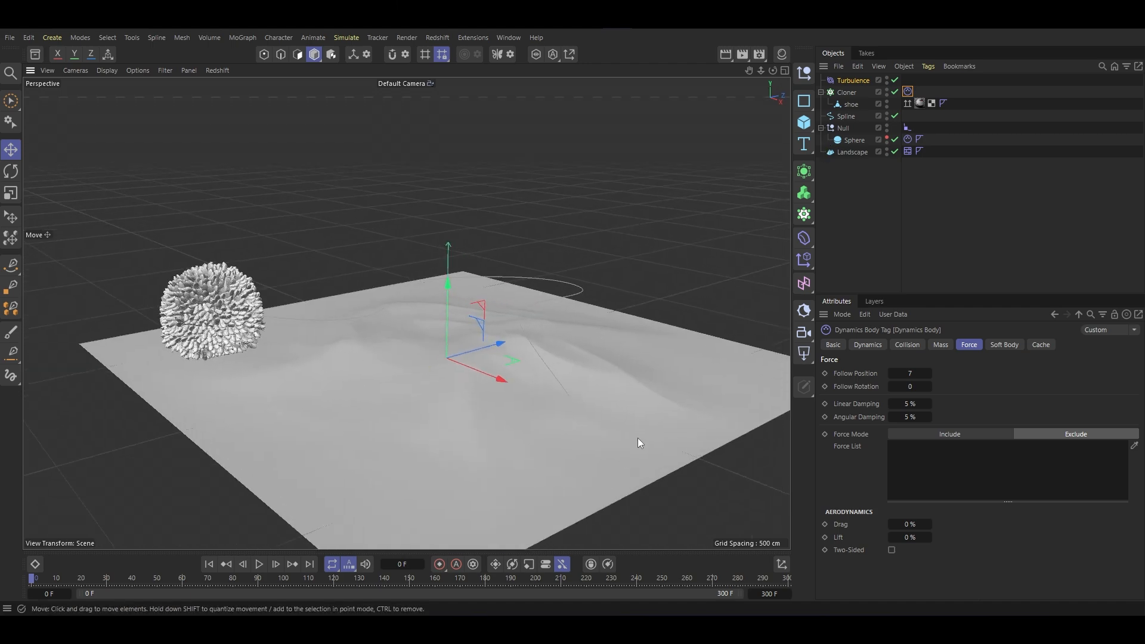
Move the final Position keyframe of the Null's Align to Spline tag to frame 210.
{"action": "left_click", "coordinate": [907, 127]}
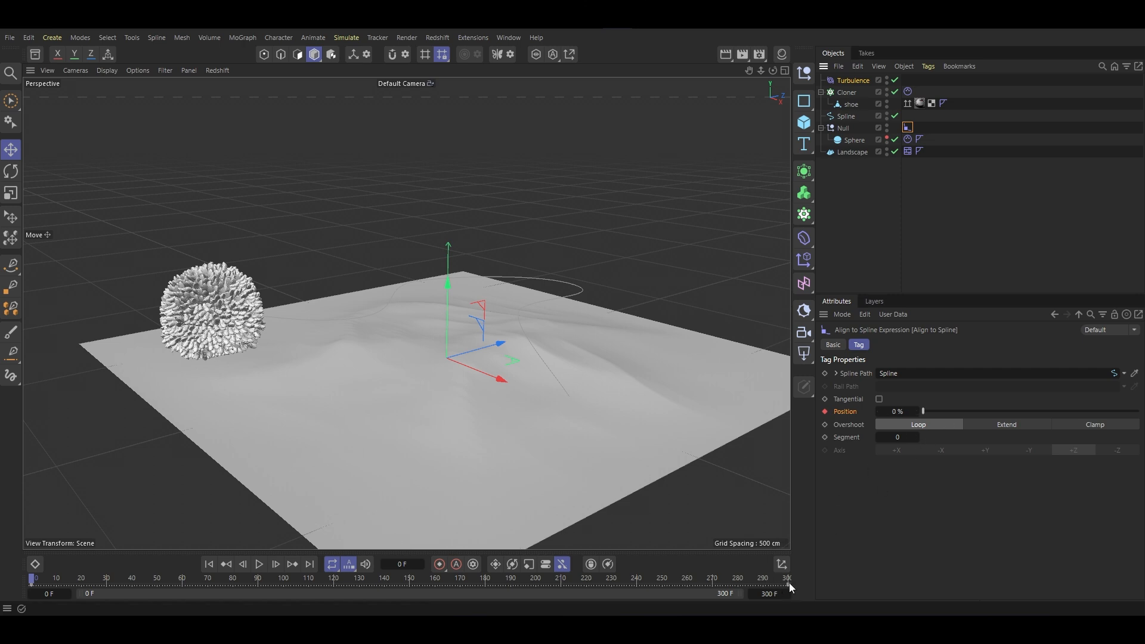
{"action": "left_click_drag", "start_coordinate": [787, 584], "coordinate": [749, 585]}
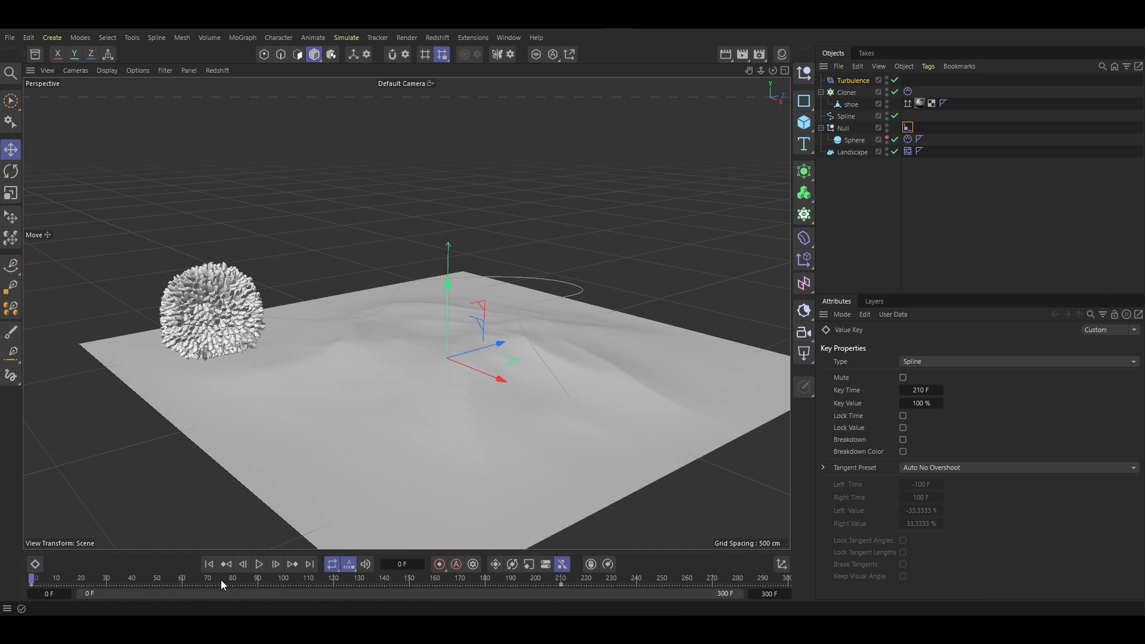
Go to frame 210 and keyframe the Cloner dynamics tag's Follow Position at 7.
{"action": "left_click_drag", "start_coordinate": [74, 588], "coordinate": [563, 594]}
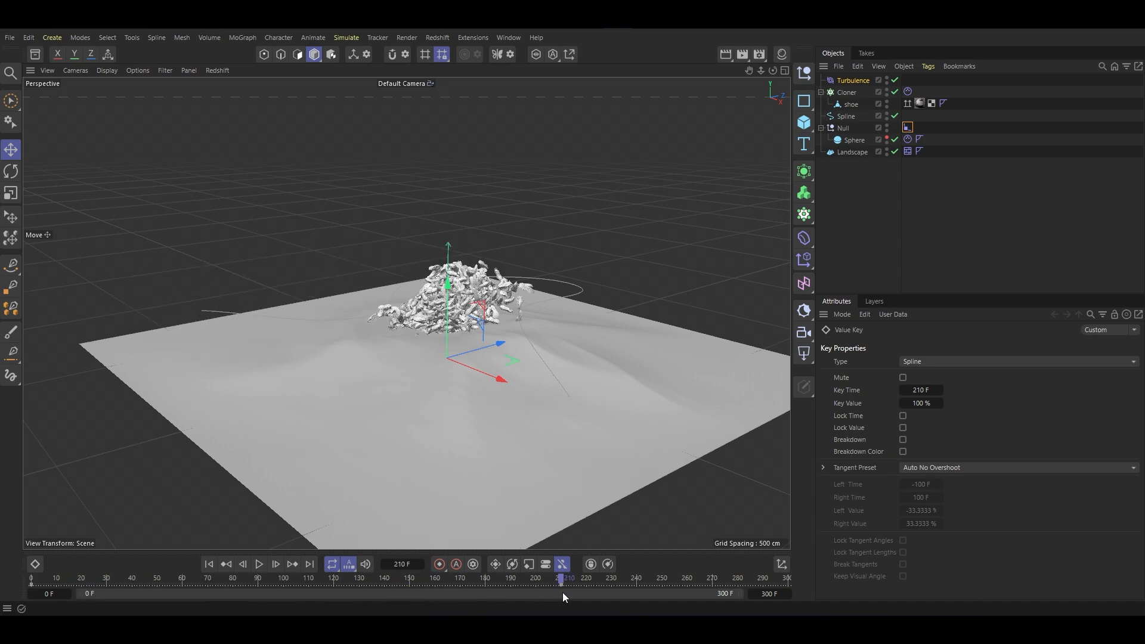
{"action": "left_click", "coordinate": [908, 92]}
{"action": "scroll", "coordinate": [573, 406], "scroll_direction": "up", "scroll_amount": 10}
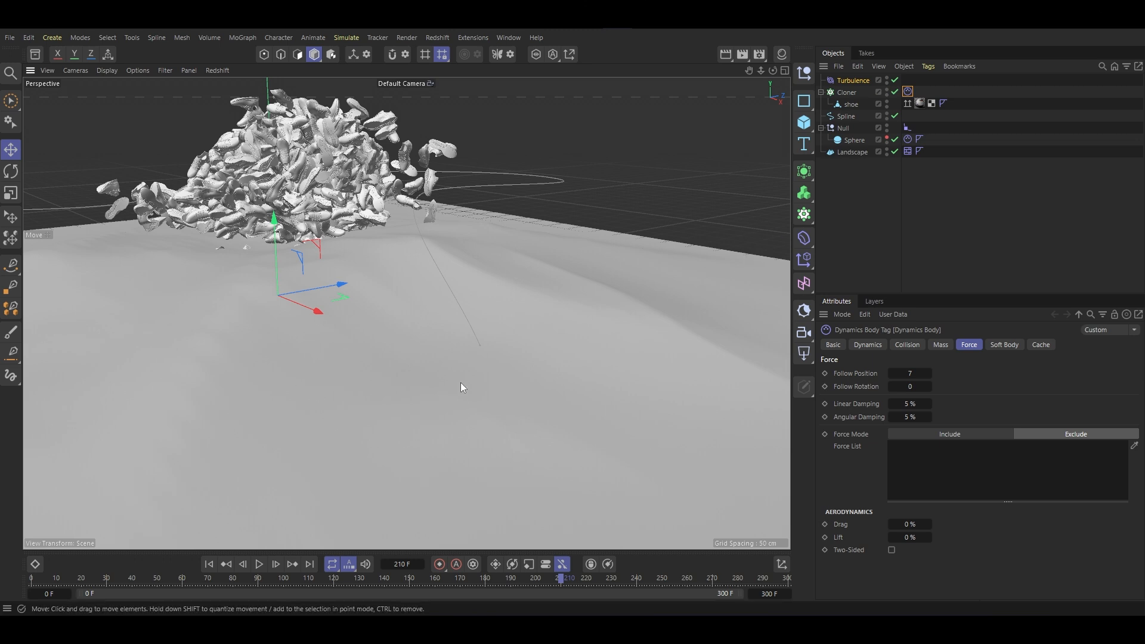
{"action": "left_click", "coordinate": [826, 376]}
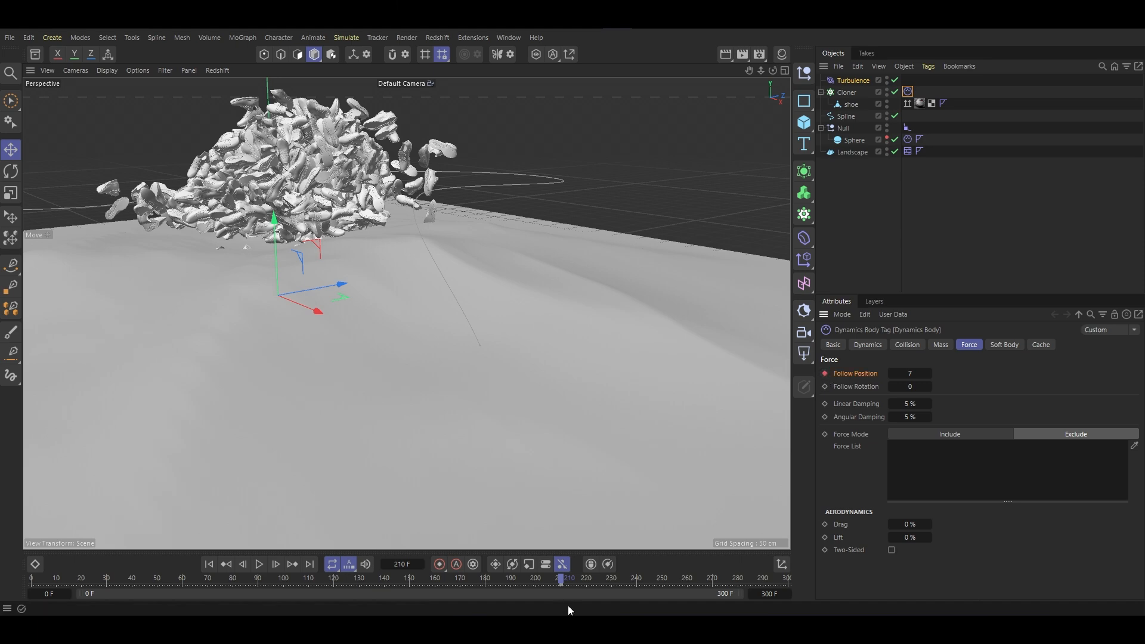
Go to frame 240 and set the Cloner dynamics tag's Follow Position to 0.
{"action": "left_click_drag", "start_coordinate": [578, 578], "coordinate": [638, 585]}
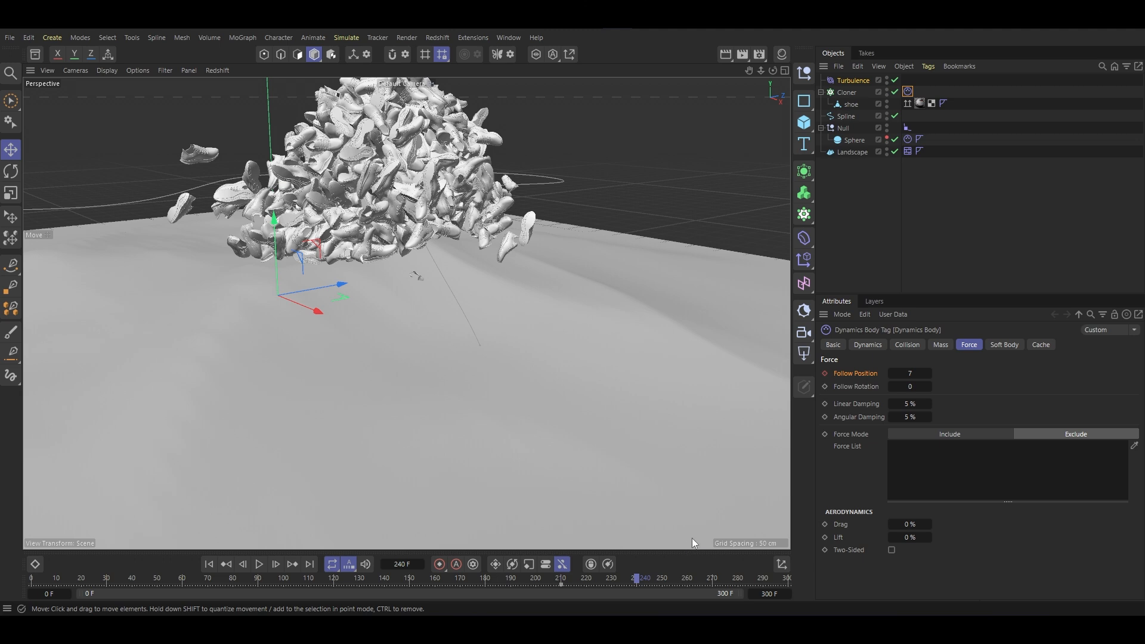
{"action": "left_click", "coordinate": [909, 373]}
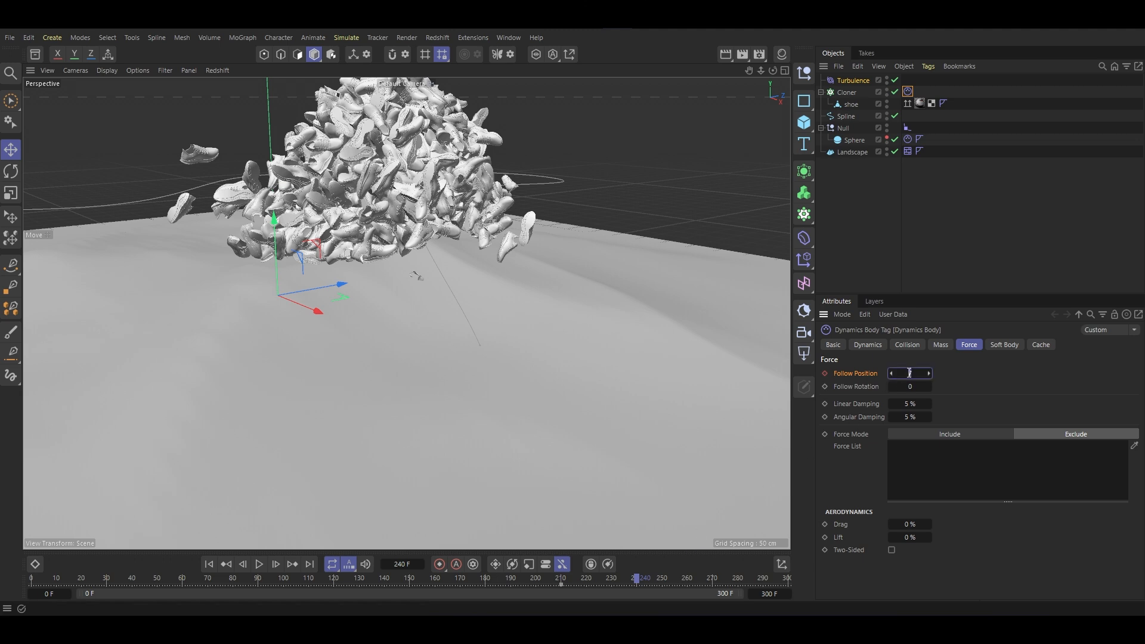
{"action": "type", "text": "0"}
{"action": "key", "text": "Return"}
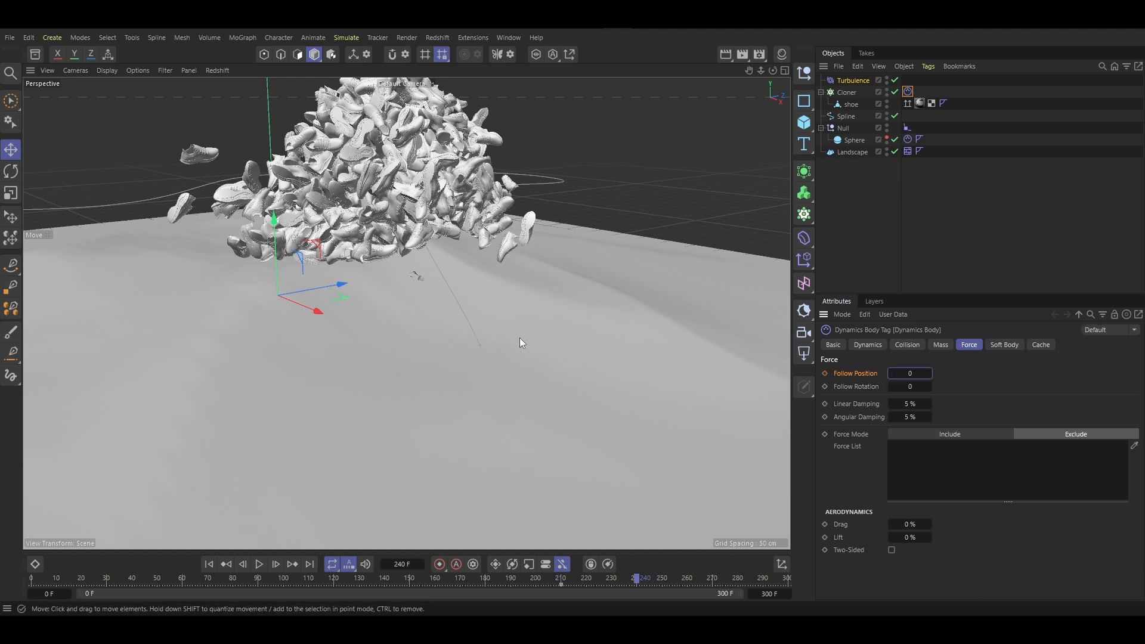
Keyframe the Follow Position value of 0 at frame 240 and play the simulation from frame 0 to examine how the shoes are released.
{"action": "left_click", "coordinate": [825, 373]}
{"action": "scroll", "coordinate": [532, 357], "scroll_direction": "down", "scroll_amount": 5}
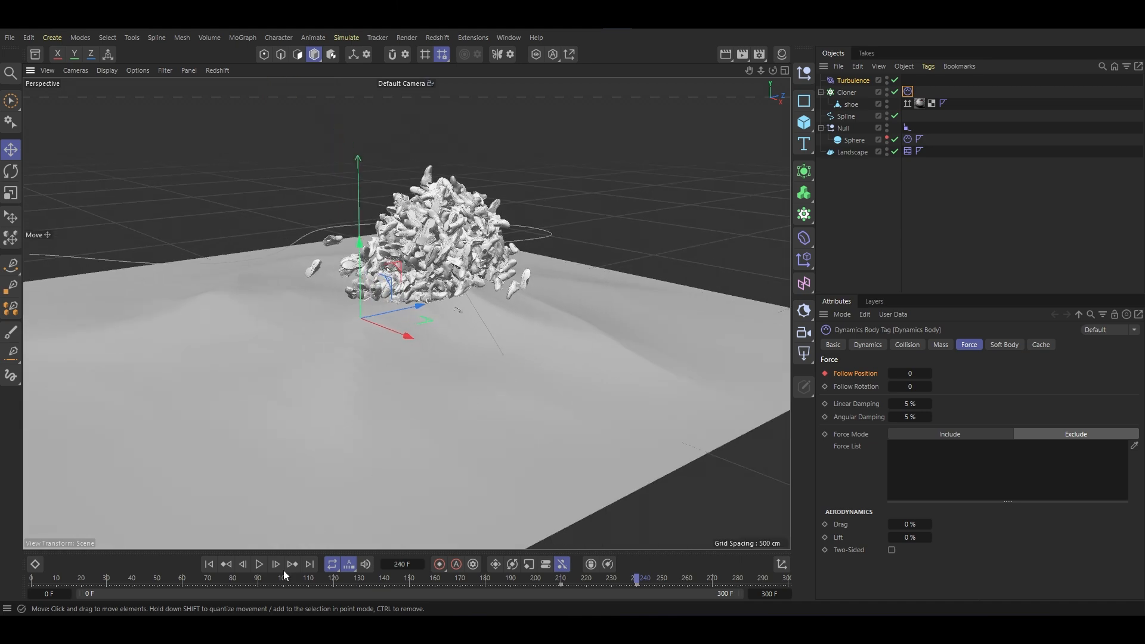
{"action": "left_click", "coordinate": [208, 563]}
{"action": "left_click", "coordinate": [259, 564]}
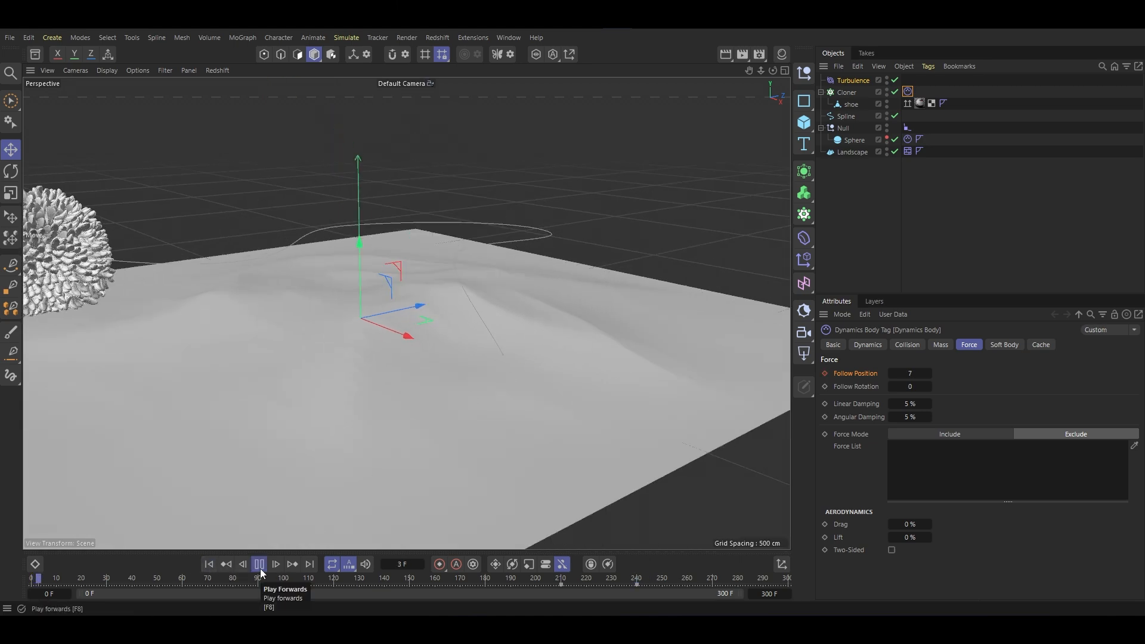
{"action": "scroll", "coordinate": [267, 405], "scroll_direction": "down", "scroll_amount": 2}
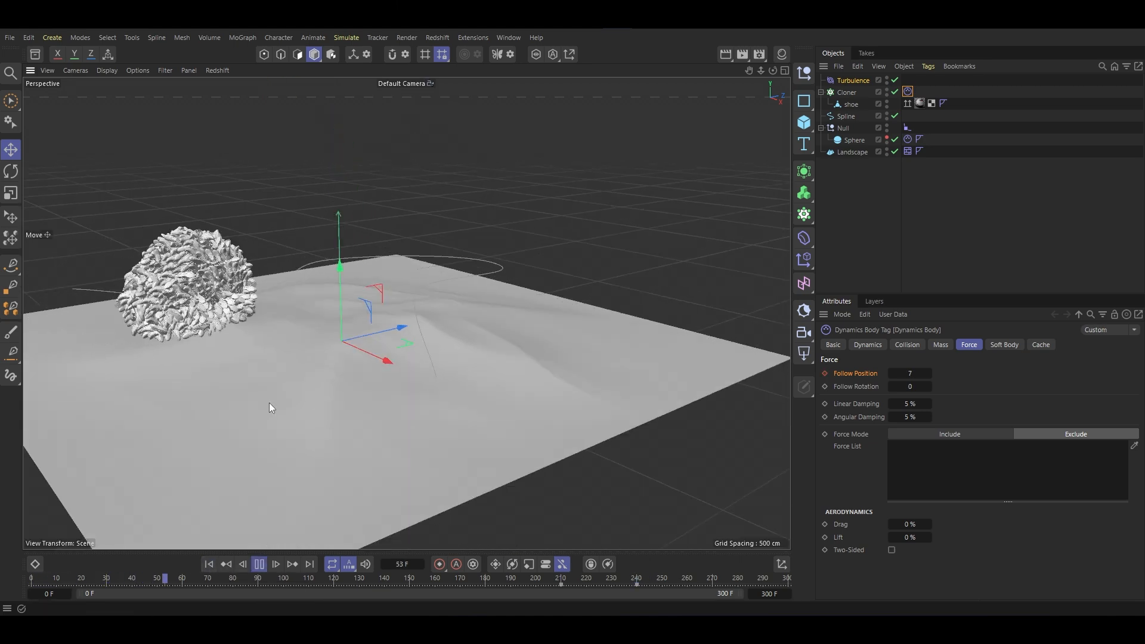
{"action": "left_click_drag", "start_coordinate": [270, 403], "coordinate": [374, 352], "text": "alt"}
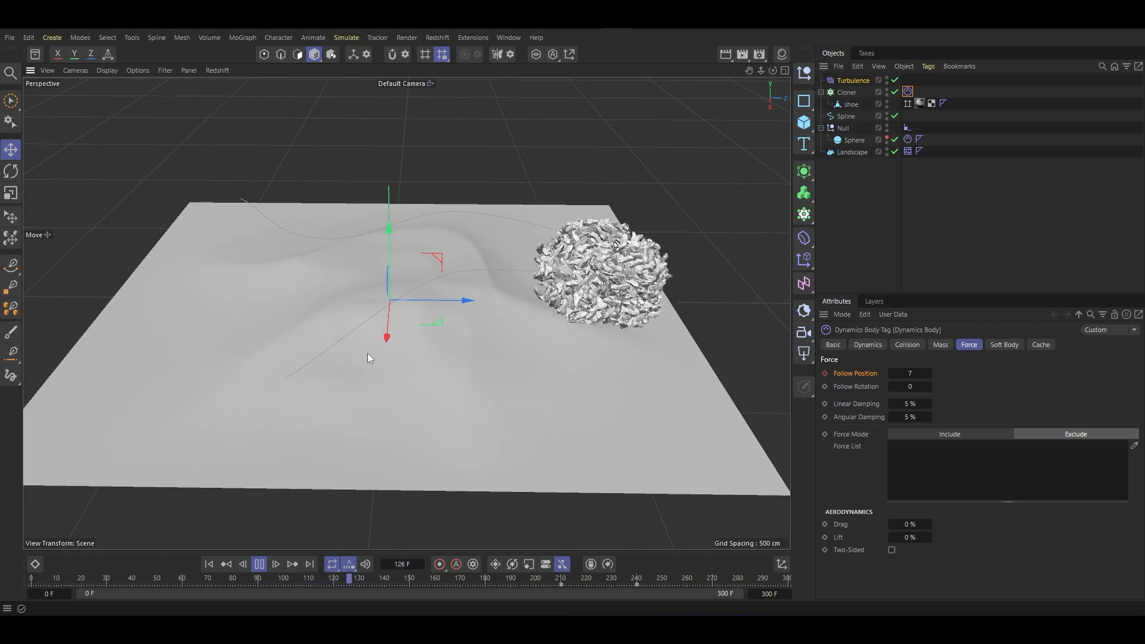
{"action": "left_click_drag", "start_coordinate": [578, 306], "coordinate": [426, 327], "text": "alt"}
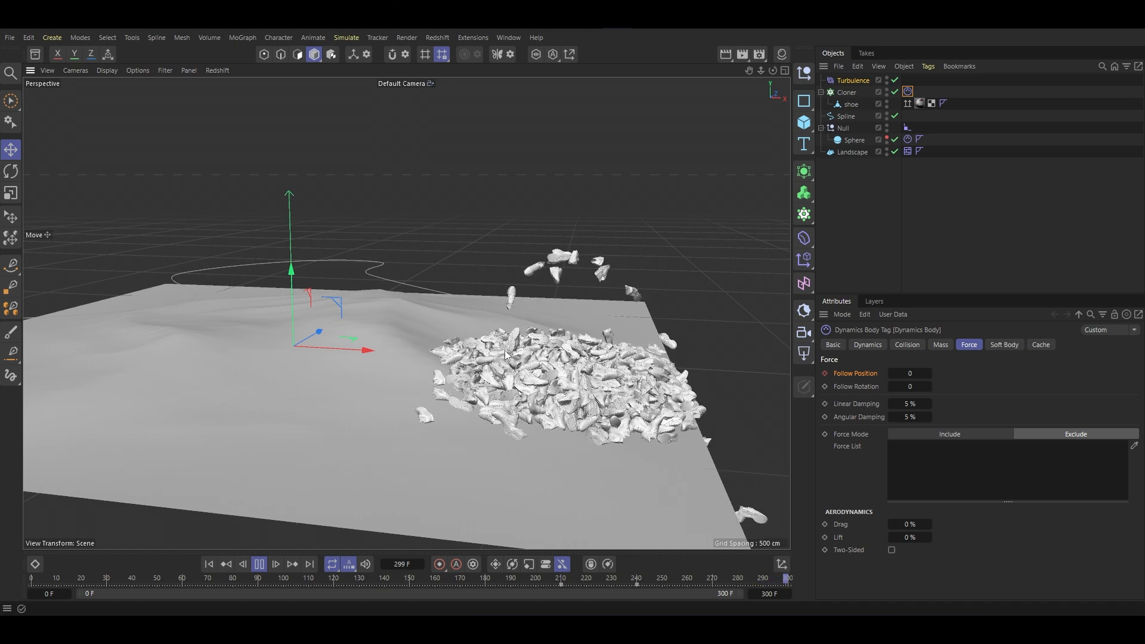
{"action": "left_click", "coordinate": [260, 565]}
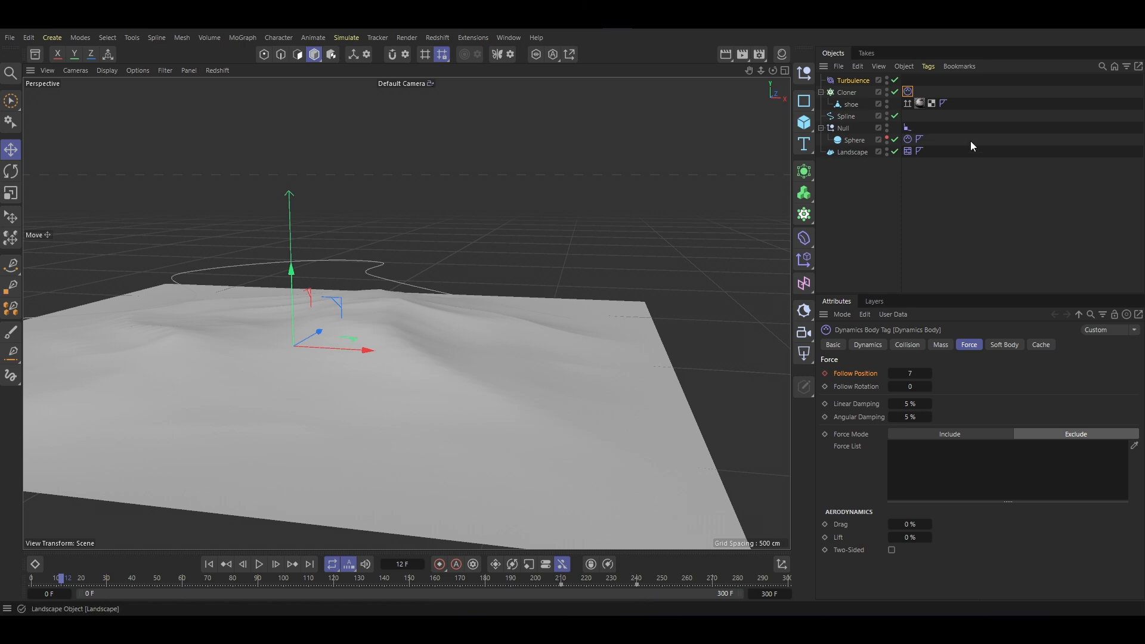
Move the Cloner dynamics tag's Follow Position keyframes so the value 7 sits at frame 150 and the value 0 at frame 210.
{"action": "left_click", "coordinate": [966, 173]}
{"action": "left_click", "coordinate": [906, 92]}
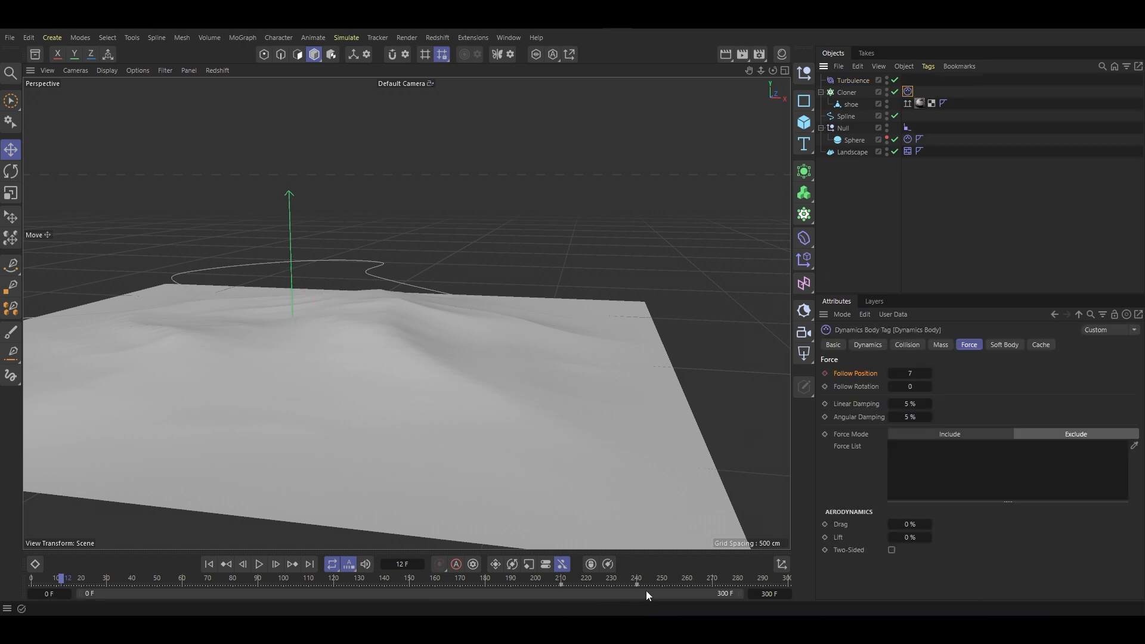
{"action": "left_click_drag", "start_coordinate": [657, 586], "coordinate": [412, 596]}
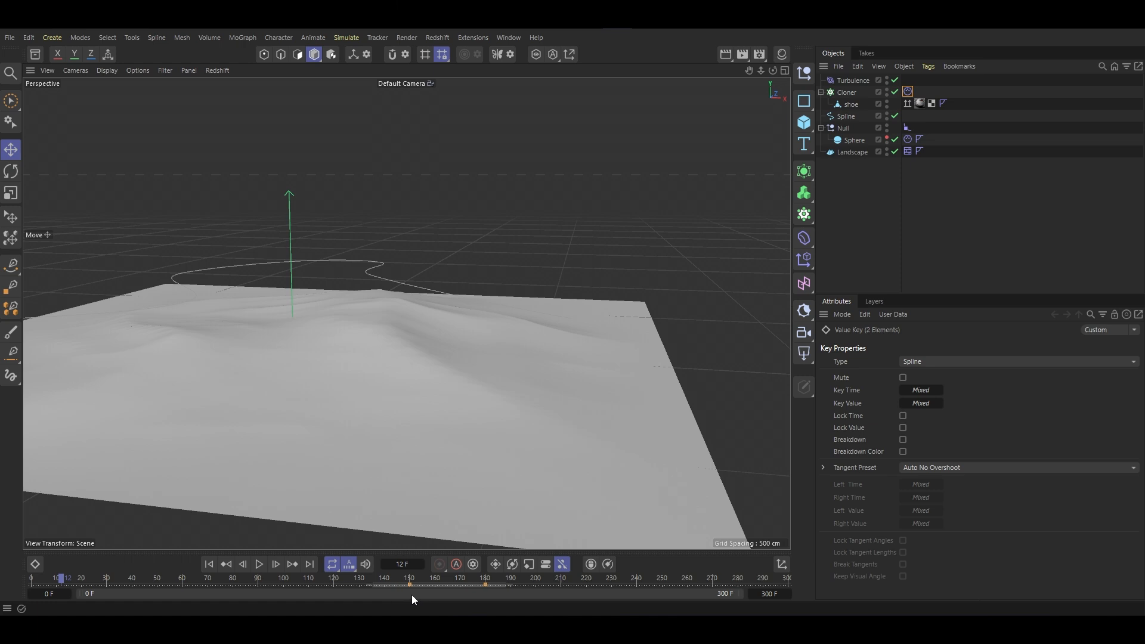
{"action": "left_click", "coordinate": [345, 585]}
{"action": "left_click_drag", "start_coordinate": [484, 585], "coordinate": [563, 589]}
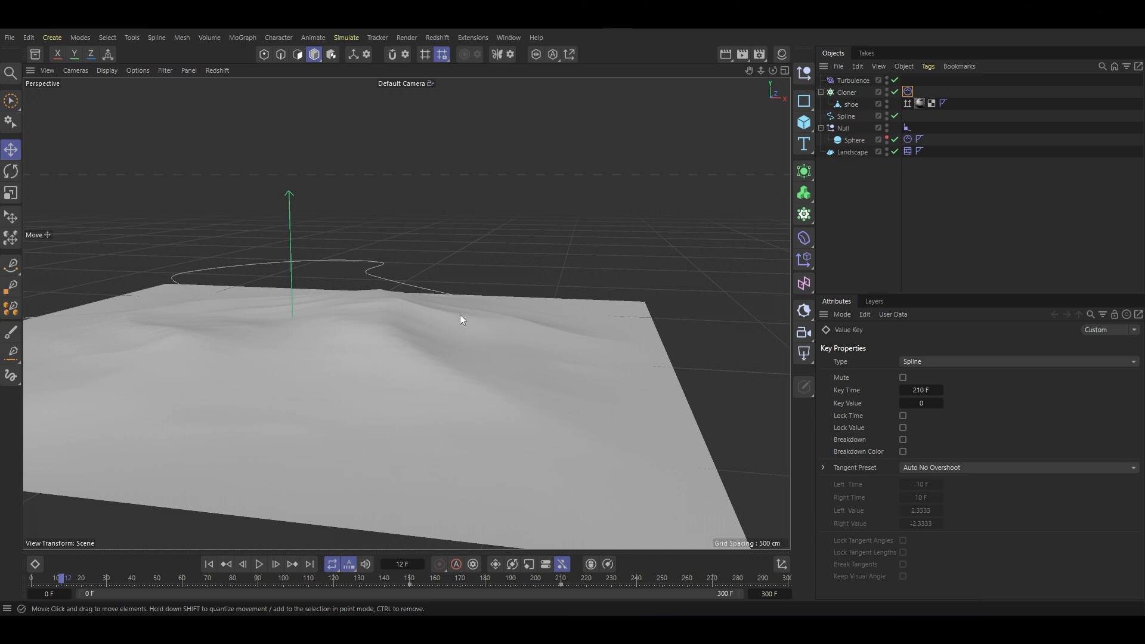
Play the simulation from frame 0 to view the shoe ball crossing the landscape, and stop it at frame 47.
{"action": "left_click", "coordinate": [208, 565]}
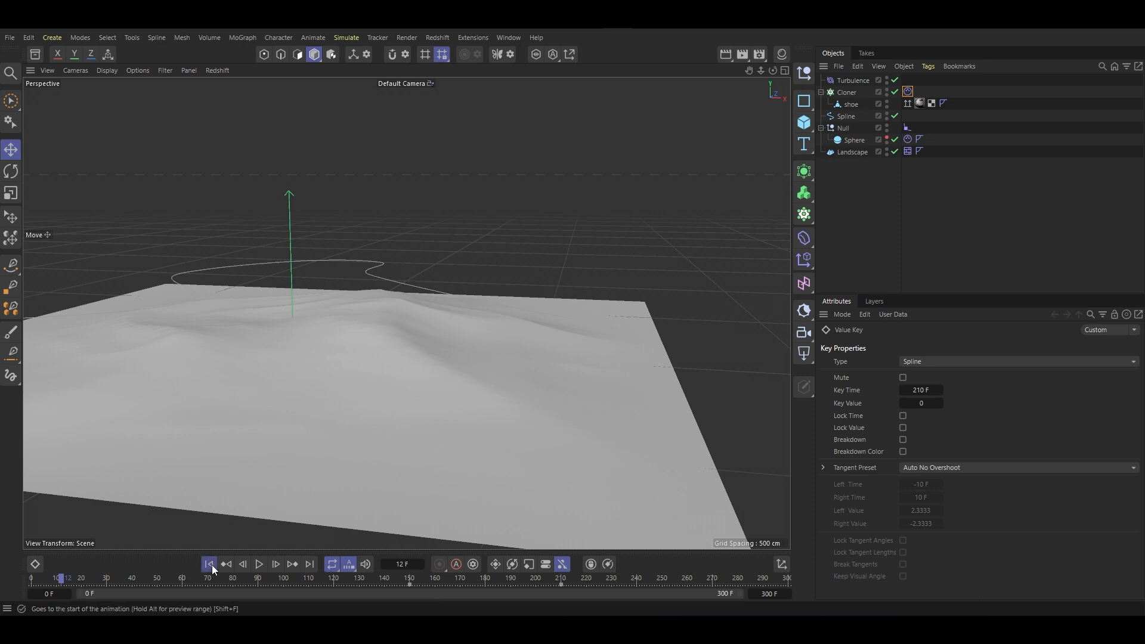
{"action": "left_click", "coordinate": [258, 564]}
{"action": "left_click_drag", "start_coordinate": [400, 427], "coordinate": [300, 390], "text": "alt"}
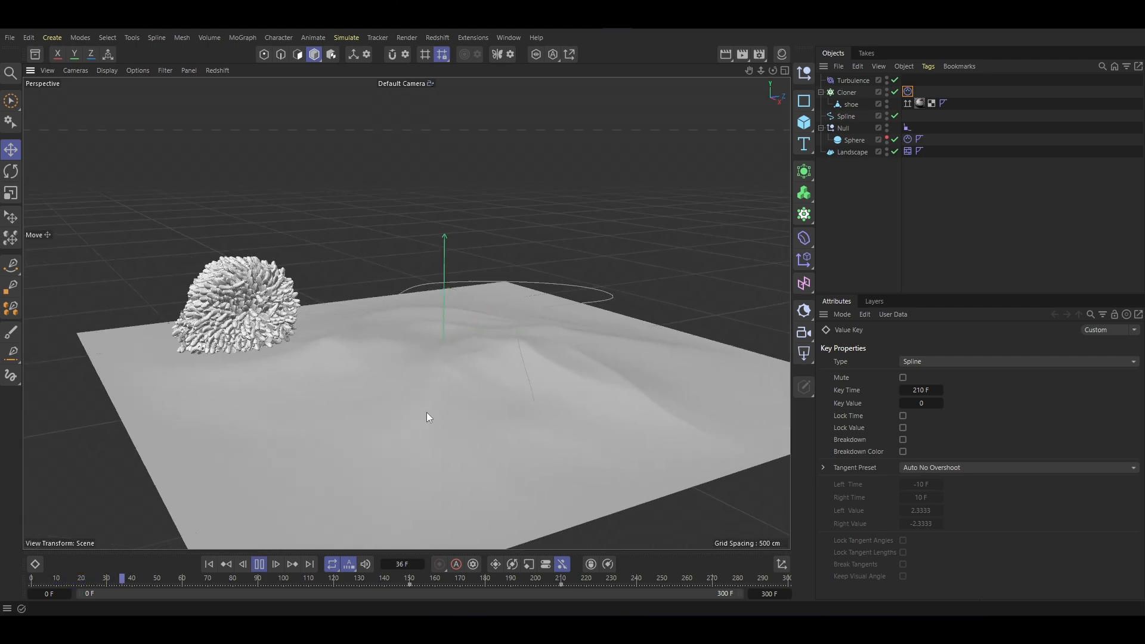
{"action": "left_click_drag", "start_coordinate": [554, 408], "coordinate": [539, 425], "text": "alt"}
{"action": "left_click", "coordinate": [259, 565]}
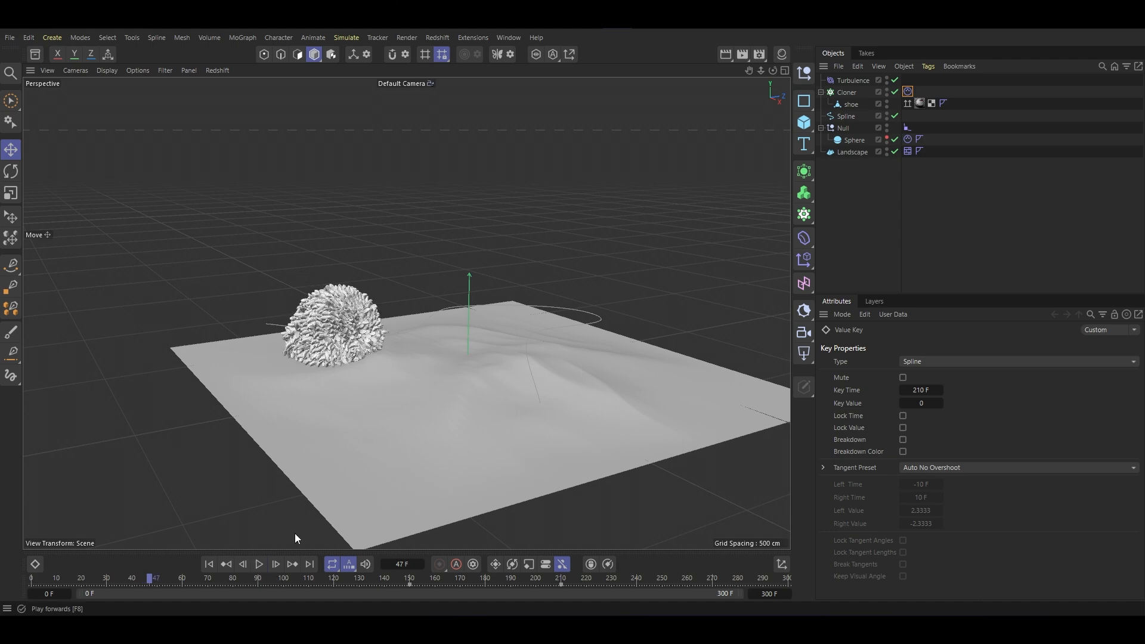
Add a Plane object and move it along its X axis to the landscape edge near the end of the spline path.
{"action": "left_click", "coordinate": [610, 438]}
{"action": "left_click_drag", "start_coordinate": [657, 420], "coordinate": [599, 390], "text": "alt"}
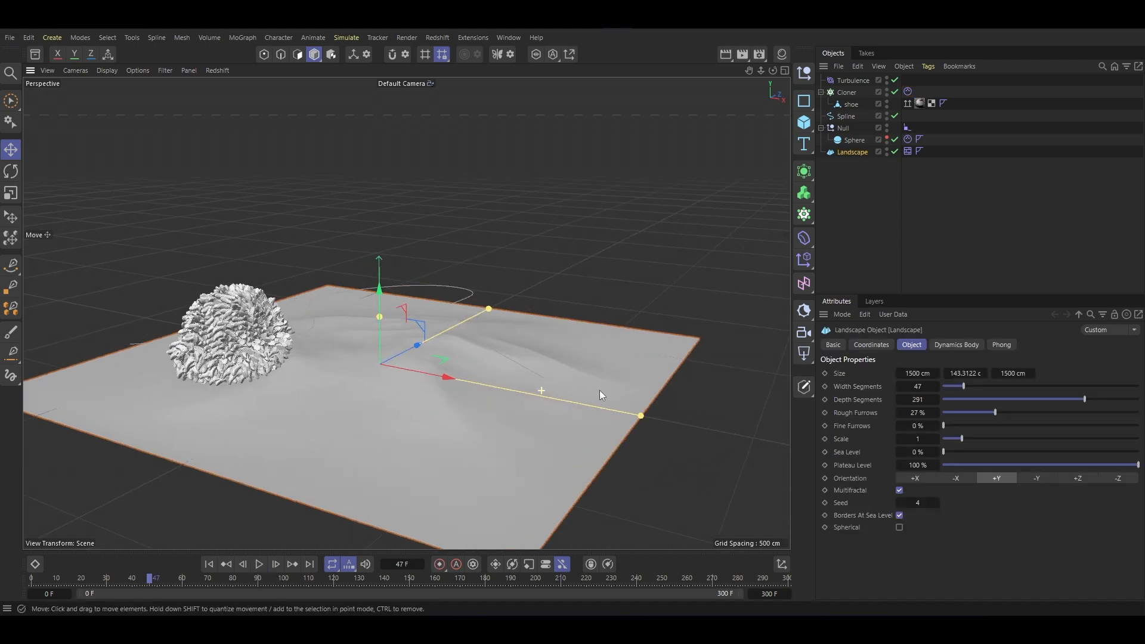
{"action": "left_click_drag", "start_coordinate": [800, 134], "coordinate": [847, 166]}
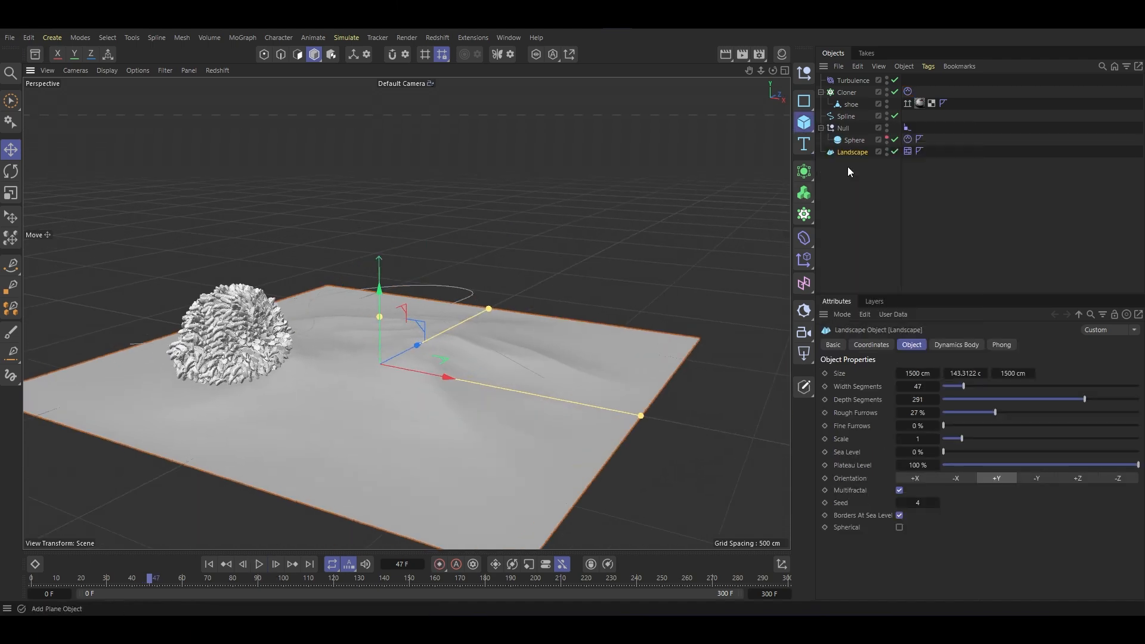
{"action": "left_click_drag", "start_coordinate": [456, 367], "coordinate": [746, 474]}
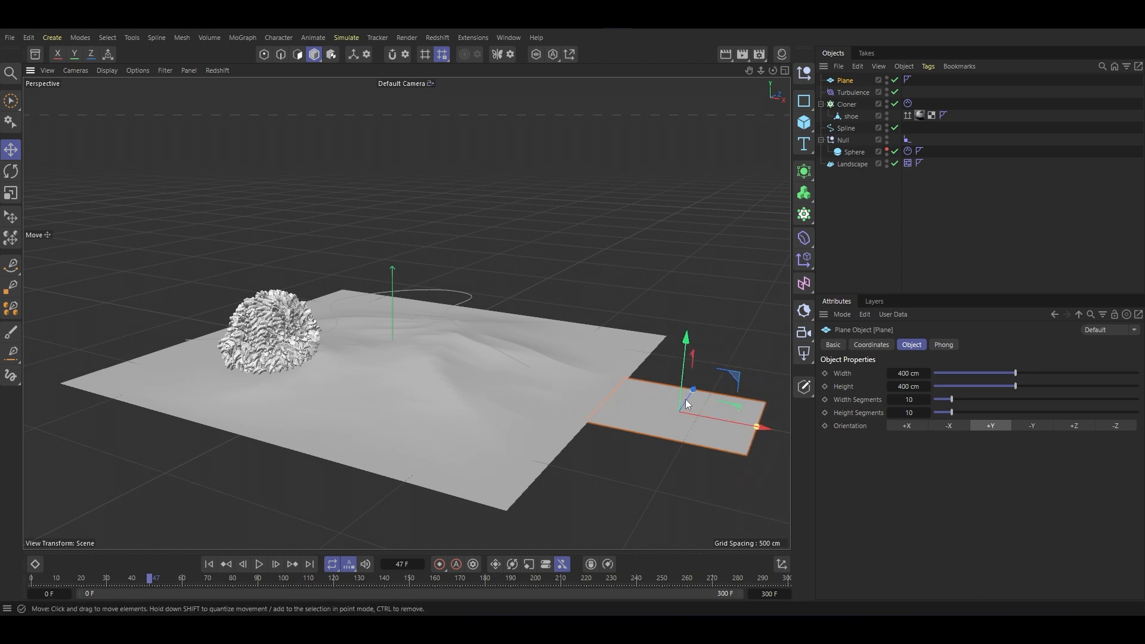
Enlarge the Plane to a height of about 1503 cm and a width of about 807 cm so it extends the landscape's edge.
{"action": "left_click_drag", "start_coordinate": [714, 420], "coordinate": [587, 422], "text": "alt"}
{"action": "left_click_drag", "start_coordinate": [653, 403], "coordinate": [812, 433]}
{"action": "left_click_drag", "start_coordinate": [569, 440], "coordinate": [554, 445]}
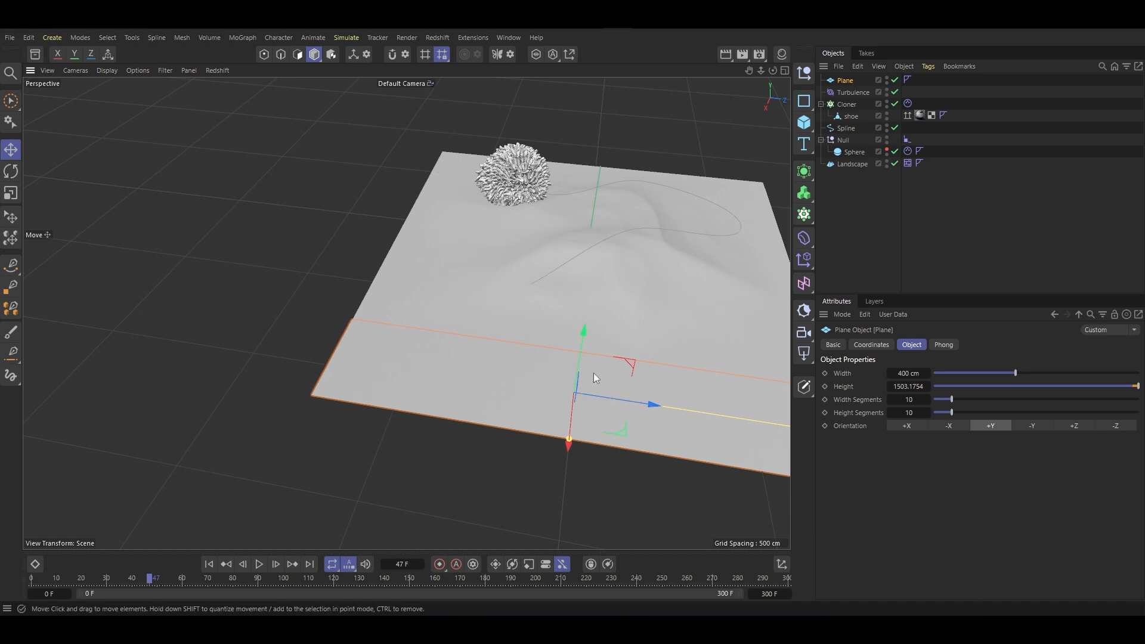
{"action": "left_click_drag", "start_coordinate": [596, 378], "coordinate": [670, 395], "text": "alt"}
{"action": "left_click_drag", "start_coordinate": [518, 350], "coordinate": [471, 316], "text": "alt"}
Place the Plane below Landscape in the object hierarchy and copy the Landscape's Dynamics Body tag onto it.
{"action": "left_click_drag", "start_coordinate": [850, 82], "coordinate": [856, 197]}
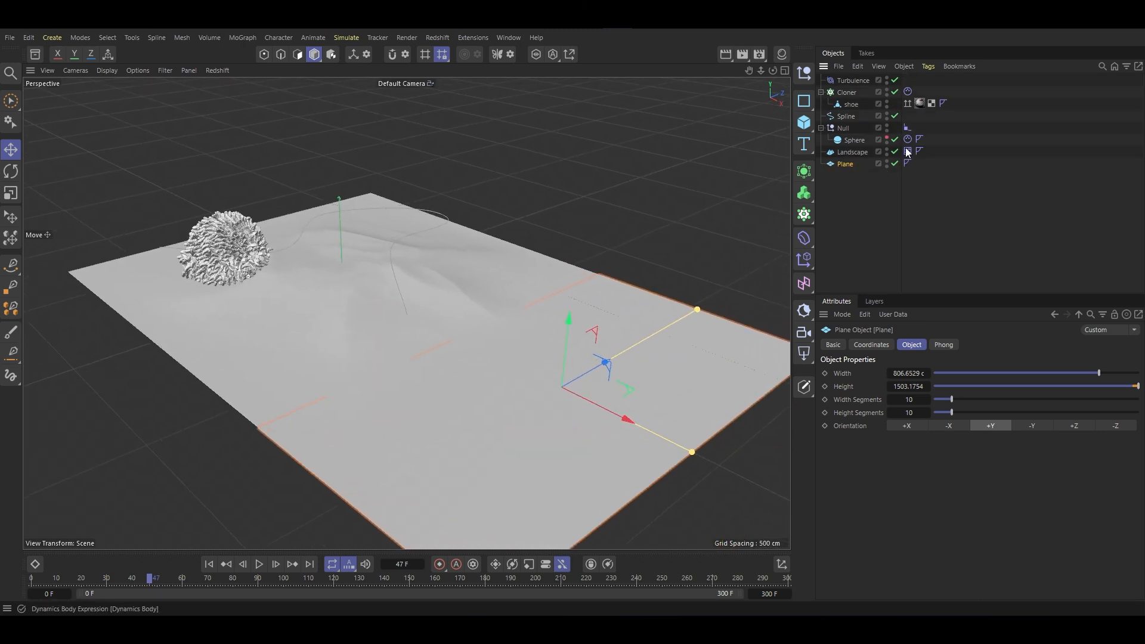
{"action": "left_click", "coordinate": [907, 151]}
{"action": "mouse_move", "coordinate": [907, 153]}
{"action": "left_mouse_down"}
{"action": "mouse_move", "coordinate": [926, 153]}
{"action": "mouse_move", "coordinate": [922, 165]}
{"action": "left_mouse_up"}
Play the simulation from frame 0, examine the shoes spilling across the landscape and plane, and stop near frame 284.
{"action": "left_click", "coordinate": [210, 565]}
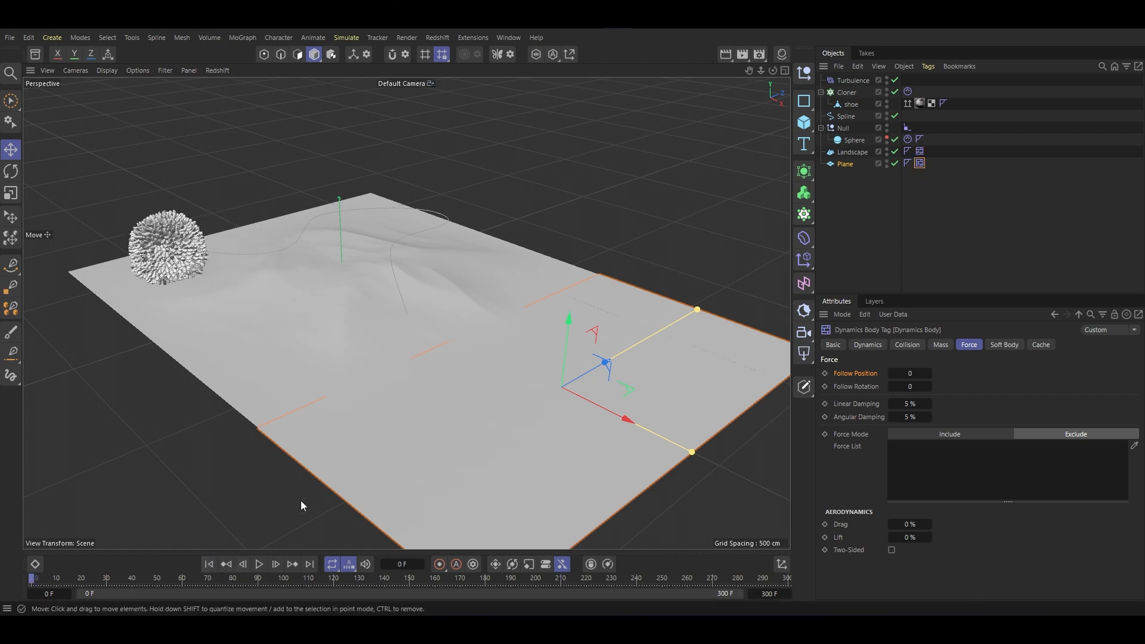
{"action": "left_click", "coordinate": [258, 564]}
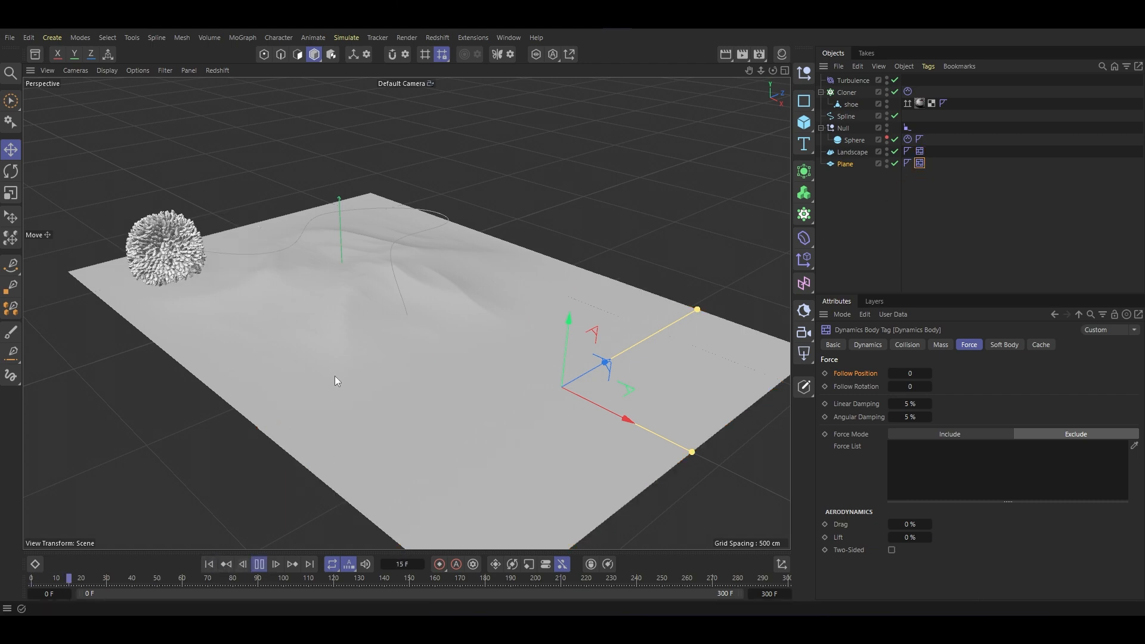
{"action": "left_click_drag", "start_coordinate": [335, 376], "coordinate": [626, 382], "text": "alt"}
{"action": "left_click", "coordinate": [439, 262]}
{"action": "left_click", "coordinate": [908, 92]}
{"action": "left_click_drag", "start_coordinate": [457, 390], "coordinate": [507, 370], "text": "alt"}
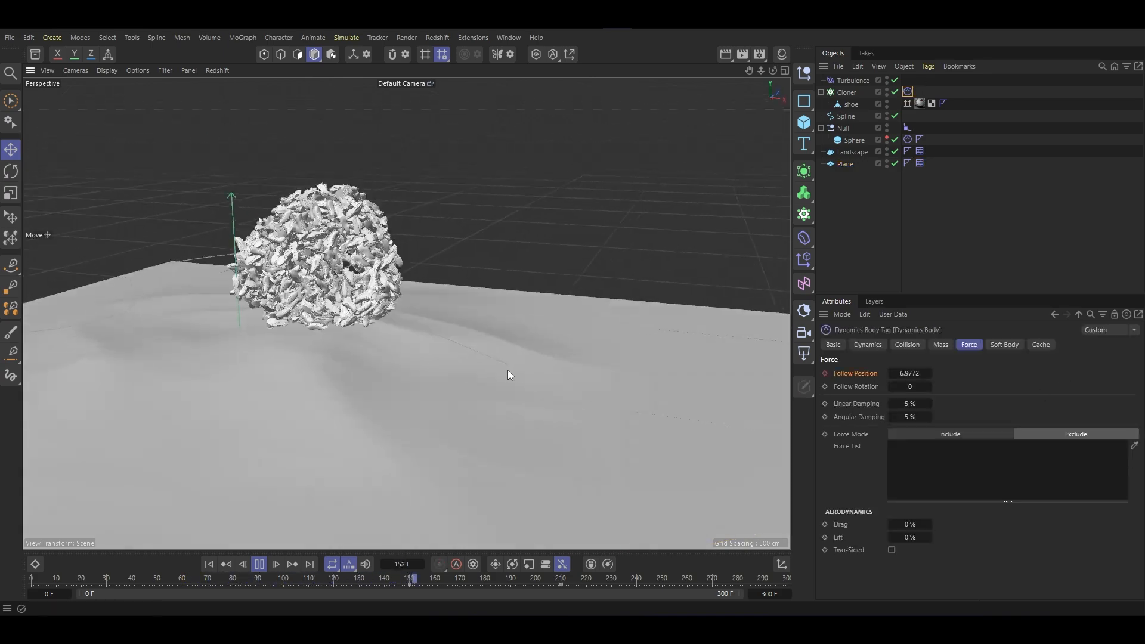
{"action": "scroll", "coordinate": [510, 375], "scroll_direction": "down", "scroll_amount": 3}
{"action": "middle_click_drag", "start_coordinate": [526, 340], "coordinate": [497, 260], "text": "alt"}
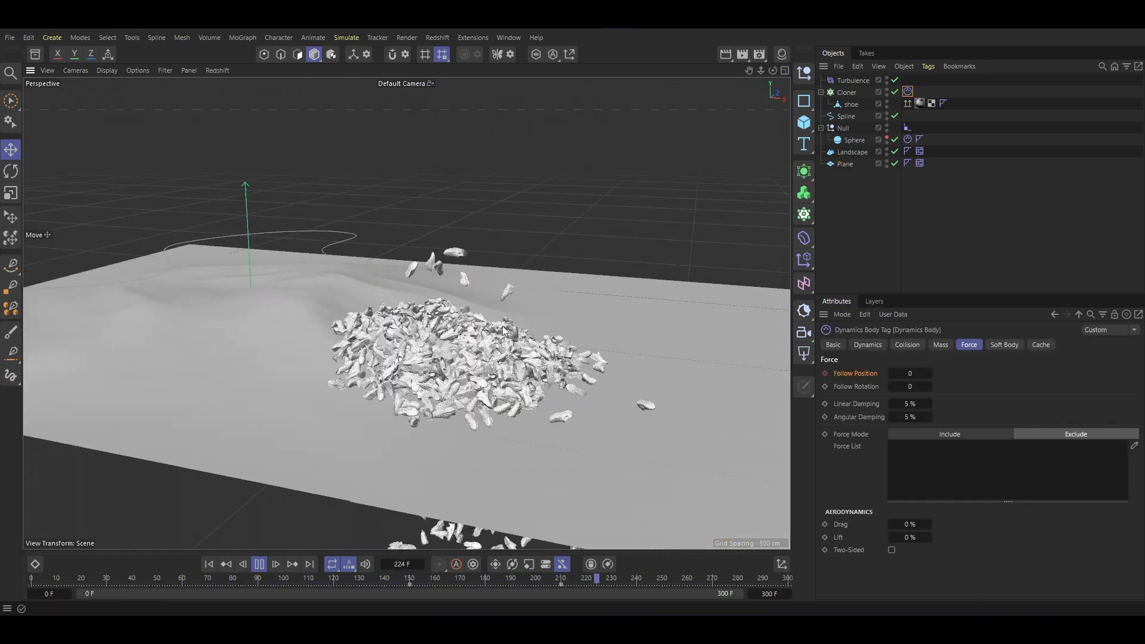
{"action": "scroll", "coordinate": [498, 258], "scroll_direction": "up", "scroll_amount": 6}
{"action": "left_click_drag", "start_coordinate": [464, 348], "coordinate": [436, 330], "text": "alt"}
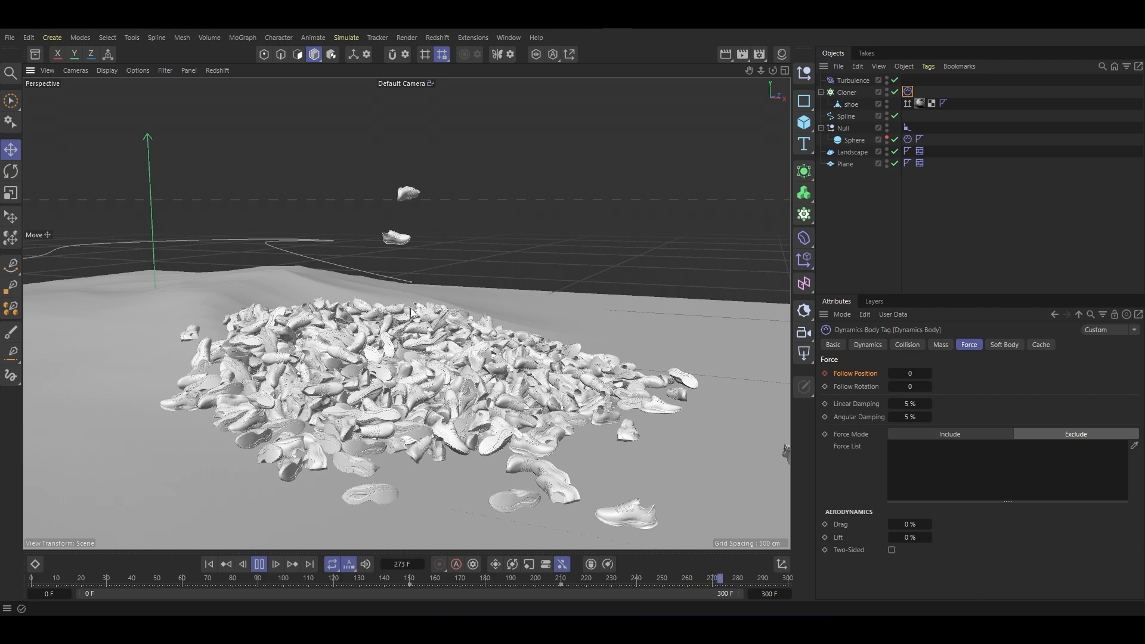
{"action": "left_click_drag", "start_coordinate": [441, 311], "coordinate": [401, 339], "text": "alt"}
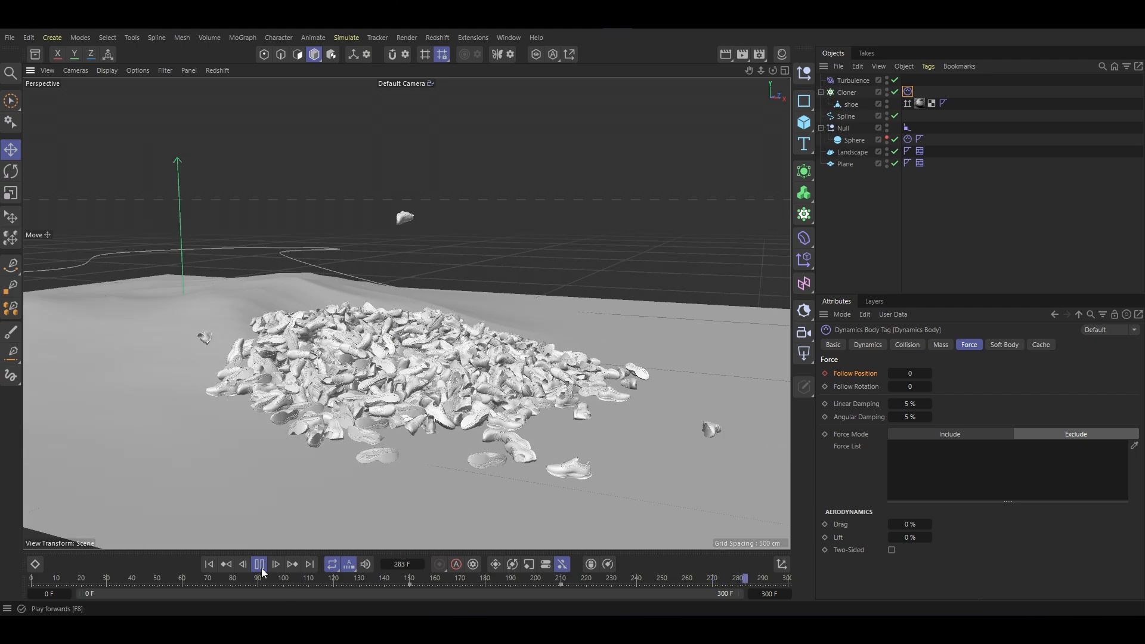
{"action": "left_click", "coordinate": [259, 564]}
Make the Sphere visible in the viewport and open the Collision settings of the Cloner's dynamics tag.
{"action": "left_click", "coordinate": [887, 140]}
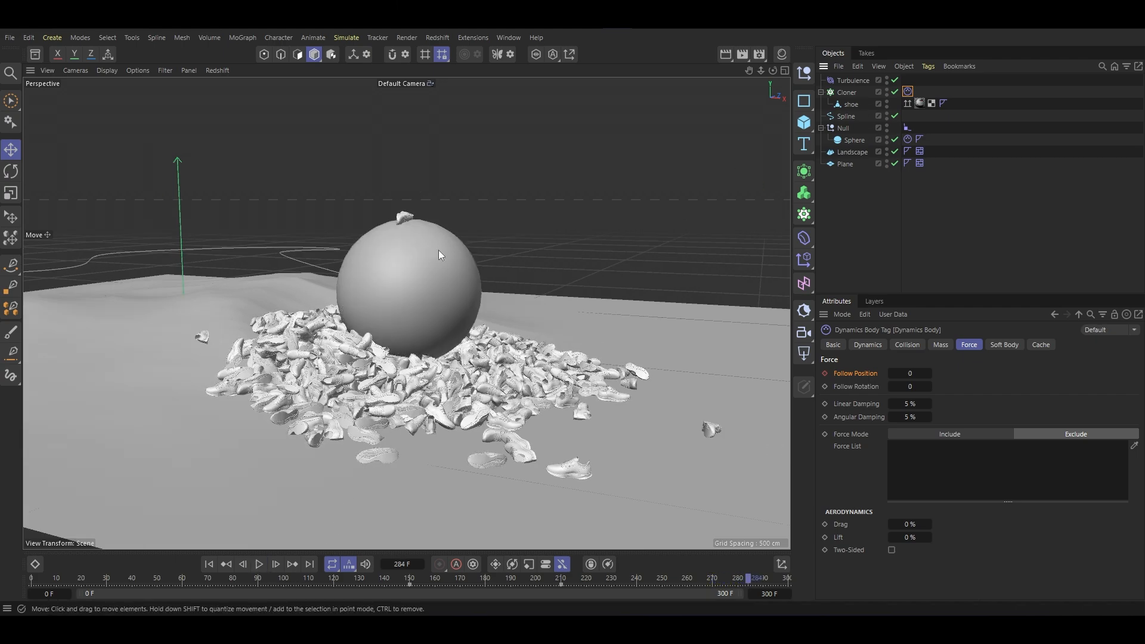
{"action": "left_click_drag", "start_coordinate": [438, 249], "coordinate": [603, 283], "text": "alt"}
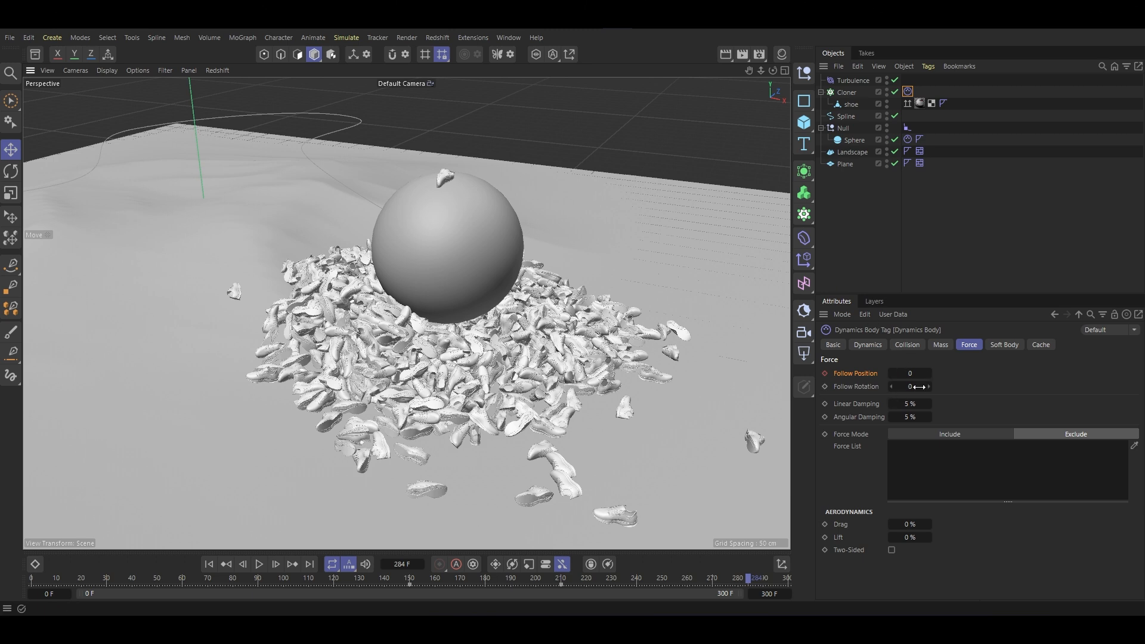
{"action": "left_click", "coordinate": [918, 344]}
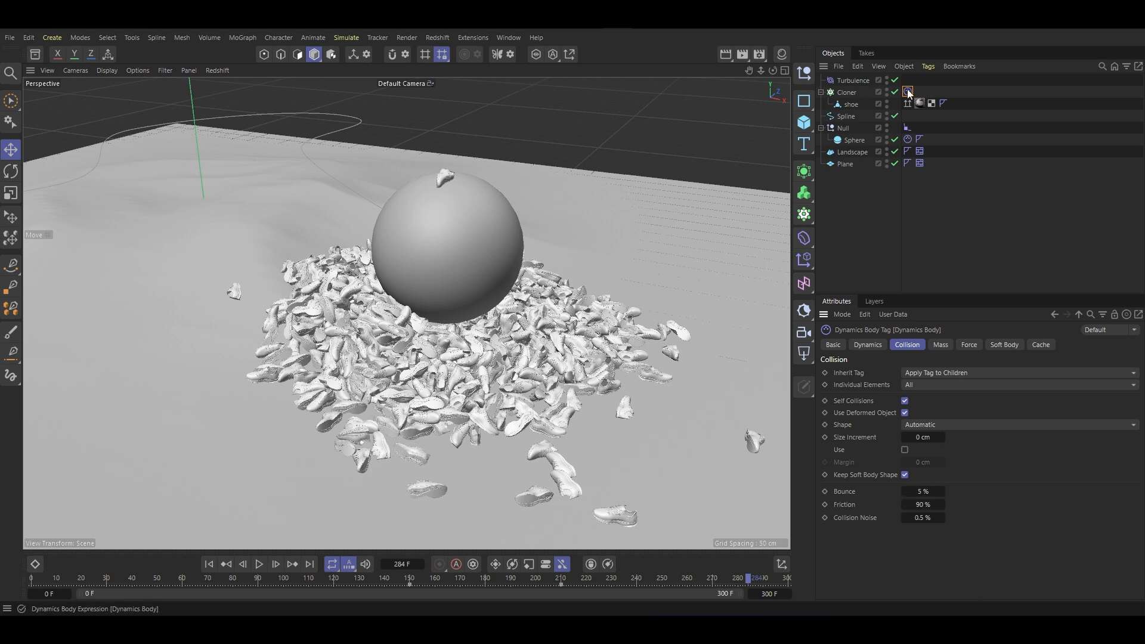
Try a collision Friction of 0% on the Cloner's dynamics tag and replay the simulation from frame 0.
{"action": "left_click", "coordinate": [208, 565]}
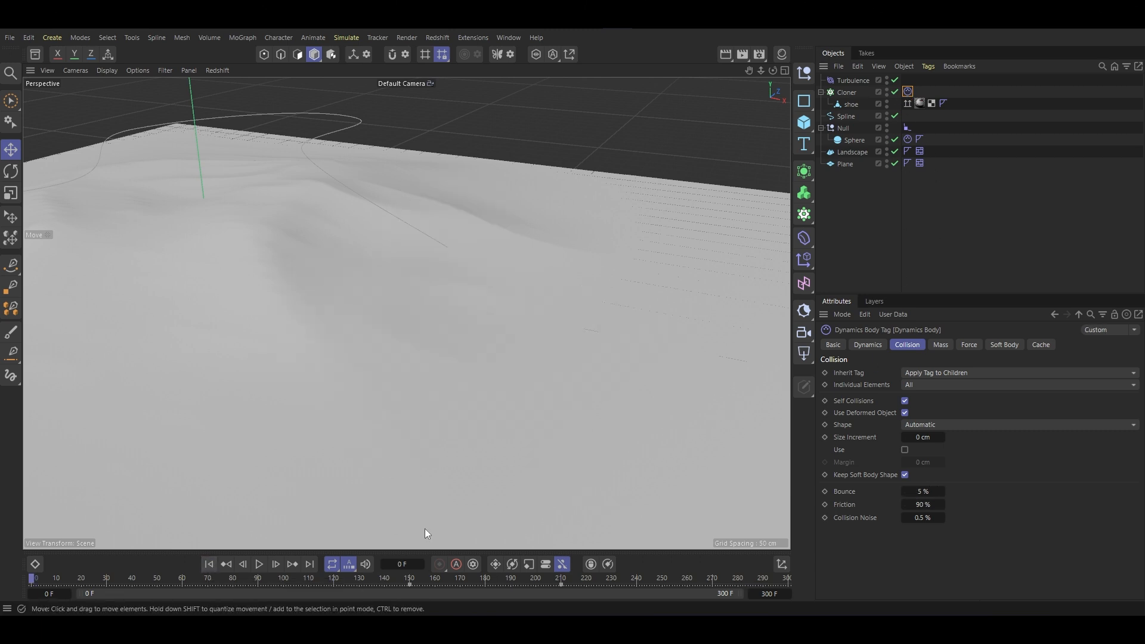
{"action": "left_click", "coordinate": [409, 578]}
{"action": "left_click_drag", "start_coordinate": [408, 582], "coordinate": [410, 588]}
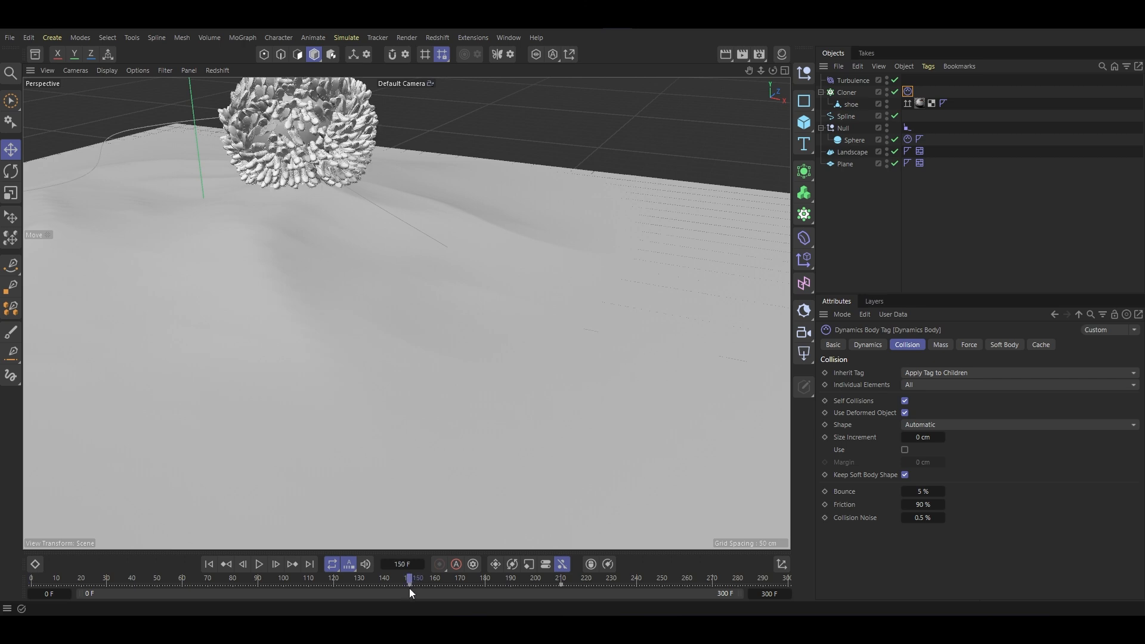
{"action": "double_click", "coordinate": [924, 505]}
{"action": "type", "text": "0"}
{"action": "left_click", "coordinate": [209, 564]}
{"action": "left_click", "coordinate": [260, 566]}
{"action": "scroll", "coordinate": [374, 420], "scroll_direction": "down", "scroll_amount": 3}
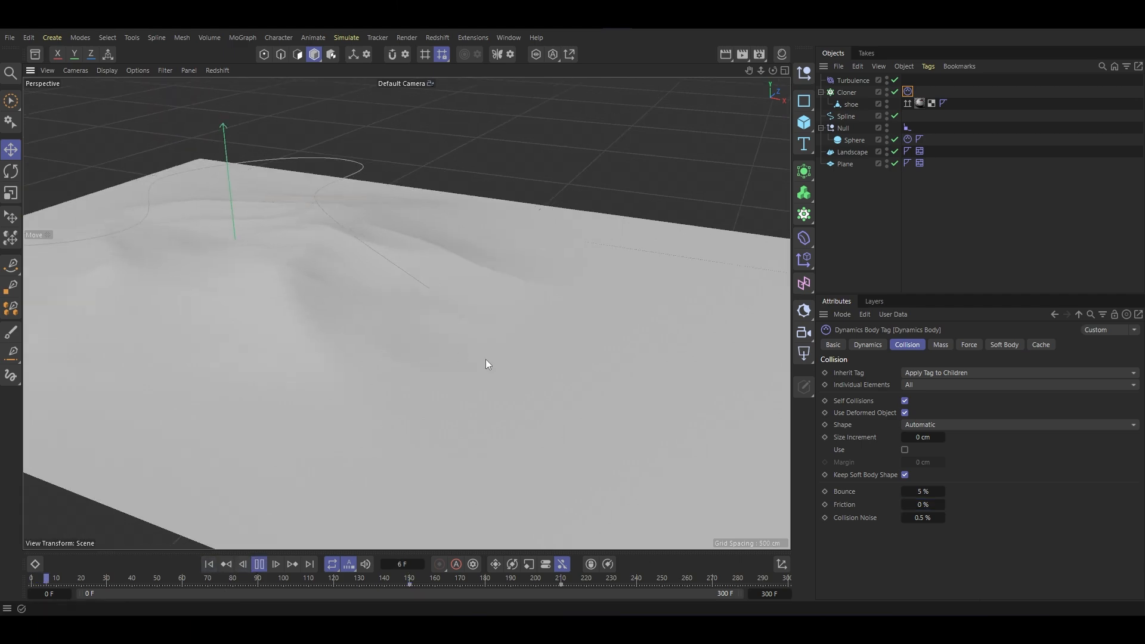
{"action": "middle_click_drag", "start_coordinate": [488, 362], "coordinate": [624, 386], "text": "alt"}
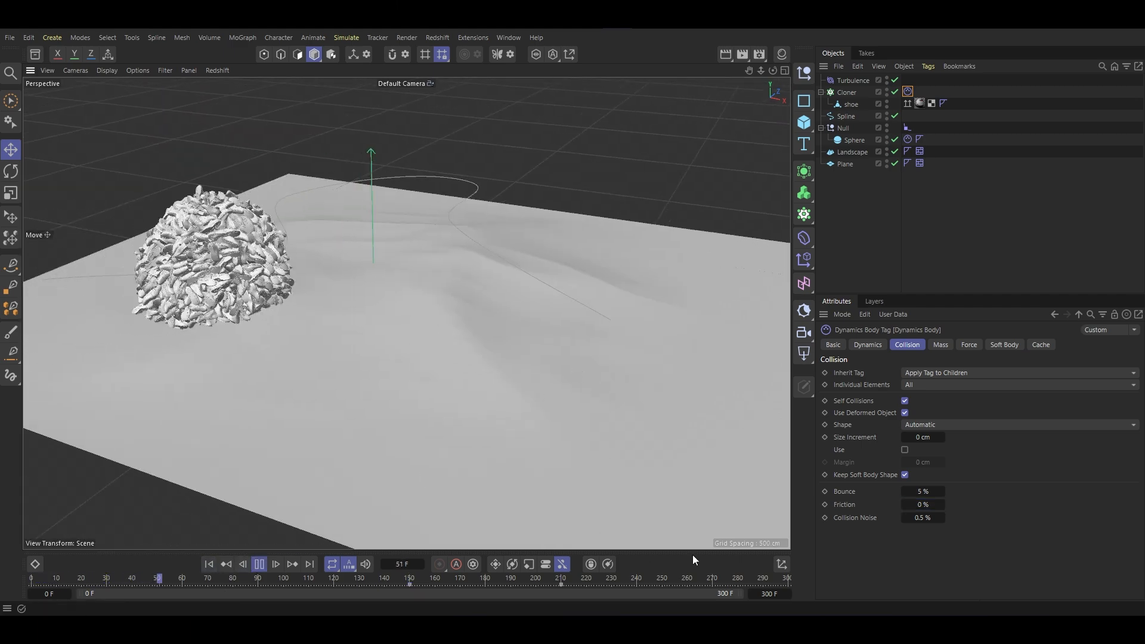
Set the Cloner dynamics tag's collision Friction to 200% and hide the Sphere in the viewport.
{"action": "double_click", "coordinate": [922, 504]}
{"action": "type", "text": "200"}
{"action": "left_click_drag", "start_coordinate": [583, 298], "coordinate": [549, 292], "text": "alt"}
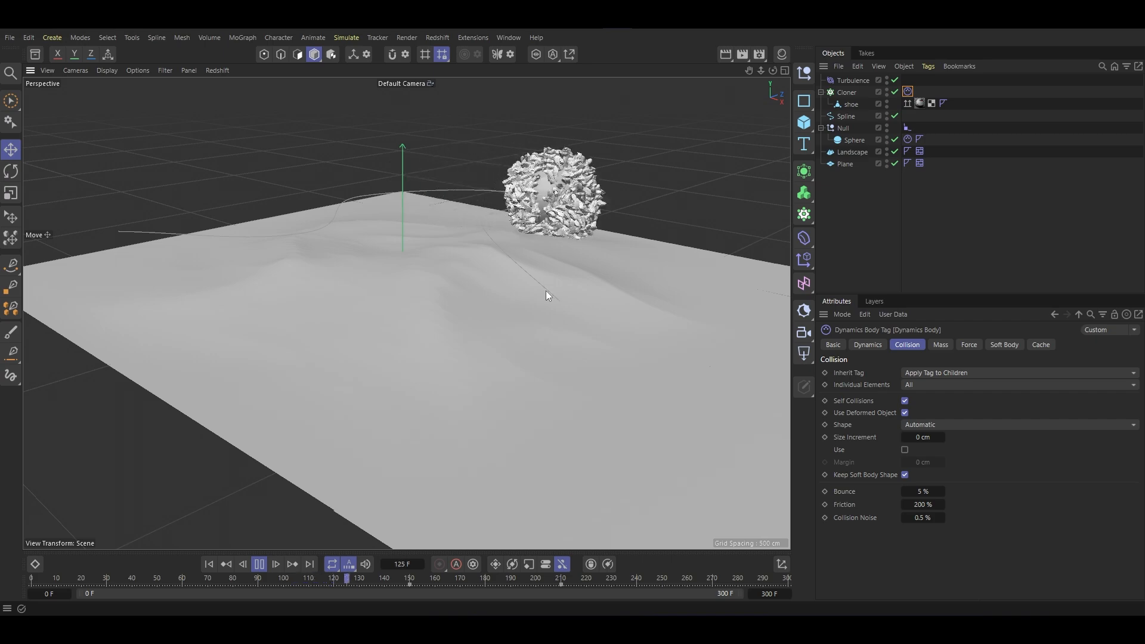
{"action": "double_click", "coordinate": [887, 137]}
Examine the spread-out shoe pile at the end of the path, stop the playback and rewind to frame 0.
{"action": "left_click_drag", "start_coordinate": [627, 316], "coordinate": [650, 313], "text": "alt"}
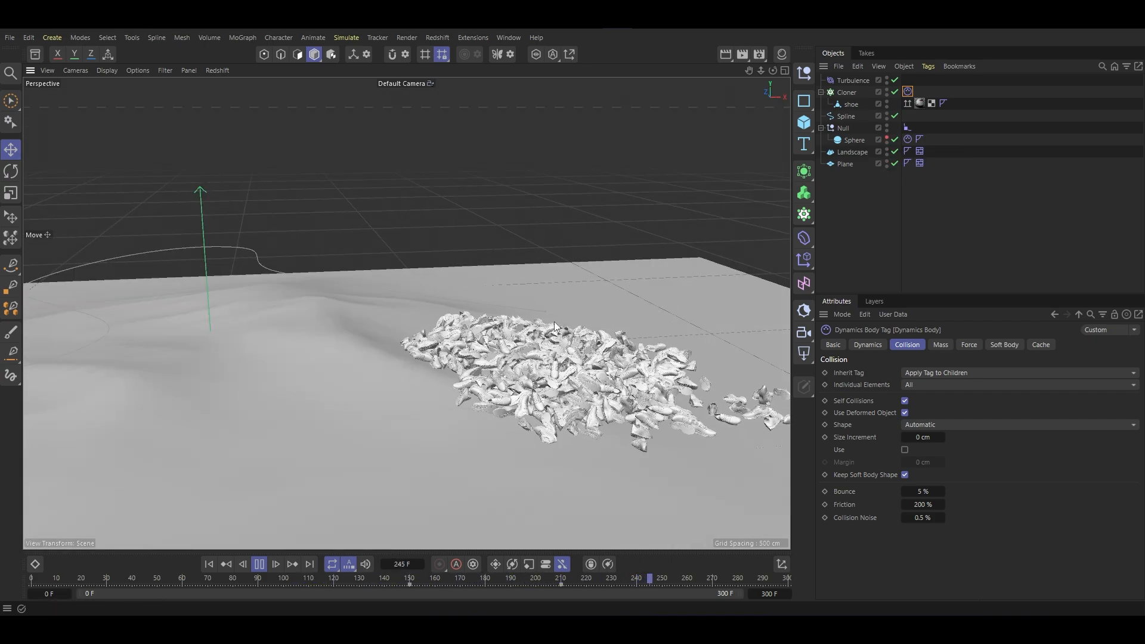
{"action": "left_click_drag", "start_coordinate": [554, 321], "coordinate": [359, 449], "text": "alt"}
{"action": "left_click", "coordinate": [259, 564]}
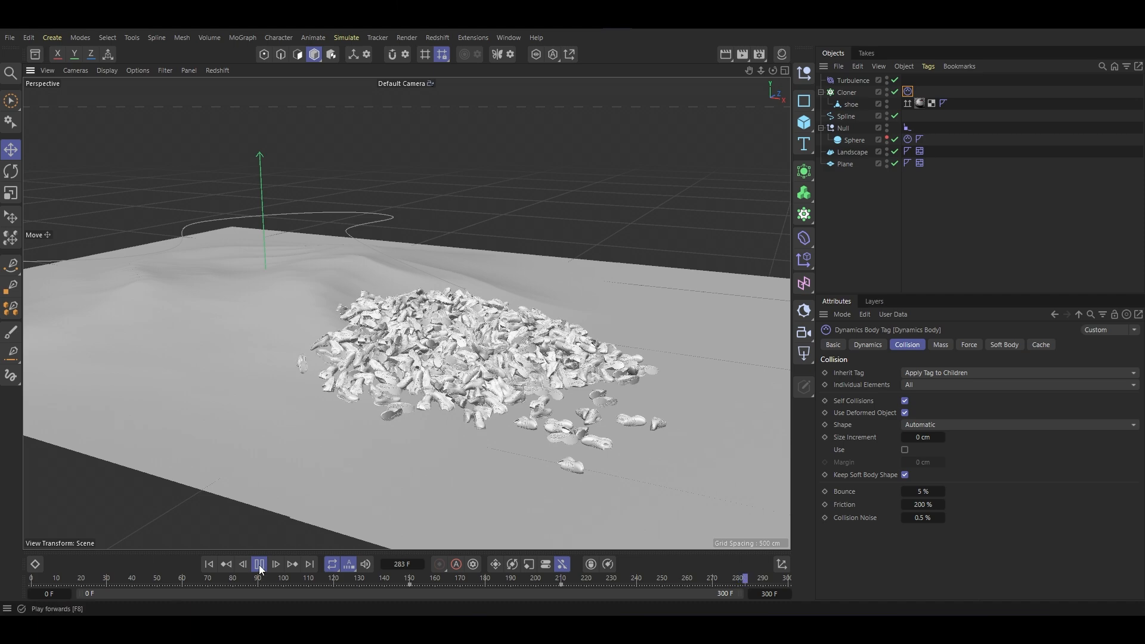
{"action": "left_click_drag", "start_coordinate": [550, 392], "coordinate": [458, 336], "text": "alt"}
{"action": "middle_click_drag", "start_coordinate": [458, 336], "coordinate": [512, 324], "text": "alt"}
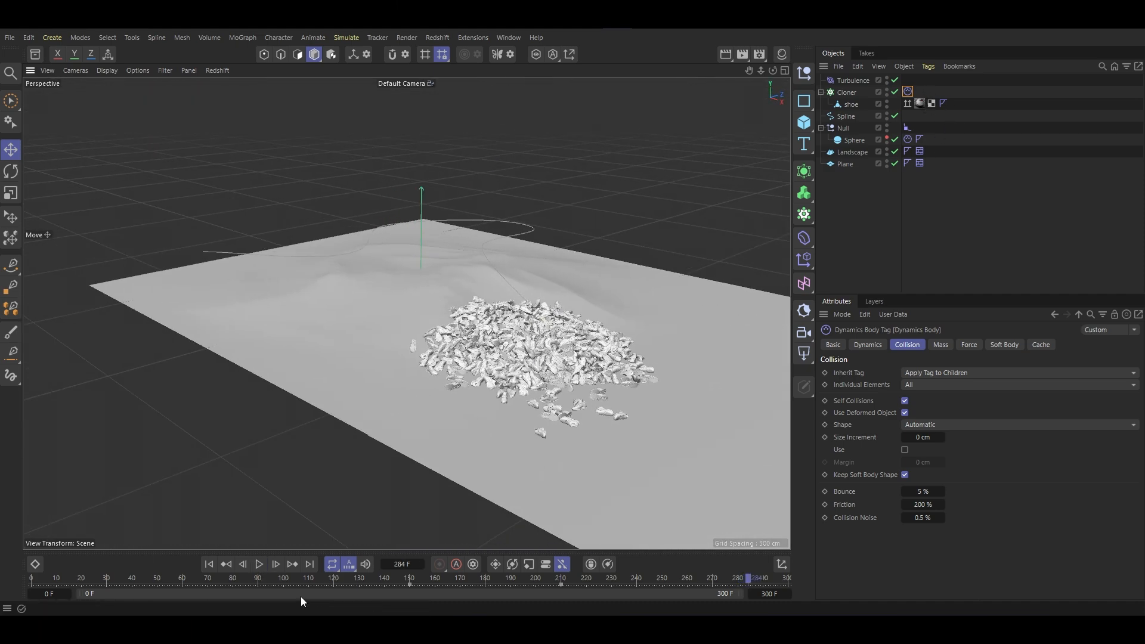
{"action": "left_click", "coordinate": [208, 565]}
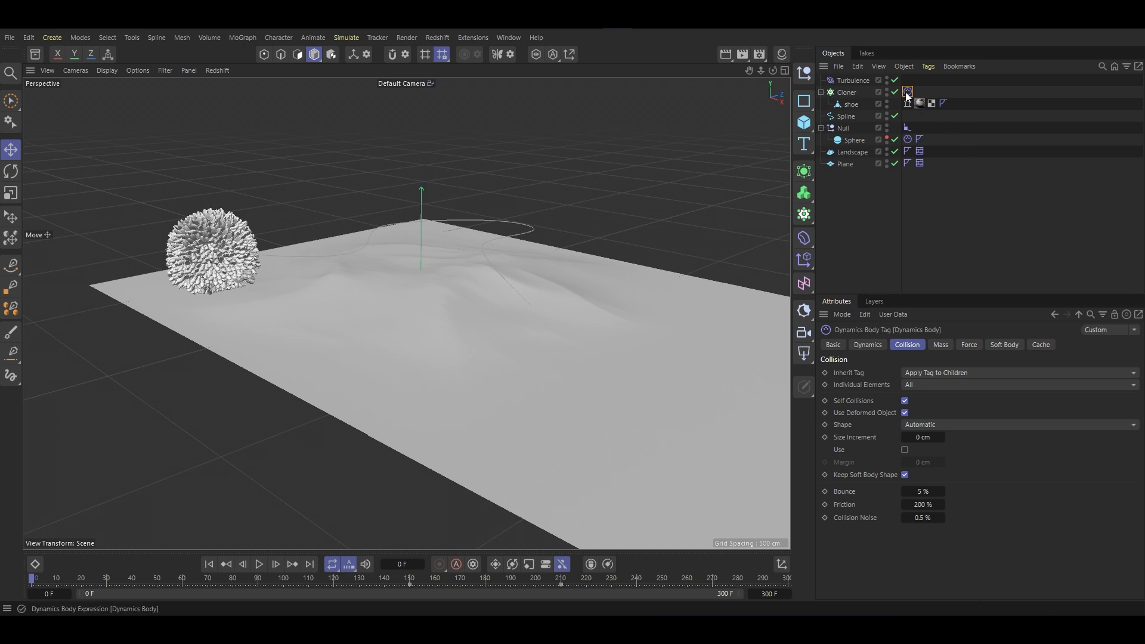
Bake the Cloner's dynamics simulation into the object cache of its dynamics tag.
{"action": "left_click", "coordinate": [1039, 345]}
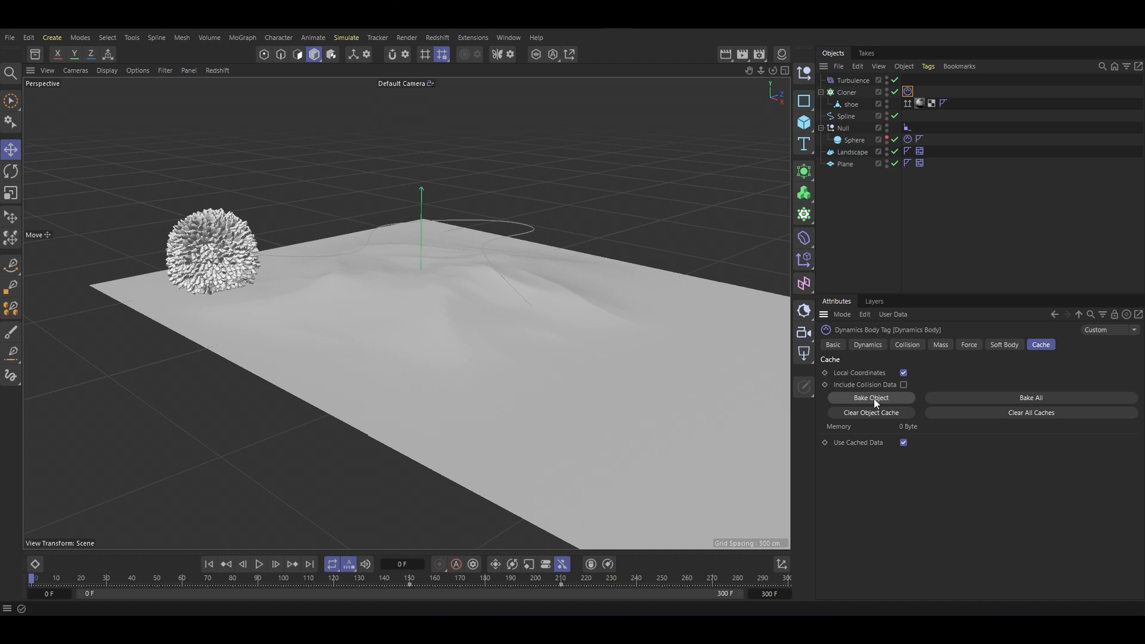
{"action": "left_click", "coordinate": [875, 398]}
{"action": "left_click", "coordinate": [911, 95]}
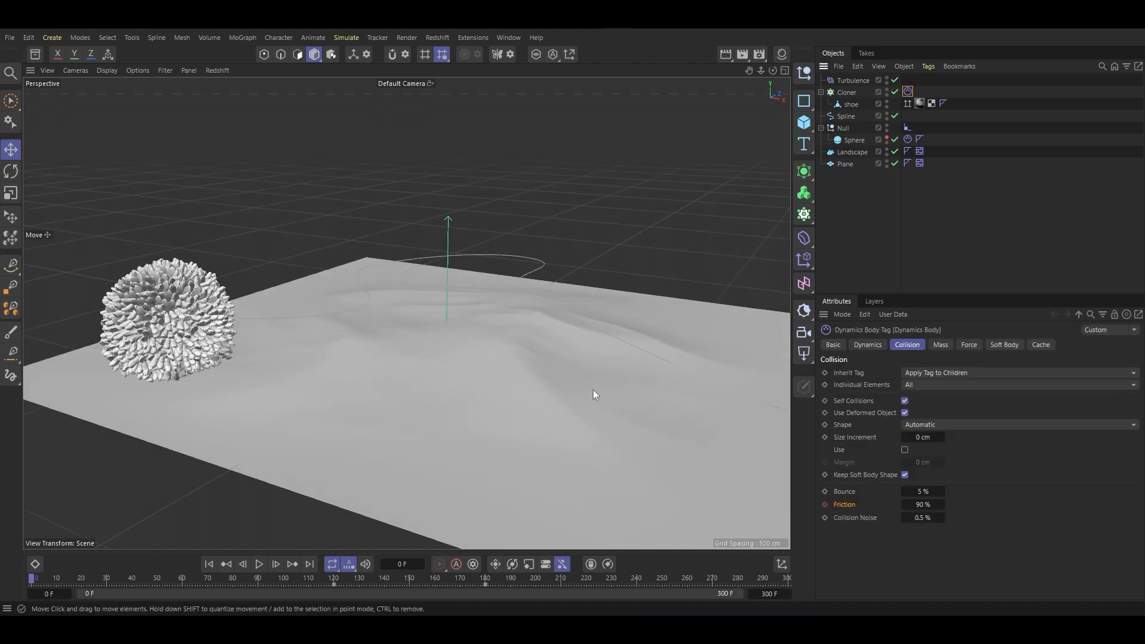
Inspect the keyframed Follow Position at frames 120 and 180 in the Force settings of the Cloner's dynamics tag.
{"action": "middle_click_drag", "start_coordinate": [433, 410], "coordinate": [533, 406], "text": "alt"}
{"action": "right_click_drag", "start_coordinate": [536, 249], "coordinate": [456, 363], "text": "alt"}
{"action": "left_click_drag", "start_coordinate": [456, 363], "coordinate": [398, 356], "text": "alt"}
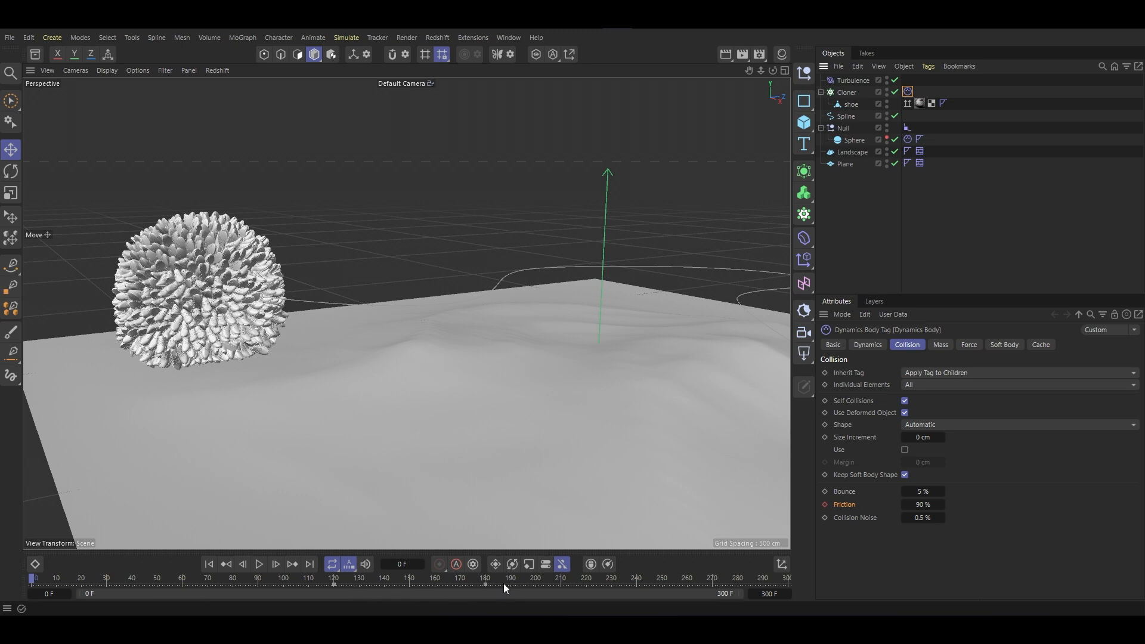
{"action": "left_click", "coordinate": [968, 346]}
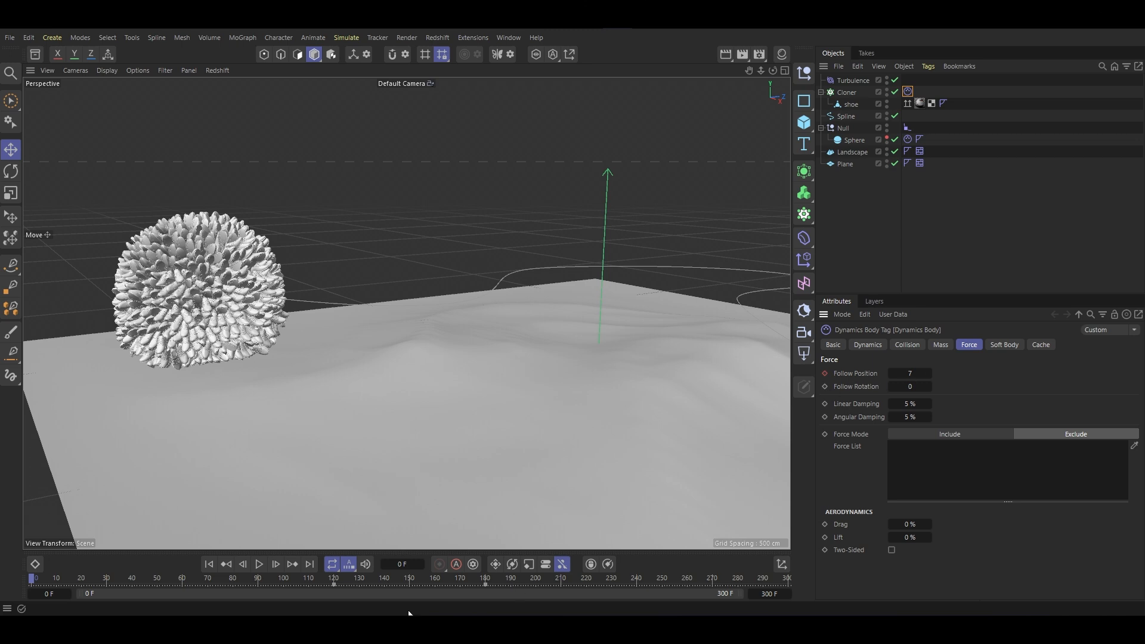
{"action": "left_click", "coordinate": [336, 582]}
{"action": "left_click_drag", "start_coordinate": [476, 582], "coordinate": [487, 587]}
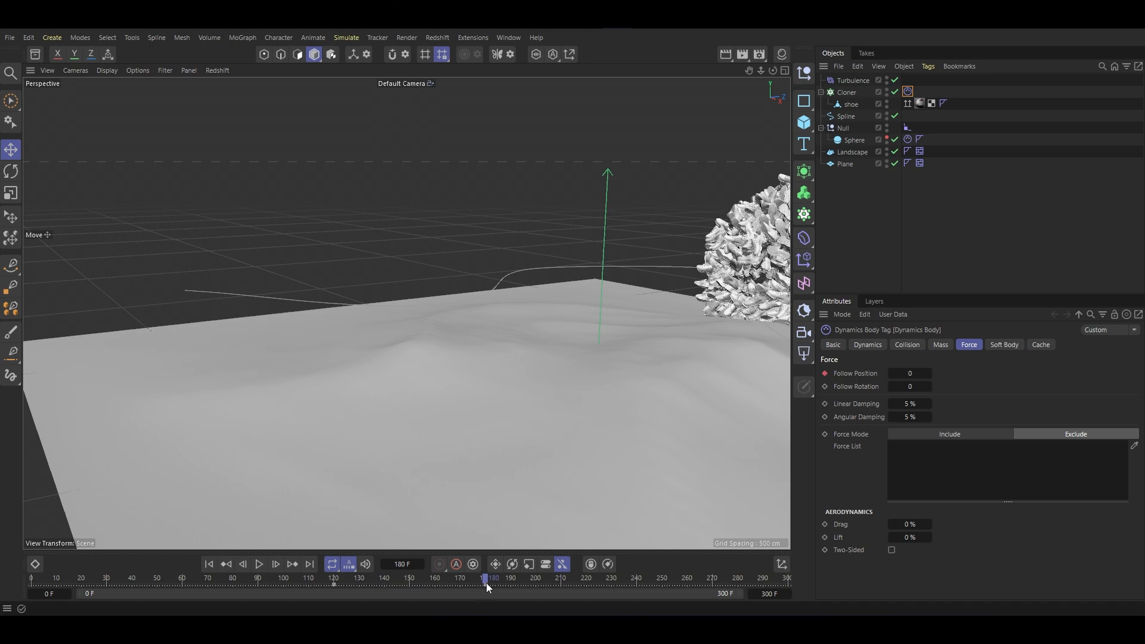
{"action": "left_click_drag", "start_coordinate": [679, 356], "coordinate": [550, 381], "text": "alt"}
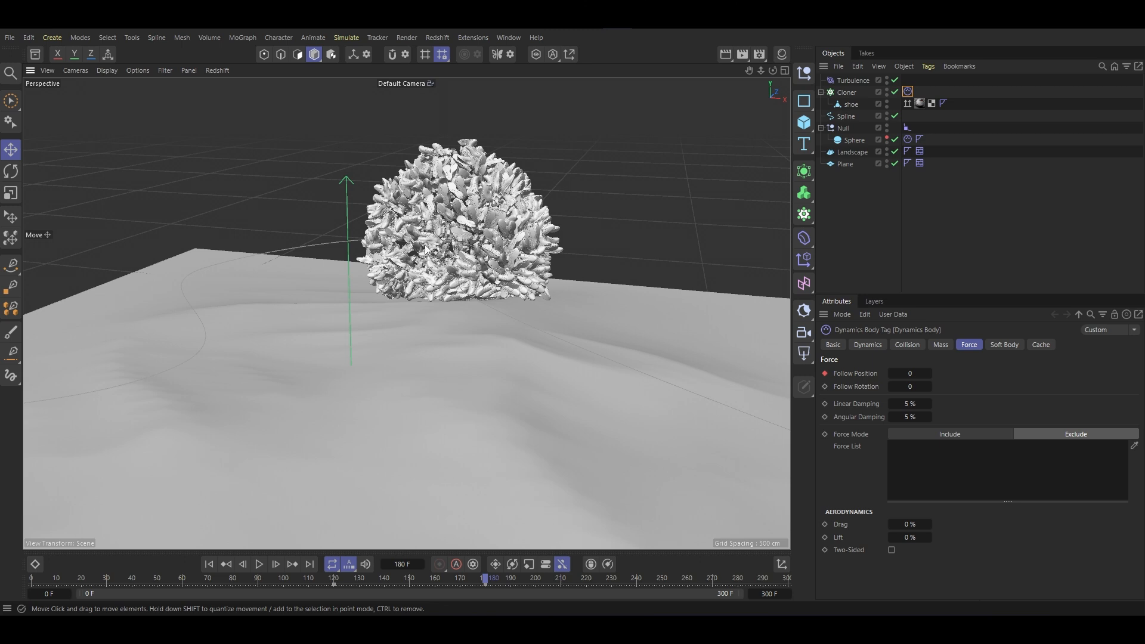
Inspect the keyframed collision Friction of the Cloner's dynamics tag at frames 120 and 180, and rewind to frame 0.
{"action": "left_click", "coordinate": [916, 350]}
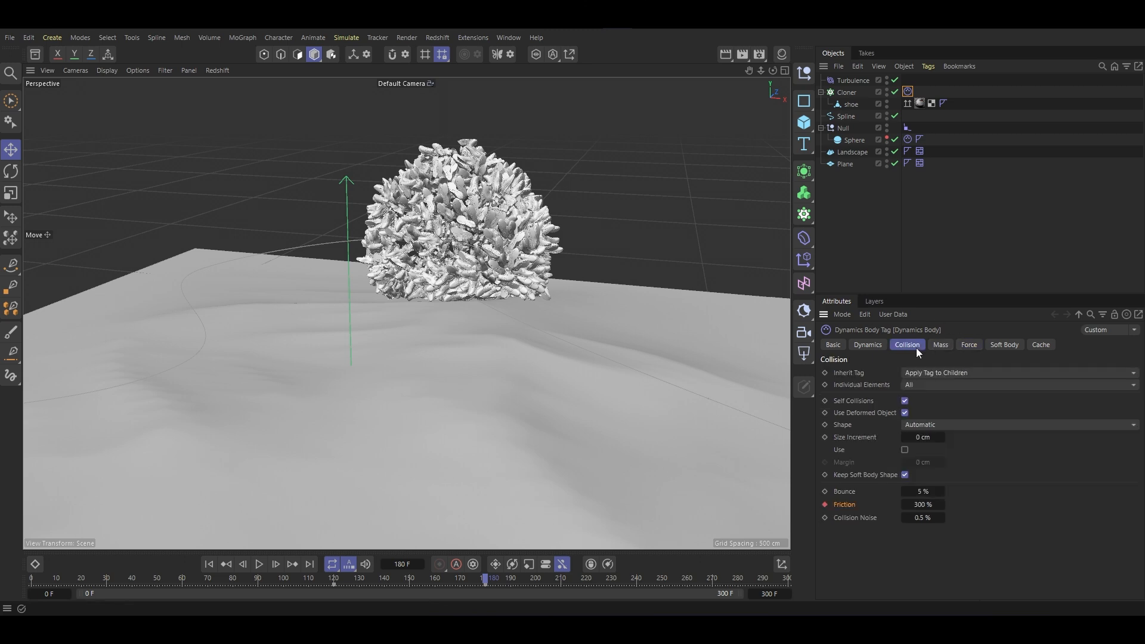
{"action": "left_click", "coordinate": [334, 578]}
{"action": "left_click_drag", "start_coordinate": [336, 579], "coordinate": [486, 588]}
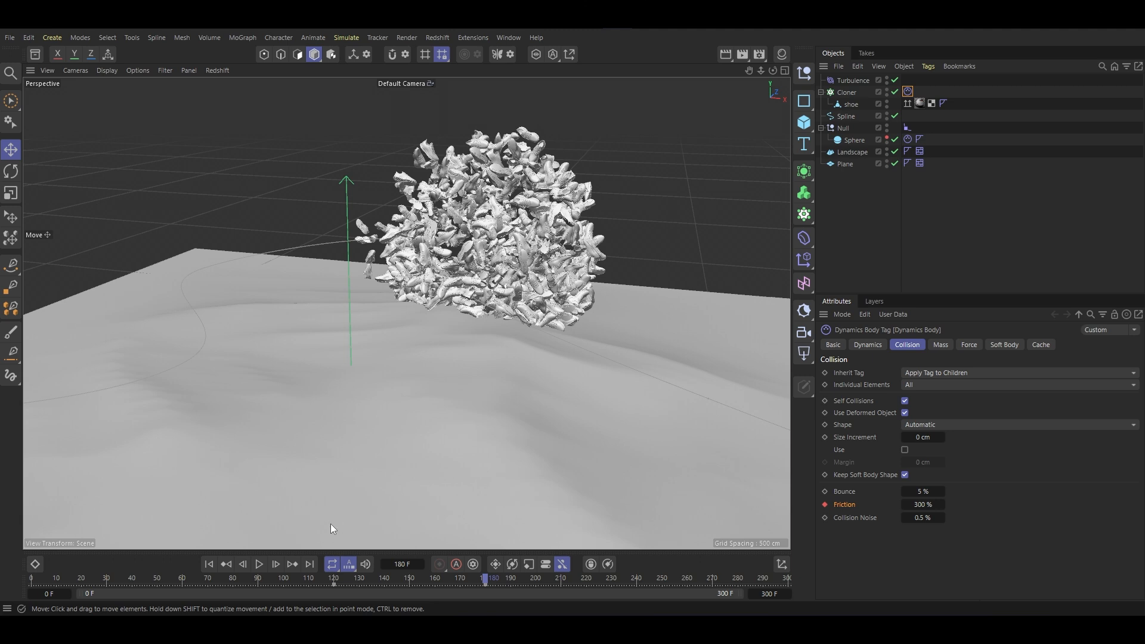
{"action": "left_click", "coordinate": [212, 563]}
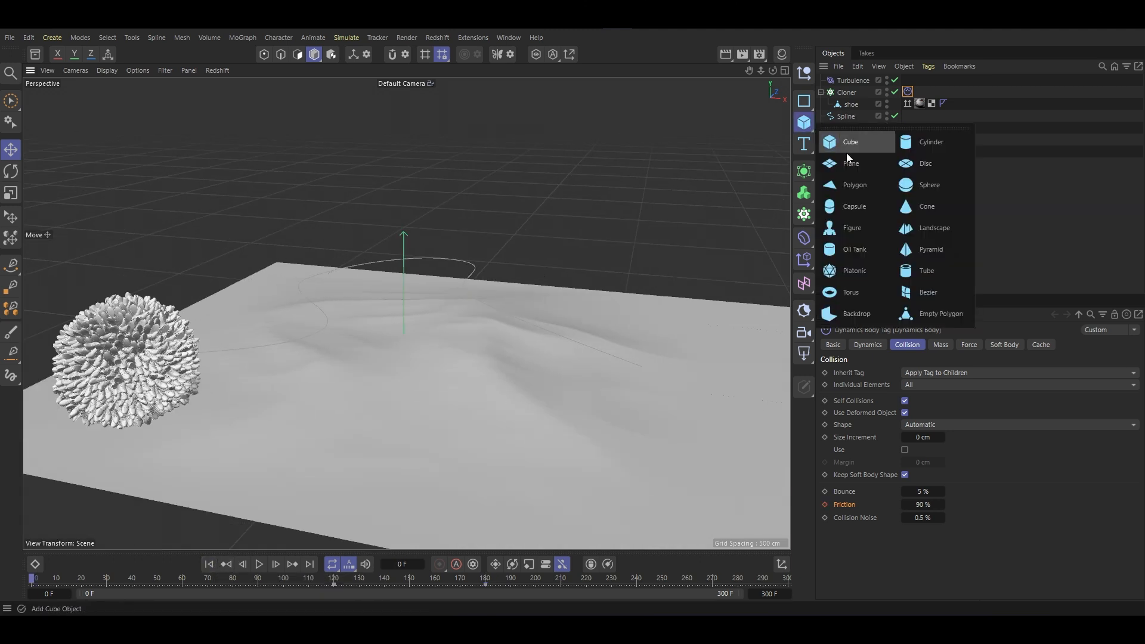
Add a Cylinder primitive at the landscape's centre, raise it above the terrain and orient it along +X.
{"action": "left_click", "coordinate": [804, 122]}
{"action": "left_click", "coordinate": [933, 145]}
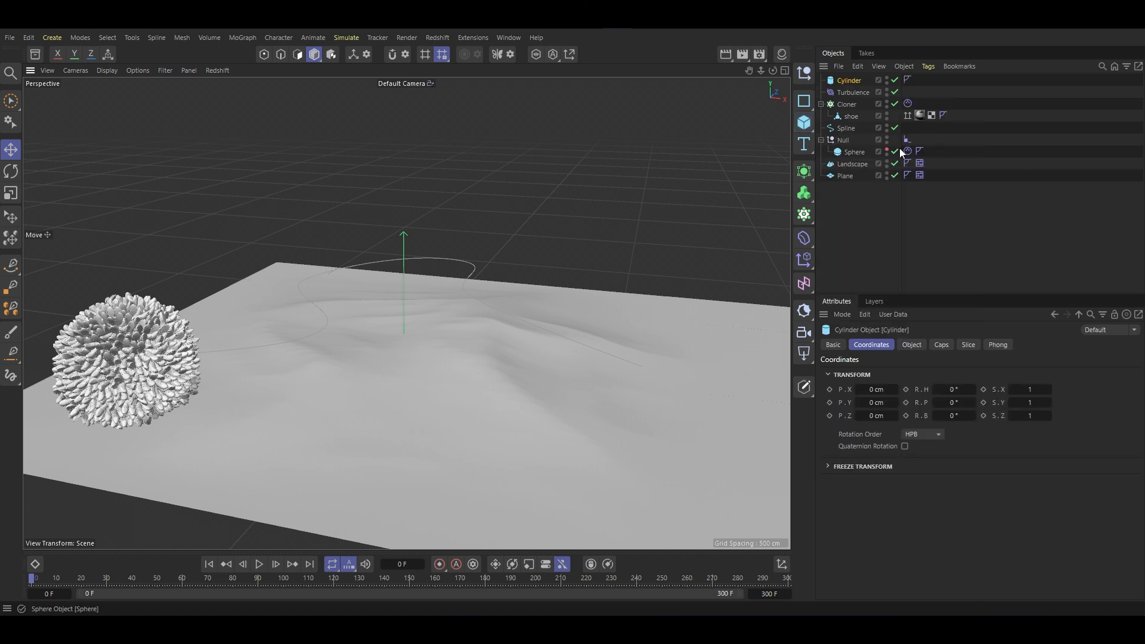
{"action": "left_click_drag", "start_coordinate": [407, 287], "coordinate": [412, 231]}
{"action": "left_click", "coordinate": [912, 345]}
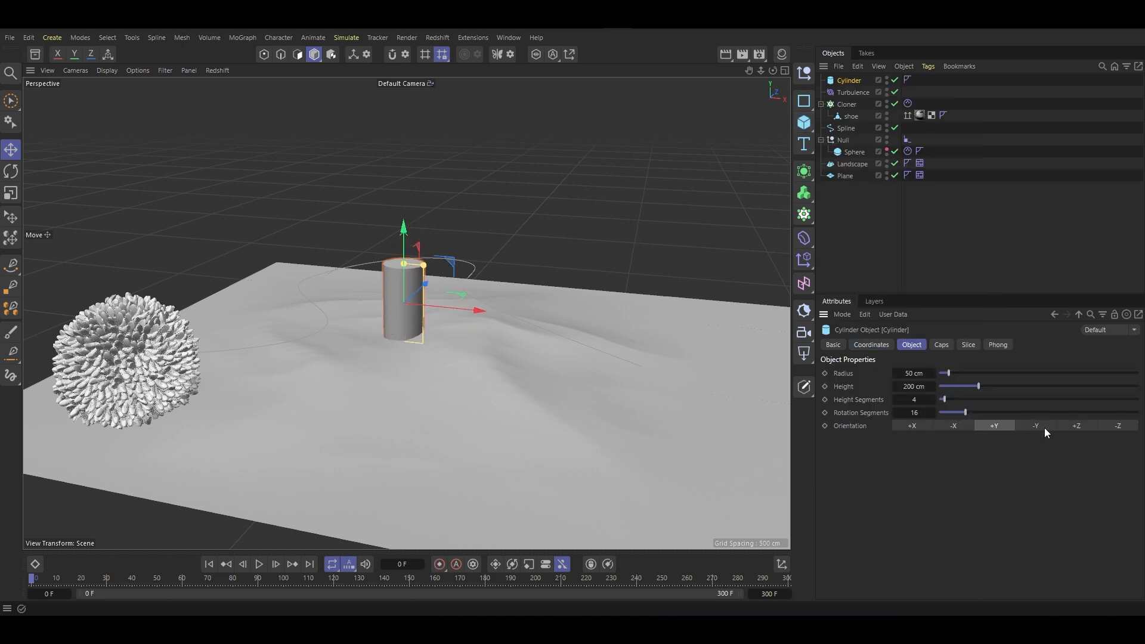
{"action": "left_click", "coordinate": [912, 426]}
Place the Cylinder, about 377 cm long, on the landscape across the spline path and set its Rotation Segments to 32.
{"action": "left_click_drag", "start_coordinate": [418, 292], "coordinate": [477, 334], "text": "alt"}
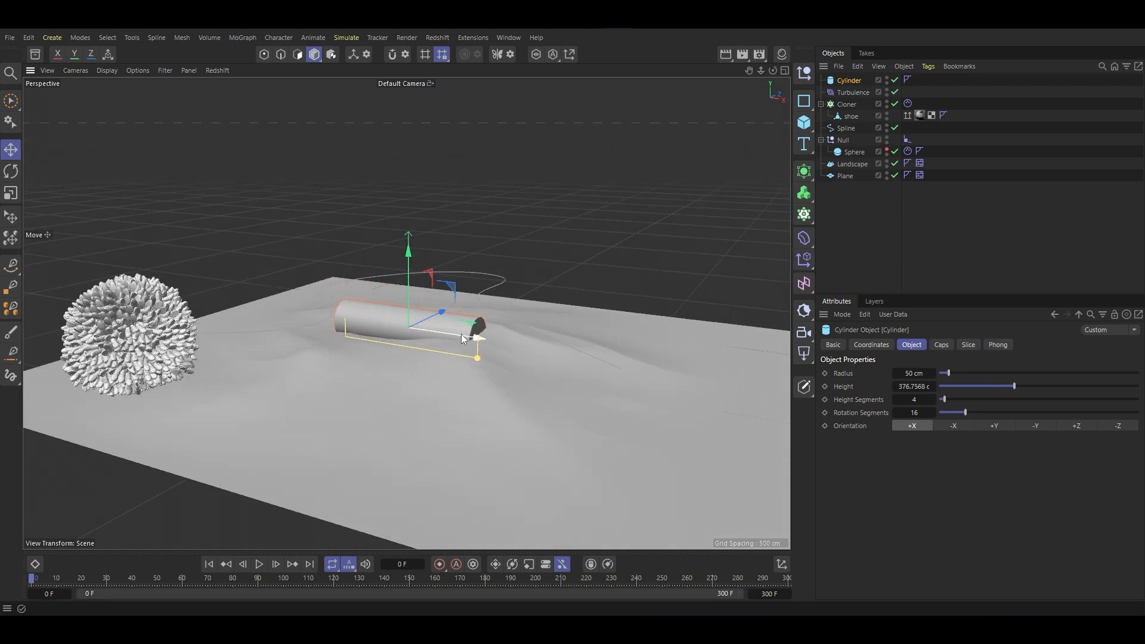
{"action": "left_click_drag", "start_coordinate": [459, 334], "coordinate": [387, 262]}
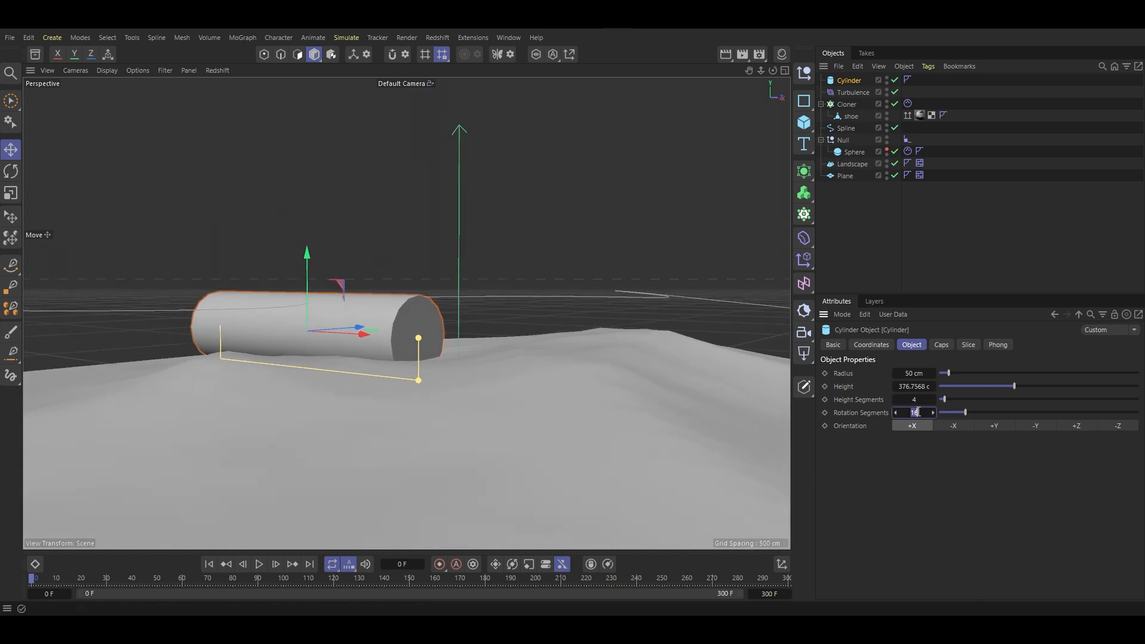
{"action": "left_click_drag", "start_coordinate": [919, 413], "coordinate": [917, 412]}
{"action": "type", "text": "32"}
{"action": "key", "text": "Return"}
Duplicate the Cylinder farther along the spline, turn the copy 55°, tilt it 5° and slide it across the path.
{"action": "left_click_drag", "start_coordinate": [489, 337], "coordinate": [451, 260], "text": "alt"}
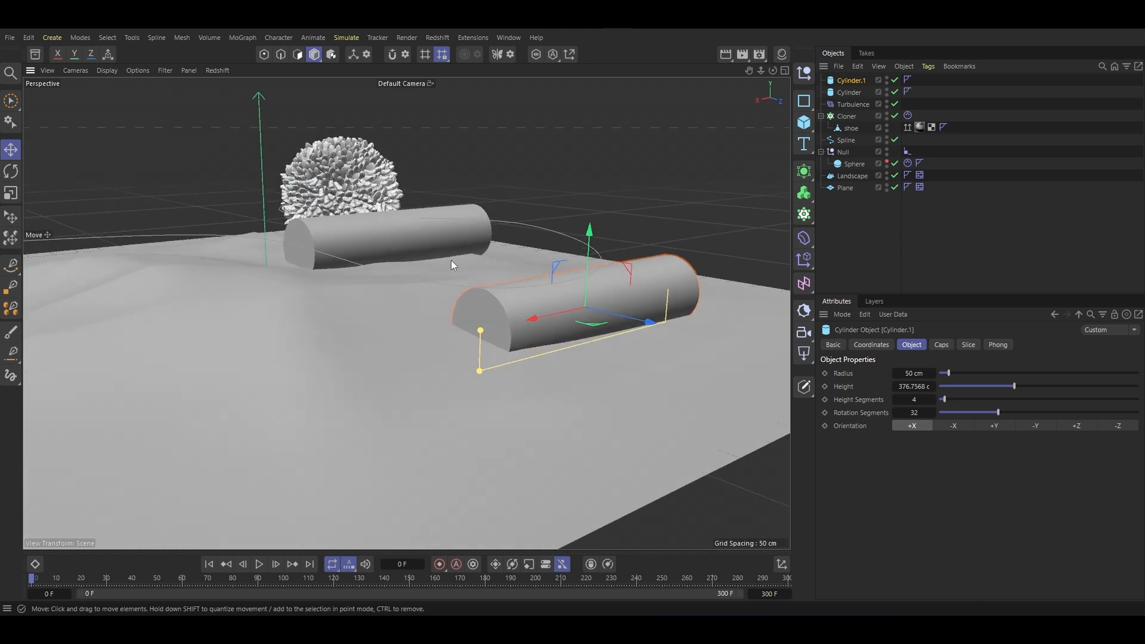
{"action": "key", "text": "r"}
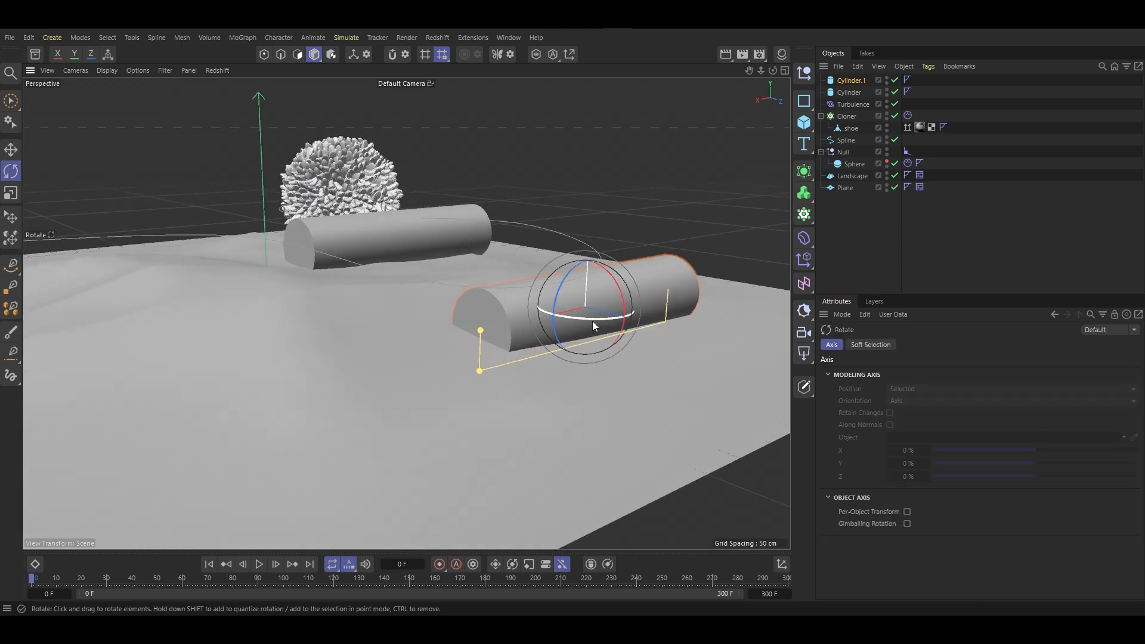
{"action": "left_click_drag", "start_coordinate": [592, 321], "coordinate": [507, 321]}
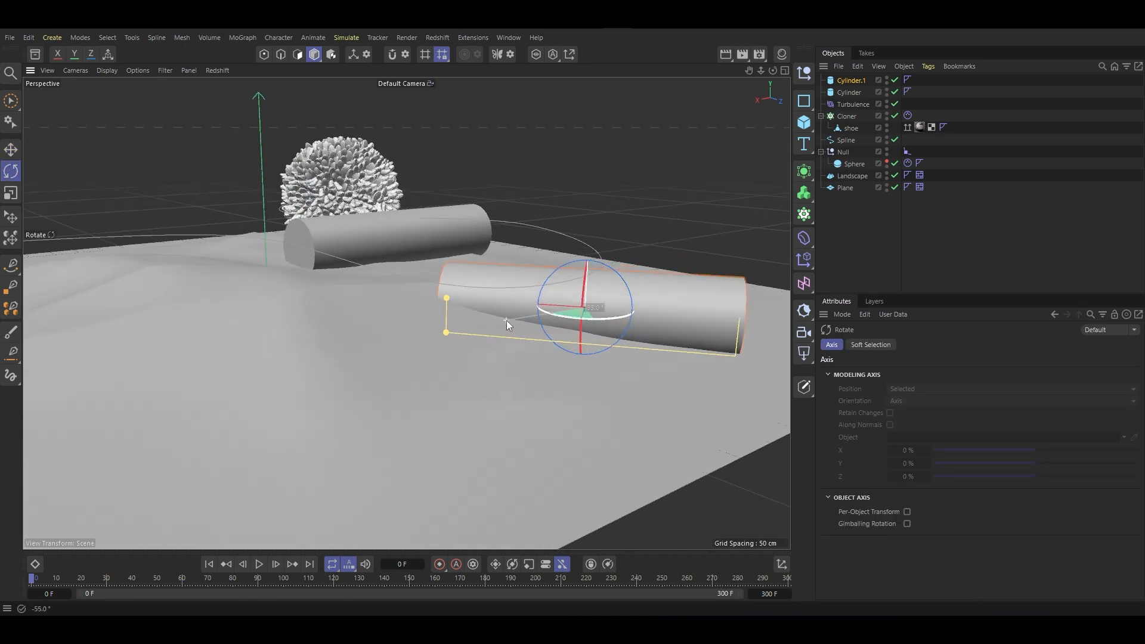
{"action": "left_click_drag", "start_coordinate": [633, 282], "coordinate": [629, 287]}
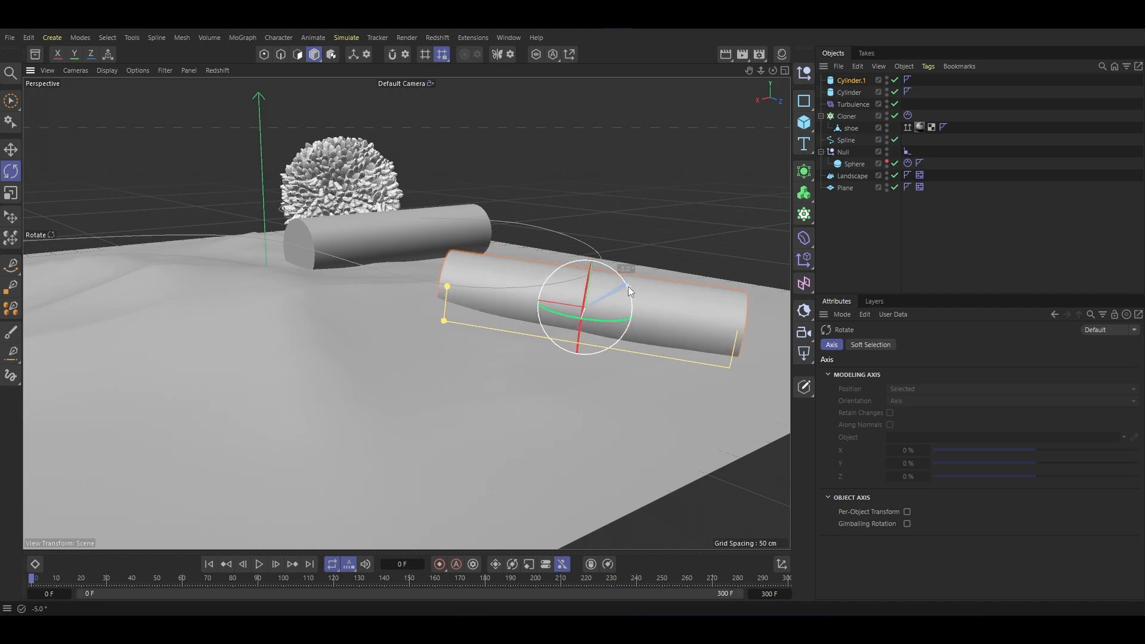
{"action": "left_click", "coordinate": [11, 149]}
{"action": "left_click_drag", "start_coordinate": [521, 301], "coordinate": [376, 295]}
{"action": "scroll", "coordinate": [571, 275], "scroll_direction": "down", "scroll_amount": 3}
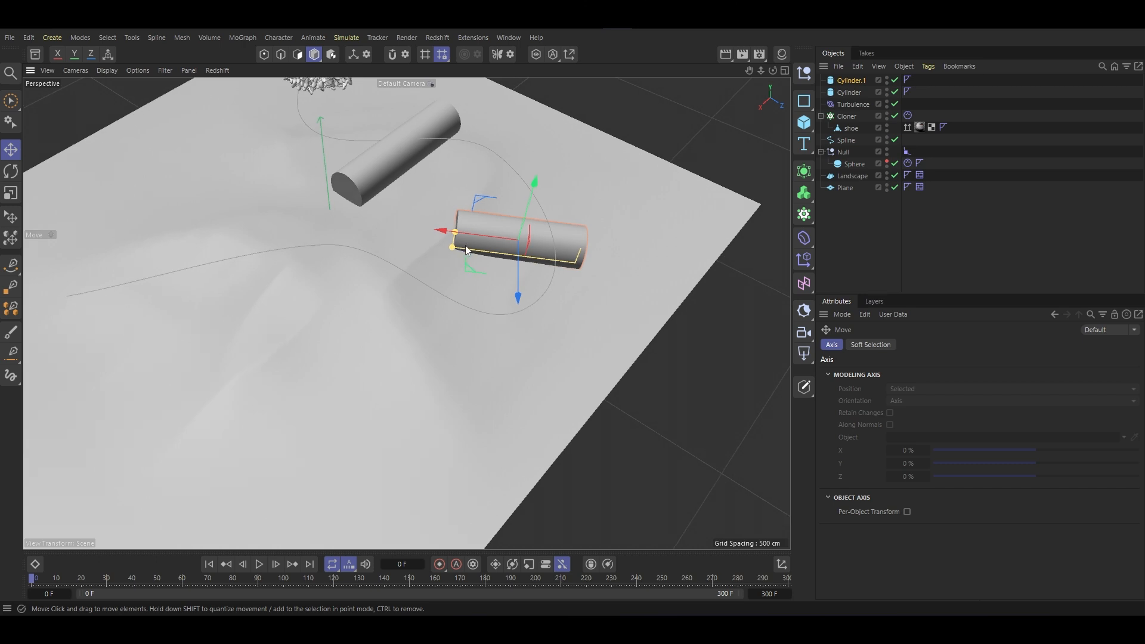
{"action": "left_click_drag", "start_coordinate": [437, 230], "coordinate": [451, 232]}
Copy the first Cylinder to the last stretch of the spline, turn it across the path and settle it into the terrain.
{"action": "left_click", "coordinate": [388, 156]}
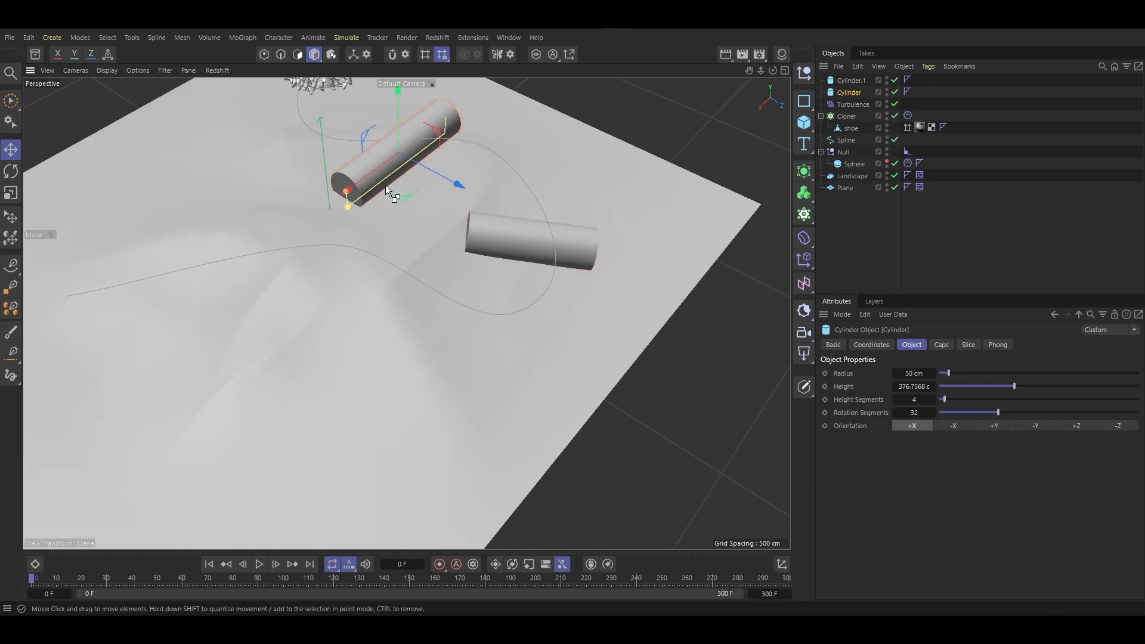
{"action": "left_click_drag", "start_coordinate": [377, 172], "coordinate": [367, 241], "text": "ctrl"}
{"action": "key", "text": "r"}
{"action": "left_click", "coordinate": [10, 149]}
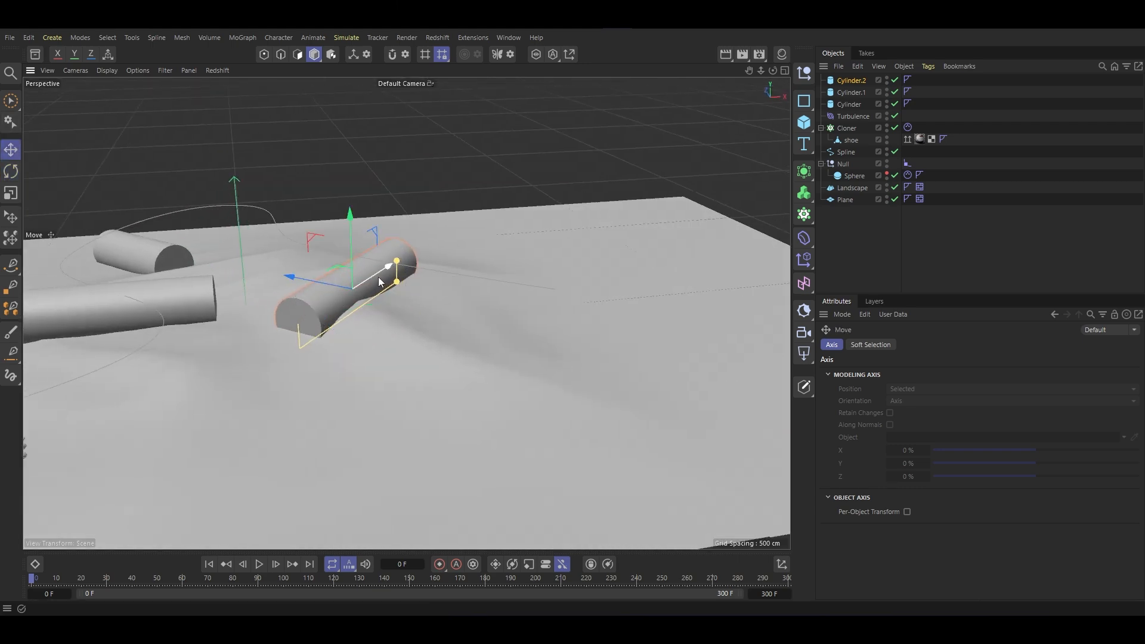
{"action": "left_click_drag", "start_coordinate": [388, 285], "coordinate": [416, 272]}
{"action": "left_click_drag", "start_coordinate": [416, 272], "coordinate": [362, 224], "text": "alt"}
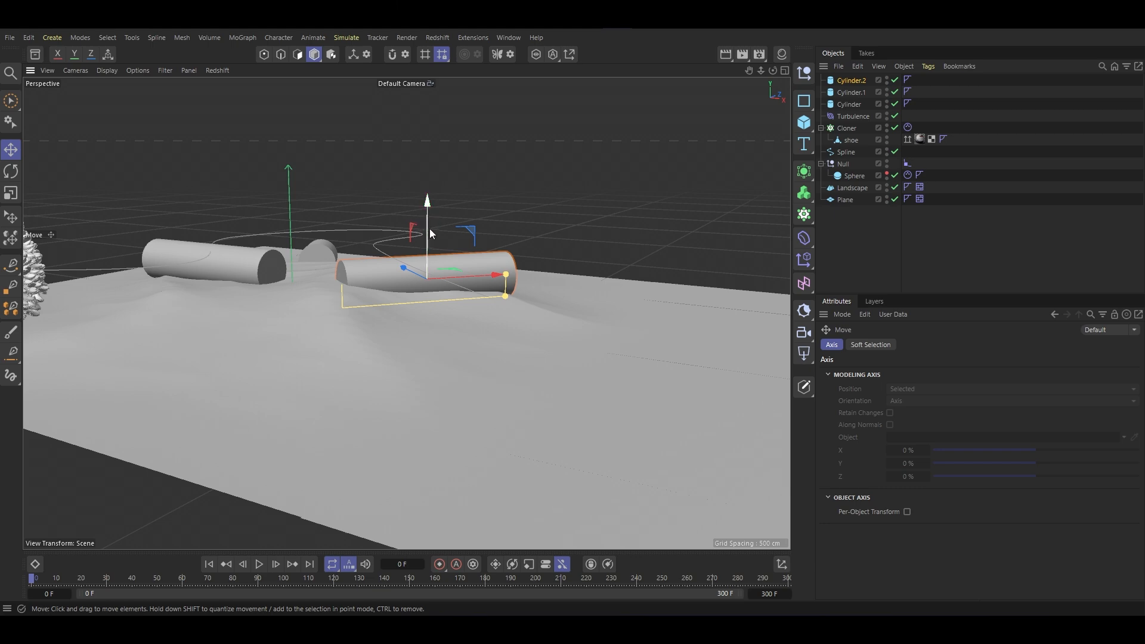
{"action": "left_click_drag", "start_coordinate": [469, 271], "coordinate": [439, 228]}
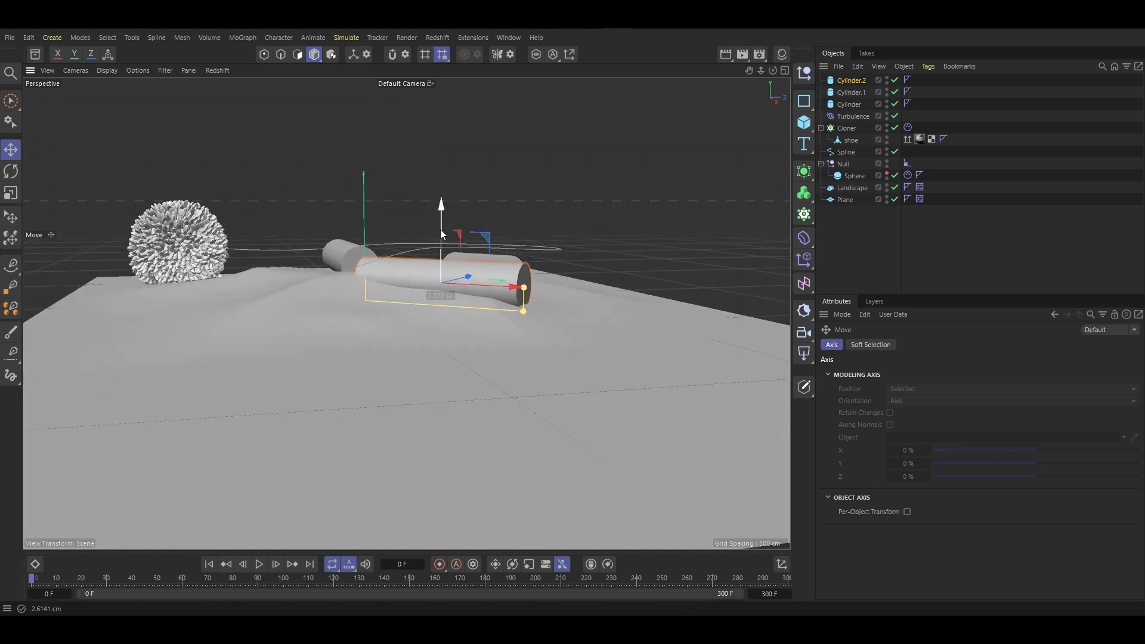
{"action": "left_click_drag", "start_coordinate": [500, 274], "coordinate": [468, 274], "text": "alt"}
Move the three cylinders below the Plane in the object hierarchy and copy the Plane's dynamics tag onto each of them.
{"action": "left_click", "coordinate": [866, 105], "text": "shift"}
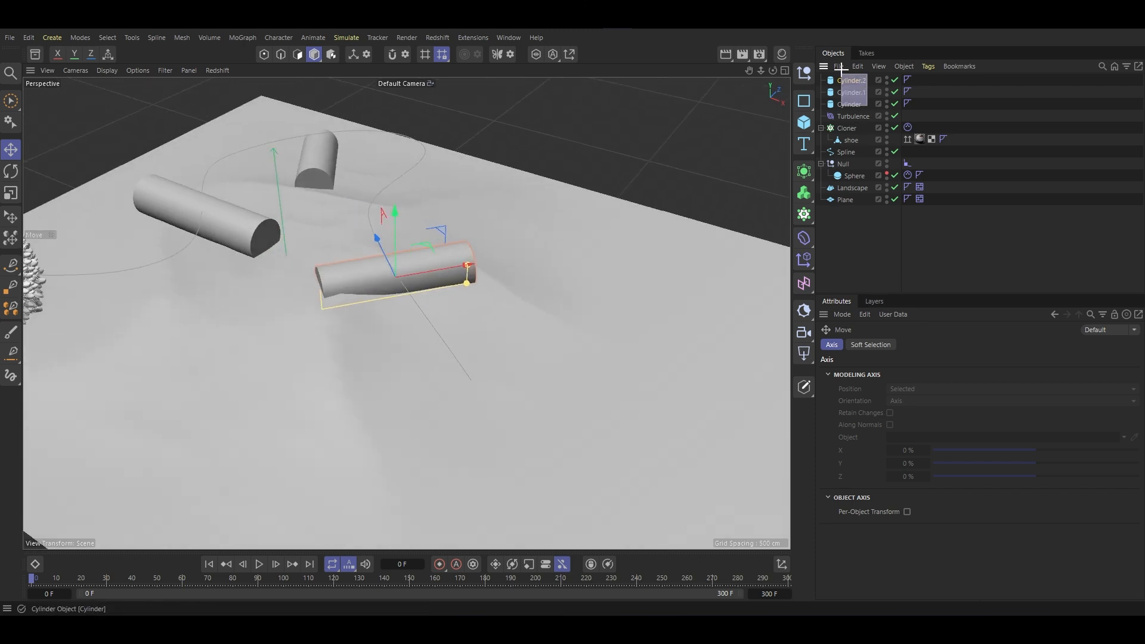
{"action": "left_click_drag", "start_coordinate": [866, 106], "coordinate": [859, 236]}
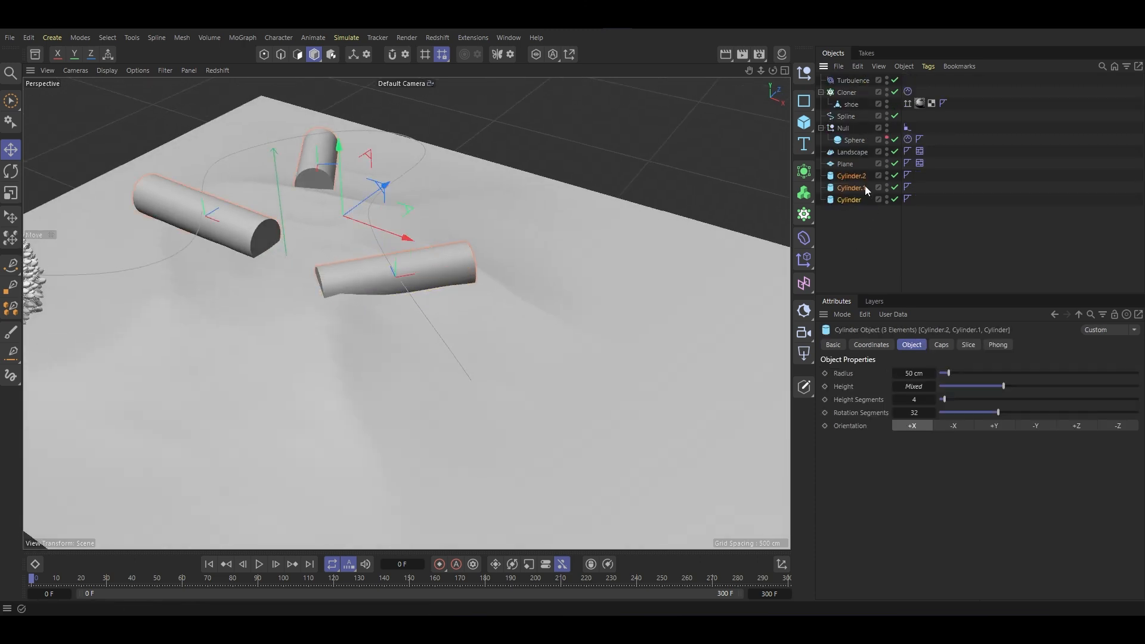
{"action": "left_click", "coordinate": [920, 163]}
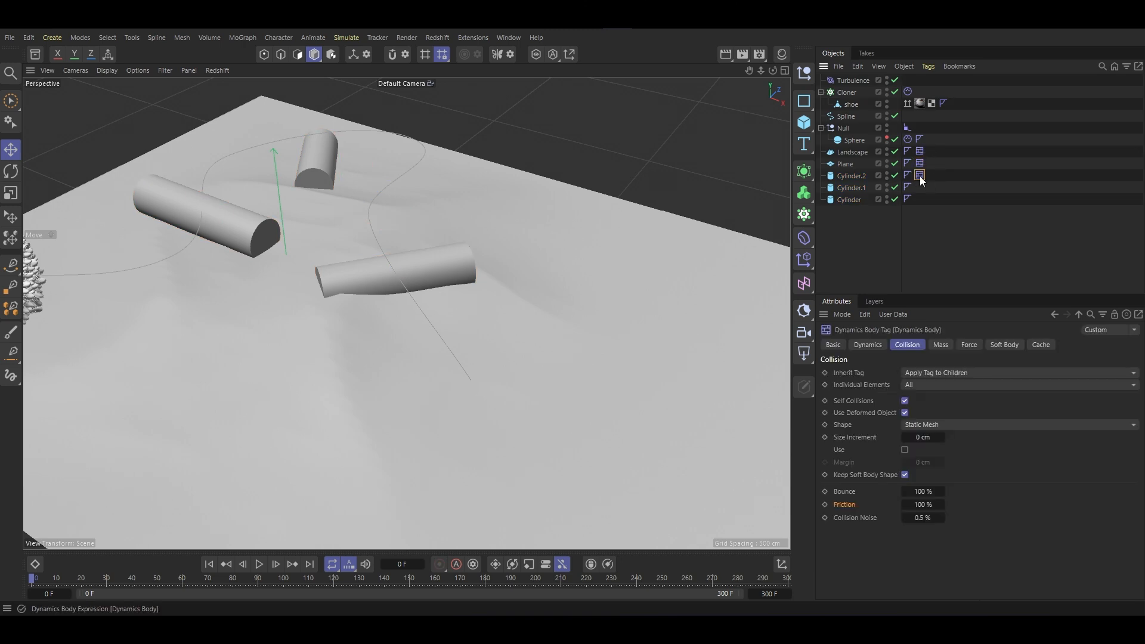
{"action": "left_click_drag", "start_coordinate": [920, 198], "coordinate": [919, 200], "text": "ctrl"}
Play the simulation to watch the shoe ball roll over the cylinders, stop it and rewind to frame 0.
{"action": "middle_click_drag", "start_coordinate": [403, 352], "coordinate": [593, 378], "text": "alt"}
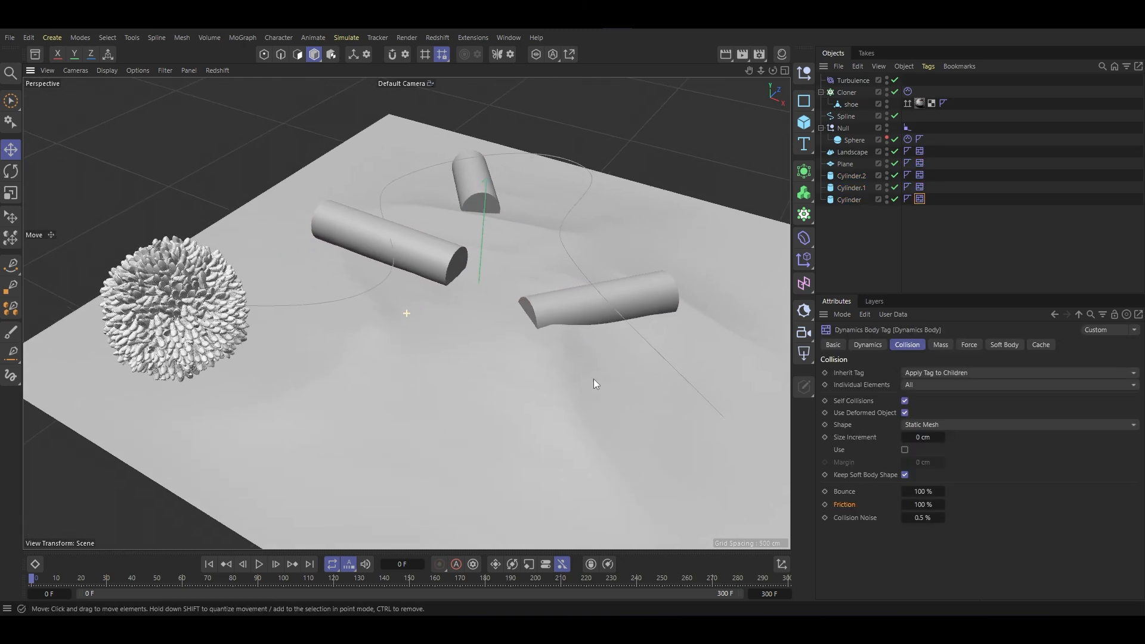
{"action": "left_click", "coordinate": [258, 567]}
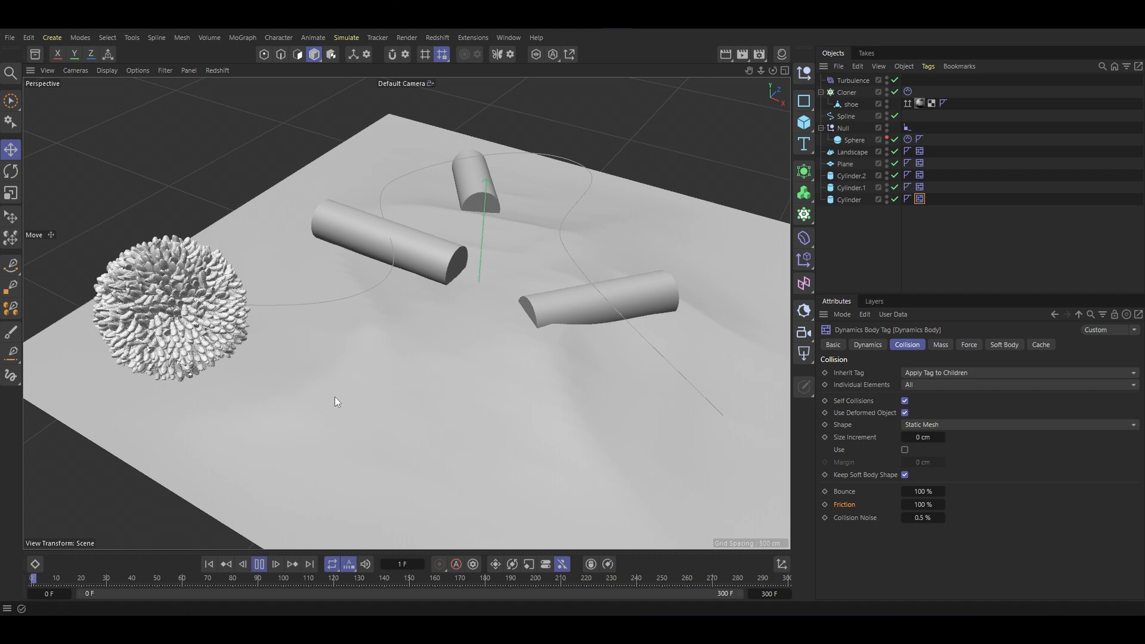
{"action": "left_click_drag", "start_coordinate": [369, 328], "coordinate": [331, 304], "text": "alt"}
{"action": "left_click", "coordinate": [258, 565]}
{"action": "key", "text": "shift+f"}
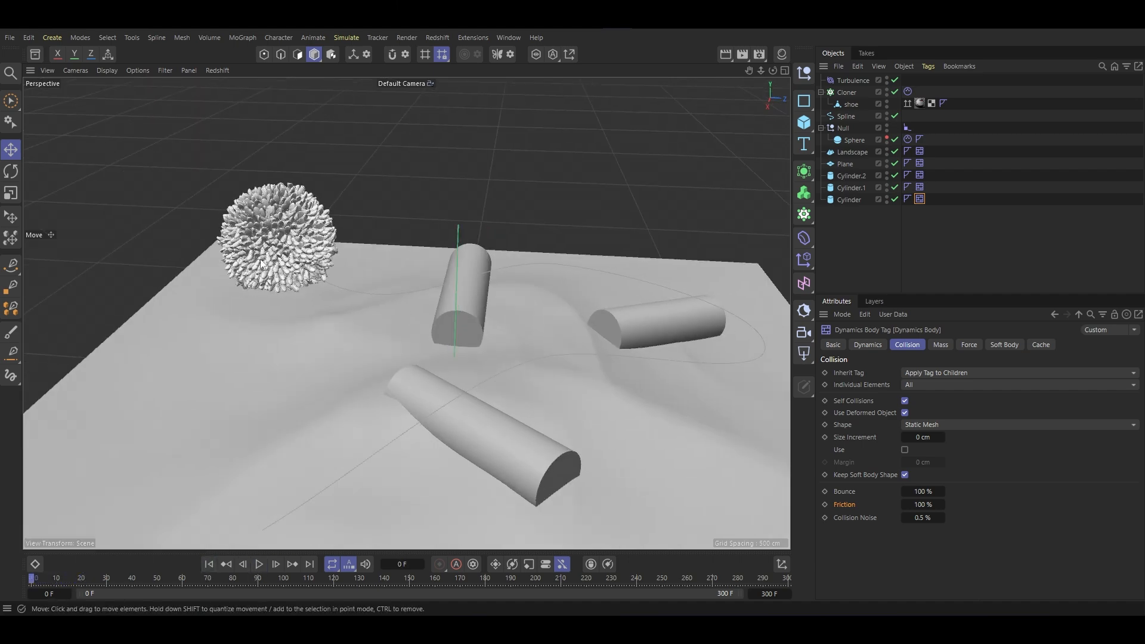
Add a Random effector to the shoe Cloner.
{"action": "left_click_drag", "start_coordinate": [277, 256], "coordinate": [401, 236], "text": "alt"}
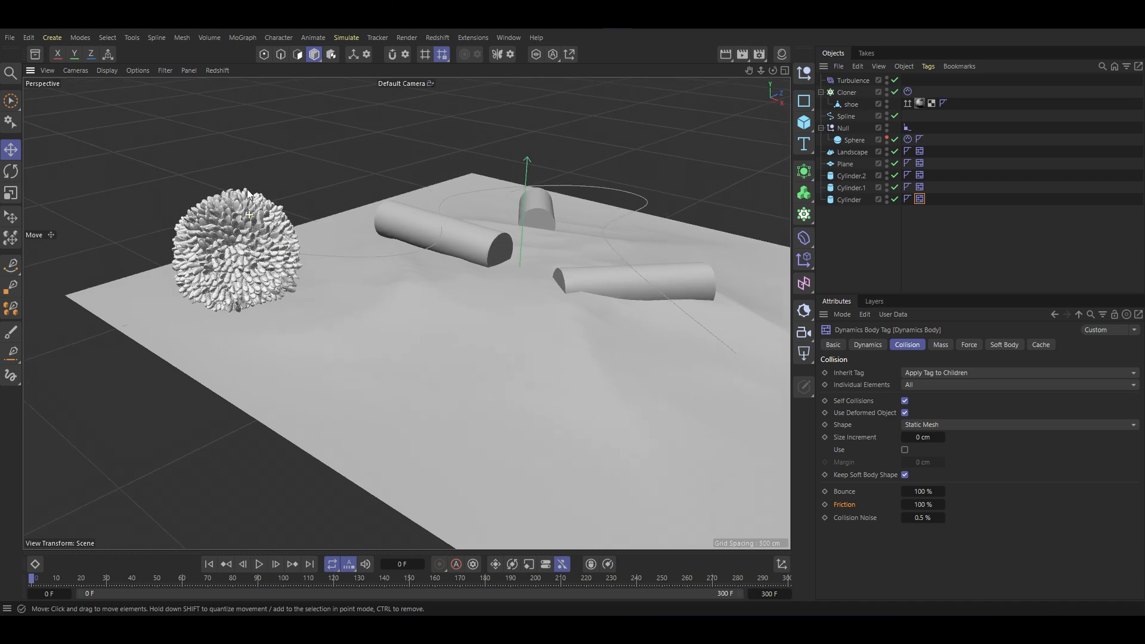
{"action": "right_click_drag", "start_coordinate": [256, 203], "coordinate": [299, 93], "text": "alt"}
{"action": "left_click", "coordinate": [844, 92]}
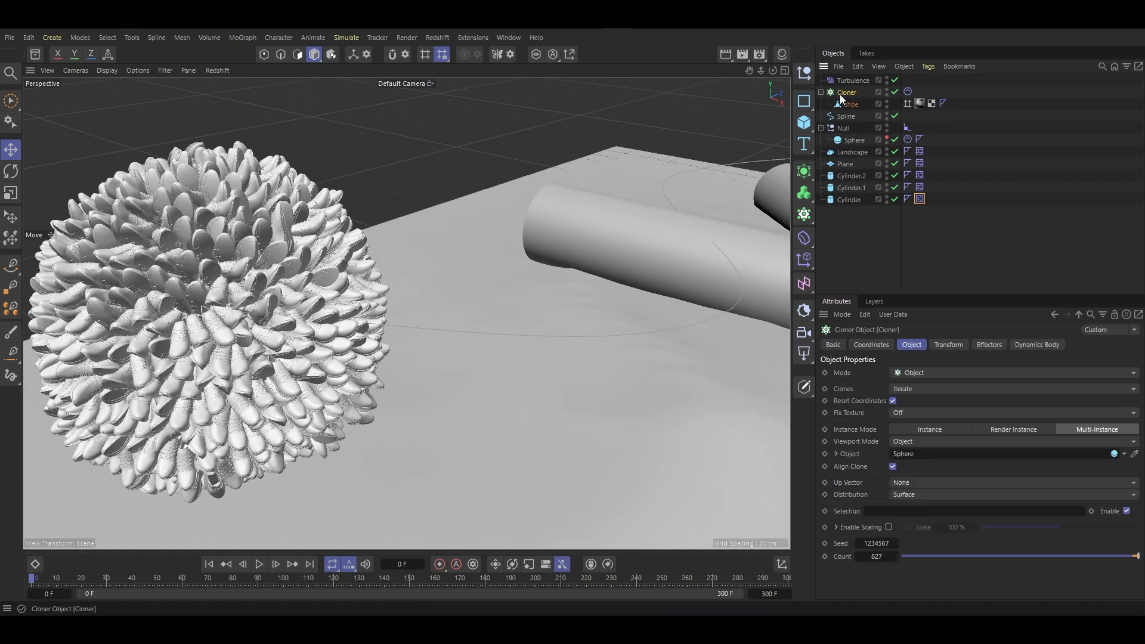
{"action": "left_click", "coordinate": [253, 37]}
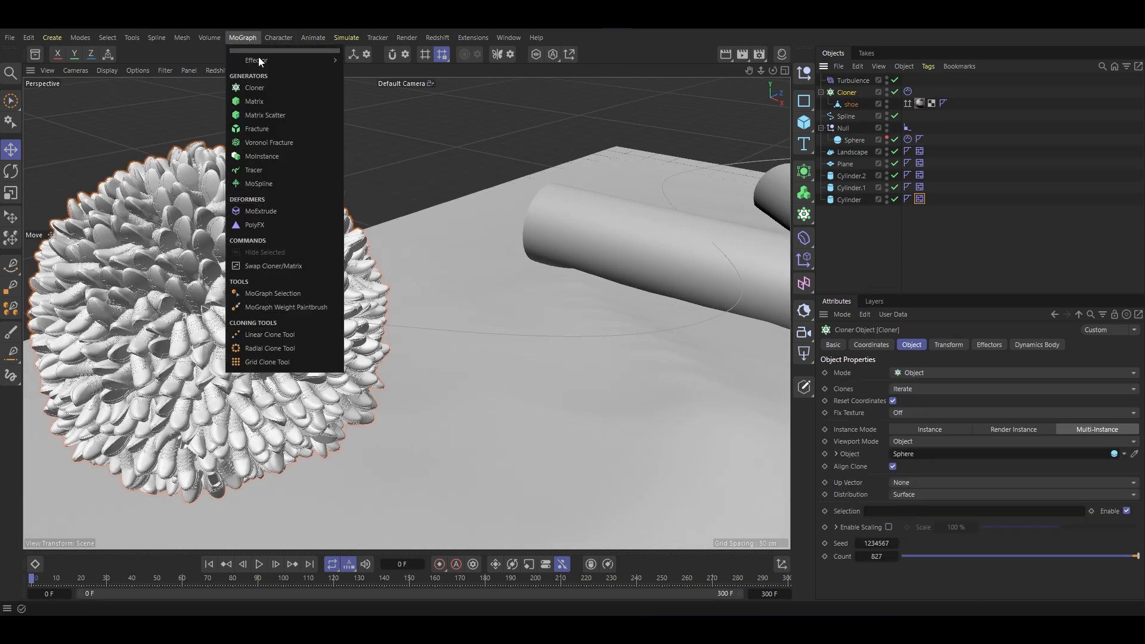
{"action": "mouse_move", "coordinate": [261, 58]}
{"action": "left_click", "coordinate": [386, 142]}
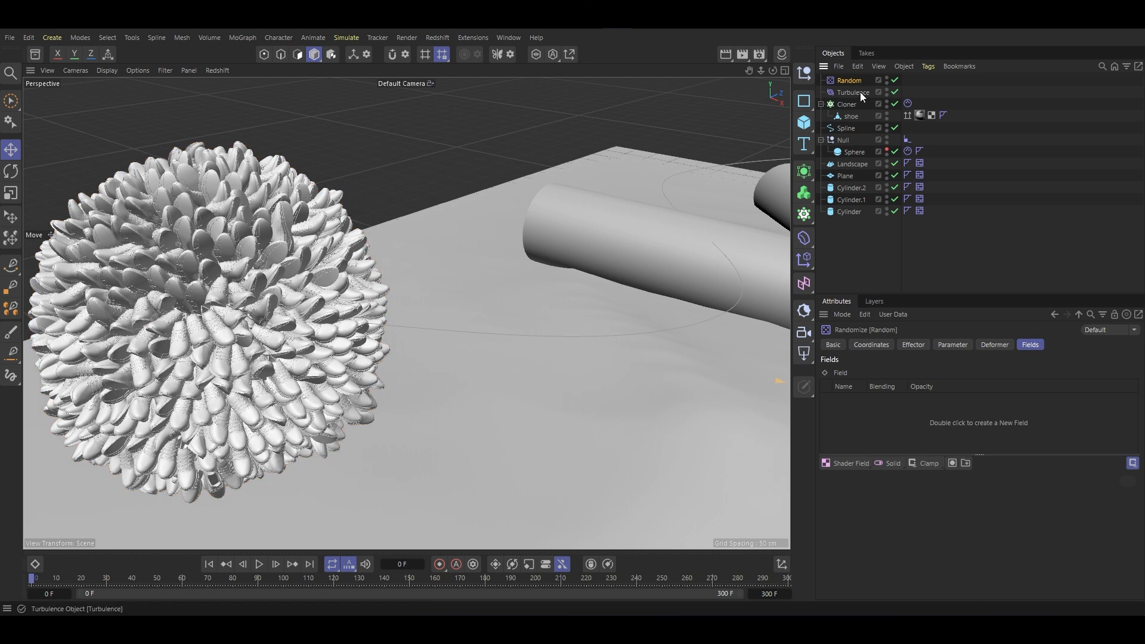
Turn off Position on the Random effector and enable Rotation with R.H at about 73°.
{"action": "left_click", "coordinate": [955, 345]}
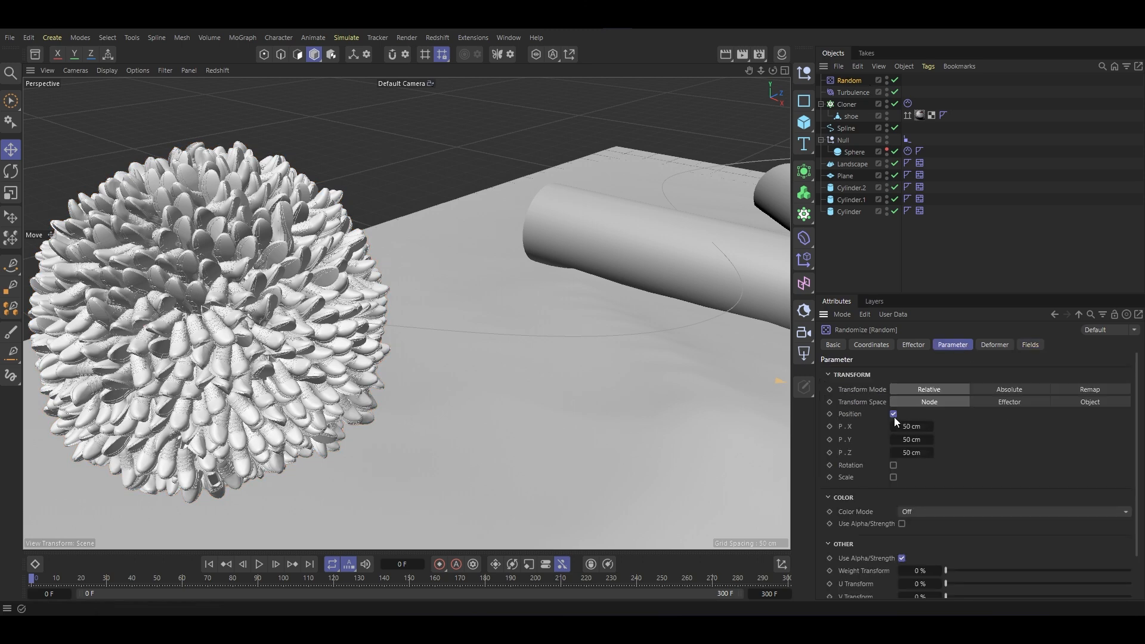
{"action": "left_click", "coordinate": [894, 414]}
{"action": "left_click", "coordinate": [894, 426]}
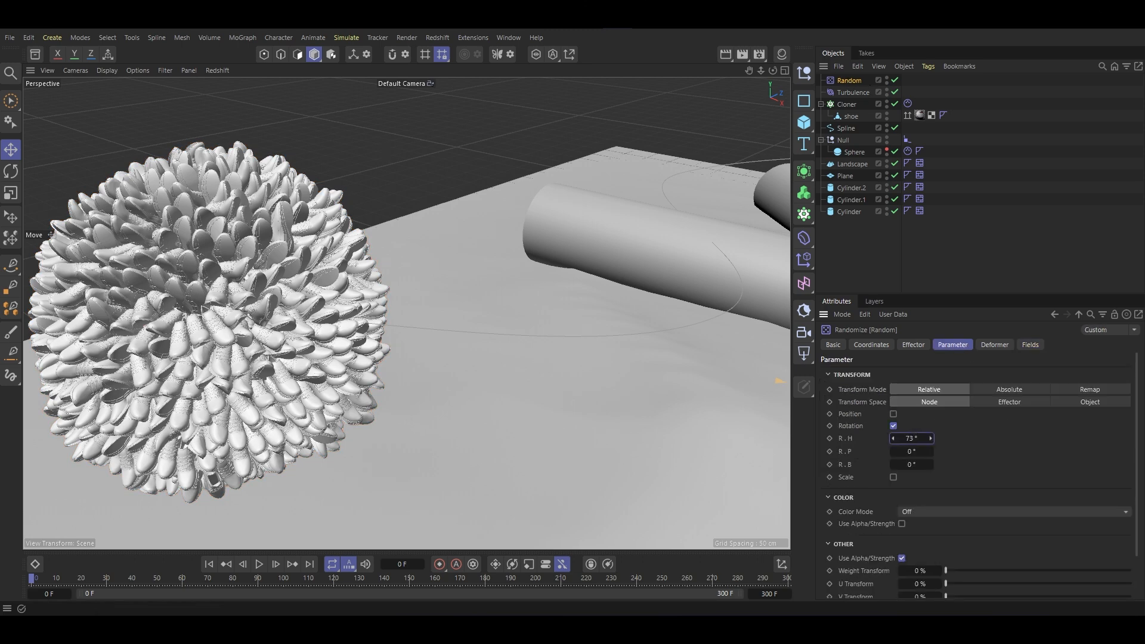
Disable the shoe Cloner's Dynamics Body tag and adjust the Random effector's R.H rotation, trying about 216°.
{"action": "left_click", "coordinate": [908, 103]}
{"action": "left_click", "coordinate": [868, 345]}
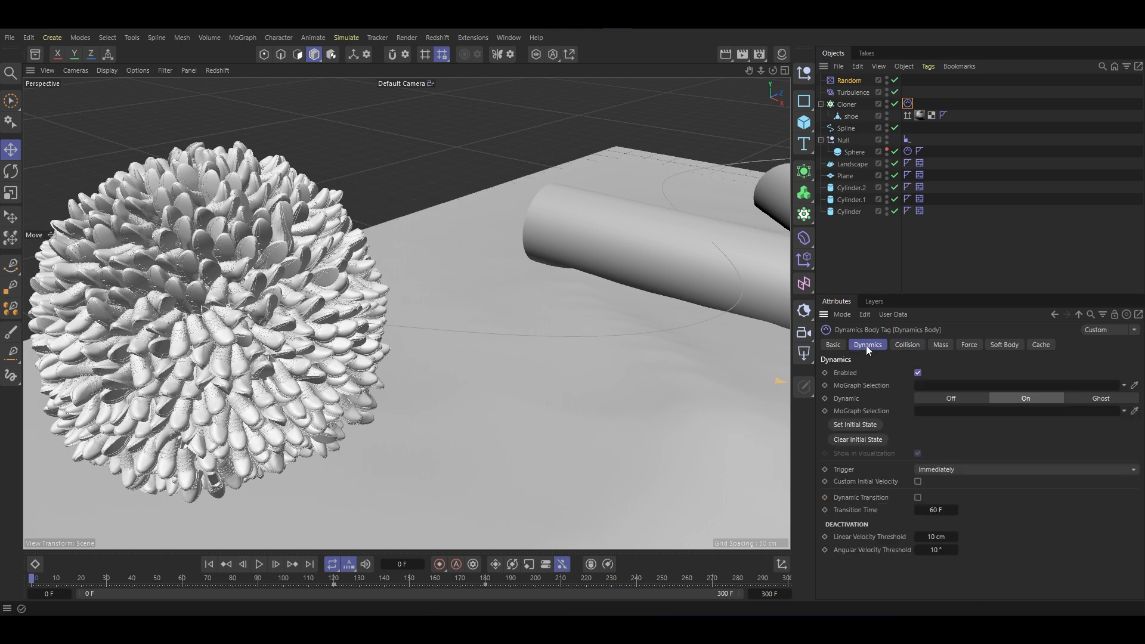
{"action": "left_click", "coordinate": [918, 373]}
{"action": "left_click", "coordinate": [847, 105]}
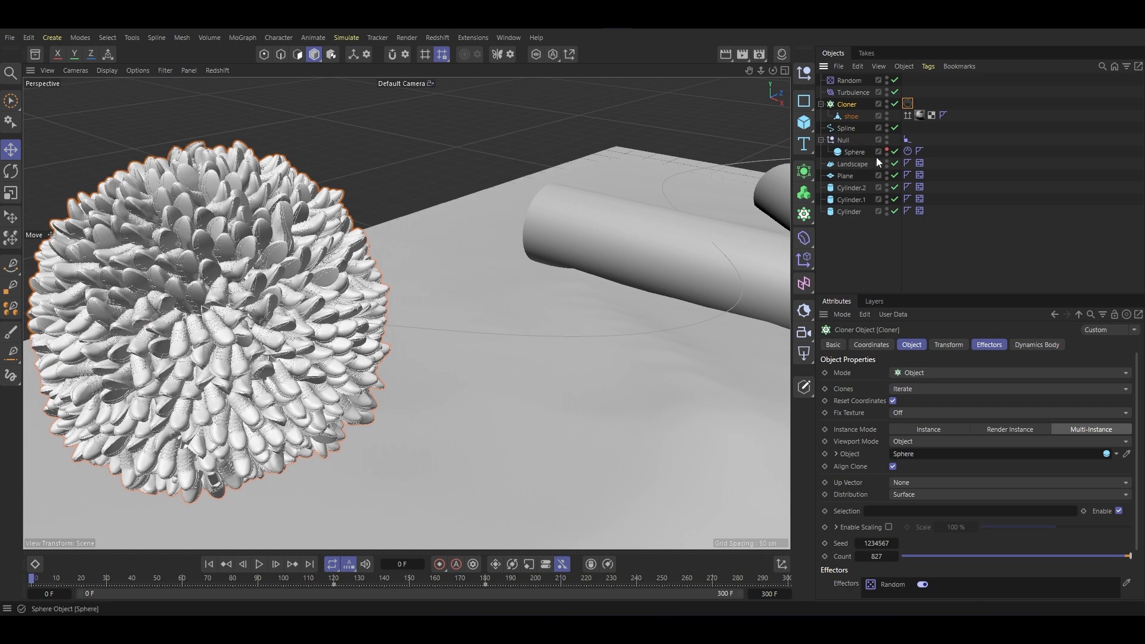
{"action": "left_click", "coordinate": [843, 82]}
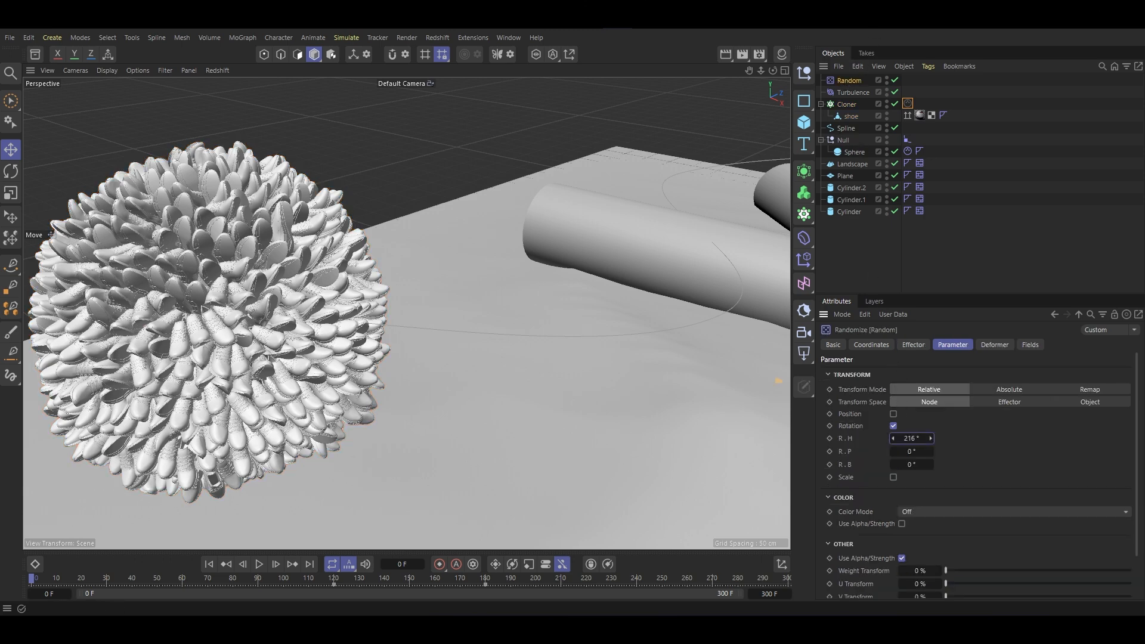
{"action": "left_click_drag", "start_coordinate": [930, 438], "coordinate": [913, 438]}
Re-enable the shoe Cloner's dynamics and play the simulation, following the ball along the spline until the shoes spill.
{"action": "left_click", "coordinate": [907, 104]}
{"action": "left_click", "coordinate": [918, 373]}
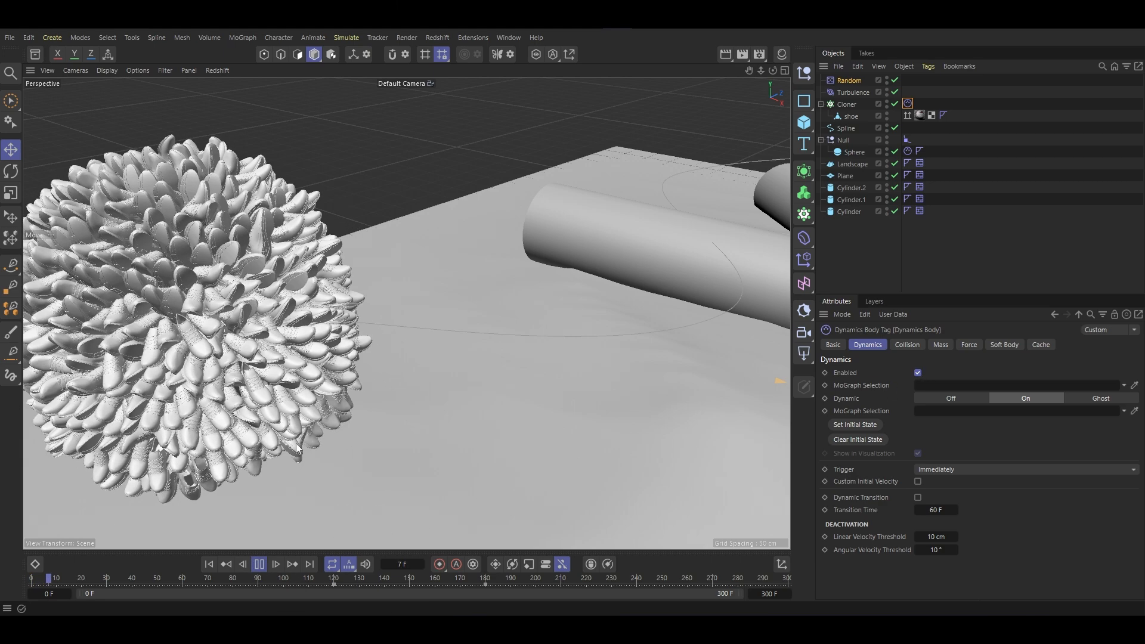
{"action": "scroll", "coordinate": [306, 346], "scroll_direction": "down", "scroll_amount": 3}
{"action": "middle_click_drag", "start_coordinate": [306, 346], "coordinate": [388, 352], "text": "alt"}
{"action": "left_click_drag", "start_coordinate": [387, 352], "coordinate": [301, 300], "text": "alt"}
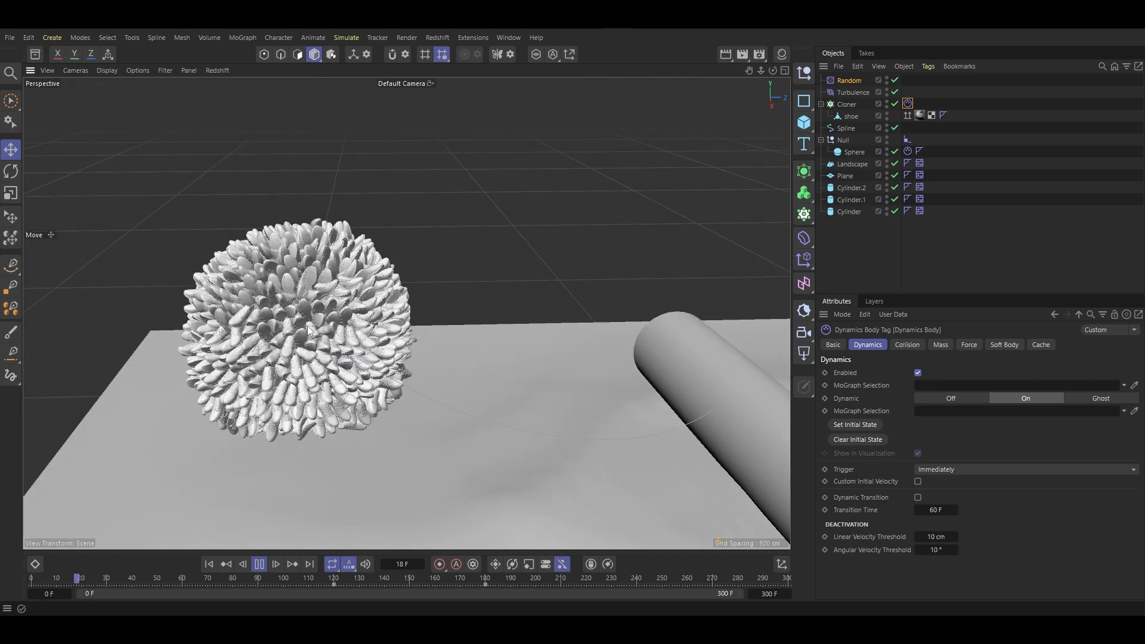
{"action": "middle_click_drag", "start_coordinate": [302, 299], "coordinate": [258, 250], "text": "alt"}
{"action": "scroll", "coordinate": [258, 251], "scroll_direction": "down", "scroll_amount": 3}
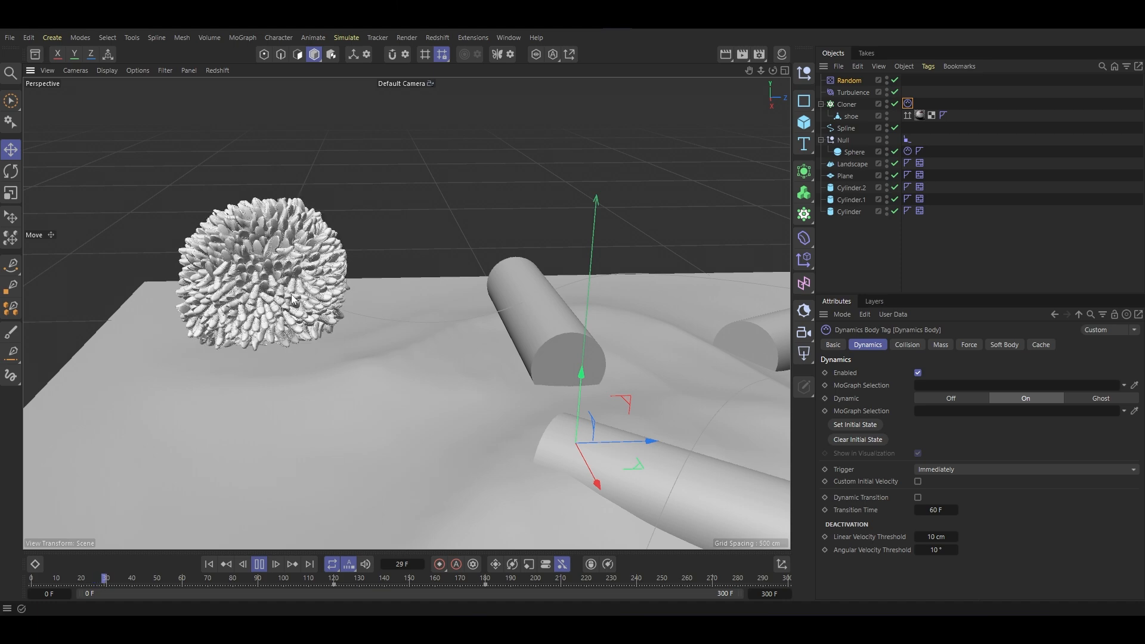
{"action": "mouse_move", "coordinate": [370, 295]}
{"action": "left_mouse_down", "text": "alt"}
{"action": "mouse_move", "coordinate": [249, 289]}
{"action": "mouse_move", "coordinate": [381, 314]}
{"action": "mouse_move", "coordinate": [365, 312]}
{"action": "left_mouse_up", "text": "alt"}
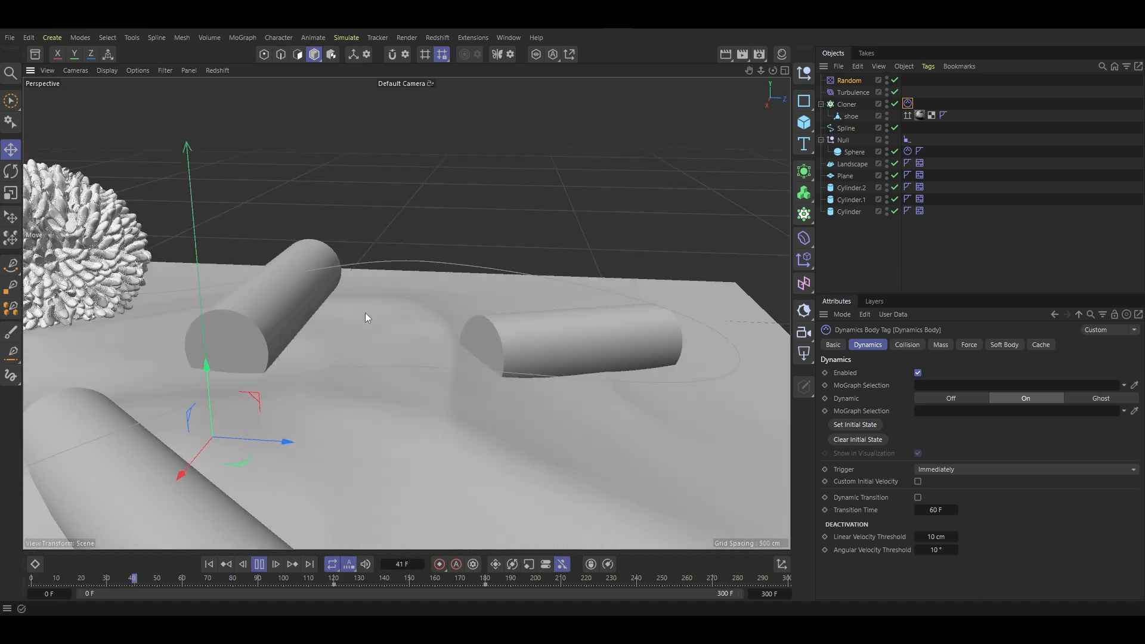
{"action": "scroll", "coordinate": [471, 321], "scroll_direction": "up", "scroll_amount": 3}
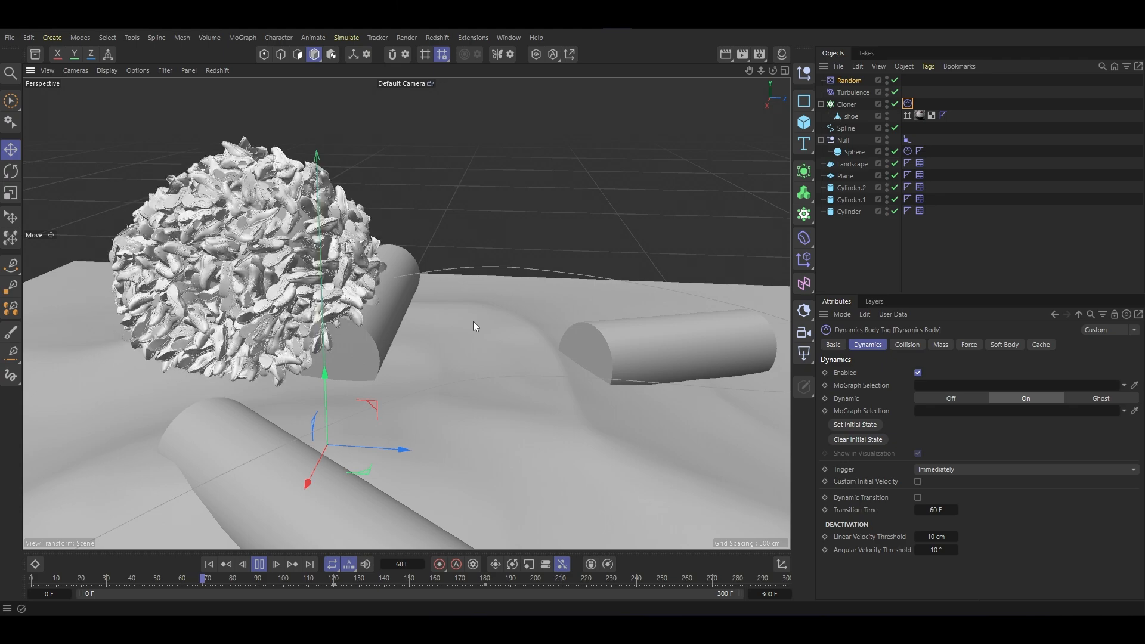
{"action": "left_click_drag", "start_coordinate": [444, 306], "coordinate": [315, 277], "text": "alt"}
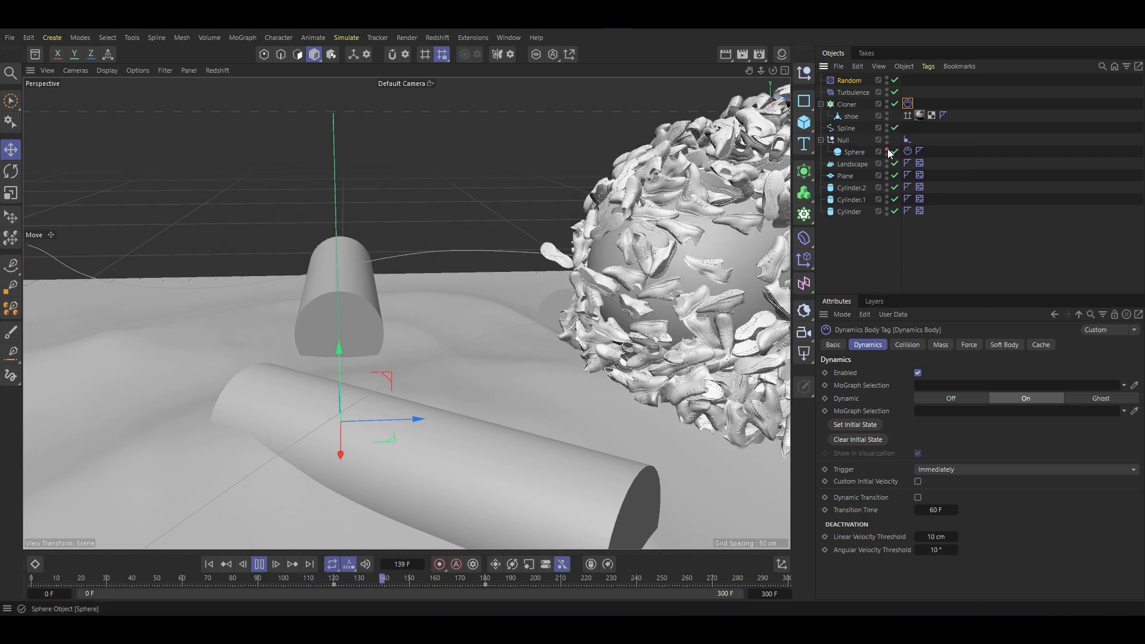
{"action": "scroll", "coordinate": [522, 309], "scroll_direction": "down", "scroll_amount": 3}
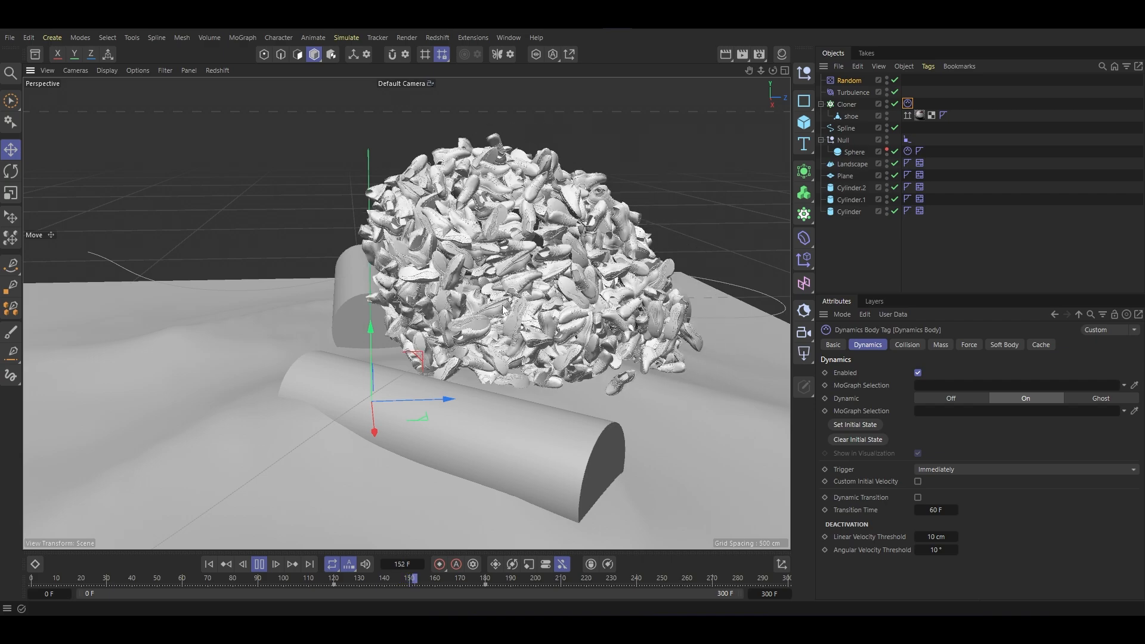
{"action": "left_click_drag", "start_coordinate": [498, 329], "coordinate": [589, 358], "text": "alt"}
{"action": "scroll", "coordinate": [456, 313], "scroll_direction": "down", "scroll_amount": 3}
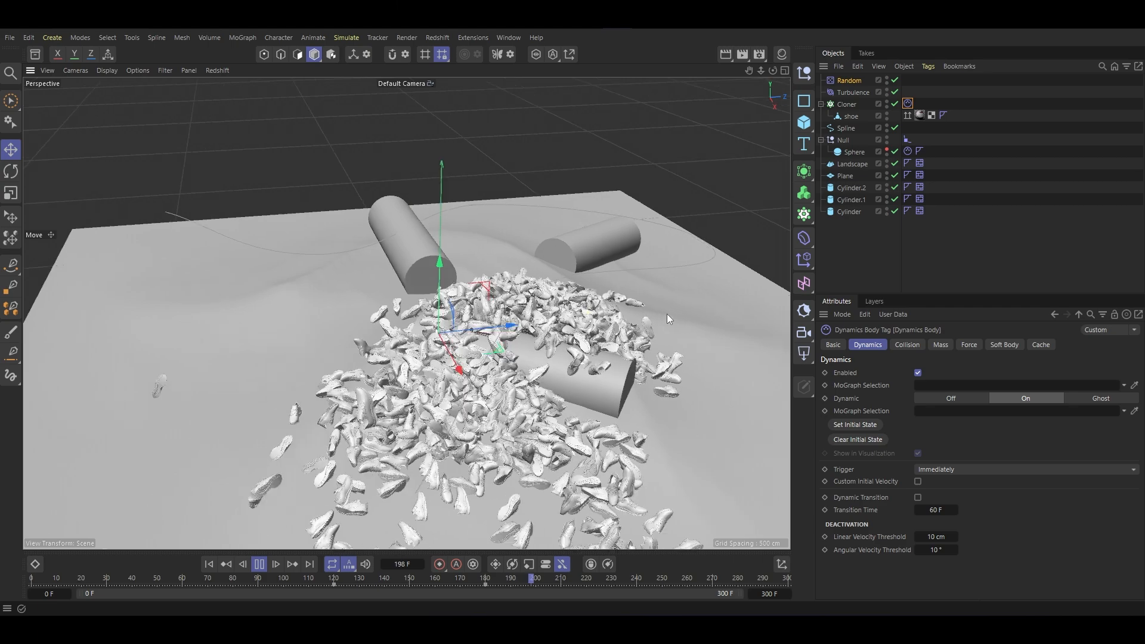
{"action": "left_click_drag", "start_coordinate": [667, 314], "coordinate": [700, 313], "text": "alt"}
{"action": "middle_click_drag", "start_coordinate": [642, 289], "coordinate": [562, 219], "text": "alt"}
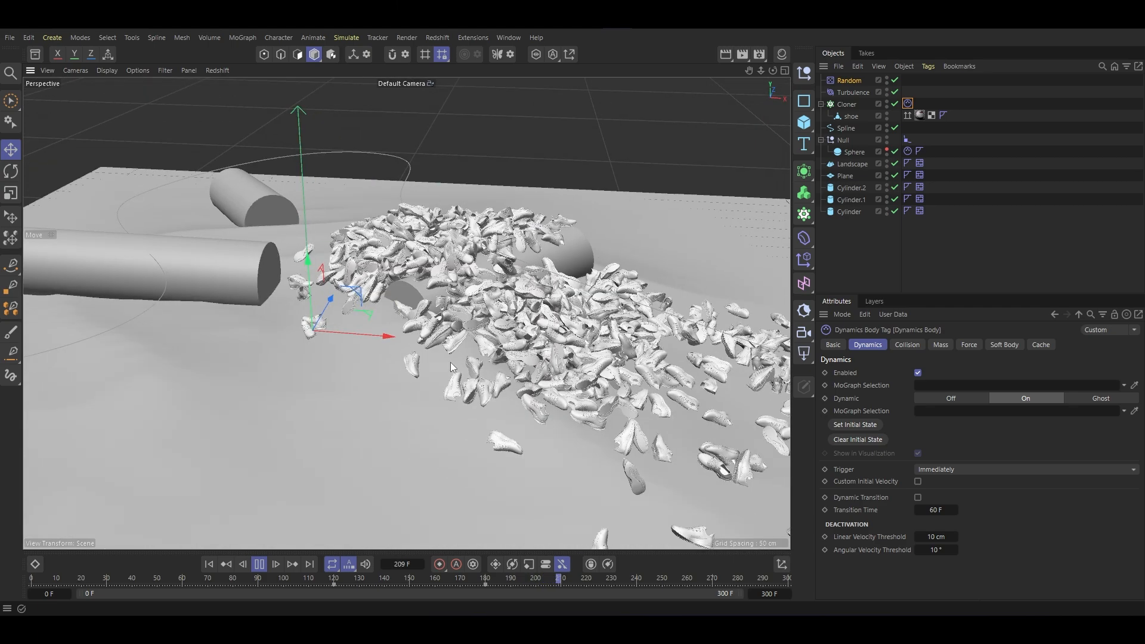
Replay the simulation from the start and examine from several angles how the shoes roll and spill over the cylinders.
{"action": "left_click", "coordinate": [211, 565]}
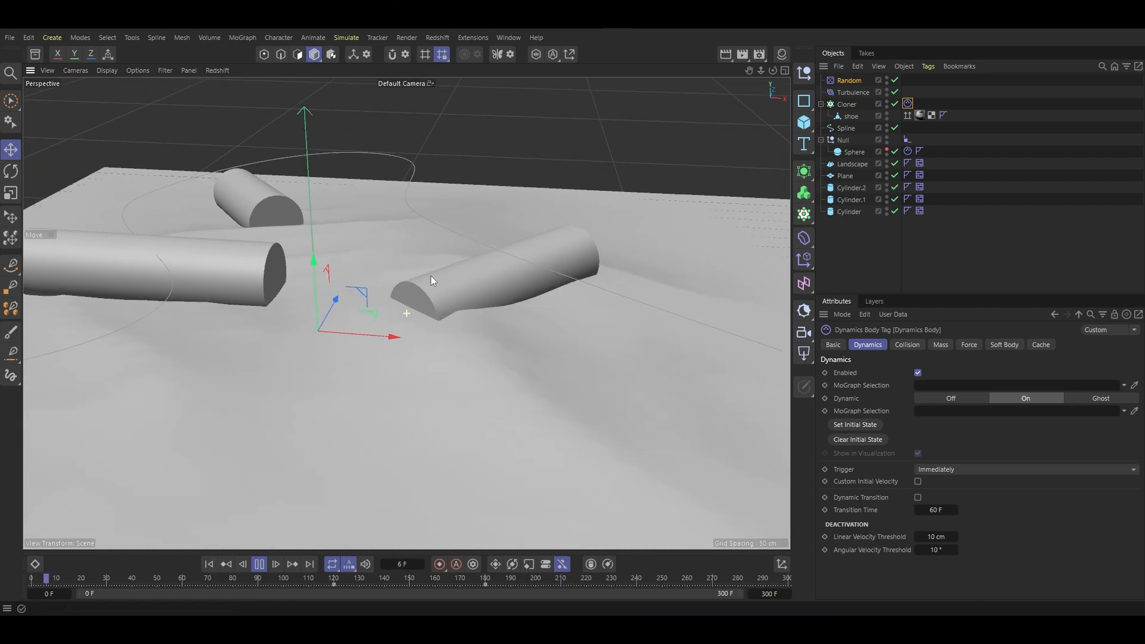
{"action": "middle_click_drag", "start_coordinate": [430, 276], "coordinate": [508, 309], "text": "alt"}
{"action": "left_click_drag", "start_coordinate": [508, 303], "coordinate": [426, 298], "text": "alt"}
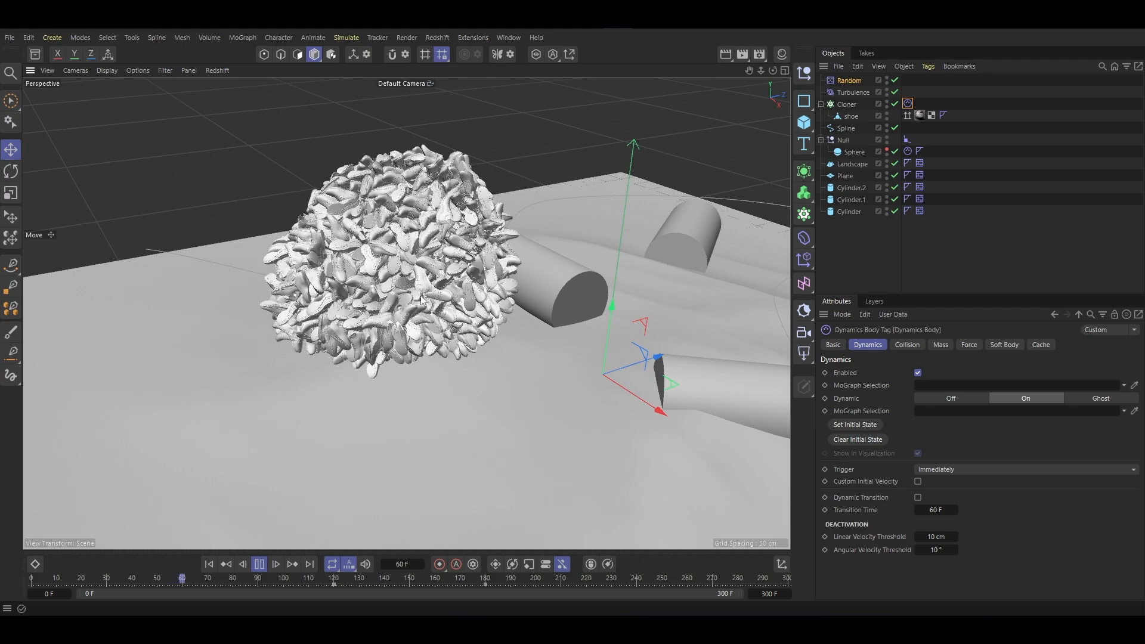
{"action": "left_click_drag", "start_coordinate": [418, 300], "coordinate": [530, 276], "text": "alt"}
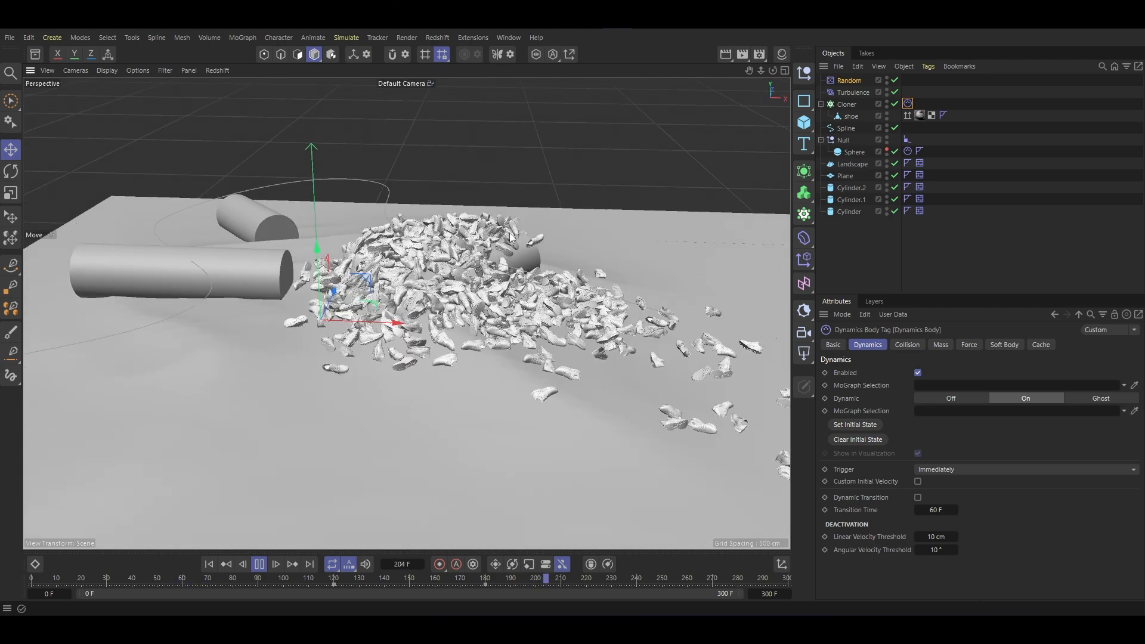
{"action": "middle_click_drag", "start_coordinate": [510, 281], "coordinate": [577, 346], "text": "alt"}
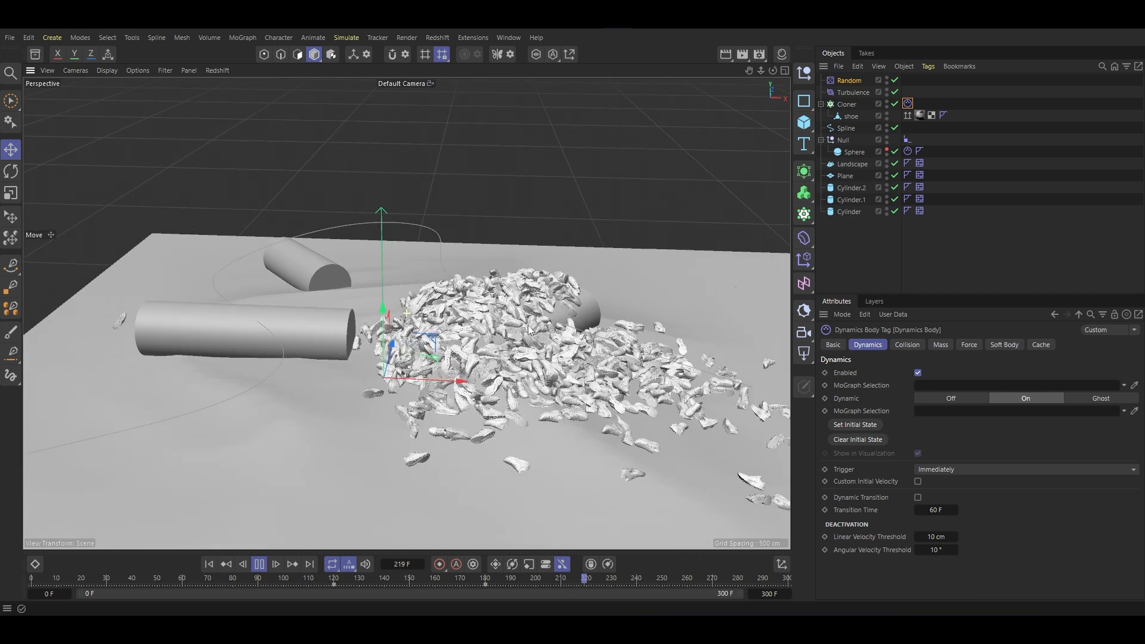
{"action": "left_click_drag", "start_coordinate": [578, 346], "coordinate": [555, 369], "text": "alt"}
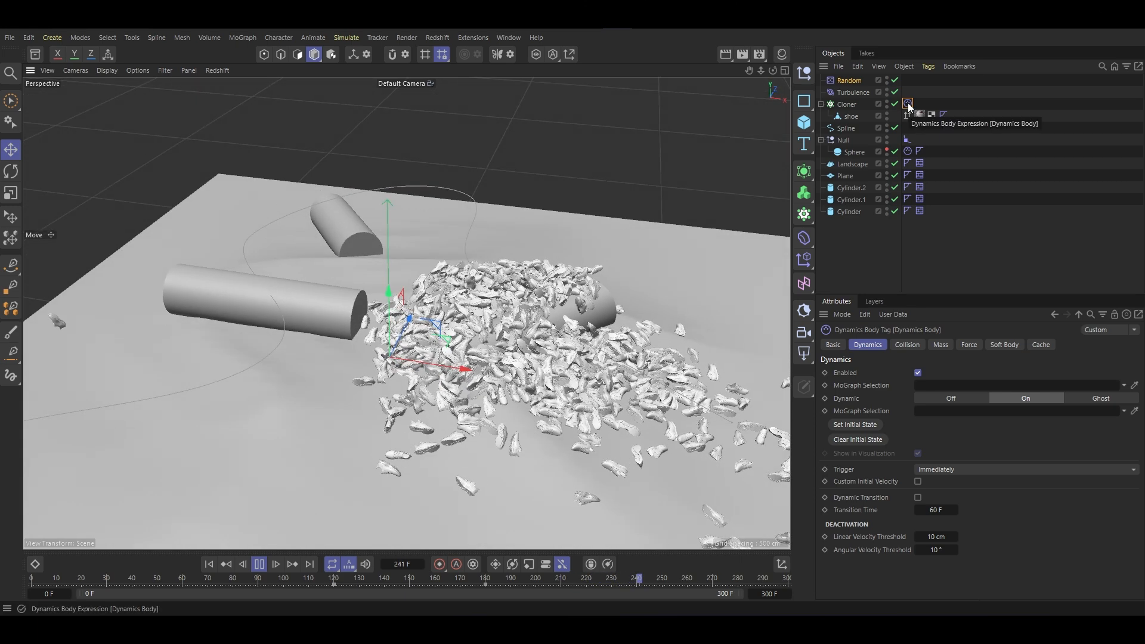
Stop the playback at frame 251 and examine the cache settings of the Cloner's Dynamics Body tag.
{"action": "left_click", "coordinate": [259, 564]}
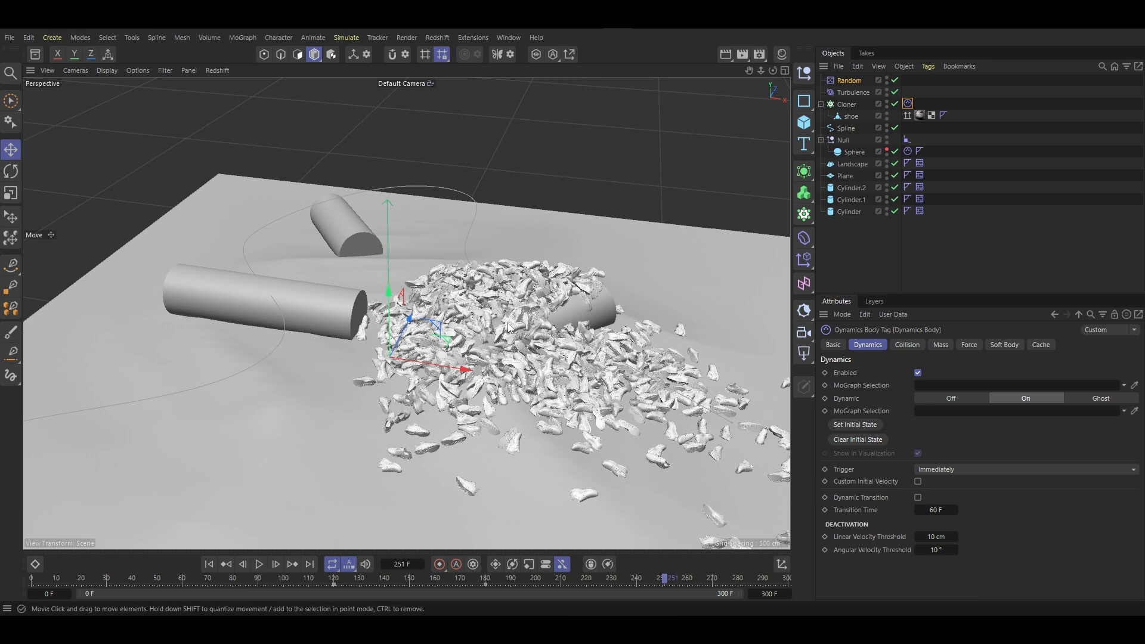
{"action": "middle_click_drag", "start_coordinate": [536, 385], "coordinate": [506, 359], "text": "alt"}
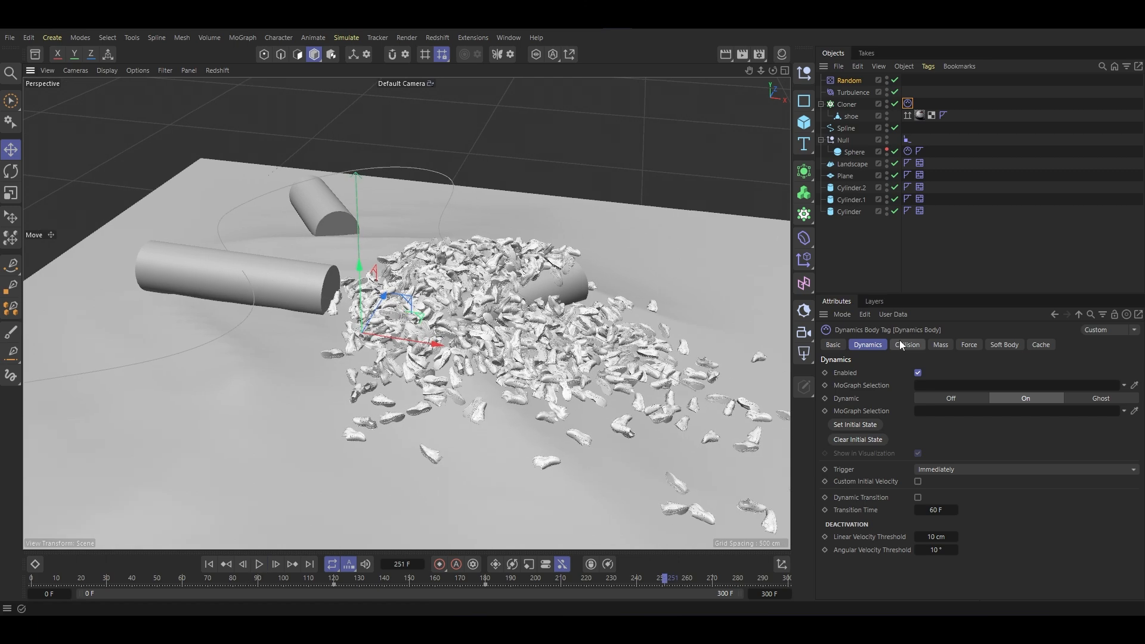
{"action": "left_click", "coordinate": [1042, 346]}
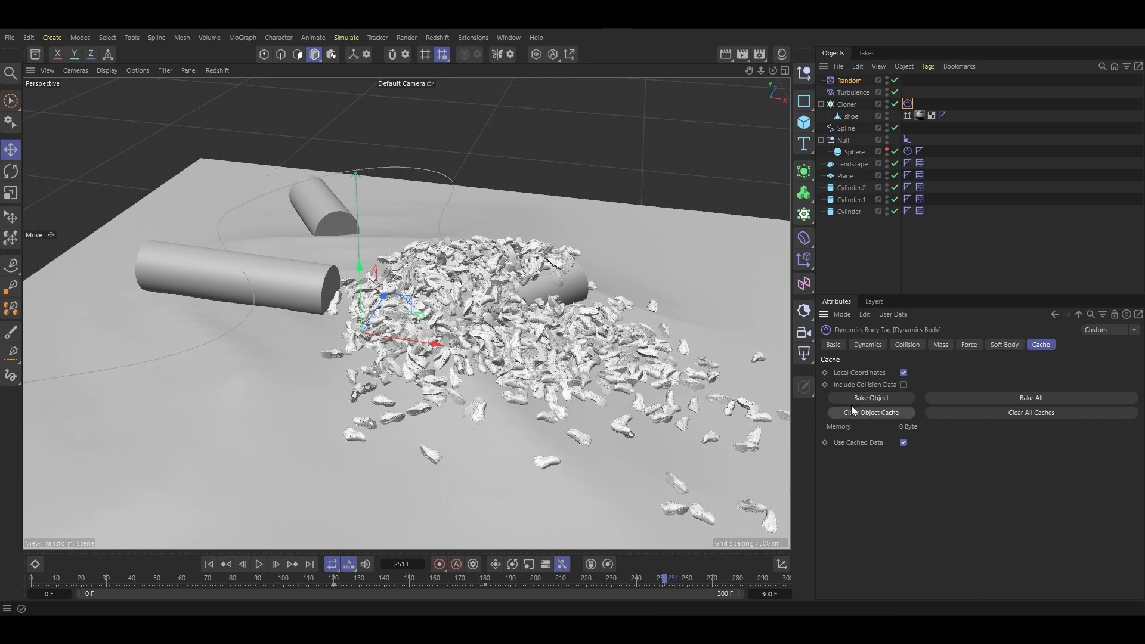
{"action": "left_click", "coordinate": [943, 217]}
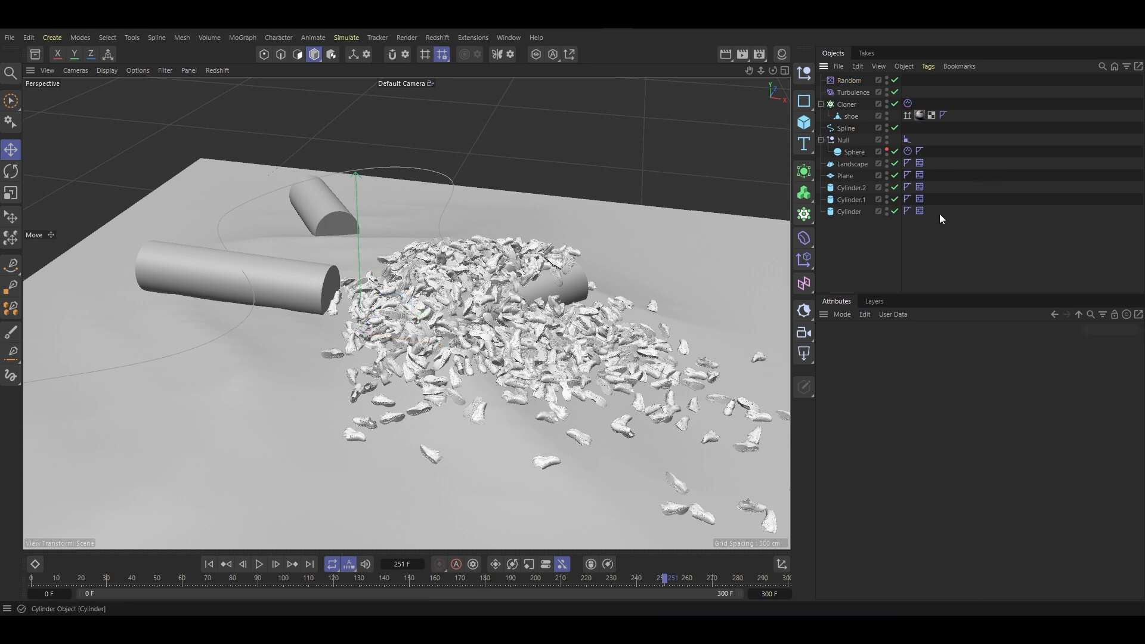
Lower the longest cylinder about 30 cm deeper into the landscape.
{"action": "left_click", "coordinate": [337, 217]}
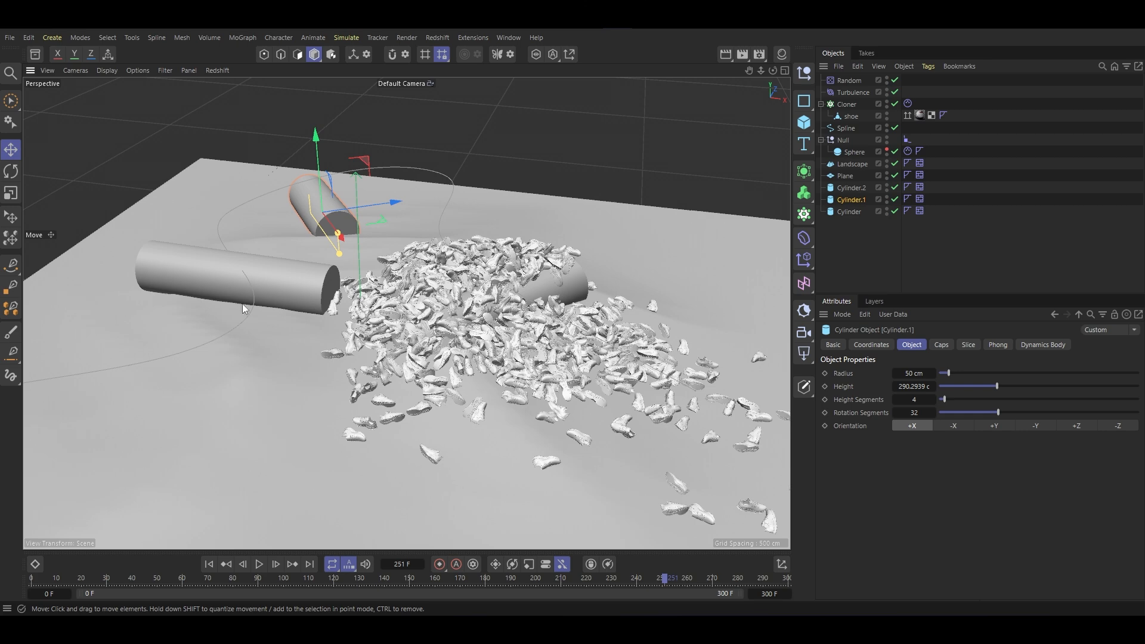
{"action": "left_click", "coordinate": [262, 281]}
{"action": "left_click_drag", "start_coordinate": [230, 222], "coordinate": [231, 236]}
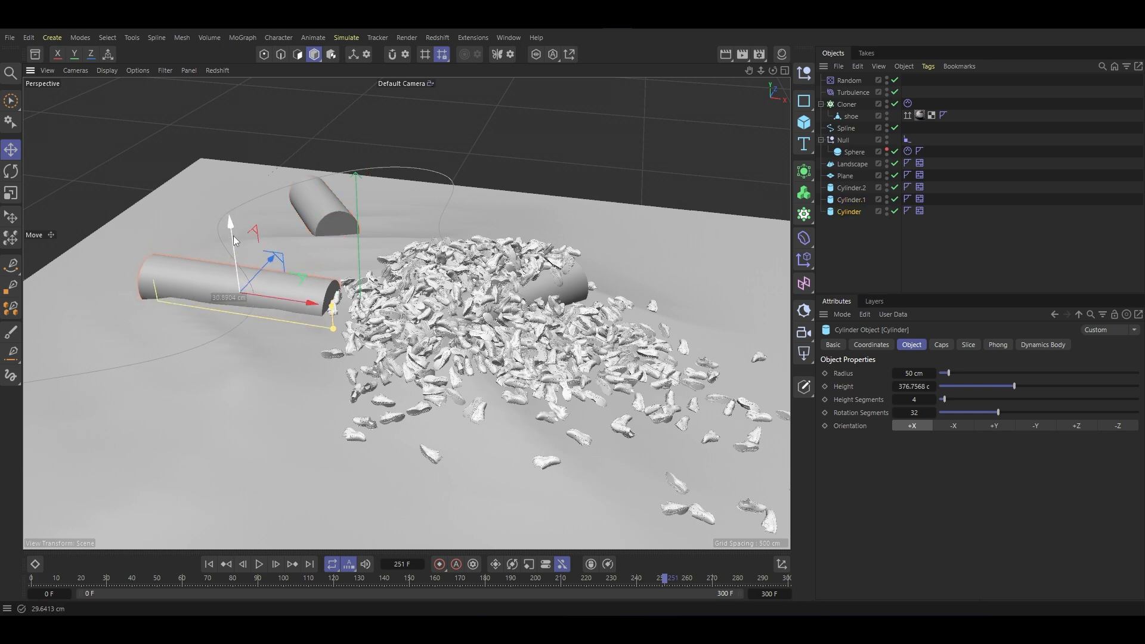
{"action": "left_click", "coordinate": [331, 207]}
{"action": "left_click_drag", "start_coordinate": [326, 213], "coordinate": [421, 284], "text": "alt"}
Rewind to frame 0, lower Cylinder.2 slightly into the landscape and enlarge its radius to about 70 cm.
{"action": "left_click", "coordinate": [483, 216]}
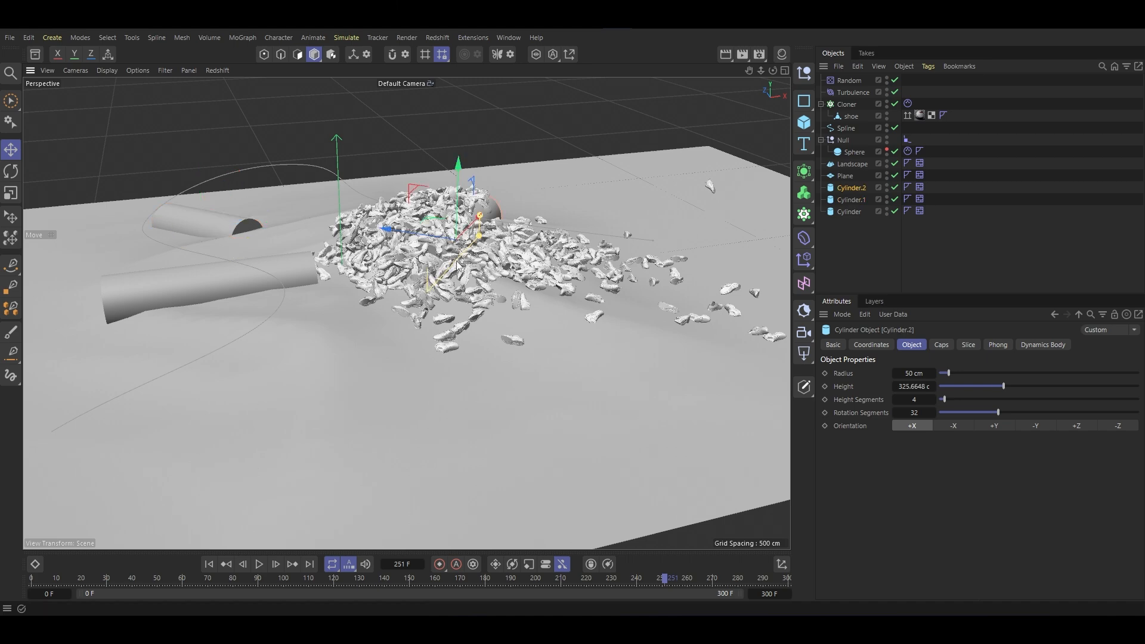
{"action": "left_click", "coordinate": [219, 570]}
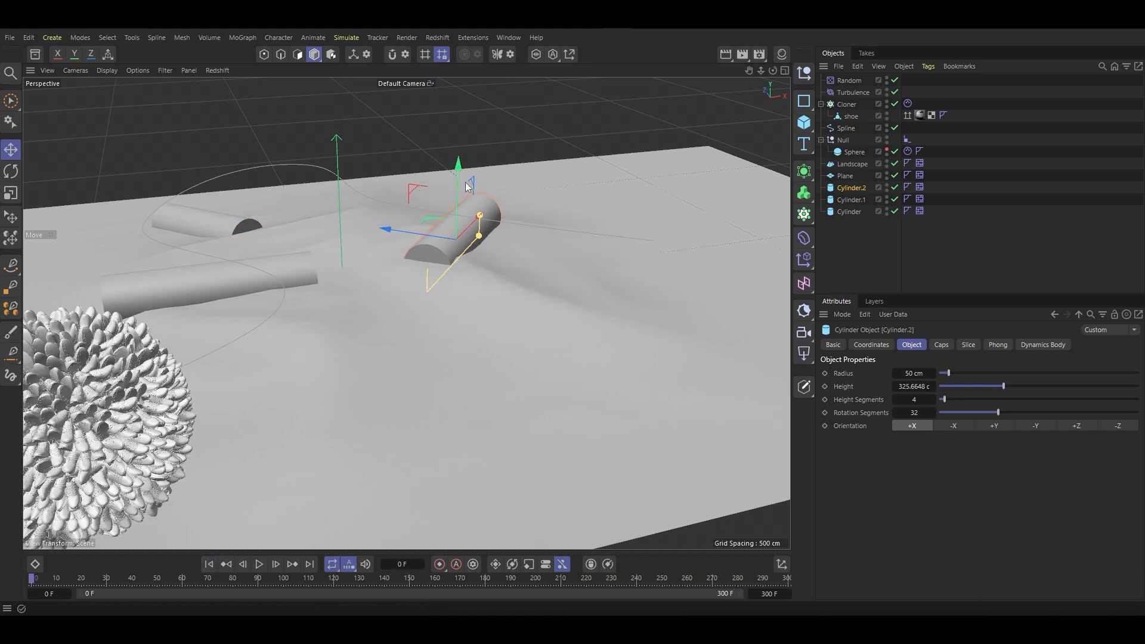
{"action": "left_click_drag", "start_coordinate": [458, 160], "coordinate": [459, 175]}
{"action": "left_click_drag", "start_coordinate": [480, 214], "coordinate": [372, 191], "text": "alt"}
{"action": "left_click_drag", "start_coordinate": [466, 181], "coordinate": [497, 228]}
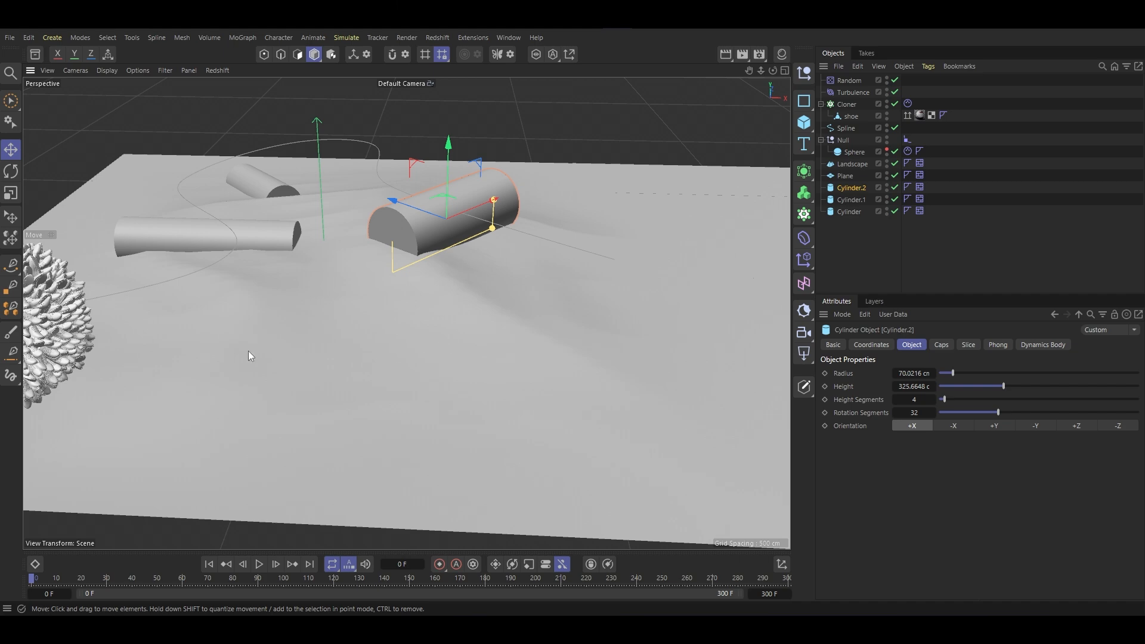
Bake the shoe Cloner's dynamics to the object cache of its Dynamics Body tag.
{"action": "middle_click_drag", "start_coordinate": [248, 357], "coordinate": [317, 331], "text": "alt"}
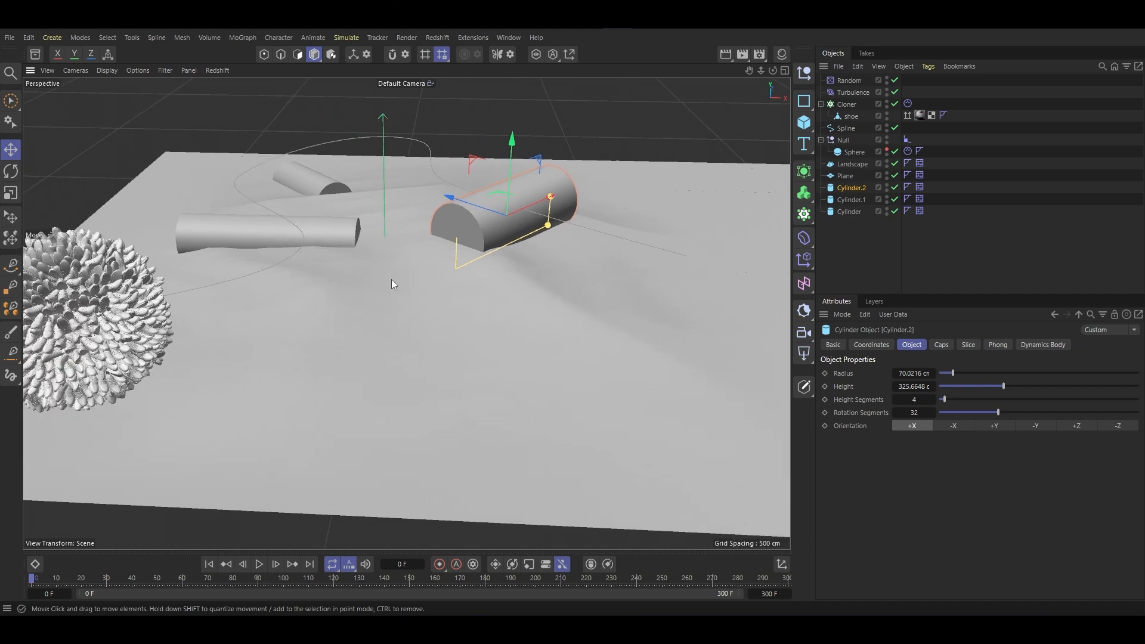
{"action": "left_click_drag", "start_coordinate": [391, 279], "coordinate": [307, 270], "text": "alt"}
{"action": "left_click", "coordinate": [908, 103]}
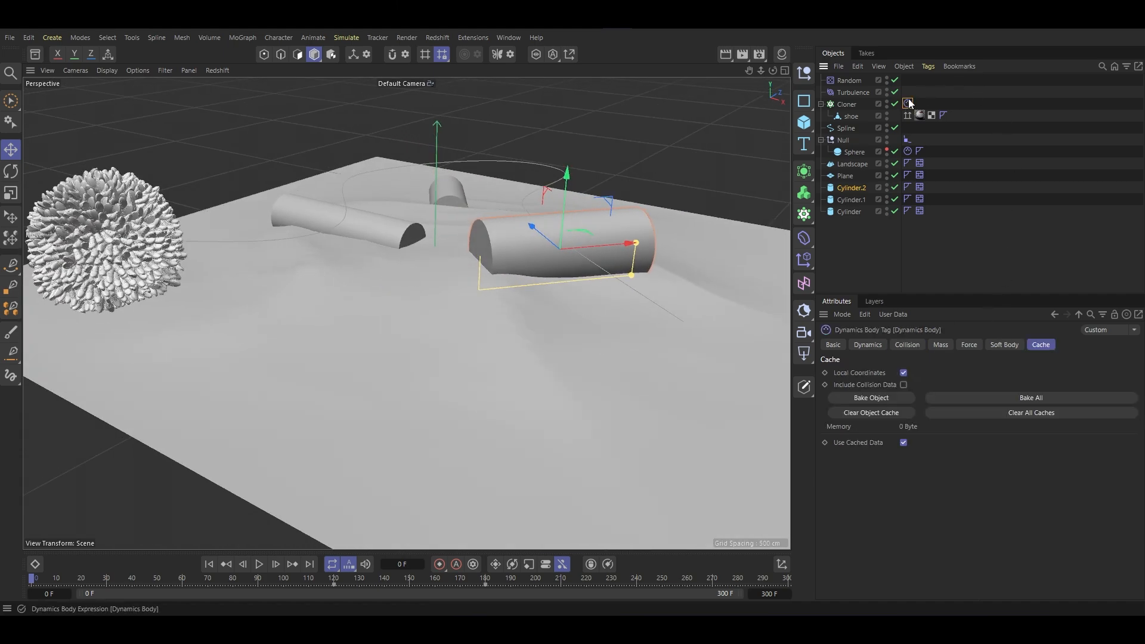
{"action": "left_click", "coordinate": [882, 398]}
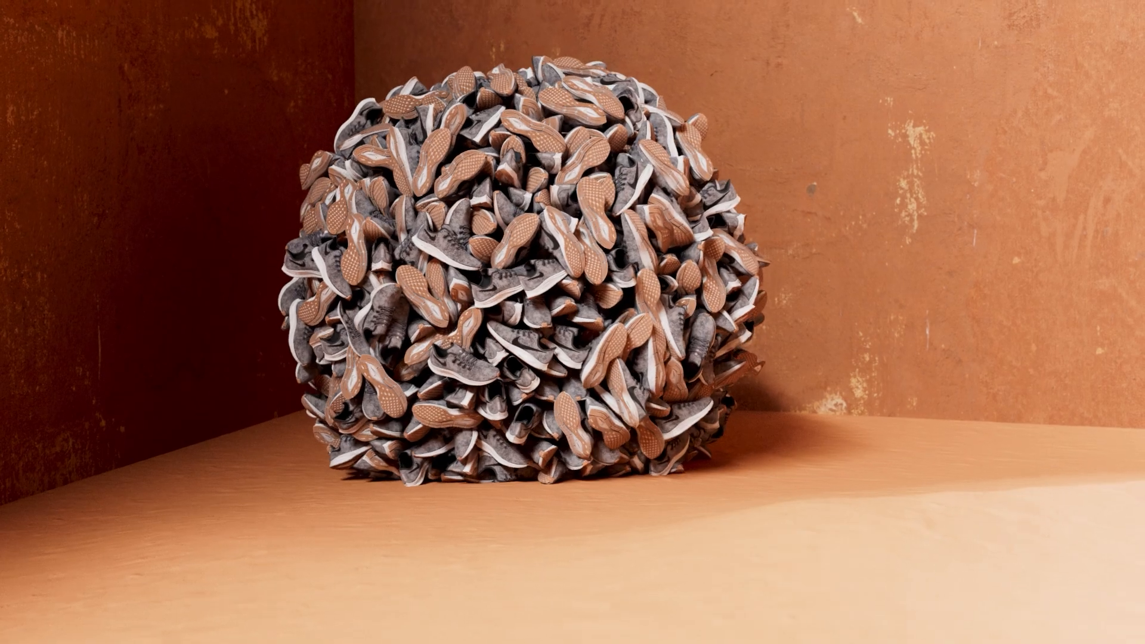